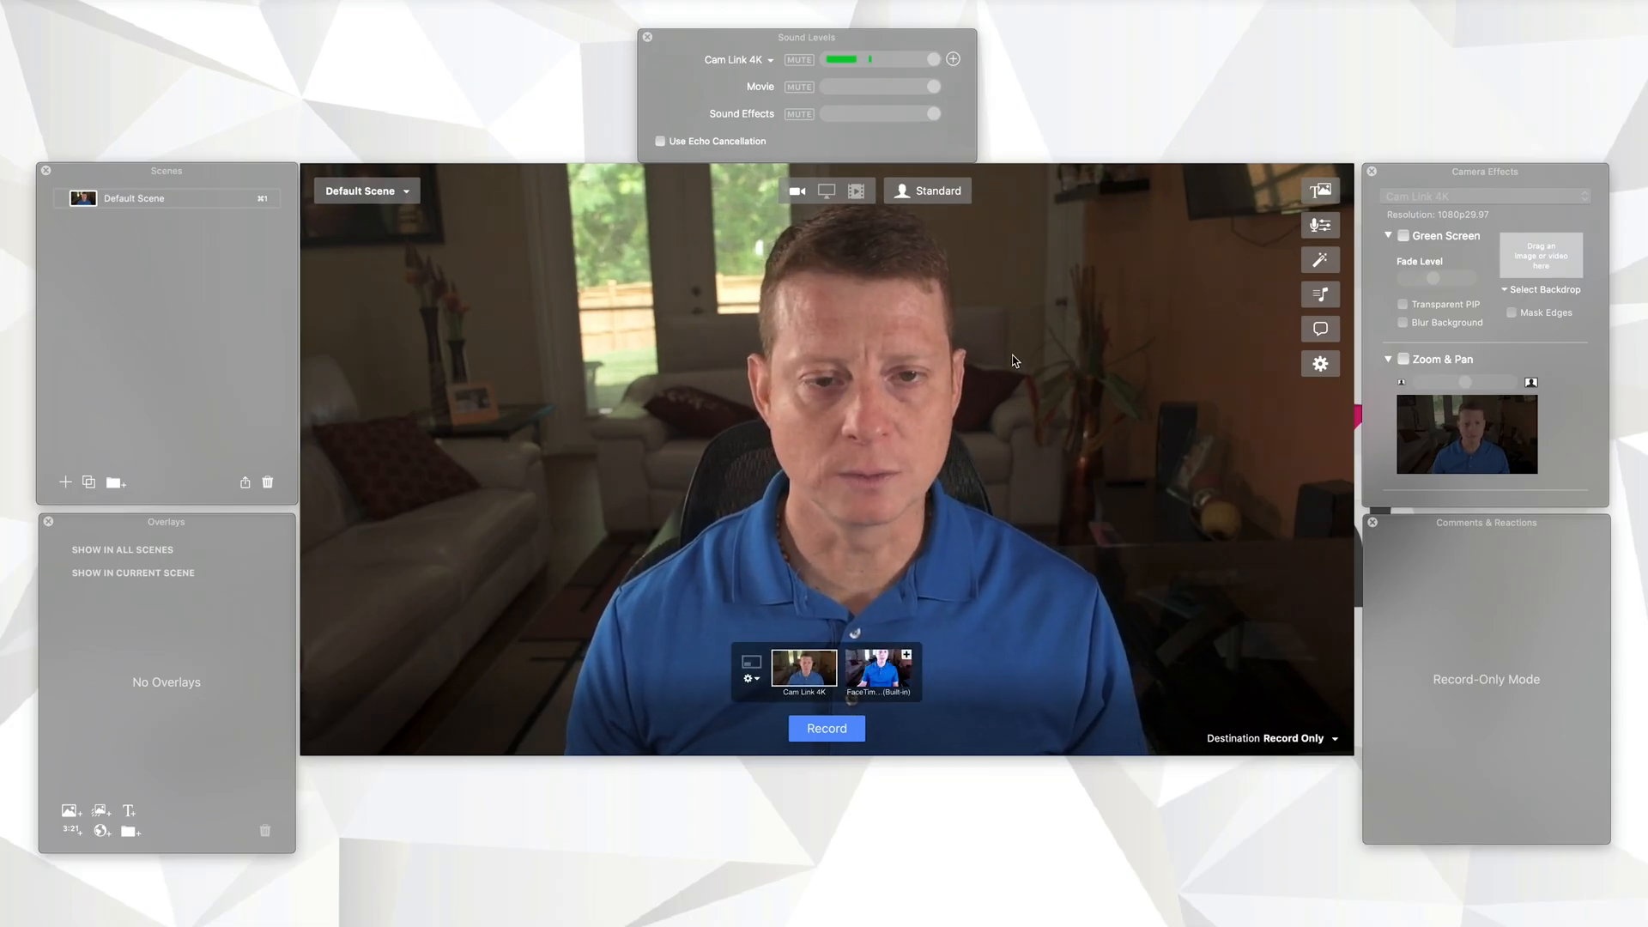
Step: Hide and restore the Sound Levels and Camera Effects windows
{"action": "left_click", "coordinate": [1321, 227]}
{"action": "left_click", "coordinate": [1321, 227]}
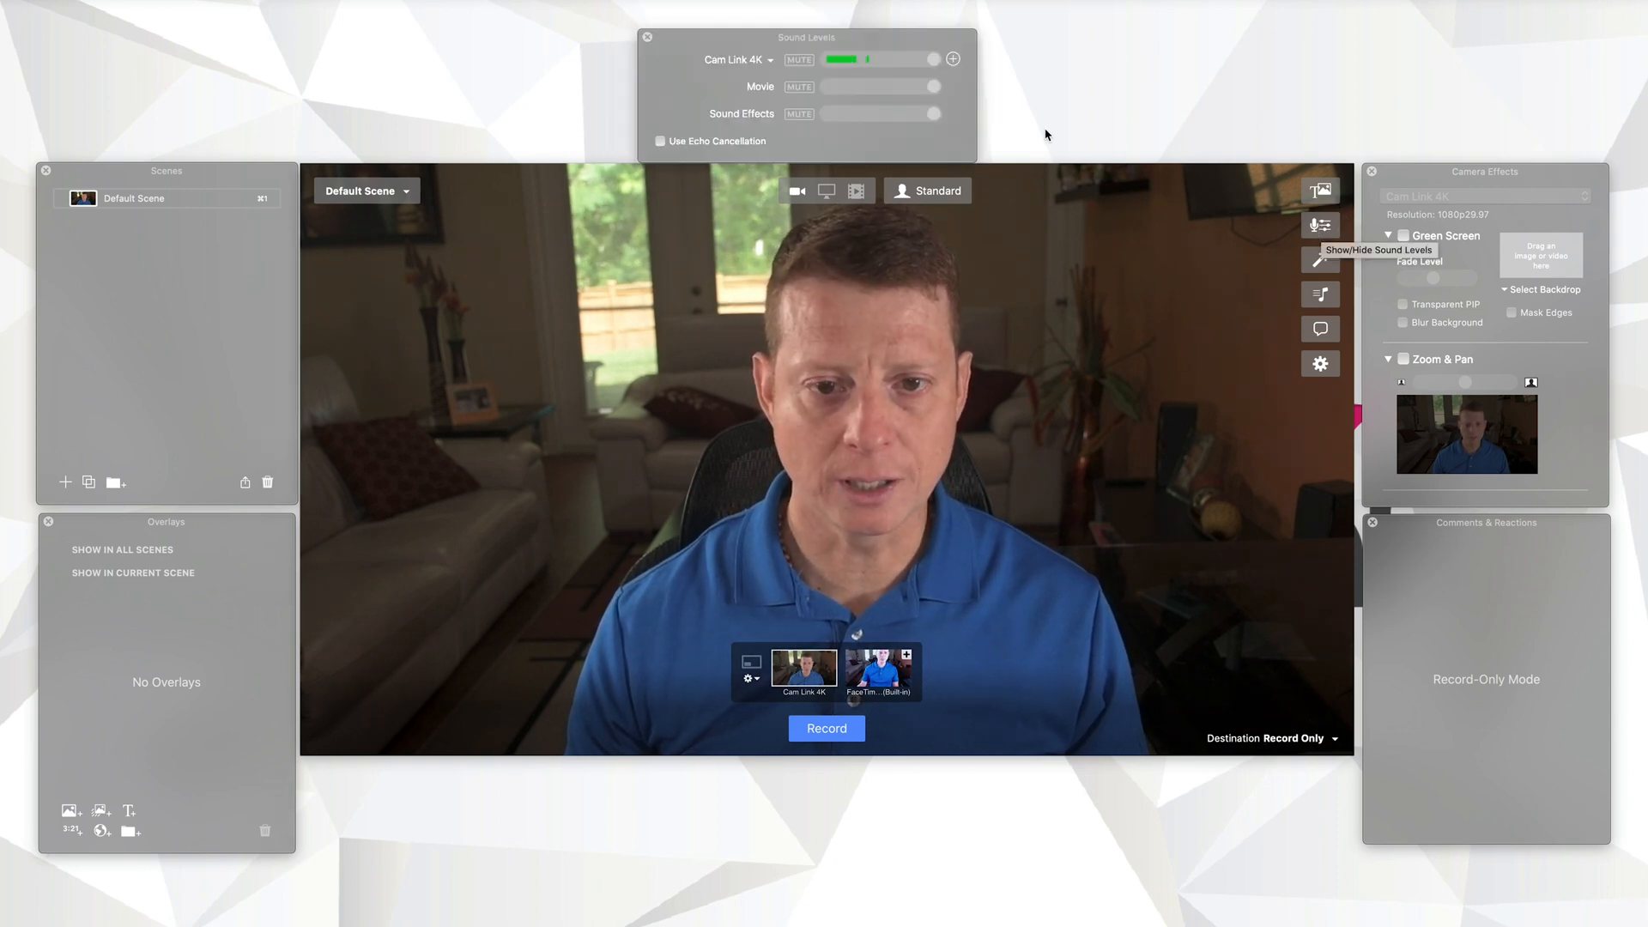
{"action": "left_click", "coordinate": [1322, 266]}
{"action": "left_click", "coordinate": [1323, 266]}
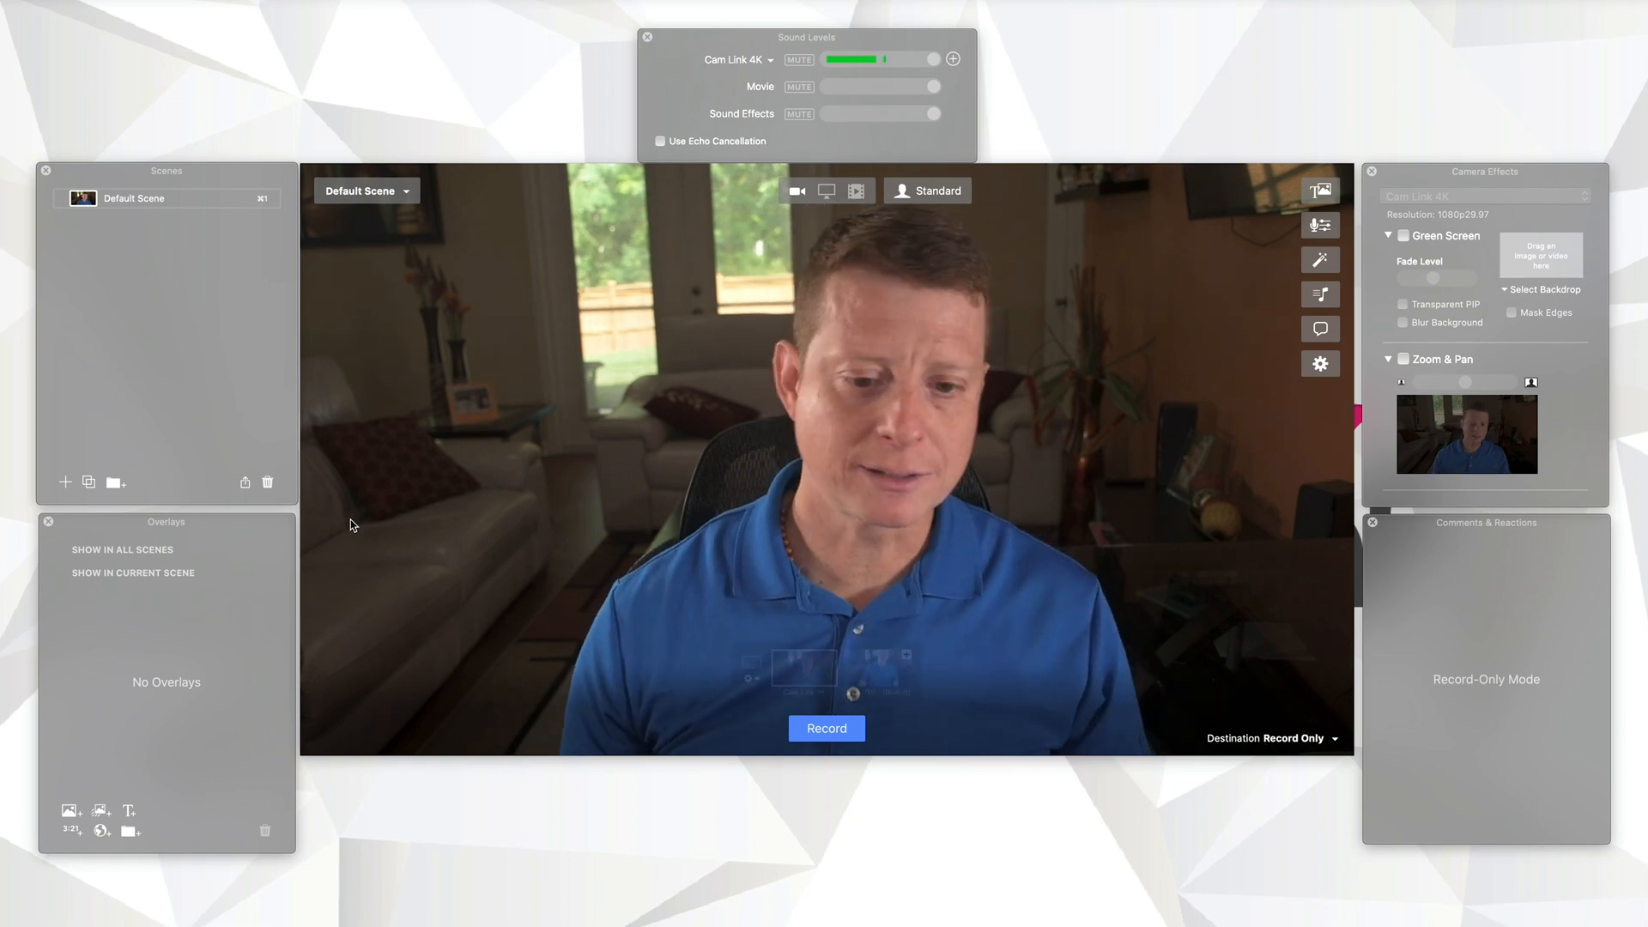
Step: Switch the Default Scene's camera to the built-in FaceTime HD Camera and back to Cam Link 4K
{"action": "left_click", "coordinate": [880, 670]}
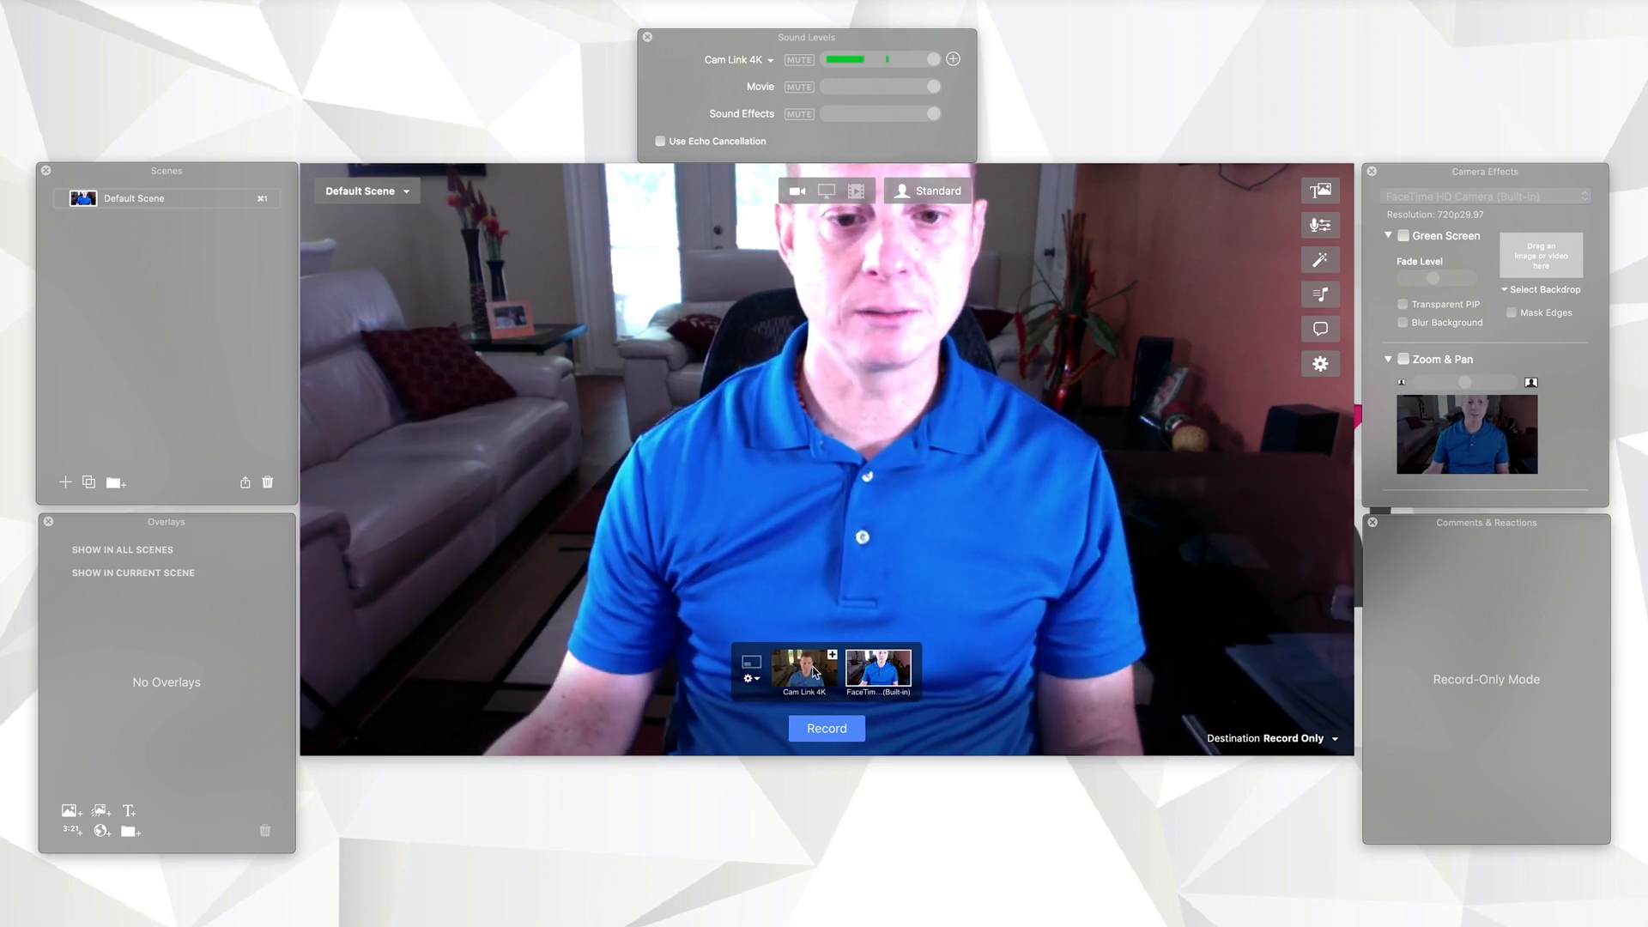
{"action": "left_click", "coordinate": [805, 671]}
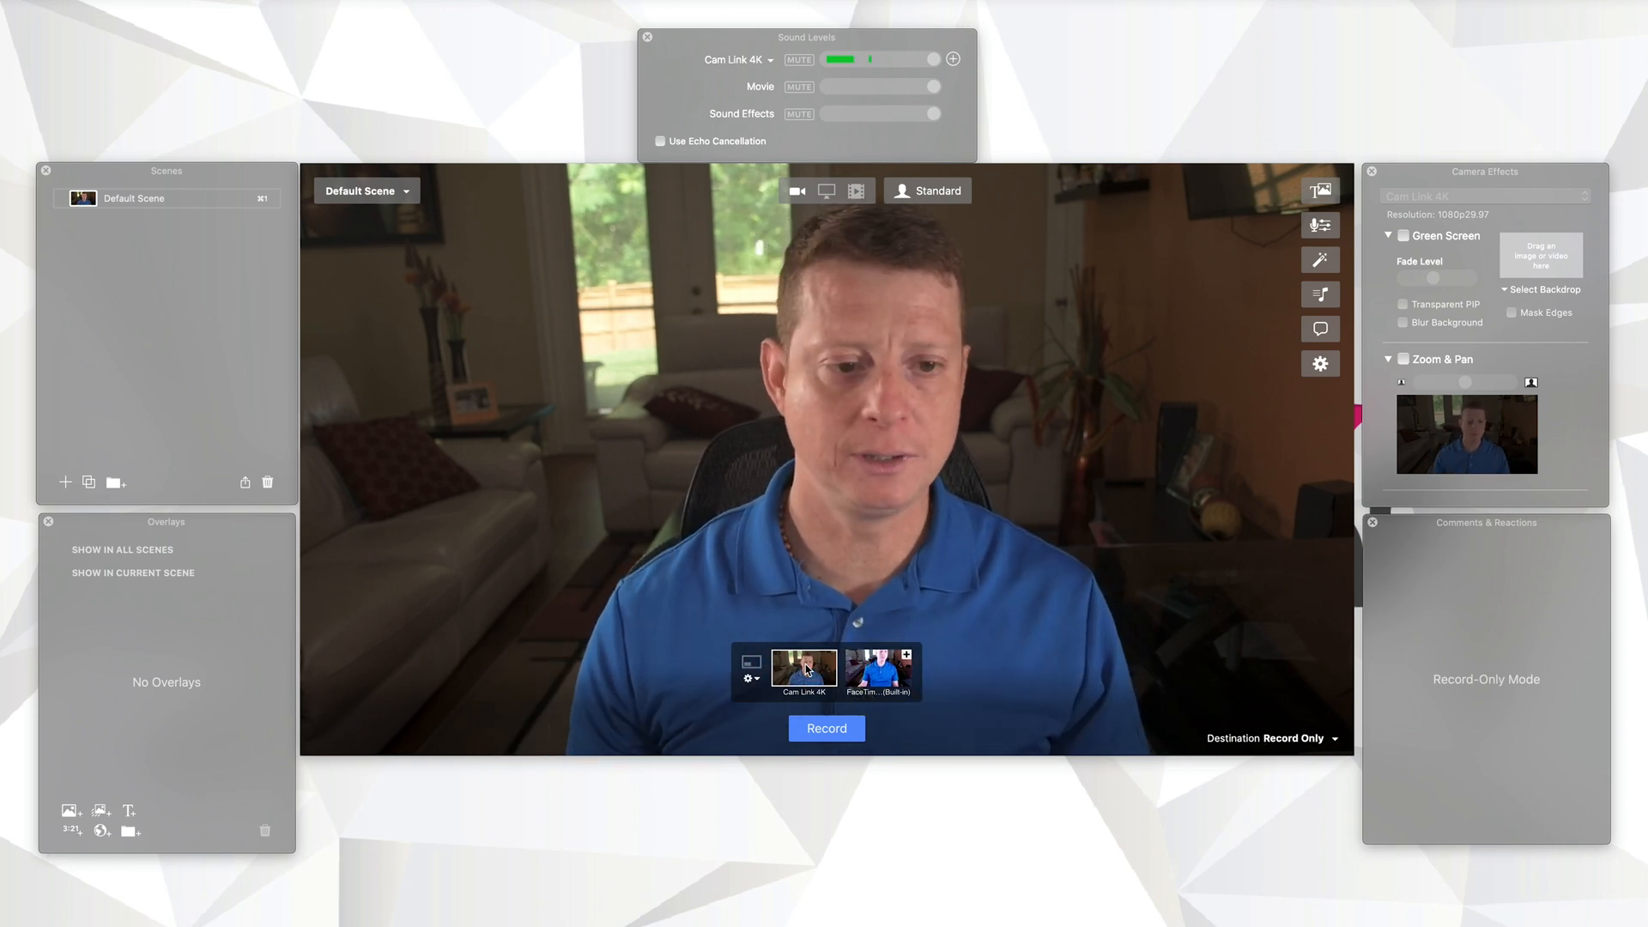
Step: Rename the Default Scene to "Cam & Timer"
{"action": "left_click_drag", "start_coordinate": [220, 175], "coordinate": [219, 176]}
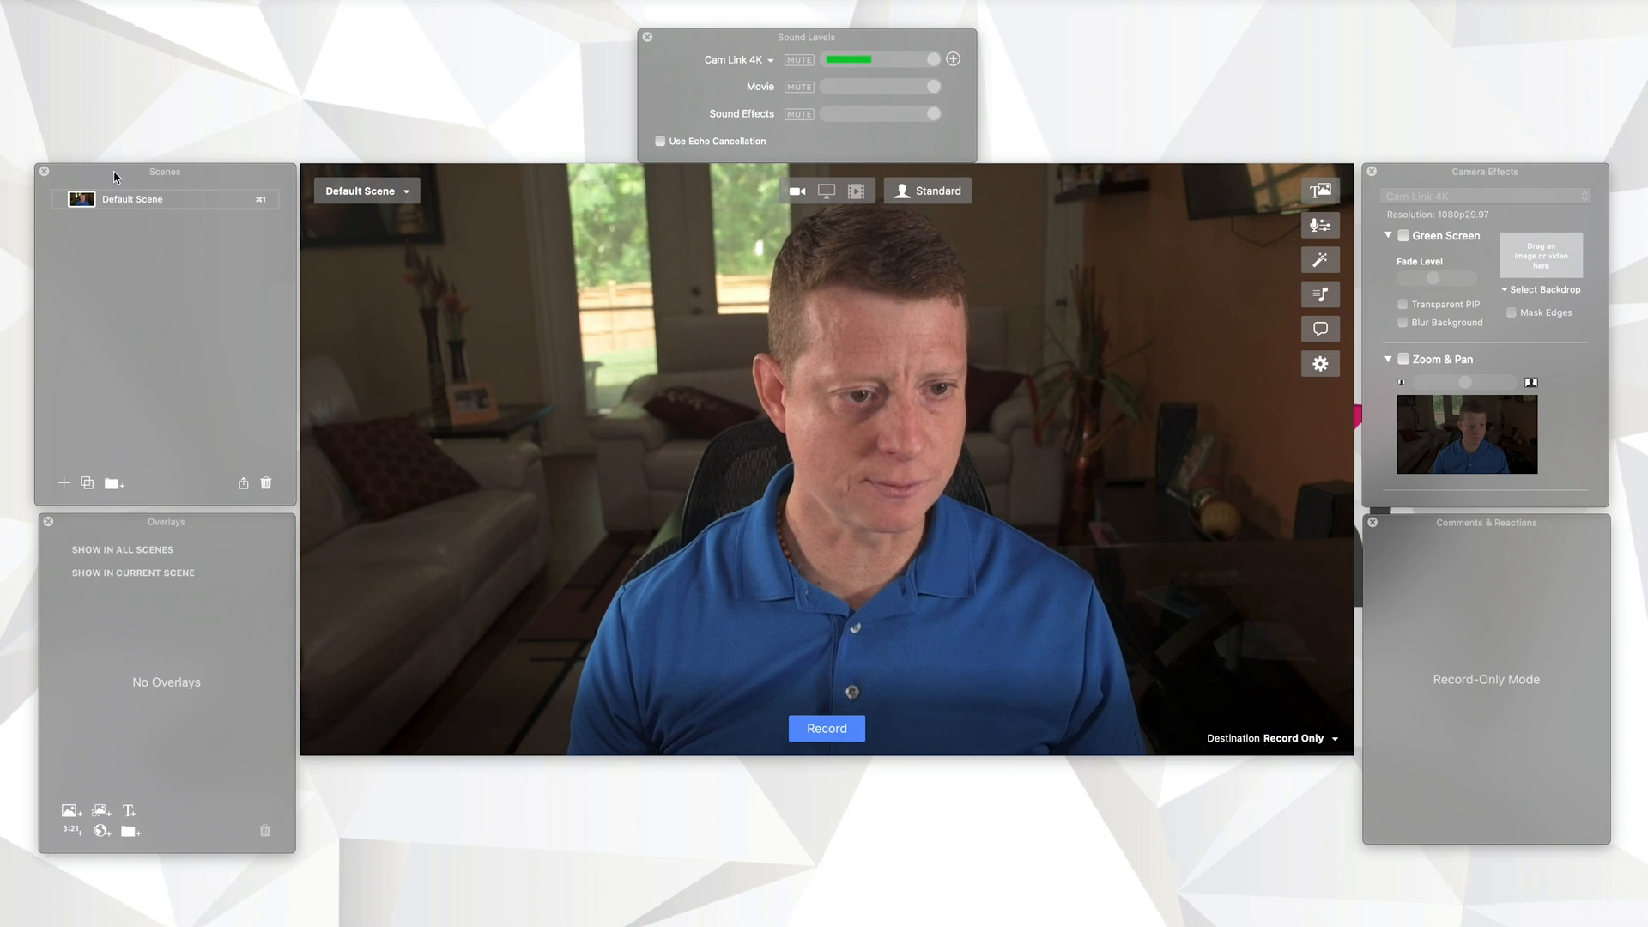
{"action": "double_click", "coordinate": [127, 203]}
{"action": "type", "text": "Cam"}
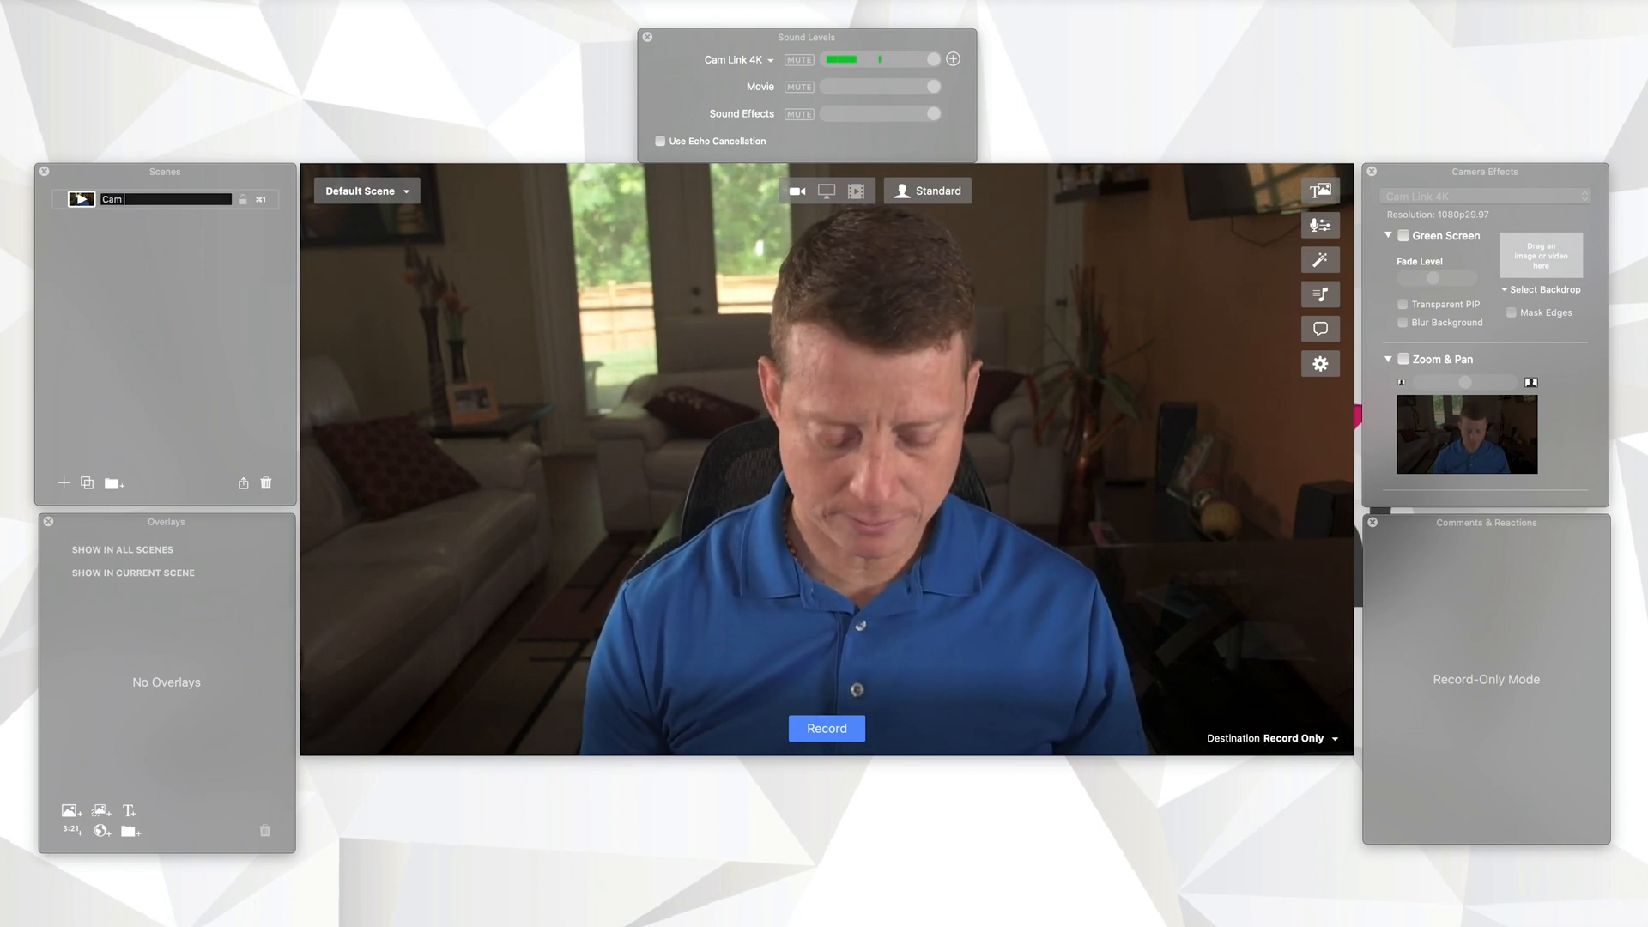
{"action": "type", "text": " & Timer"}
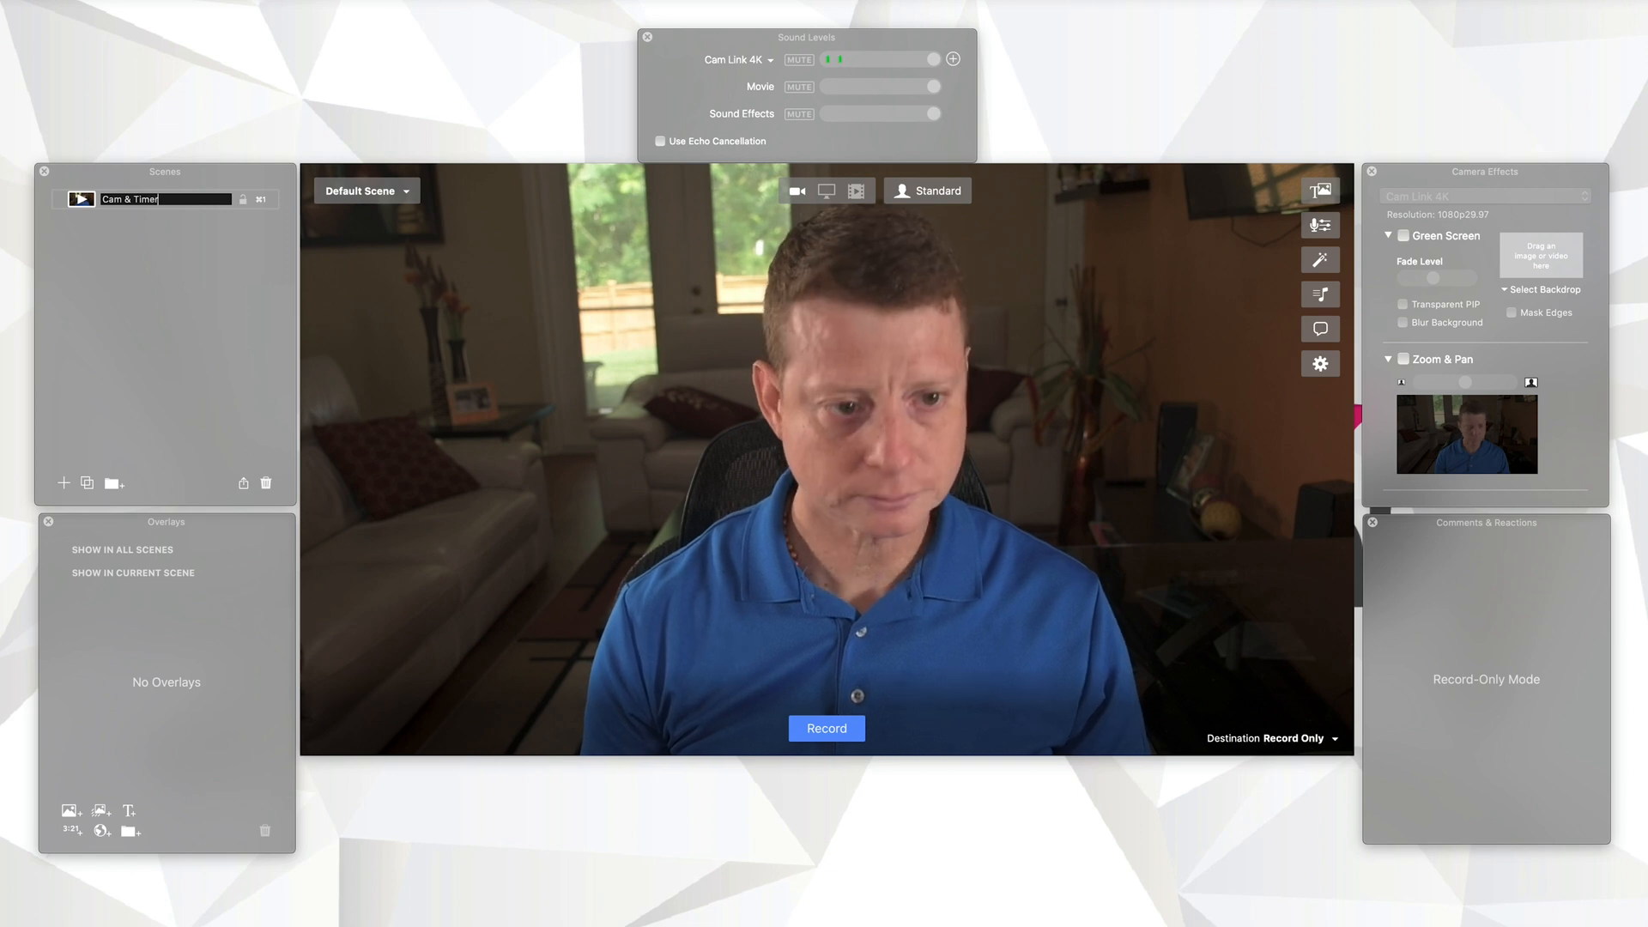
{"action": "key", "text": "Return"}
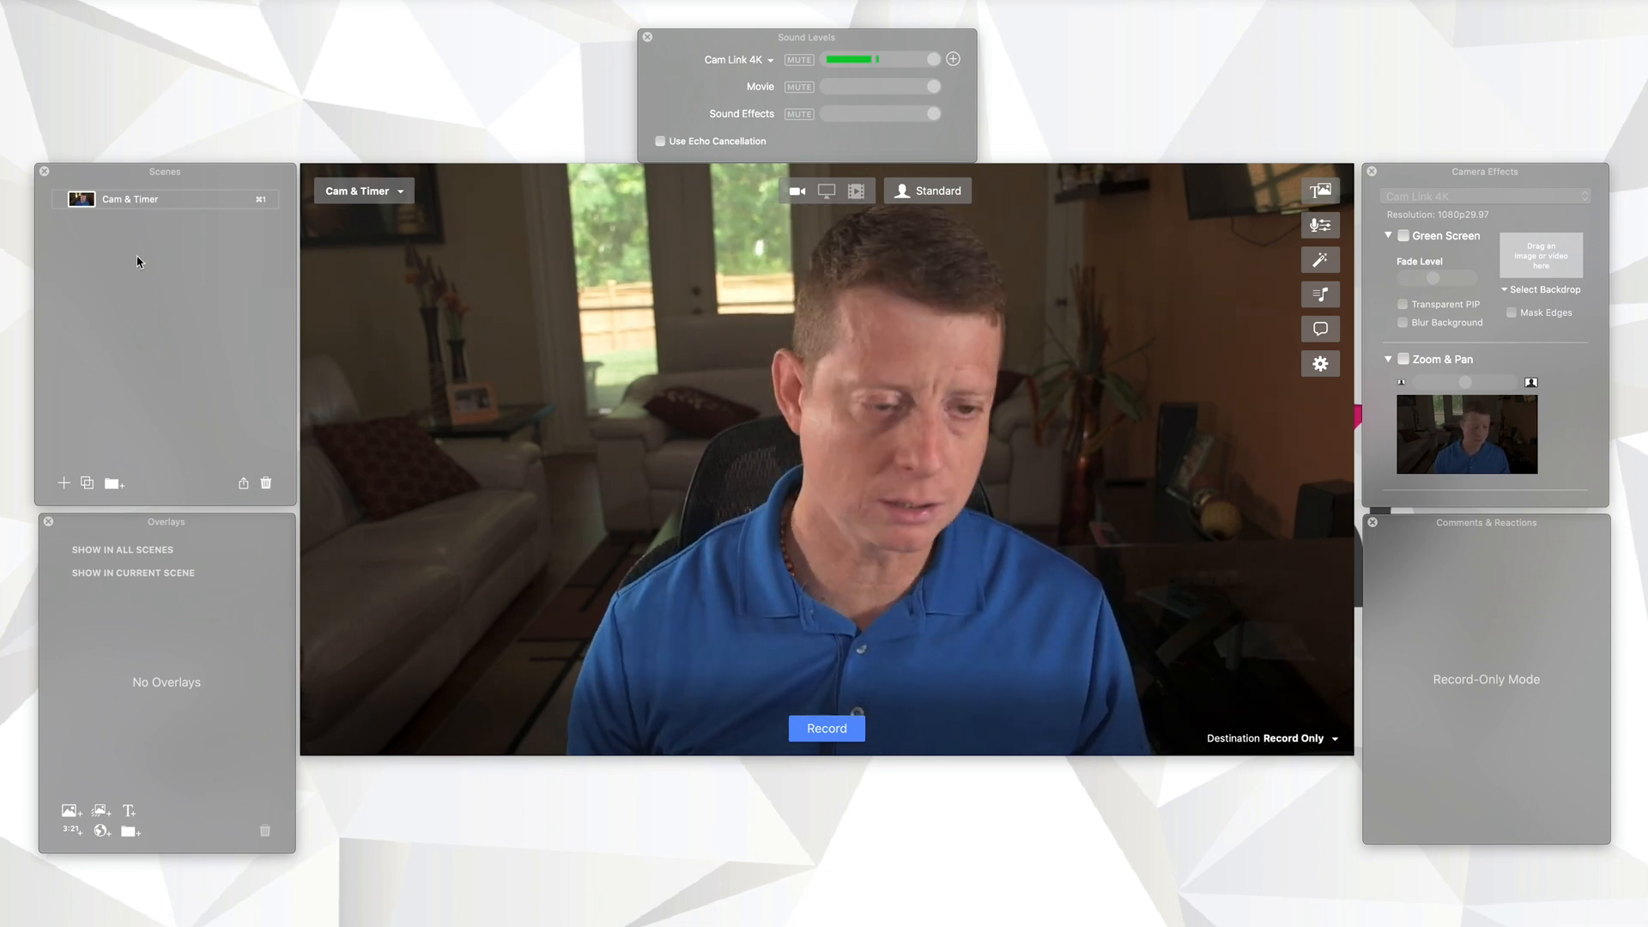
Step: Add a scene named "Intro" that uses the Cam Link 4K camera
{"action": "left_click", "coordinate": [64, 484]}
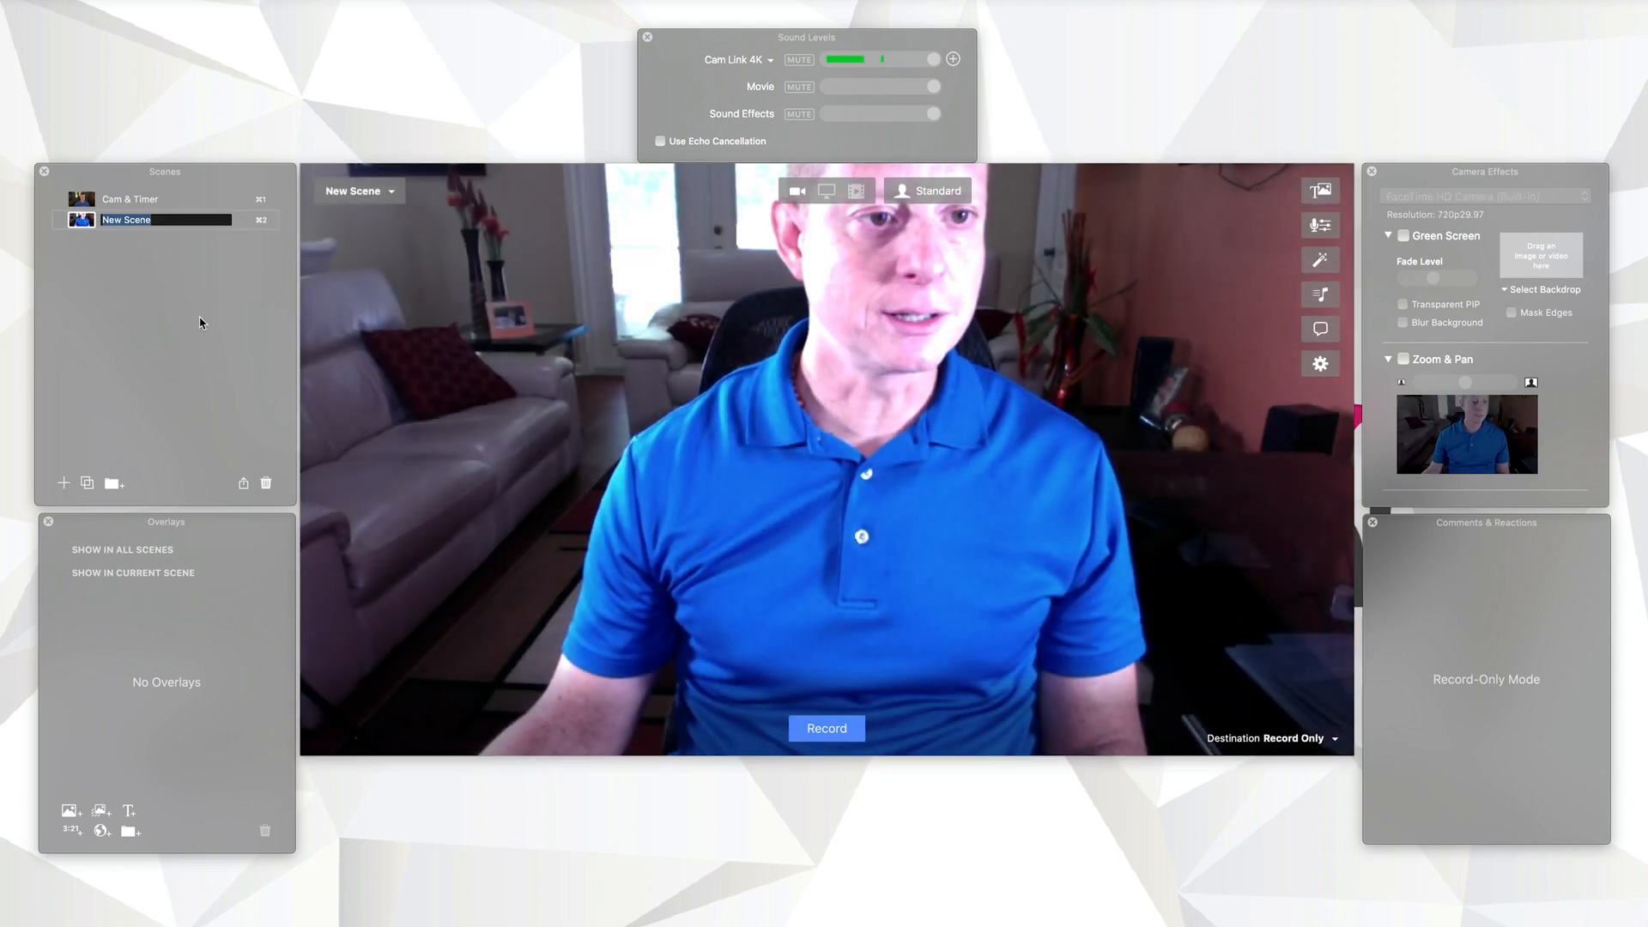
{"action": "mouse_move", "coordinate": [790, 690]}
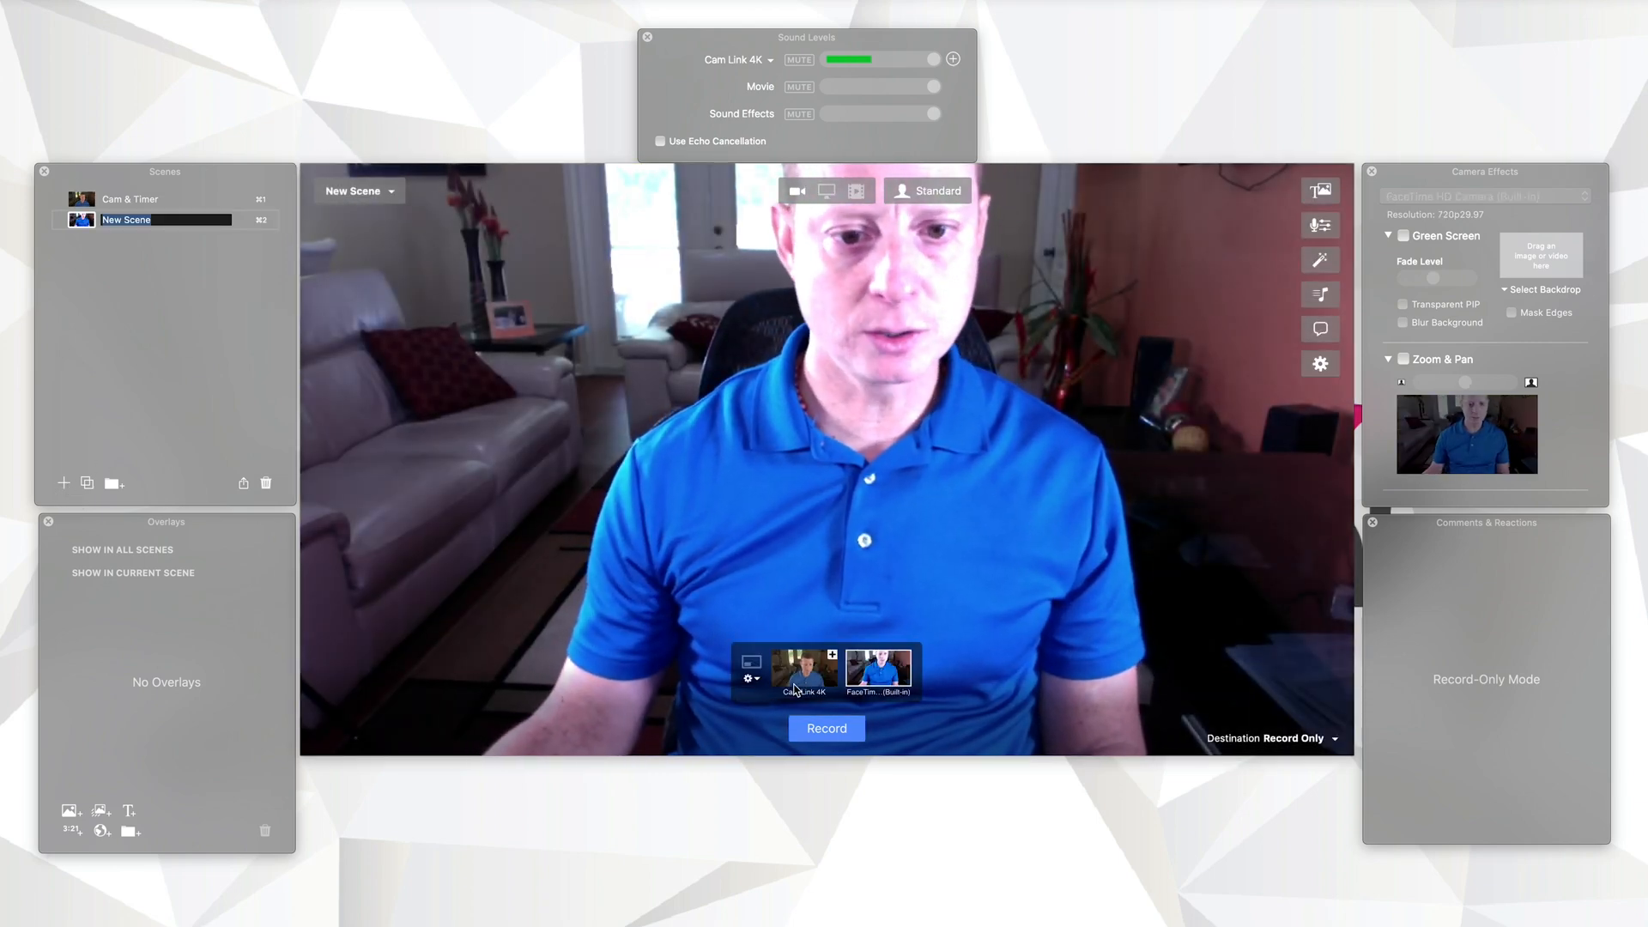
{"action": "left_click", "coordinate": [791, 687]}
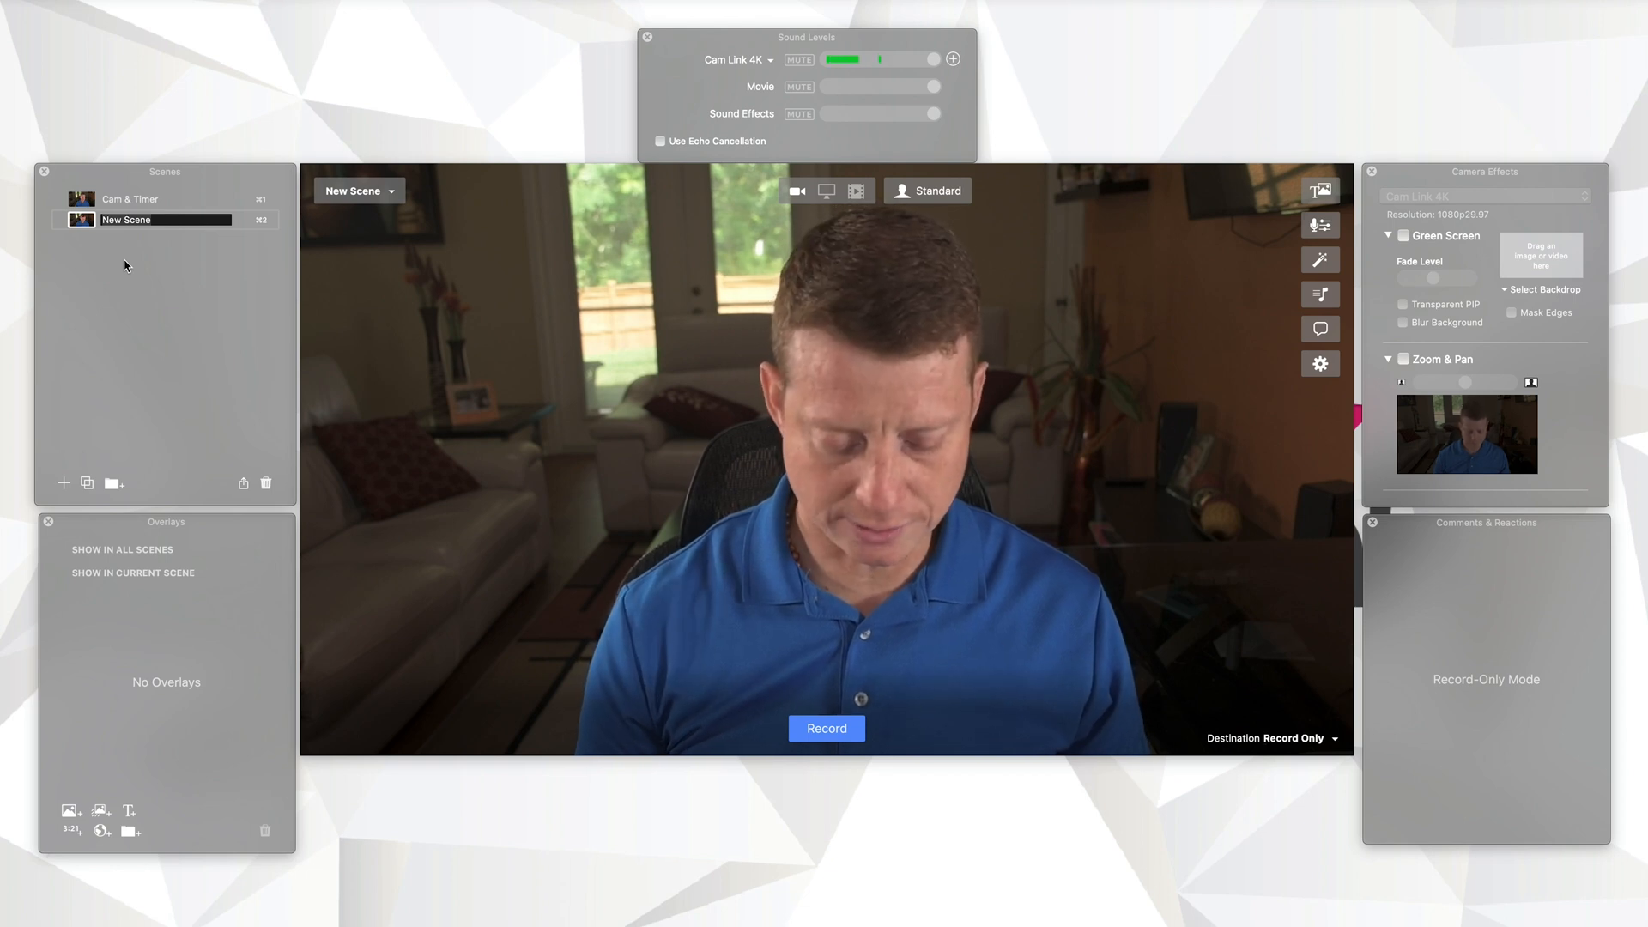
{"action": "type", "text": "Intro"}
{"action": "key", "text": "Return"}
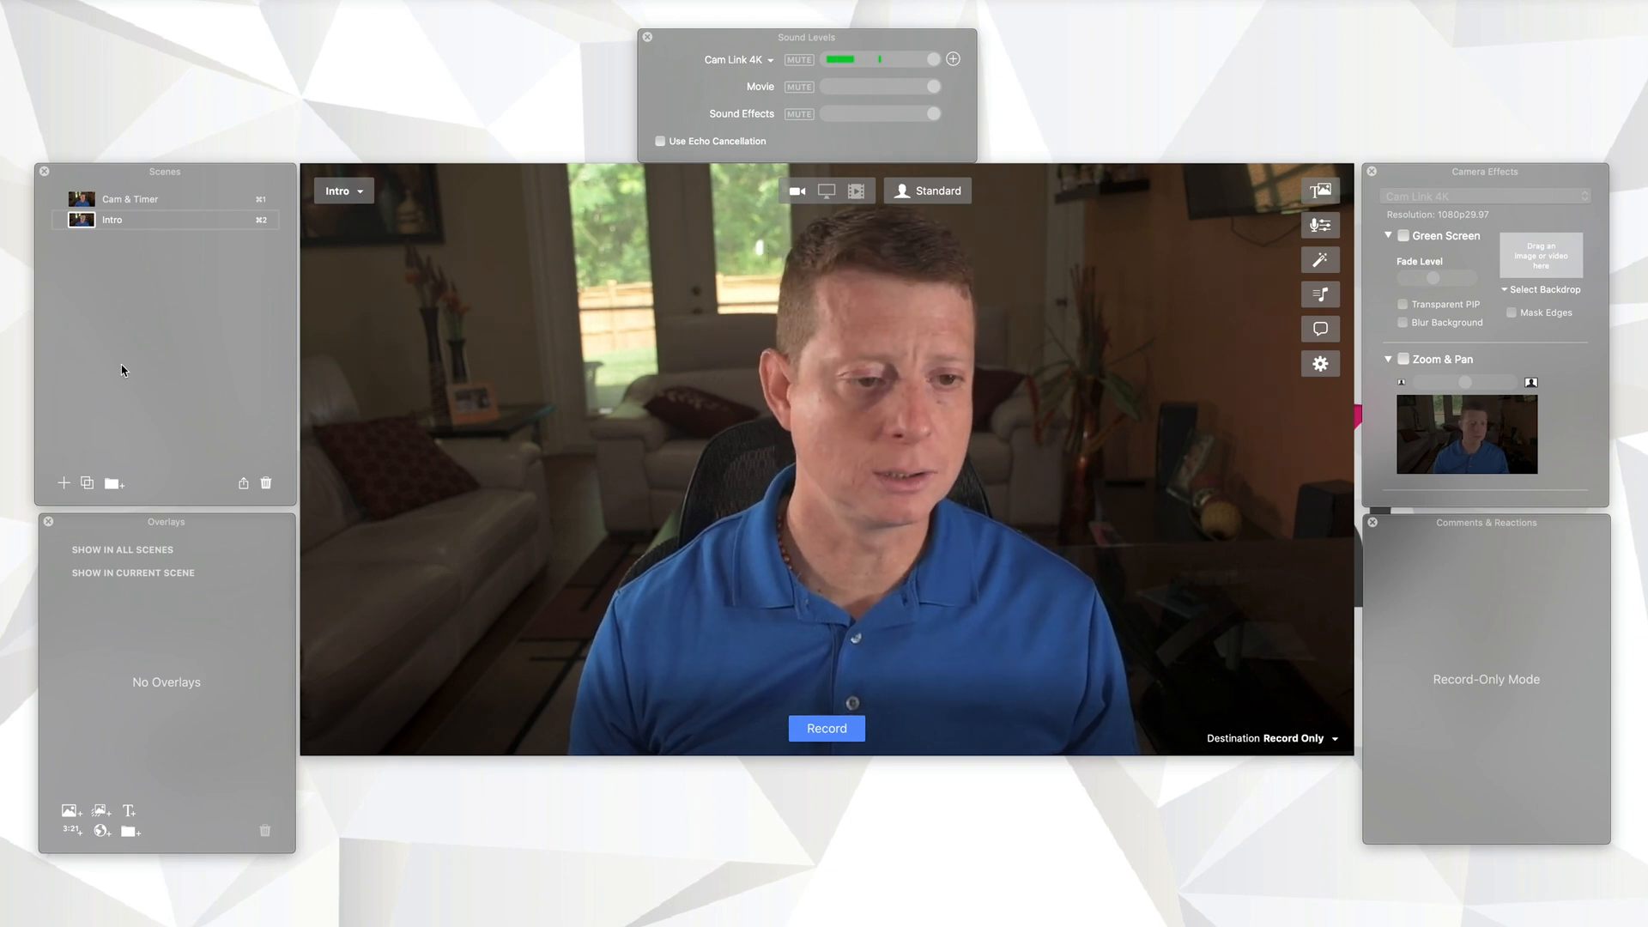
Step: Add a scene named "Cam & Presentation" with Cam Link 4K as its camera
{"action": "left_click", "coordinate": [63, 483]}
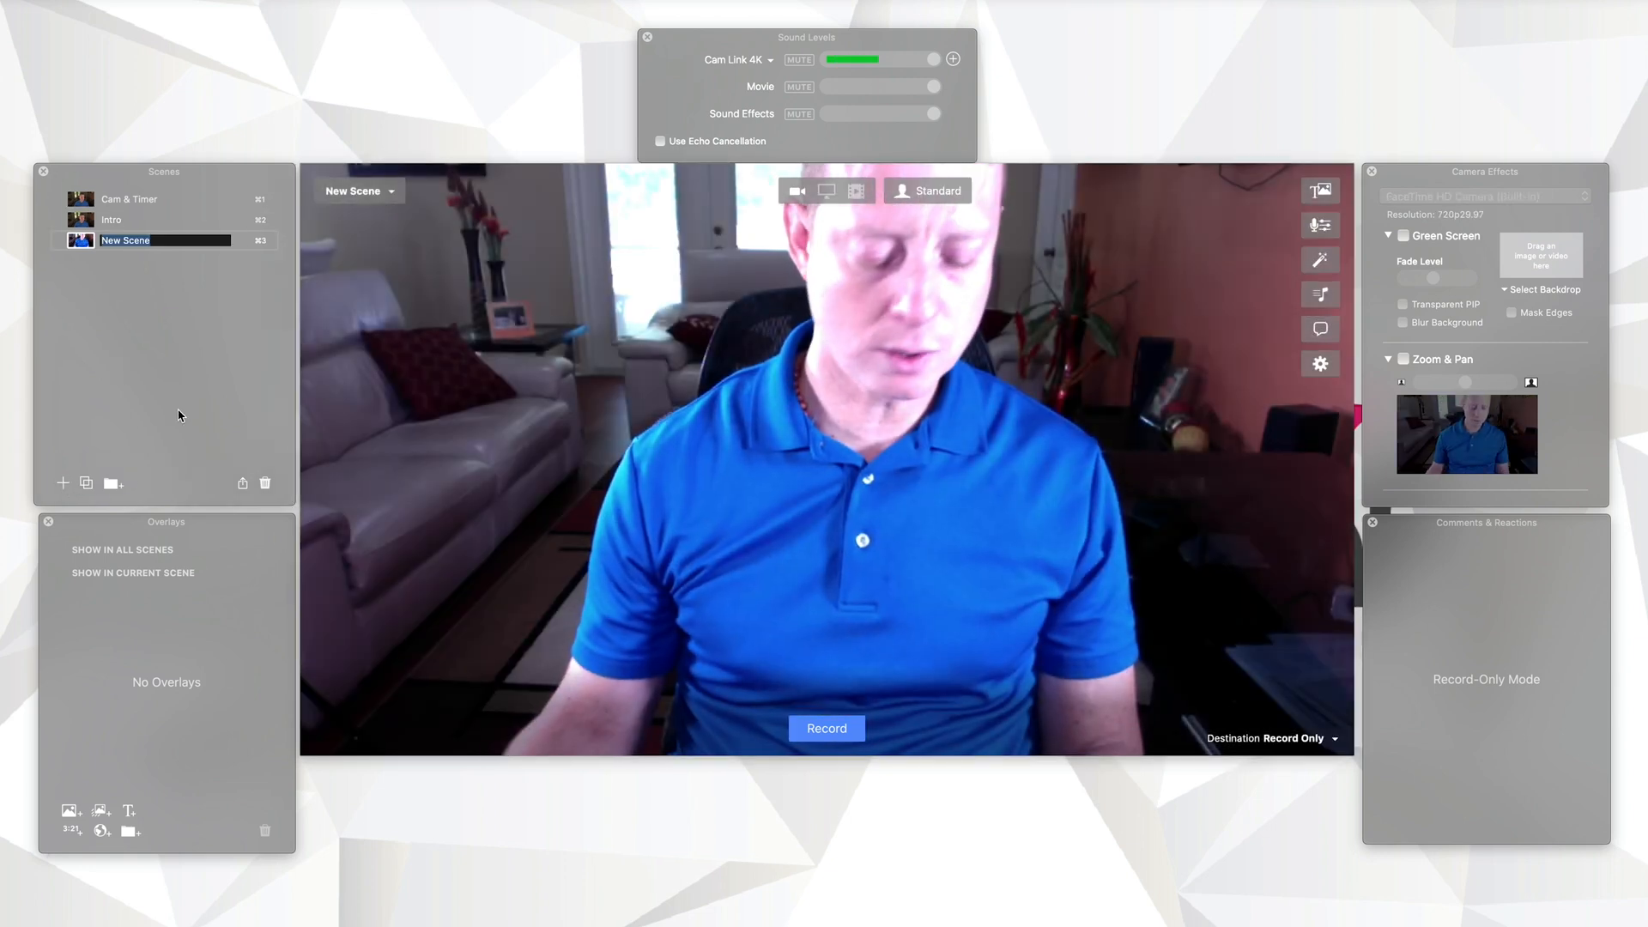
{"action": "mouse_move", "coordinate": [401, 512]}
{"action": "left_click", "coordinate": [804, 669]}
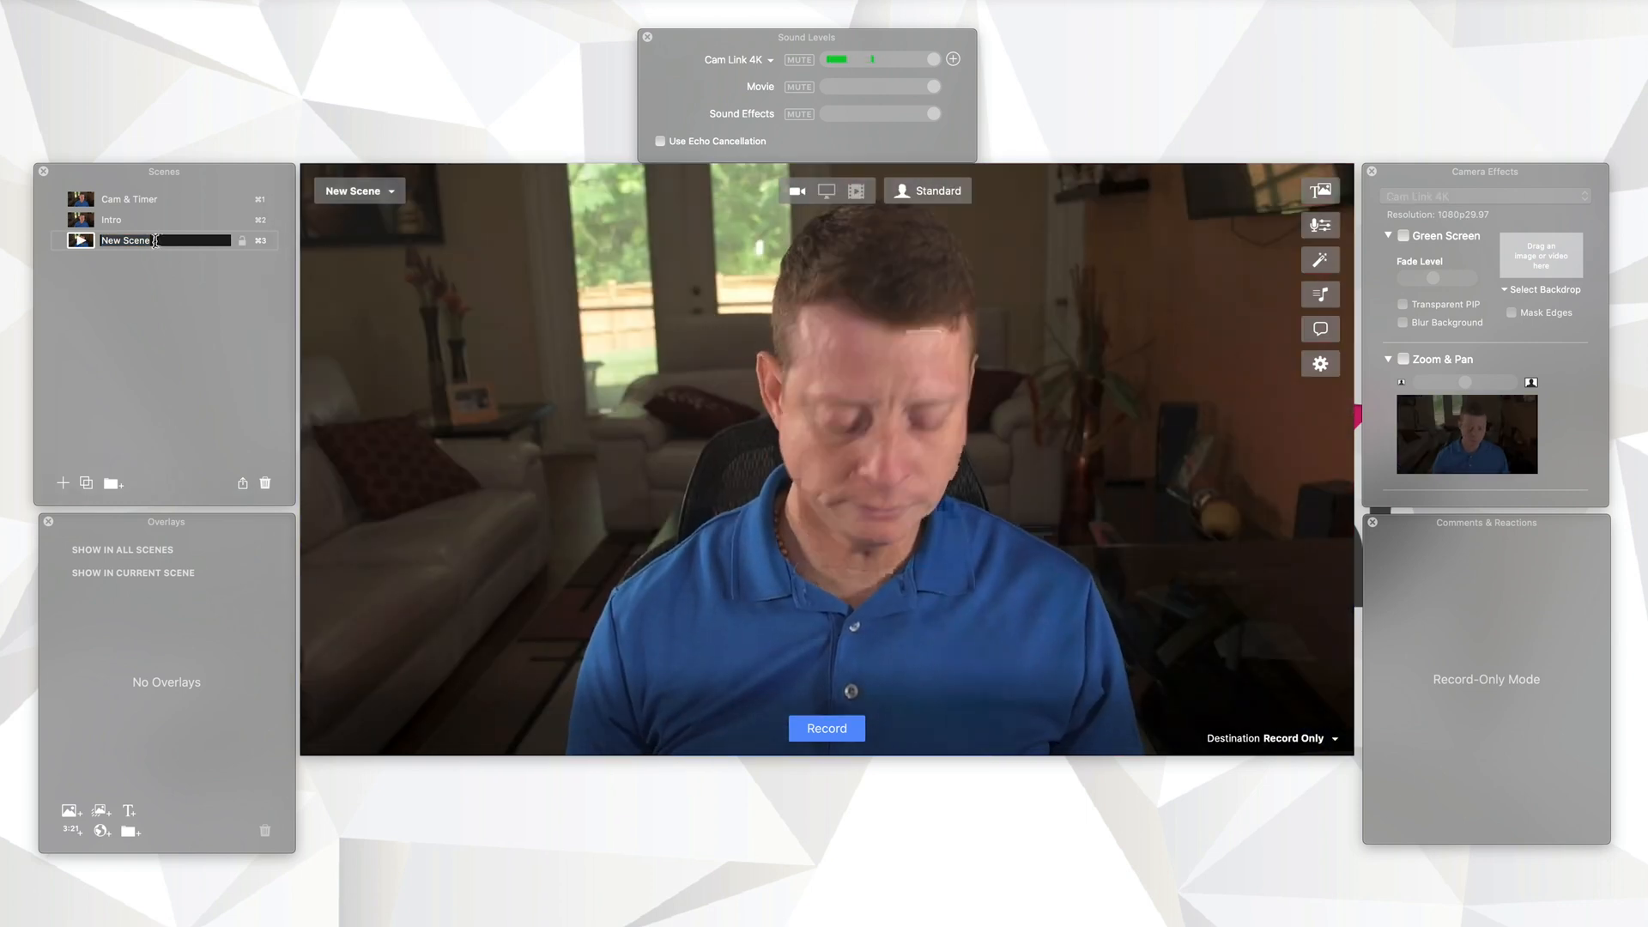
{"action": "type", "text": "Cam"}
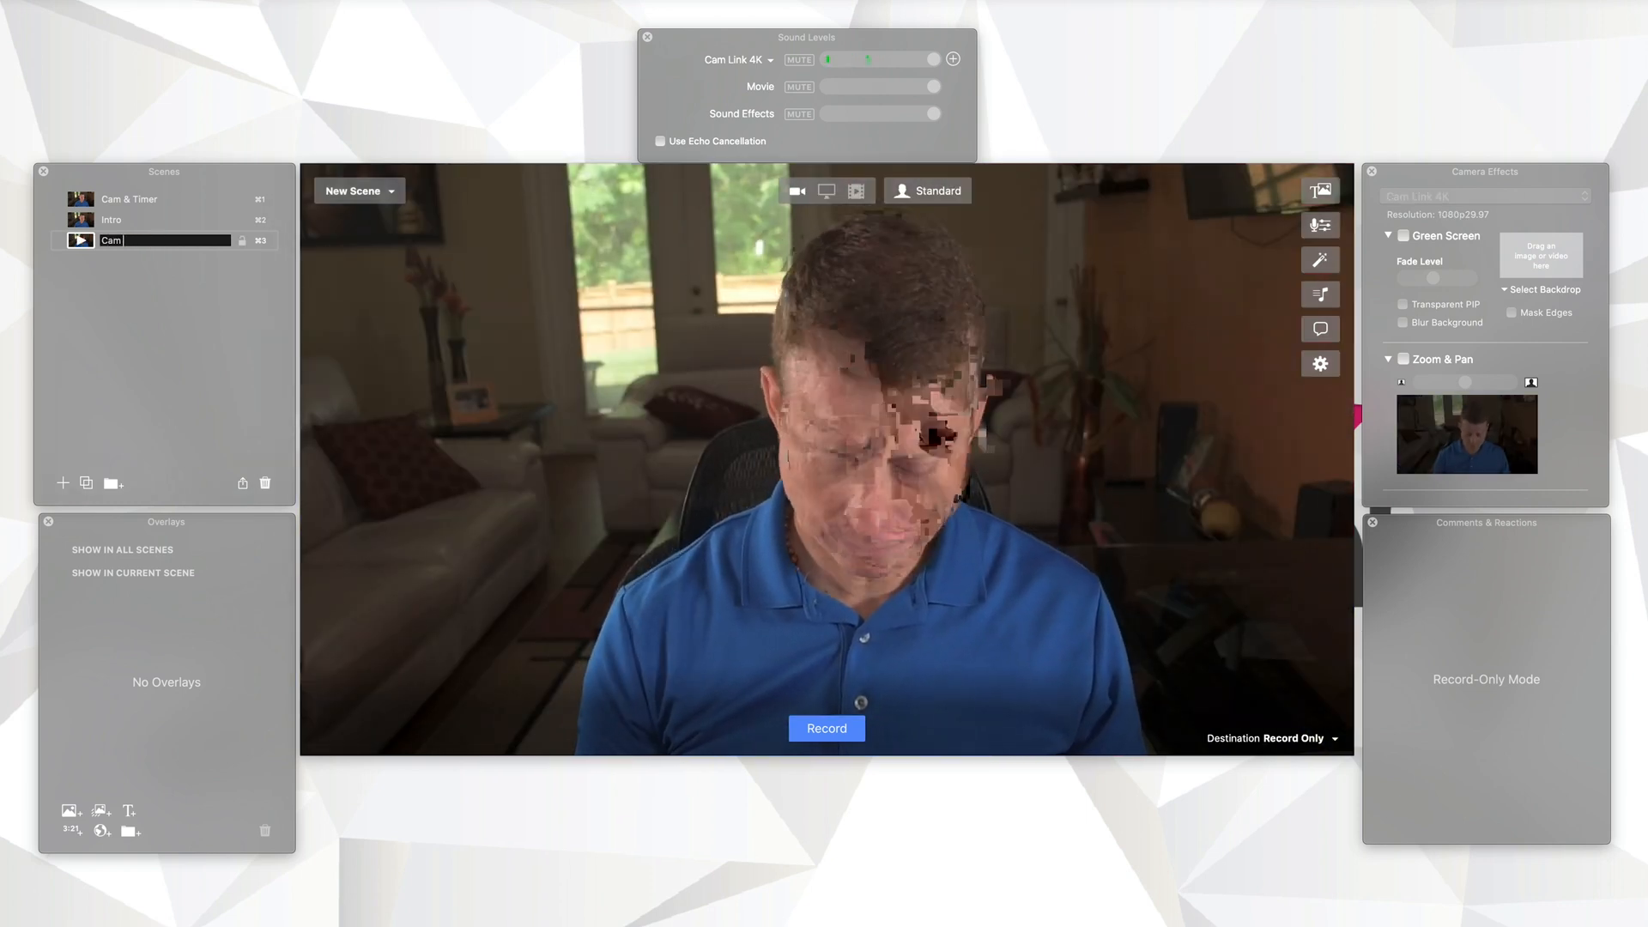
{"action": "type", "text": " & Presentation"}
{"action": "key", "text": "Return"}
Step: Add a scene named "Cam Only" with Cam Link 4K as its camera
{"action": "key", "text": "super+n"}
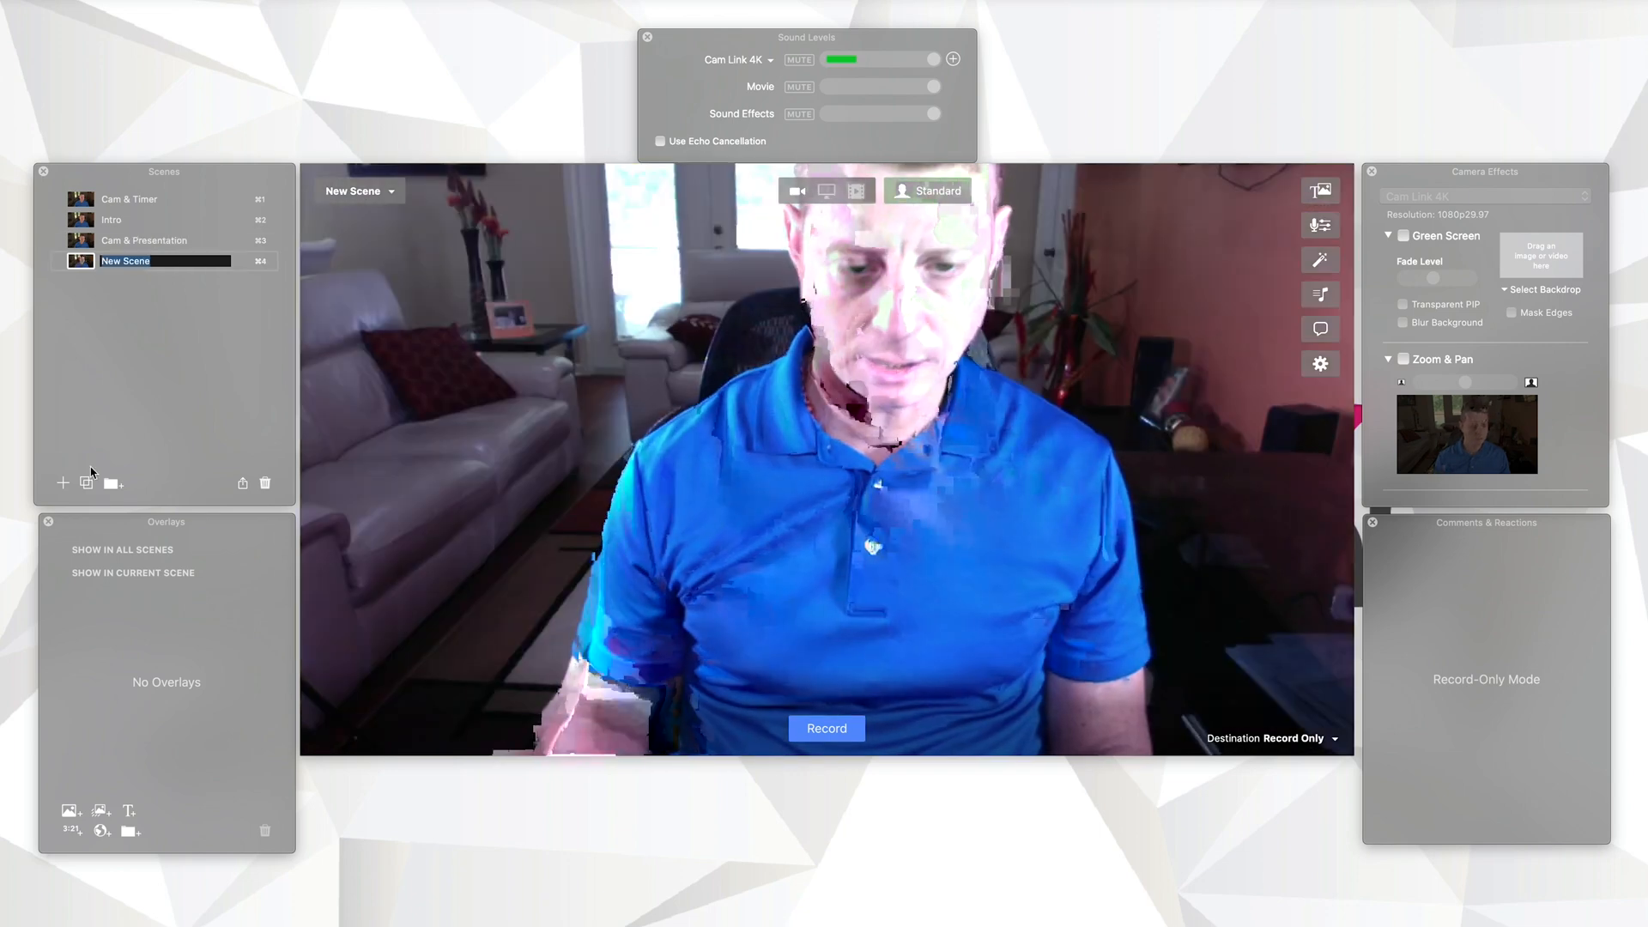
{"action": "mouse_move", "coordinate": [627, 595]}
{"action": "left_click", "coordinate": [804, 669]}
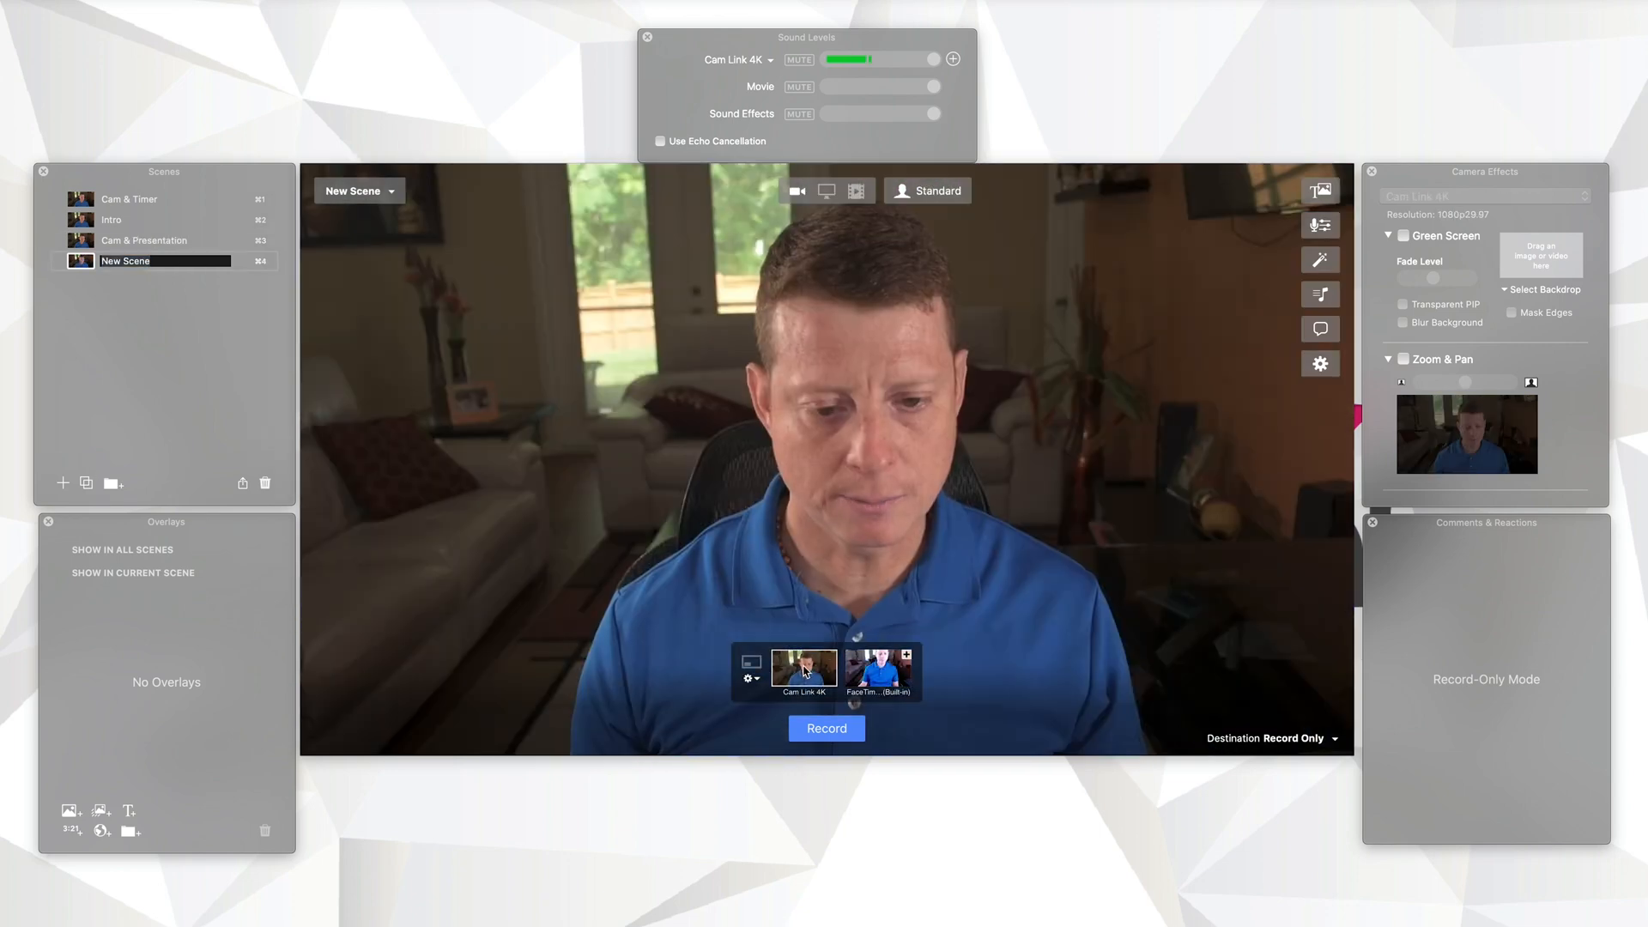
{"action": "type", "text": "Cam"}
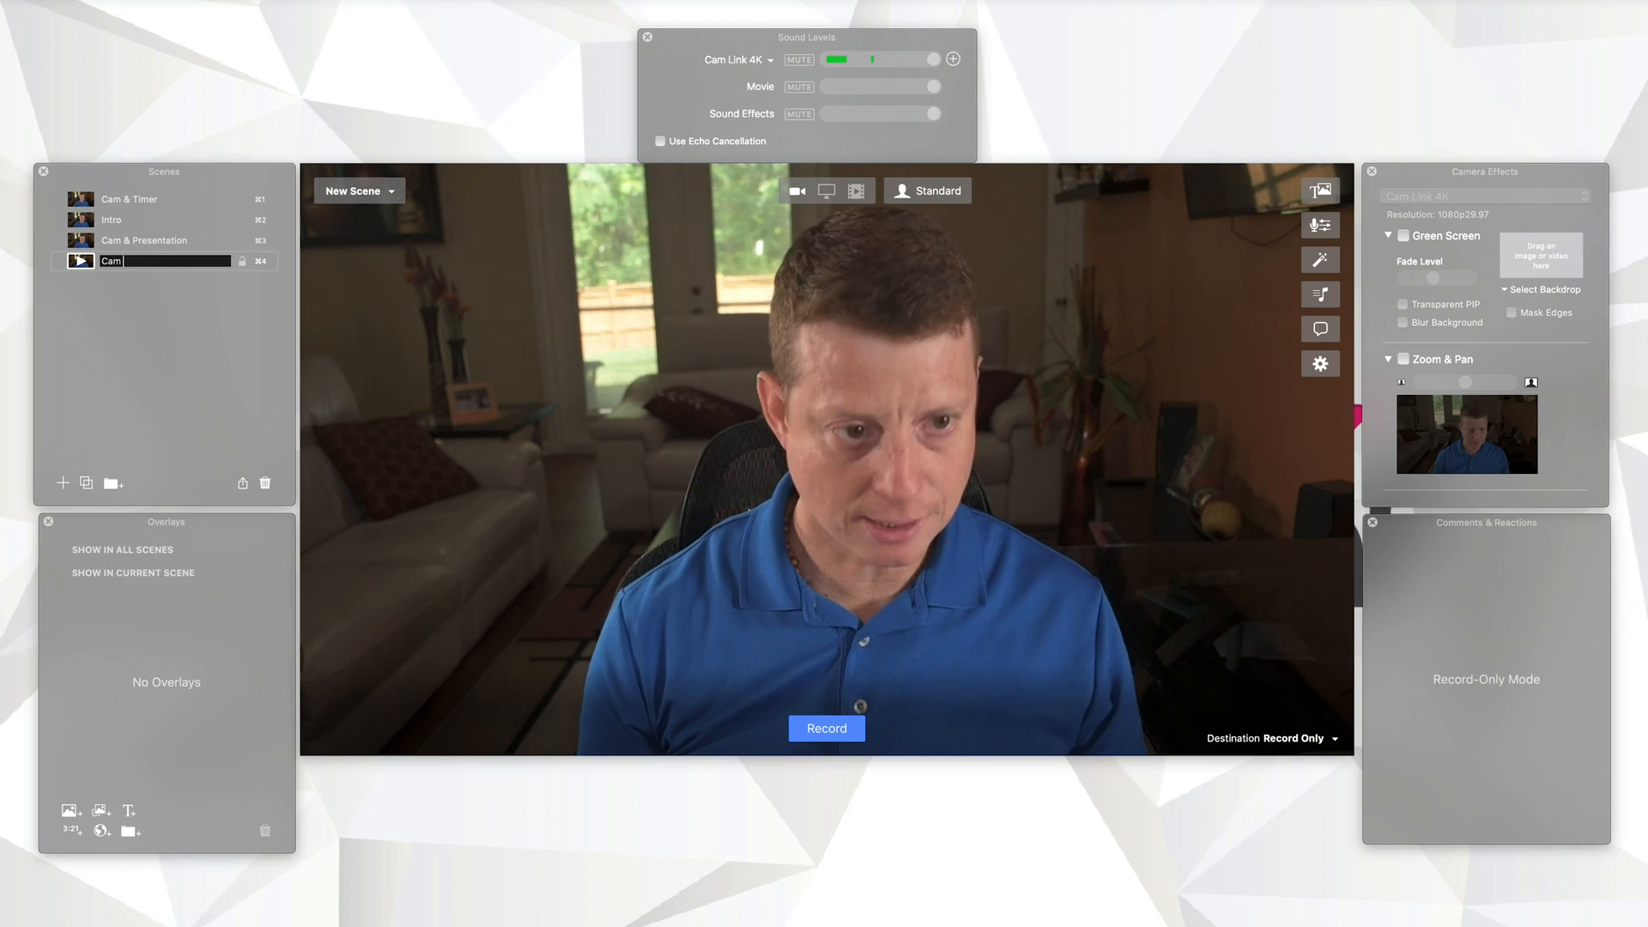
{"action": "type", "text": " Only"}
{"action": "key", "text": "Return"}
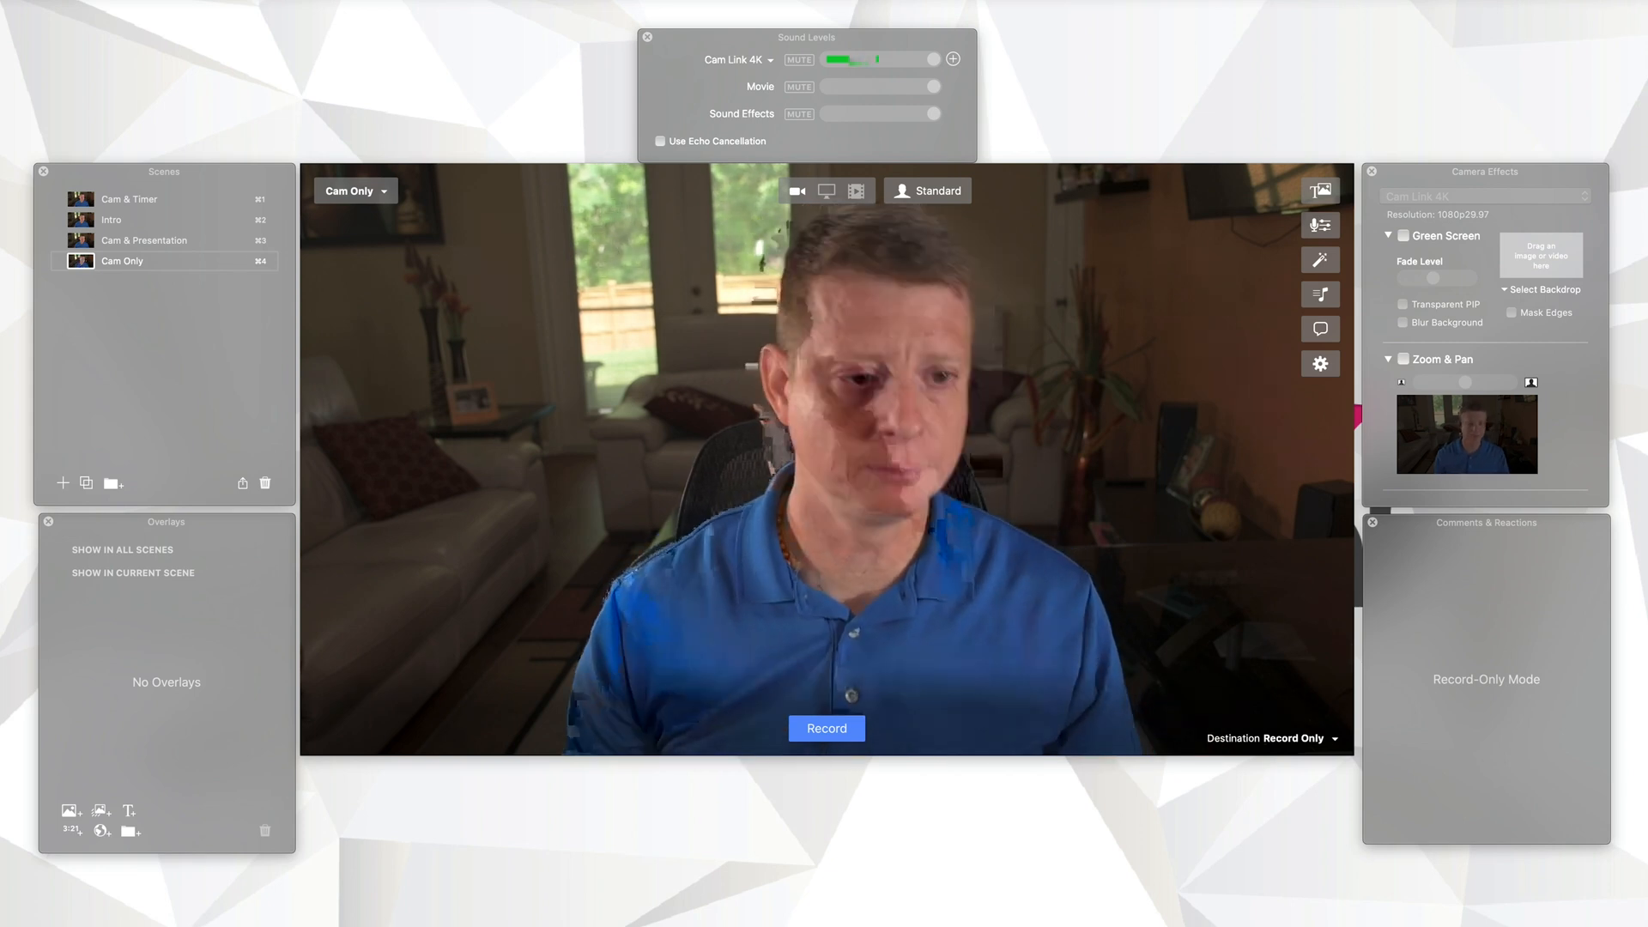
Step: Add a scene named "Cam & Q&A" with Cam Link 4K as its camera
{"action": "left_click", "coordinate": [63, 483]}
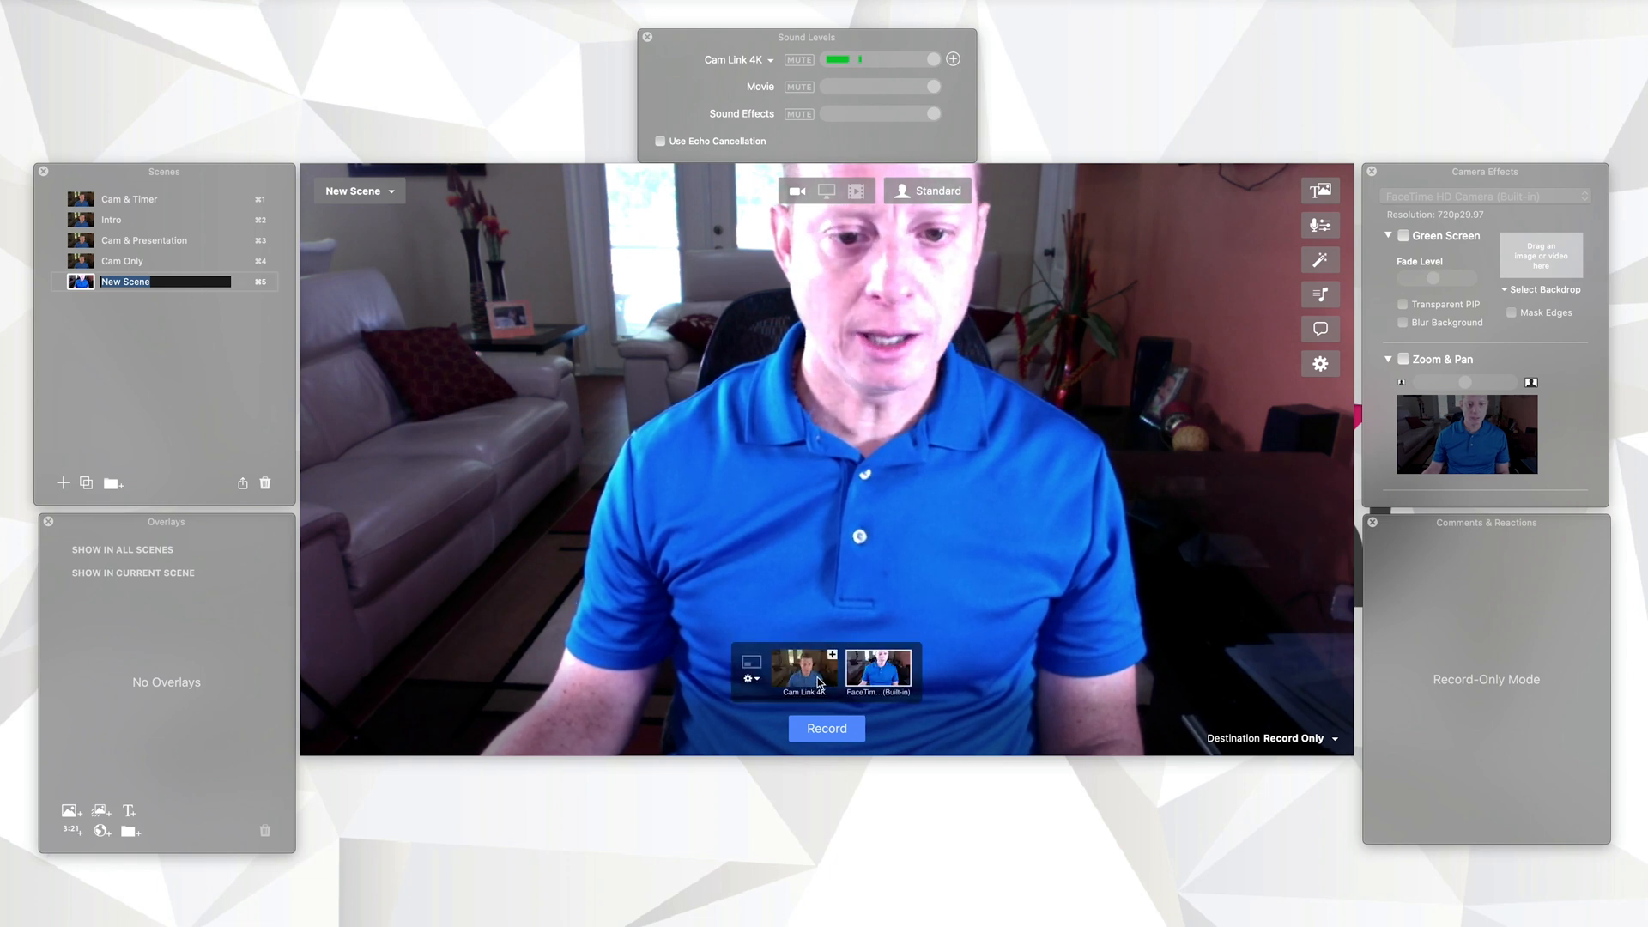
{"action": "left_click", "coordinate": [807, 674]}
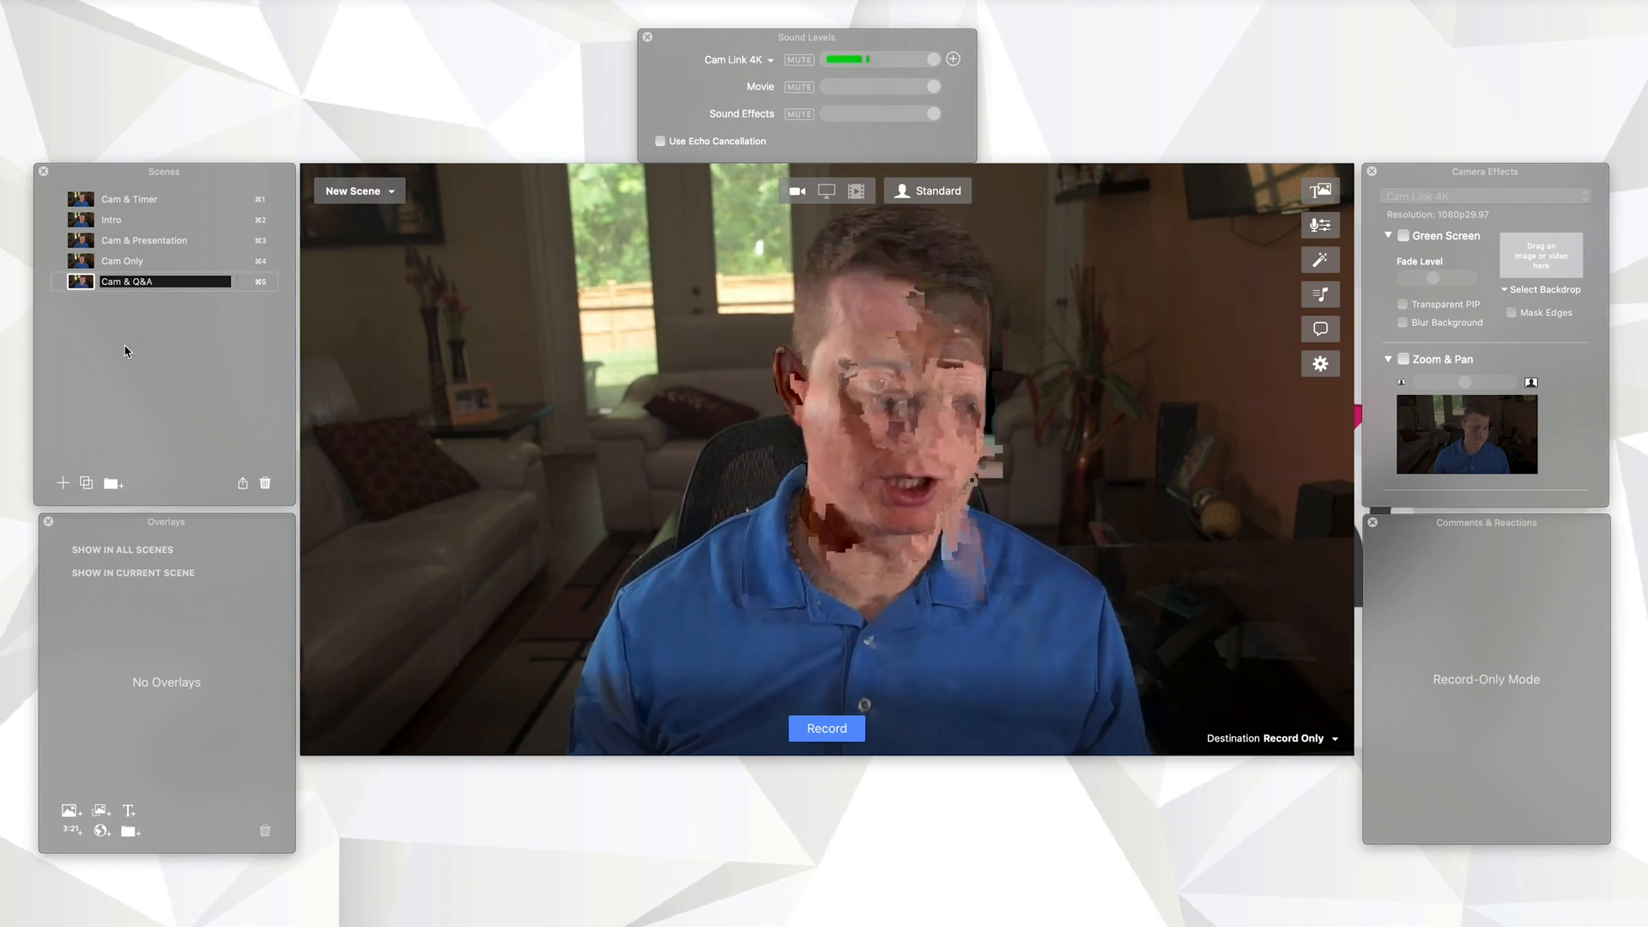
{"action": "left_click", "coordinate": [127, 348]}
Step: Add a sixth scene and name it "Cam & SM"
{"action": "left_click", "coordinate": [65, 481]}
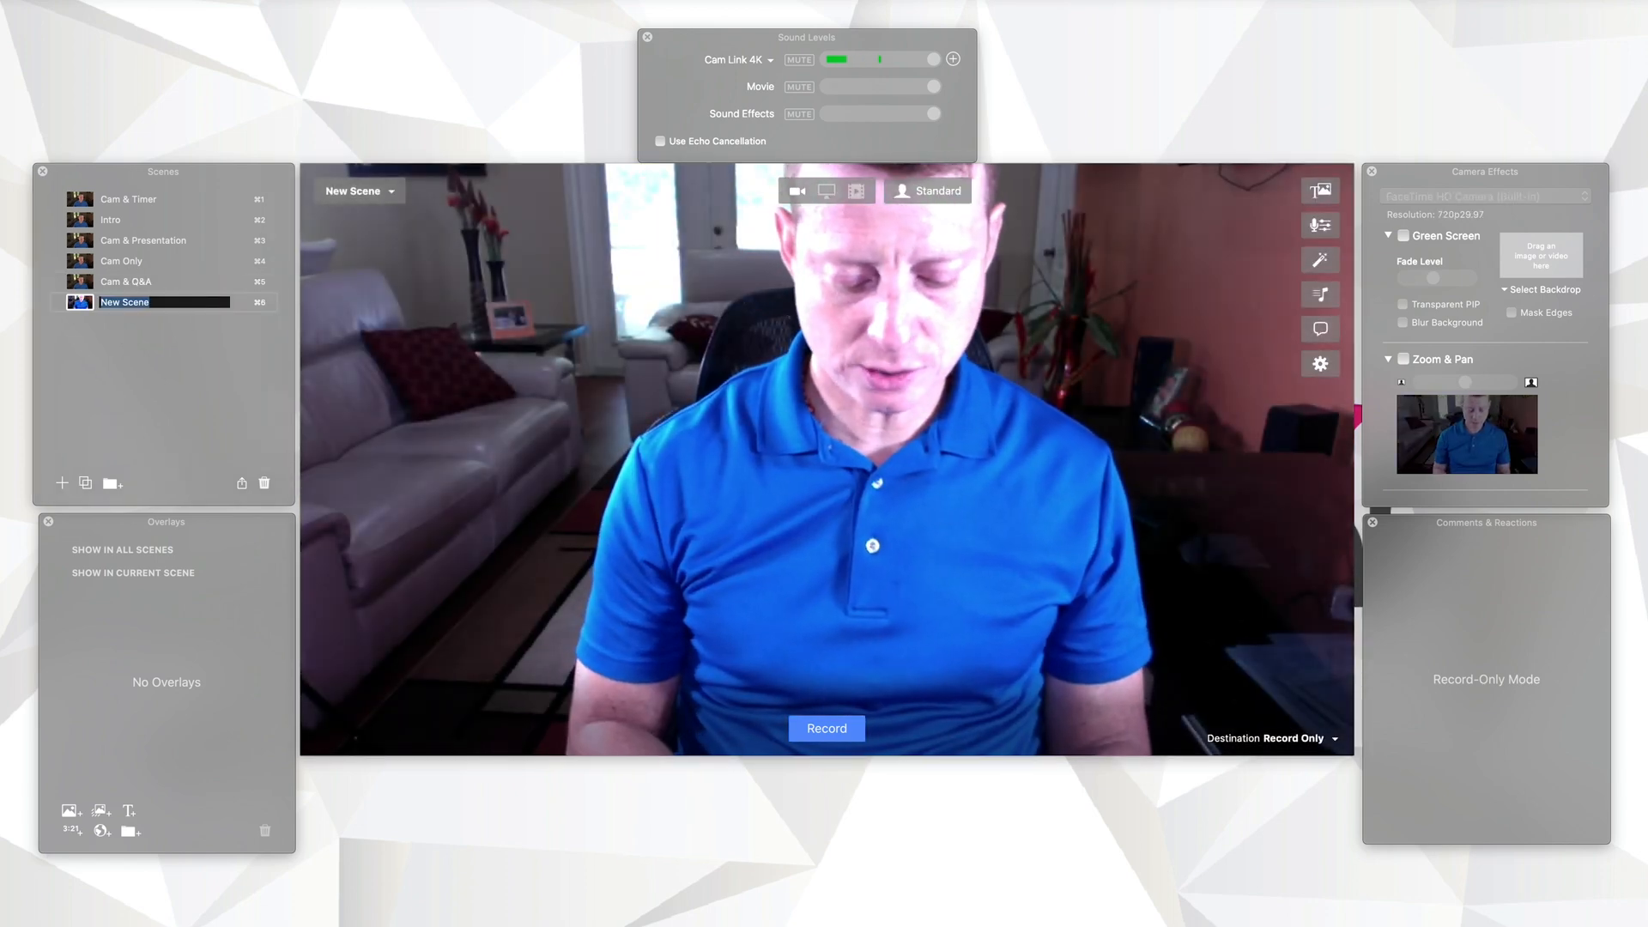
{"action": "type", "text": "Cam & SM"}
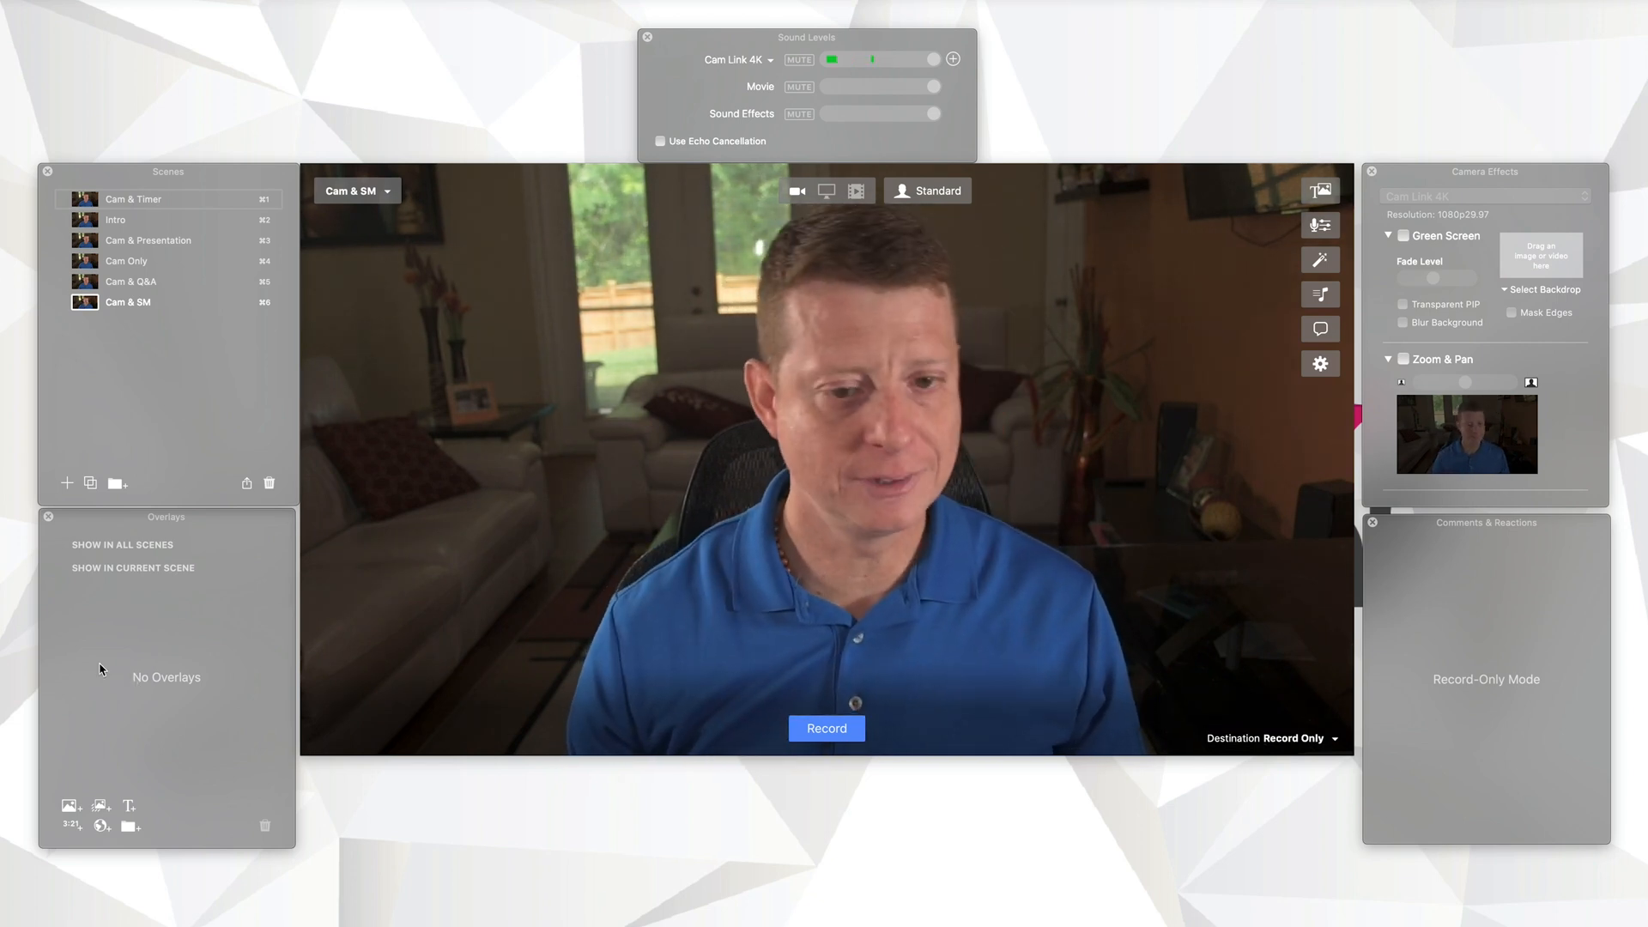
Step: Add Countdown Loop.mov from the 00 Pre-Final folder as an animated overlay
{"action": "left_click", "coordinate": [100, 807]}
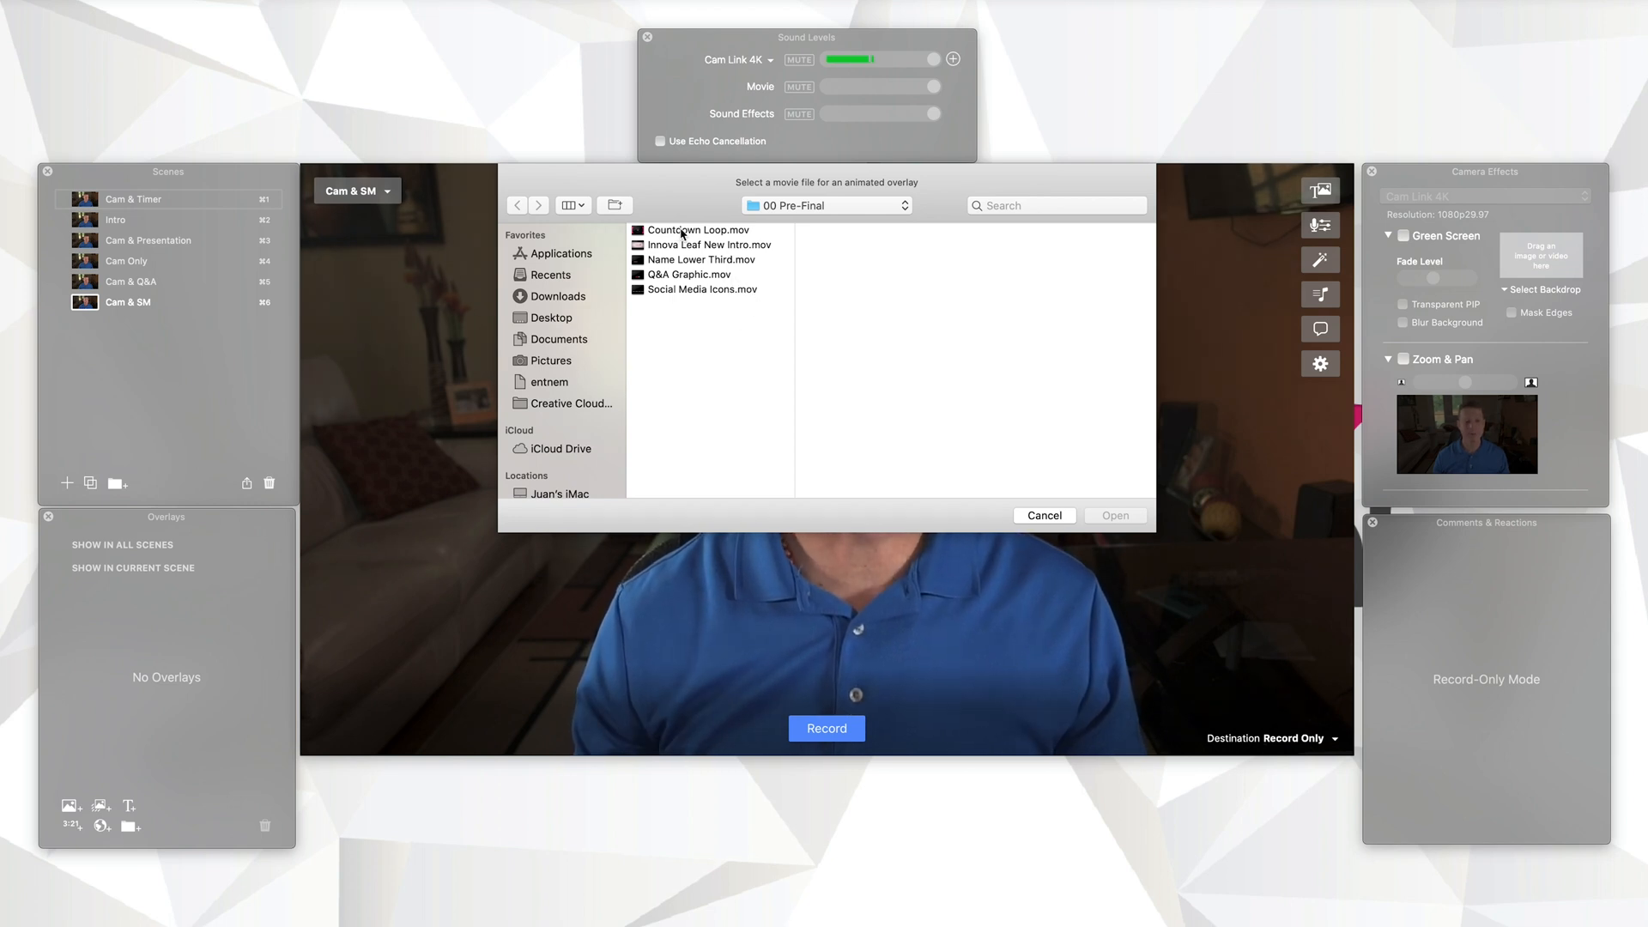
{"action": "left_click", "coordinate": [682, 232]}
{"action": "left_click", "coordinate": [1108, 517]}
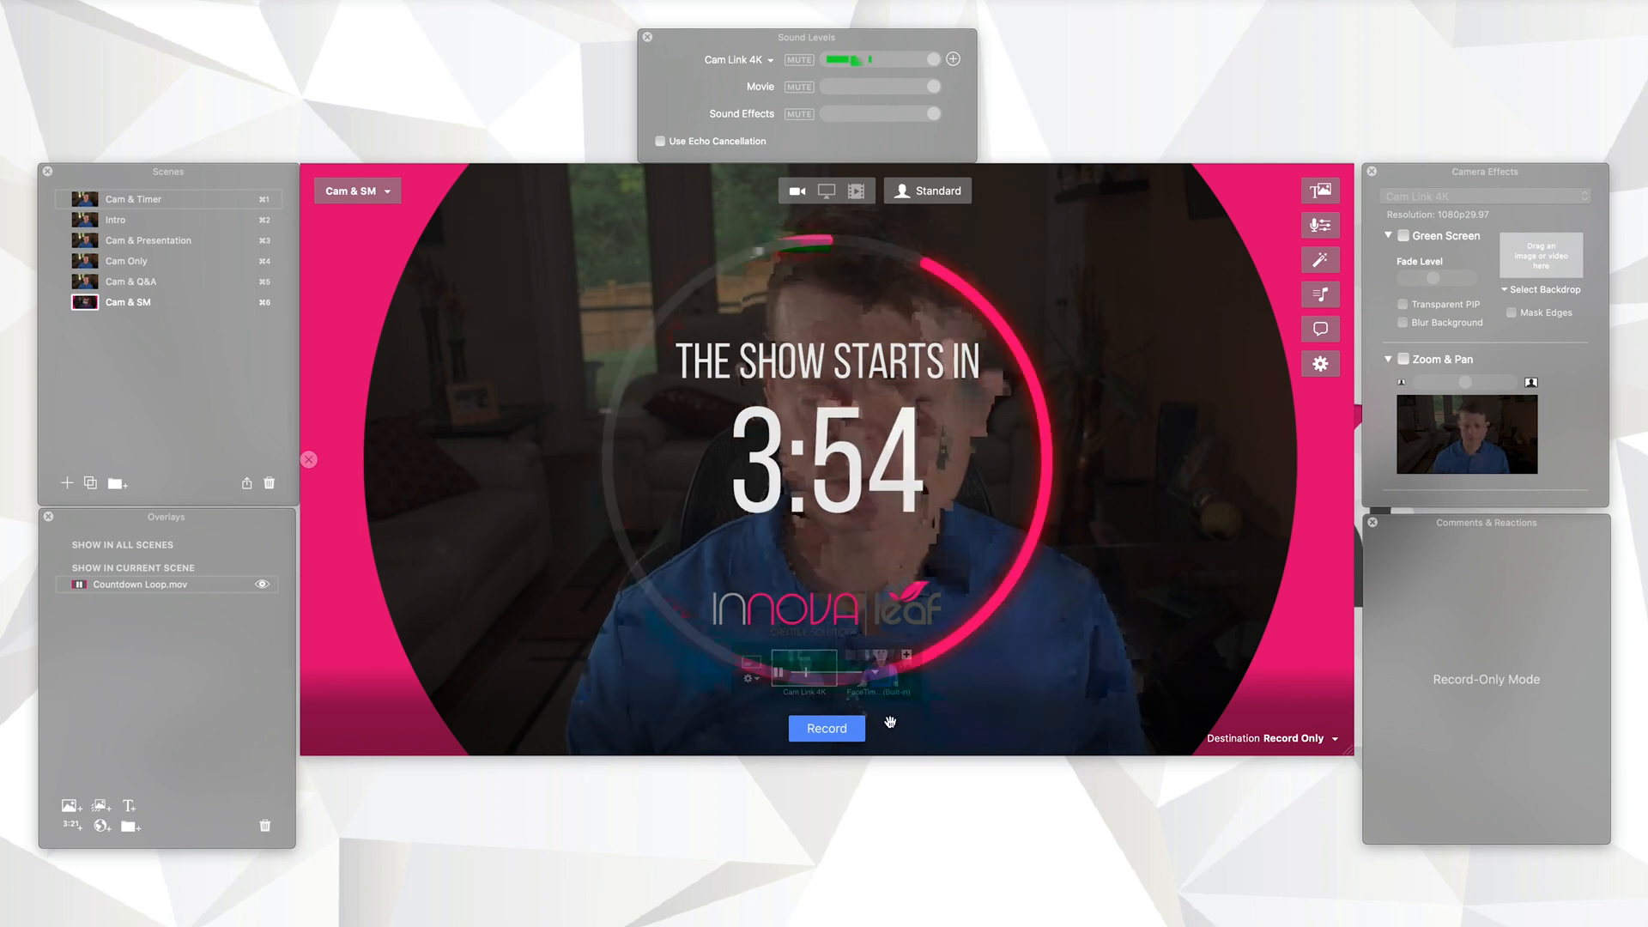
Step: Set the countdown overlay to Hide when it finishes playing
{"action": "mouse_move", "coordinate": [905, 704]}
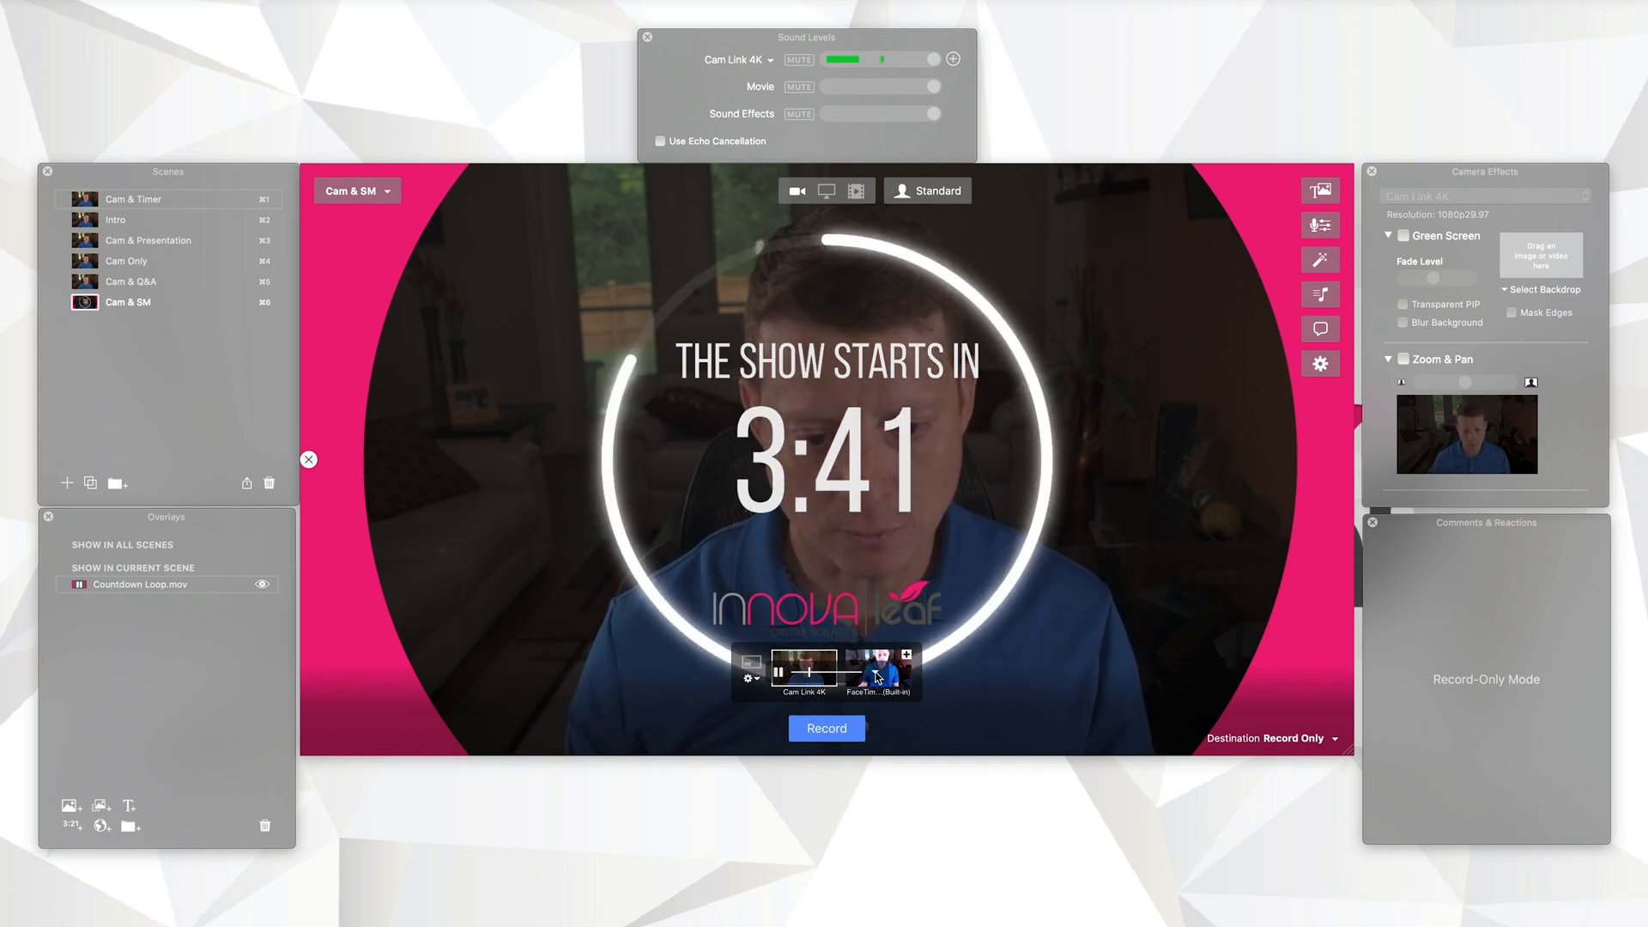
{"action": "left_click", "coordinate": [876, 676]}
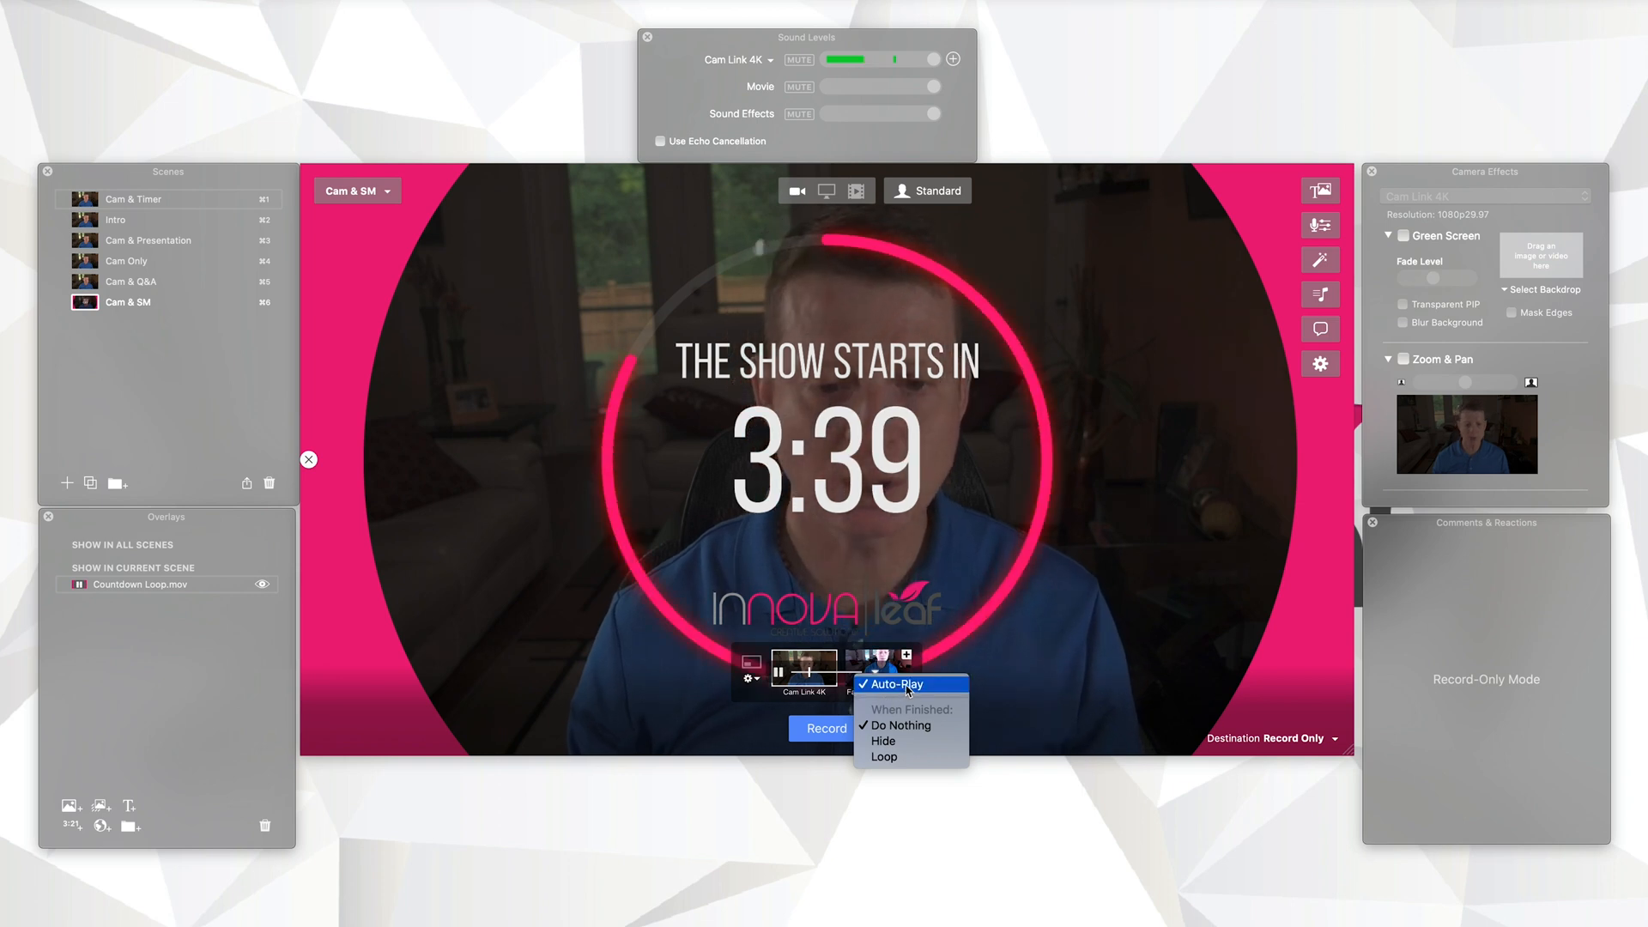
{"action": "left_click", "coordinate": [898, 743]}
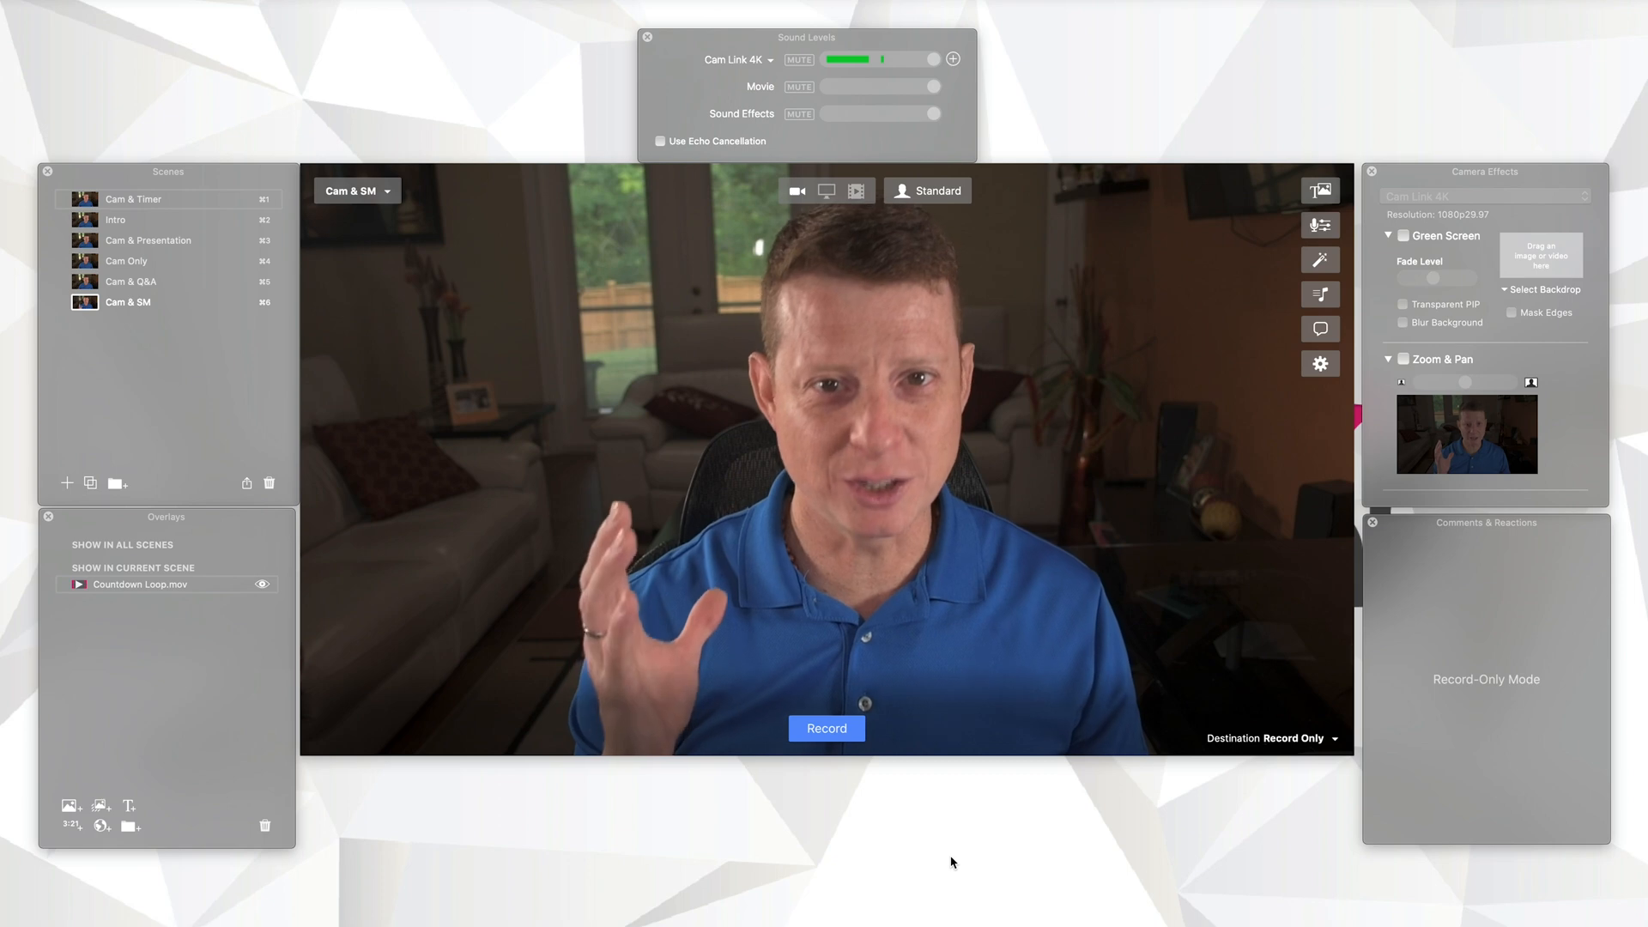
Step: Run the Cam & Timer scene, switch to Intro and return to Cam & Timer to check the countdown restart
{"action": "key", "text": "super+1"}
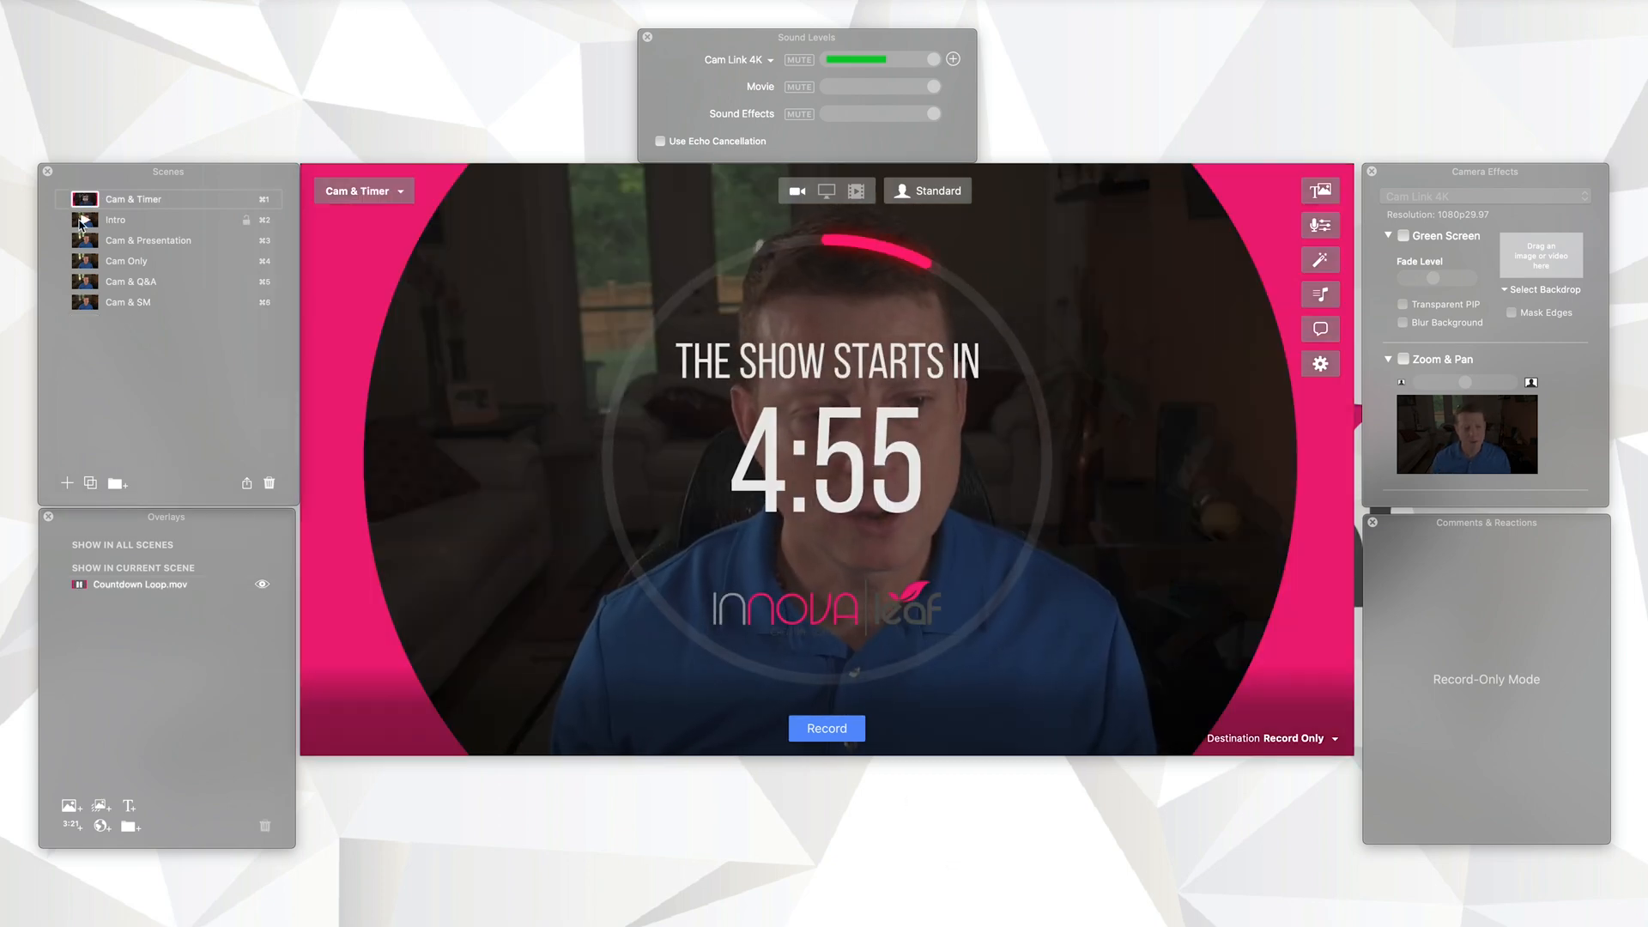
{"action": "left_click", "coordinate": [84, 219]}
{"action": "left_click", "coordinate": [87, 200]}
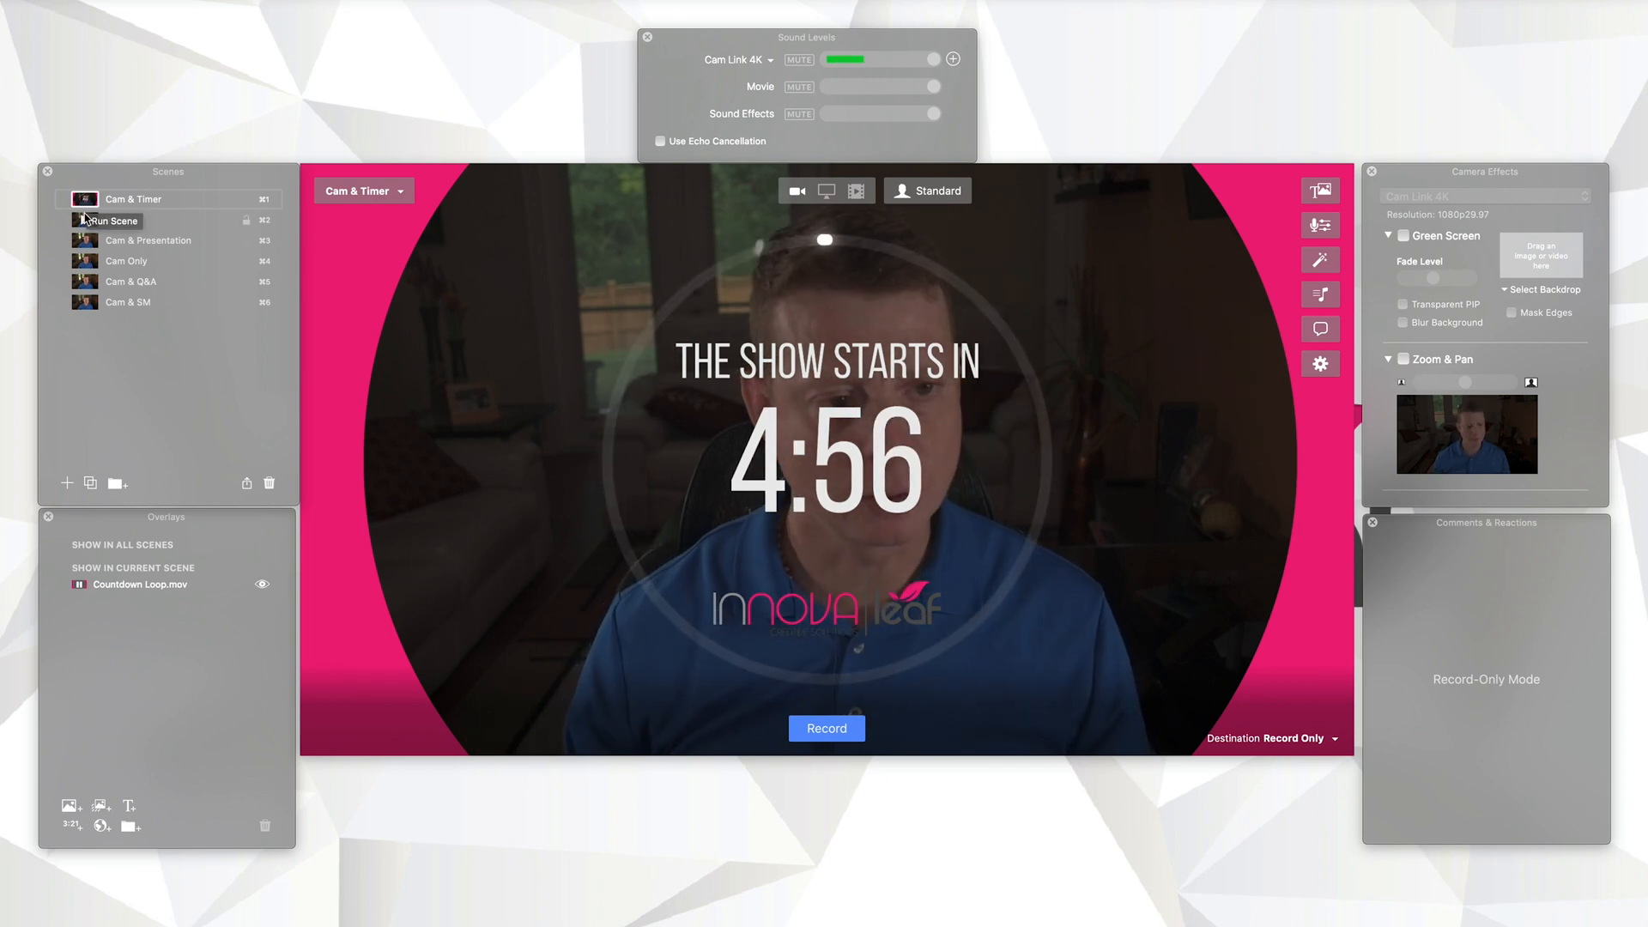
Step: Switch to the Intro scene and change its source to screen share
{"action": "left_click", "coordinate": [84, 220]}
{"action": "mouse_move", "coordinate": [994, 499]}
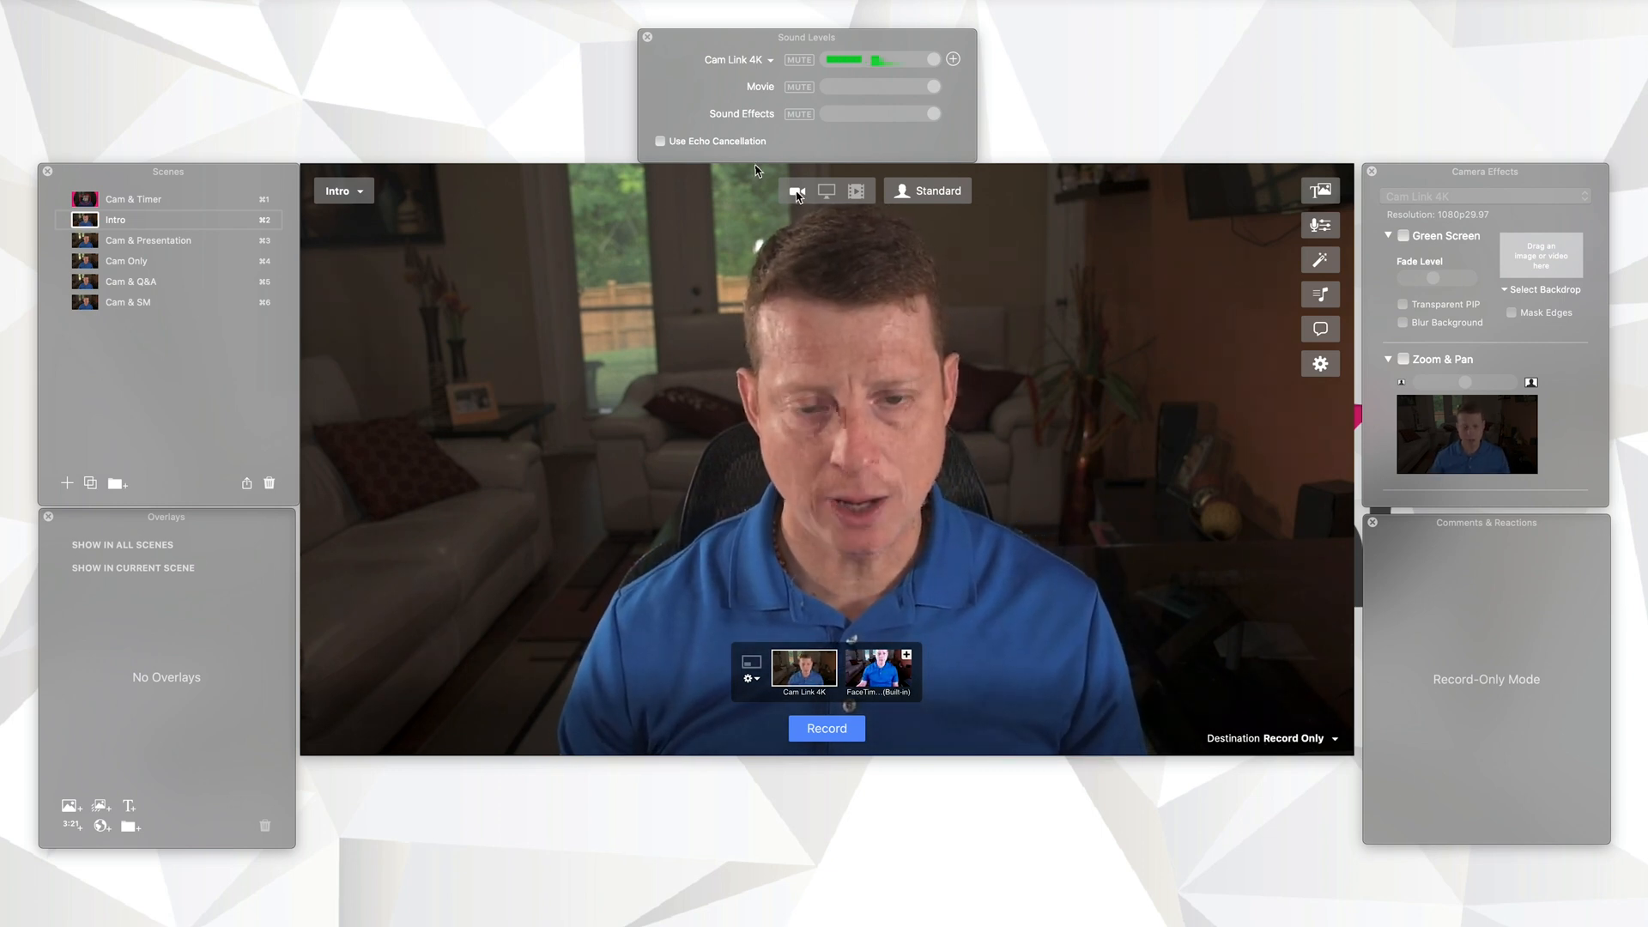
{"action": "left_click", "coordinate": [825, 190]}
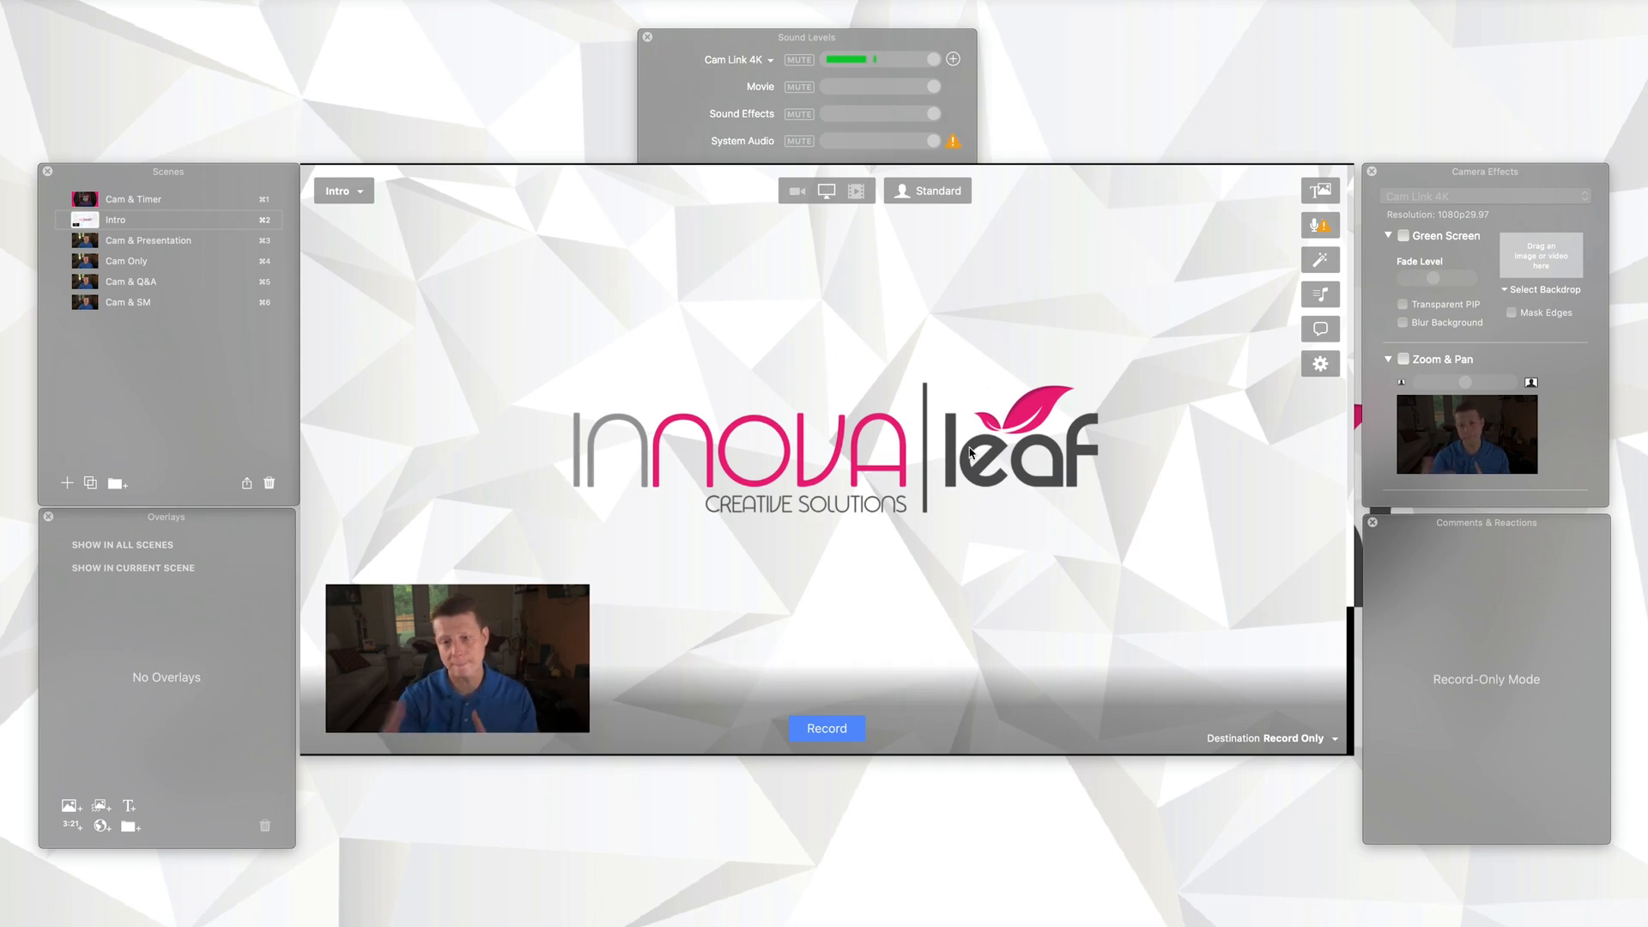
Step: Set the Intro scene's source to the video file Innova Leaf New Intro.mov from the 00 Pre-Final folder
{"action": "left_click", "coordinate": [855, 194]}
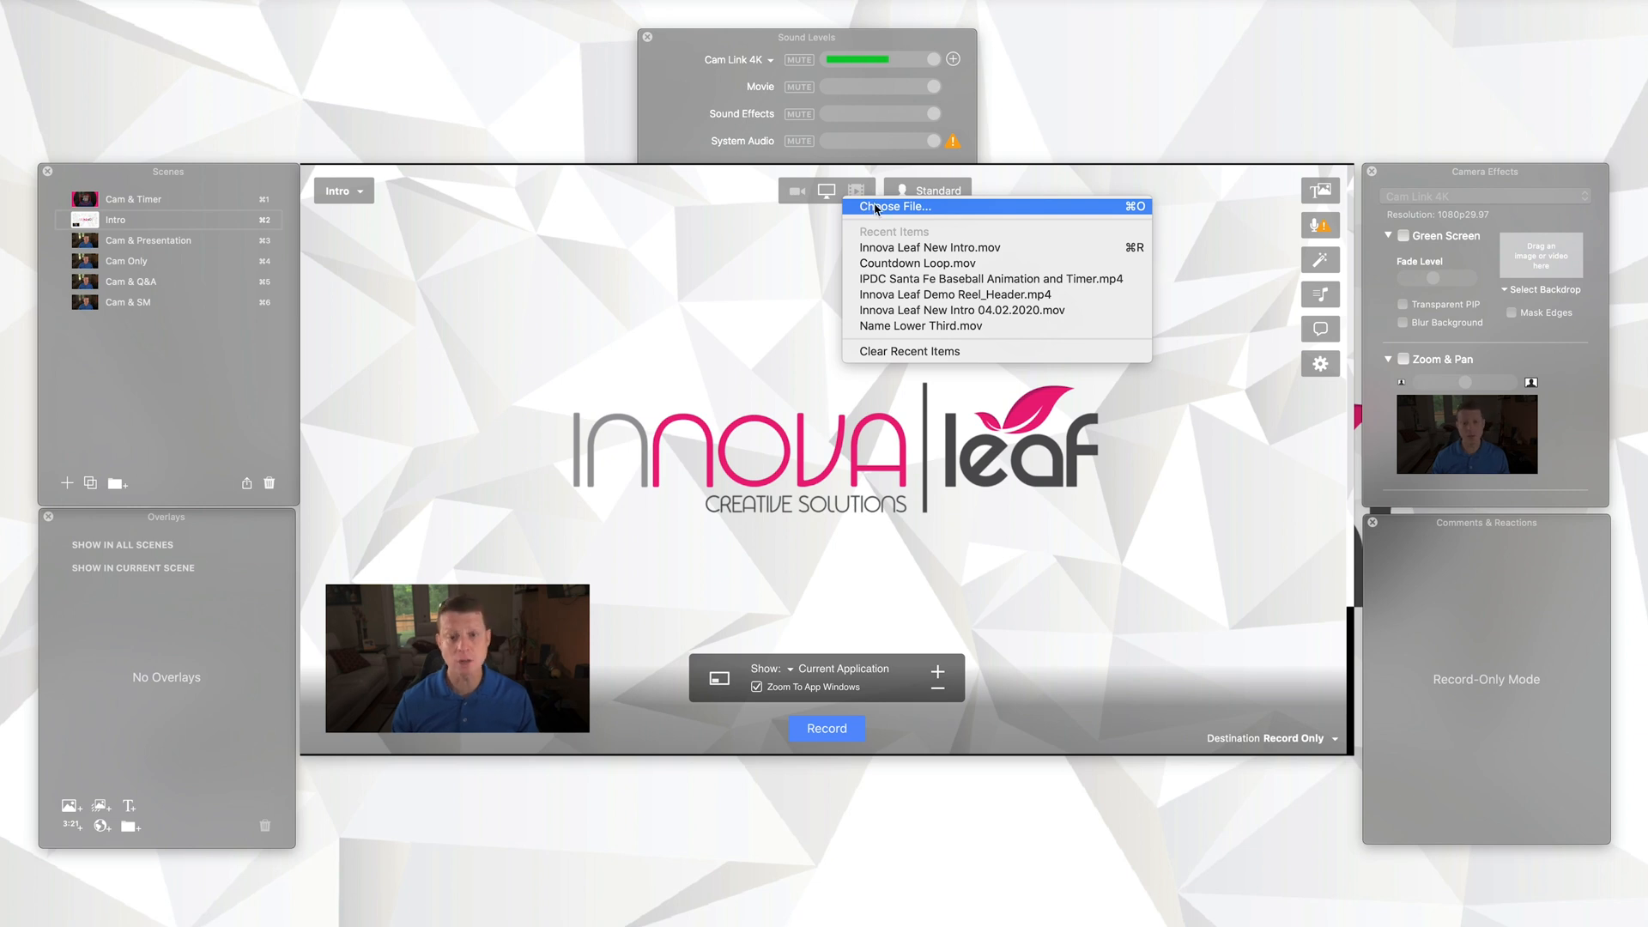
{"action": "left_click", "coordinate": [767, 256]}
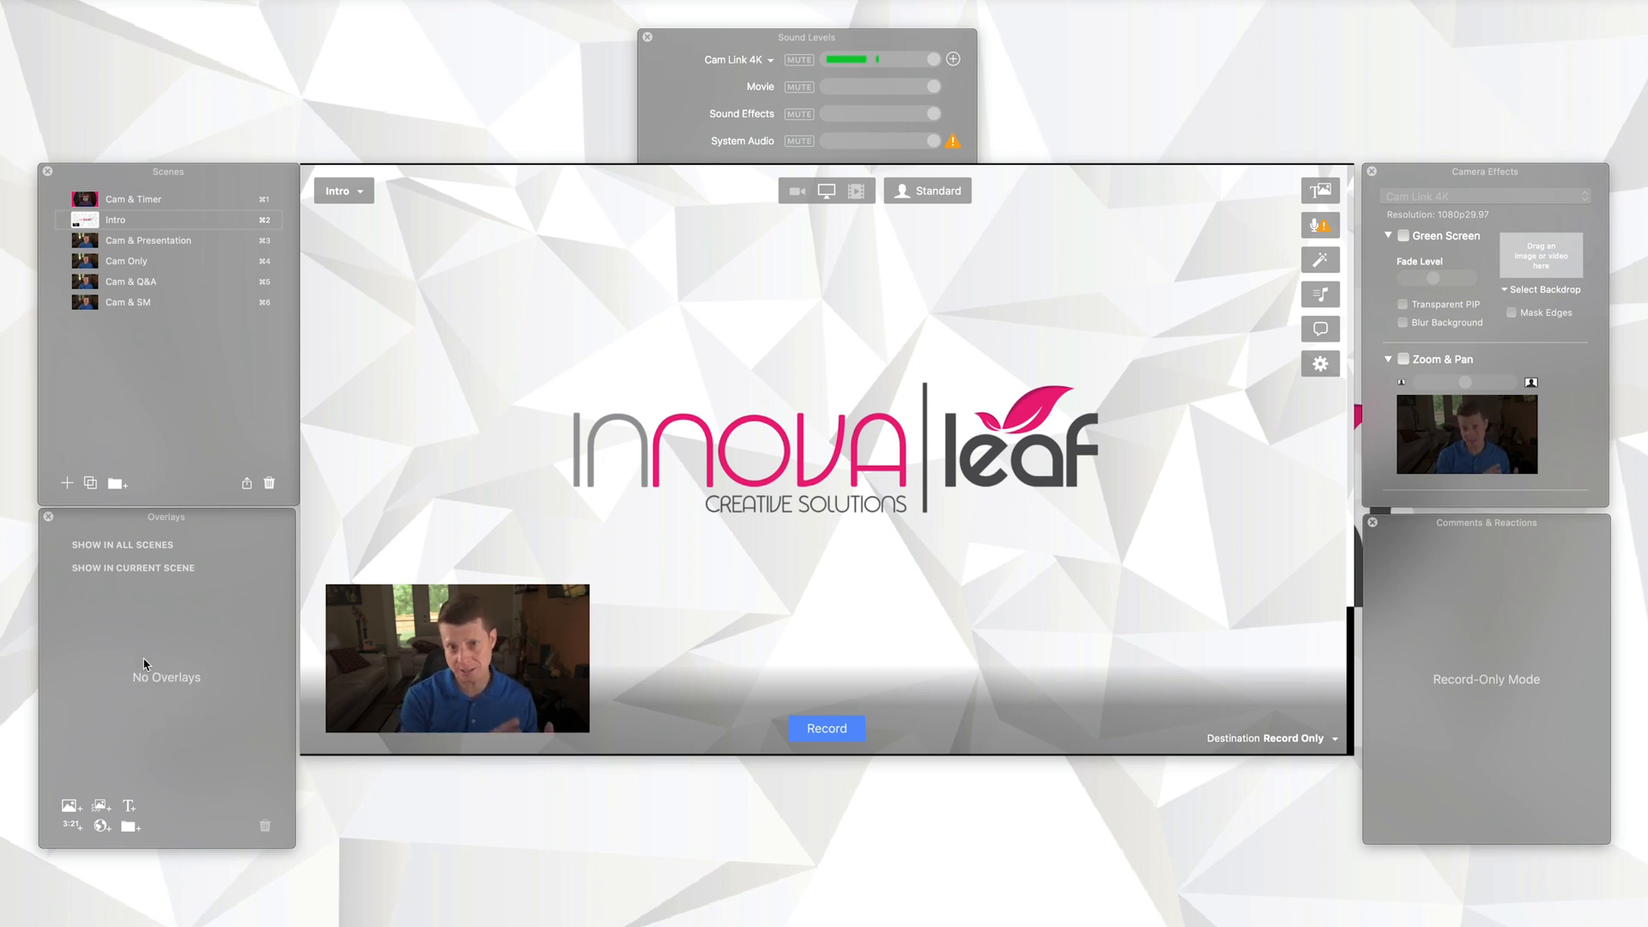
{"action": "left_click", "coordinate": [857, 197]}
{"action": "left_click", "coordinate": [887, 209]}
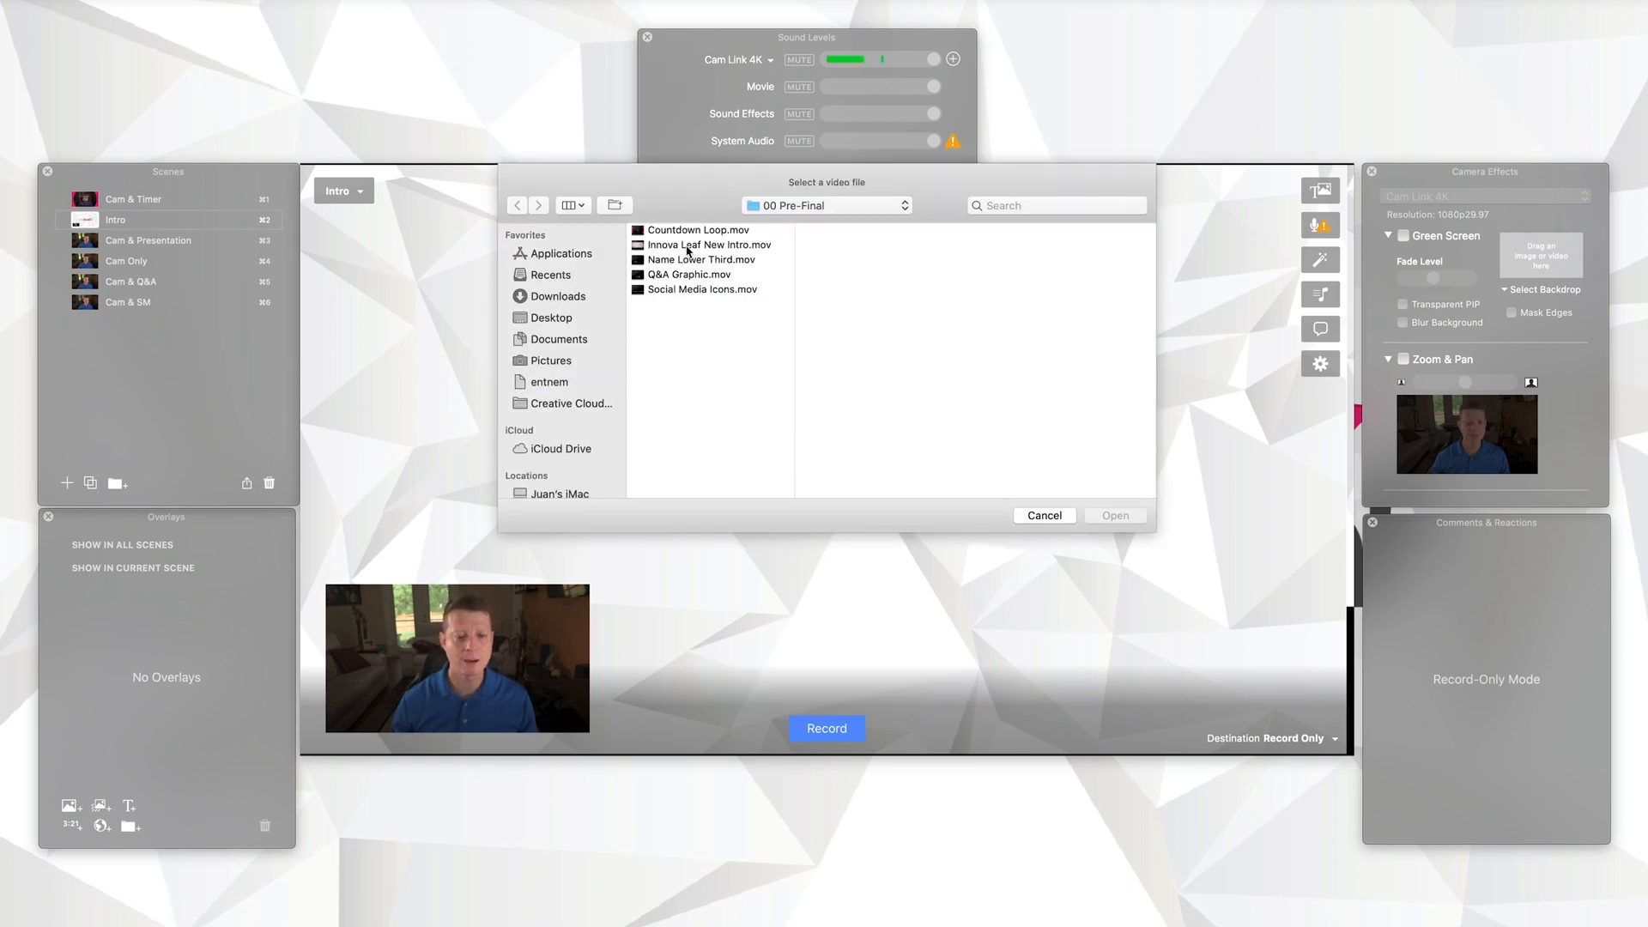
{"action": "left_click", "coordinate": [687, 246]}
{"action": "left_click", "coordinate": [1114, 517]}
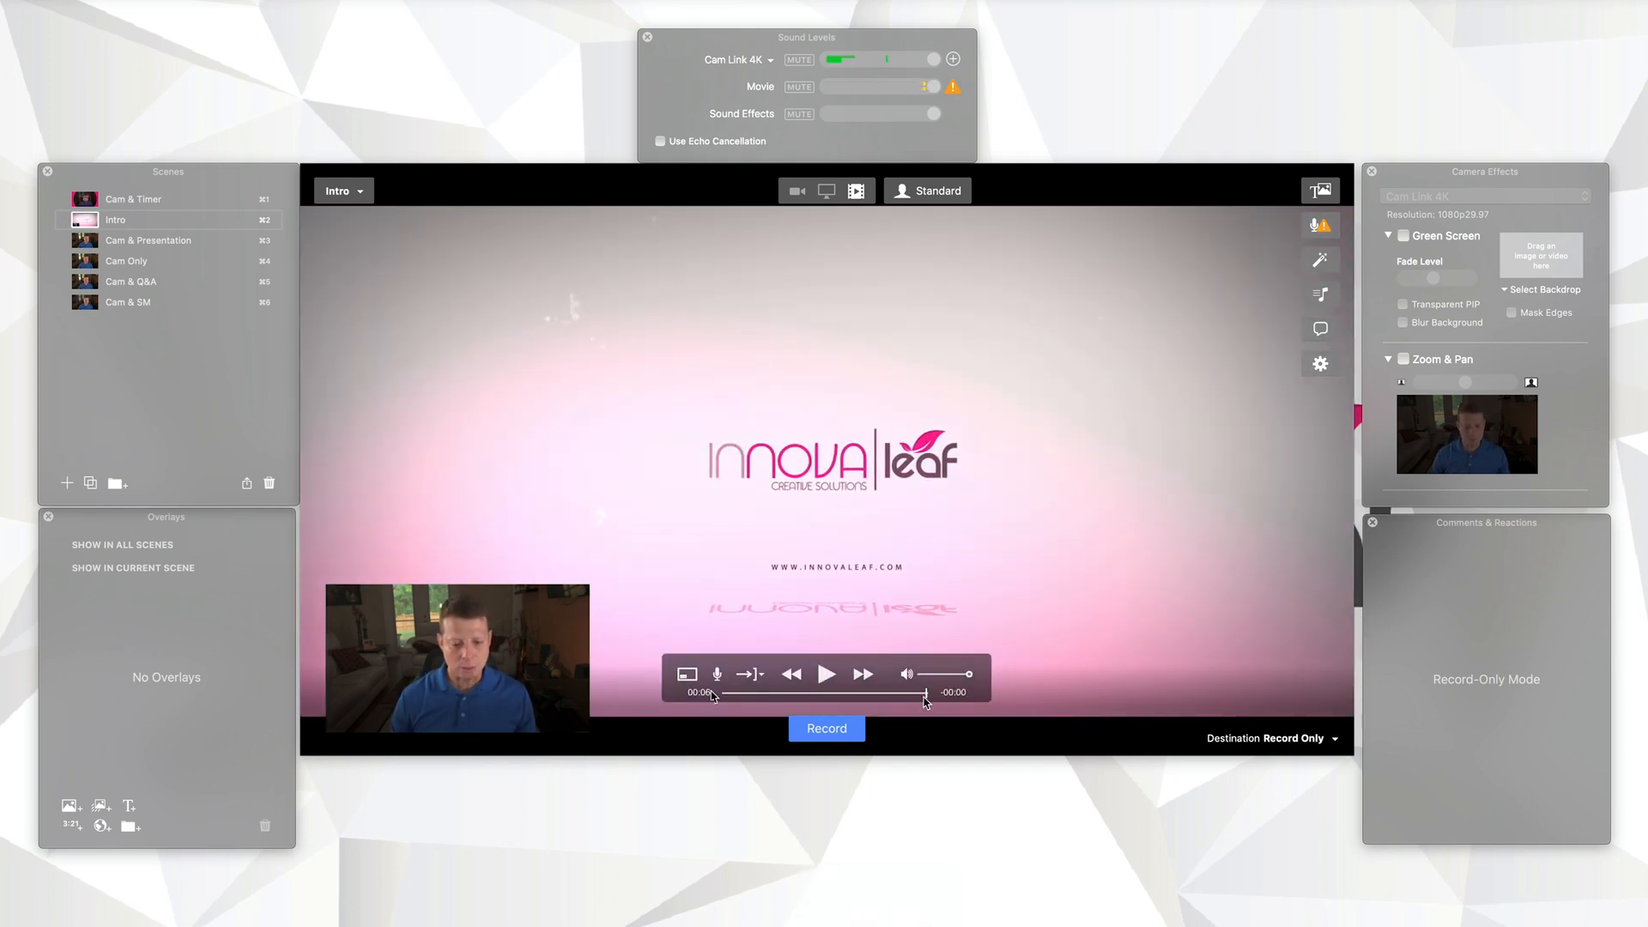
Step: Rewind the intro video to its start and turn off the picture-in-picture camera in the Intro scene
{"action": "left_click_drag", "start_coordinate": [925, 695], "coordinate": [710, 699]}
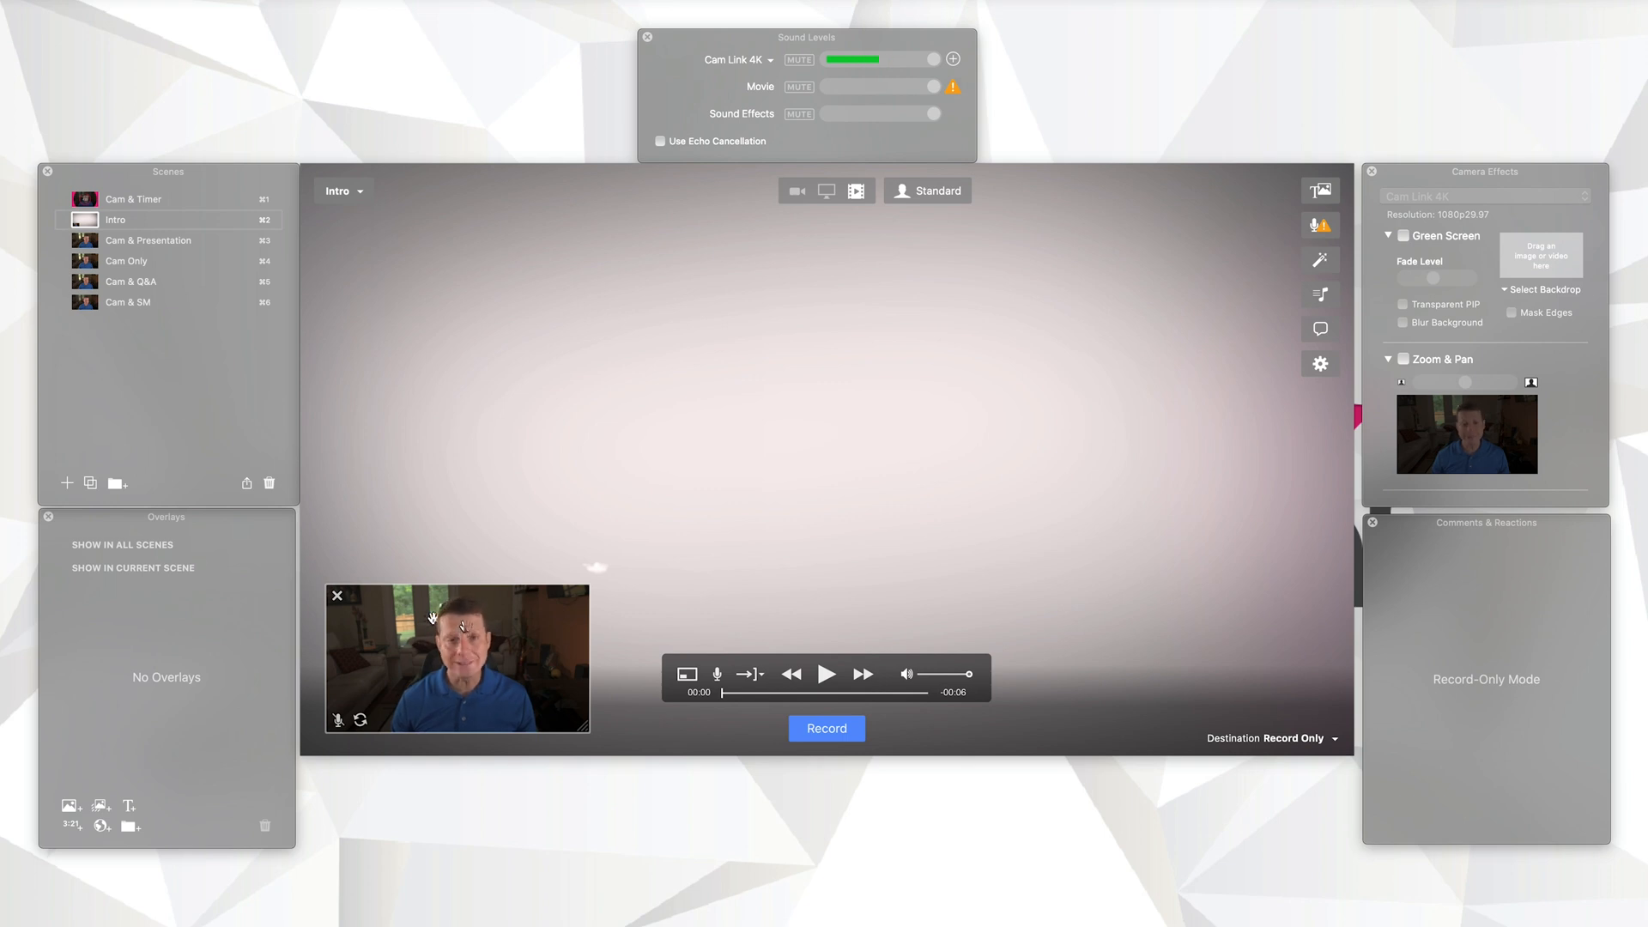
{"action": "left_click", "coordinate": [686, 676]}
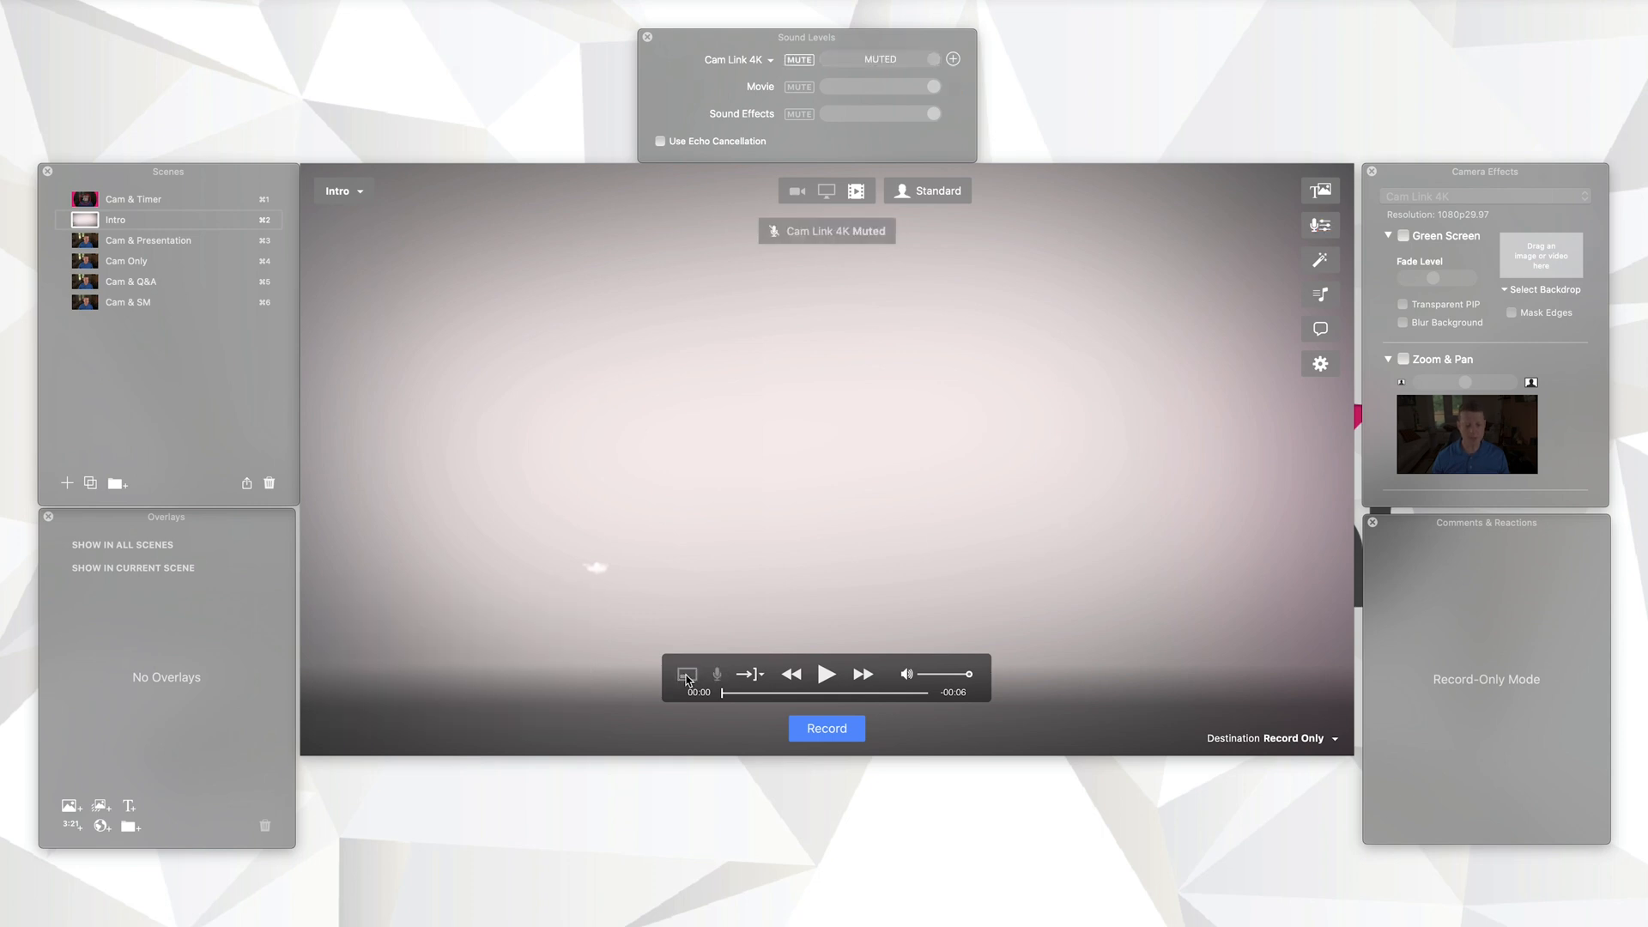
{"action": "left_click", "coordinate": [686, 676]}
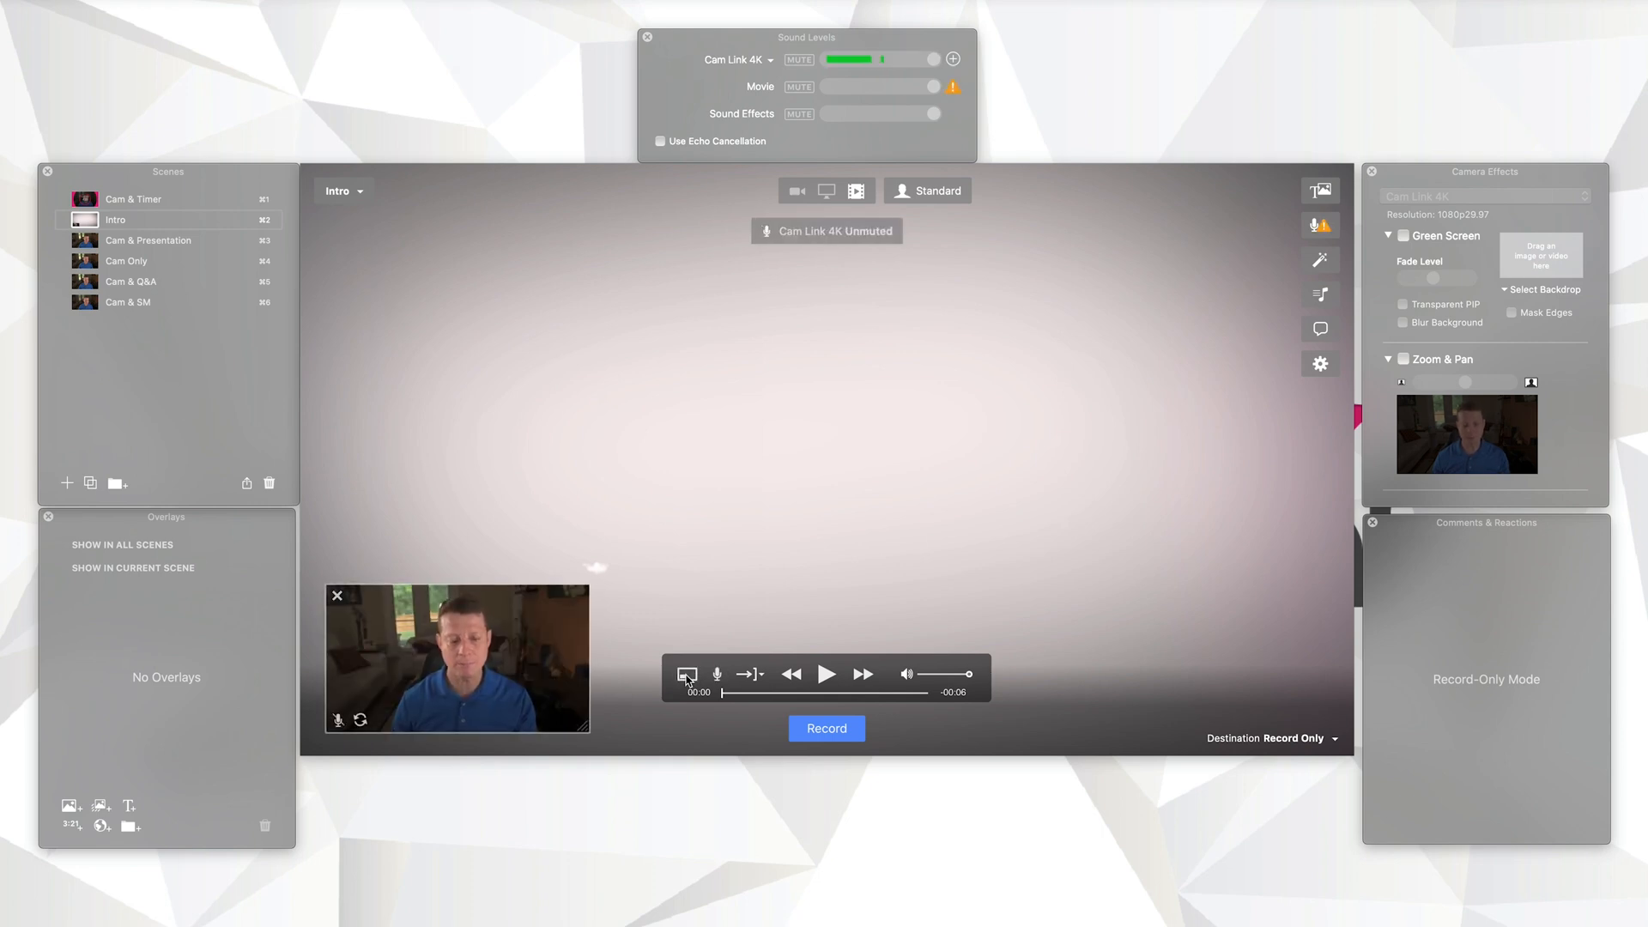
{"action": "left_click", "coordinate": [687, 676]}
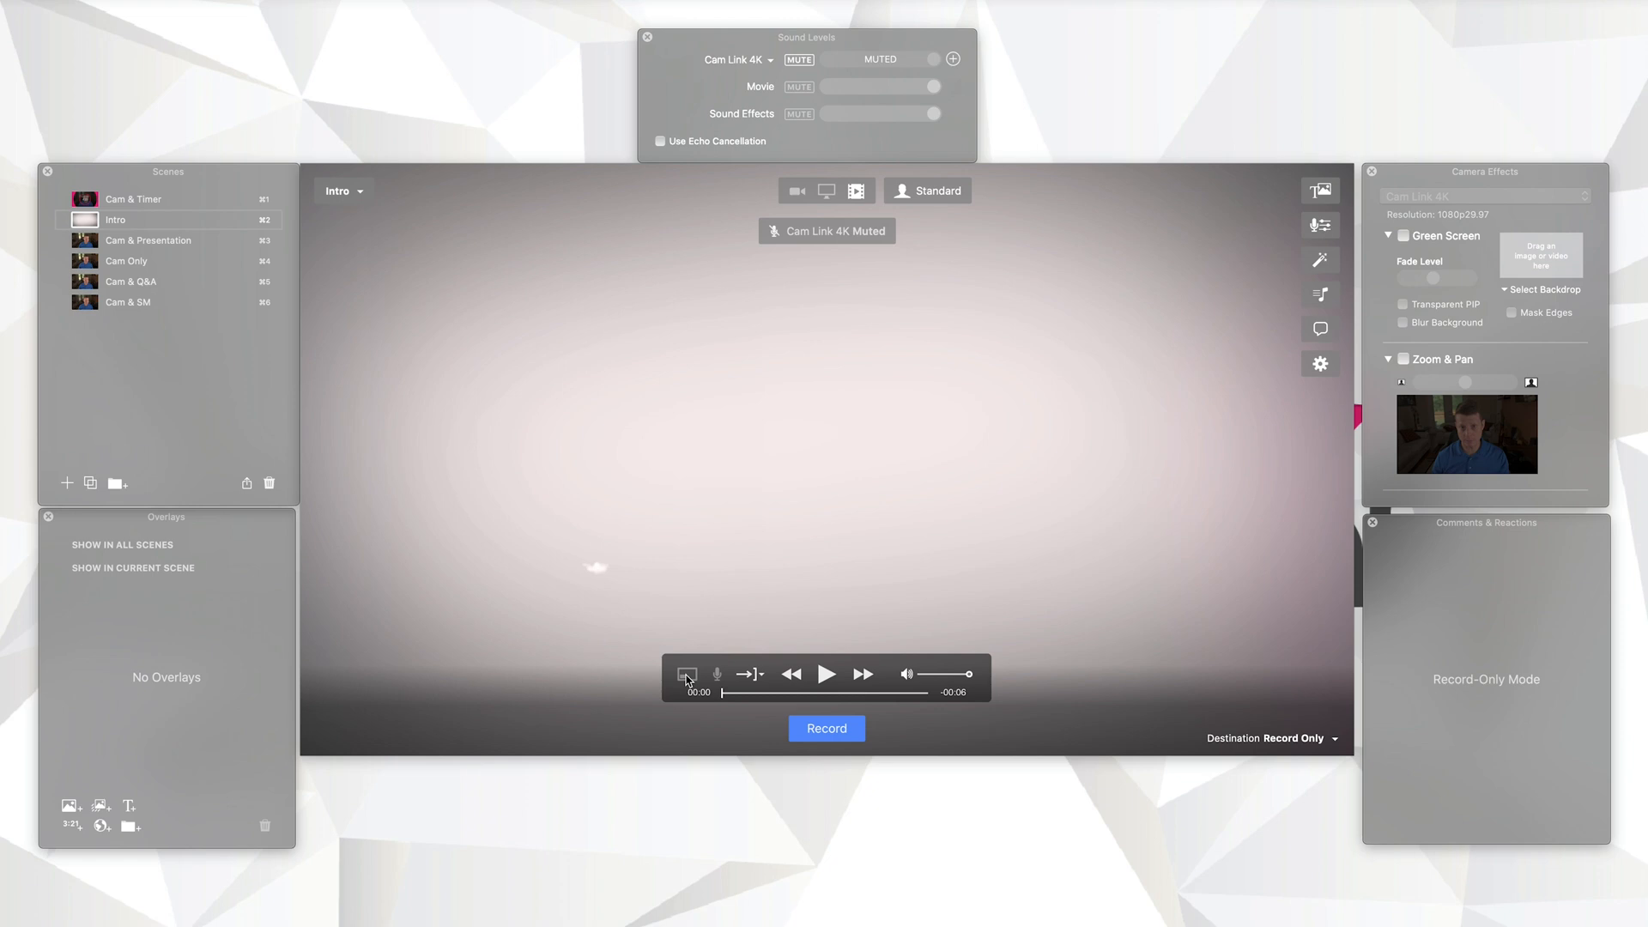
{"action": "left_click", "coordinate": [687, 676]}
{"action": "left_click", "coordinate": [687, 676]}
Step: Switch to Cam & Timer and back to Intro to check that the intro video plays
{"action": "key", "text": "super+1"}
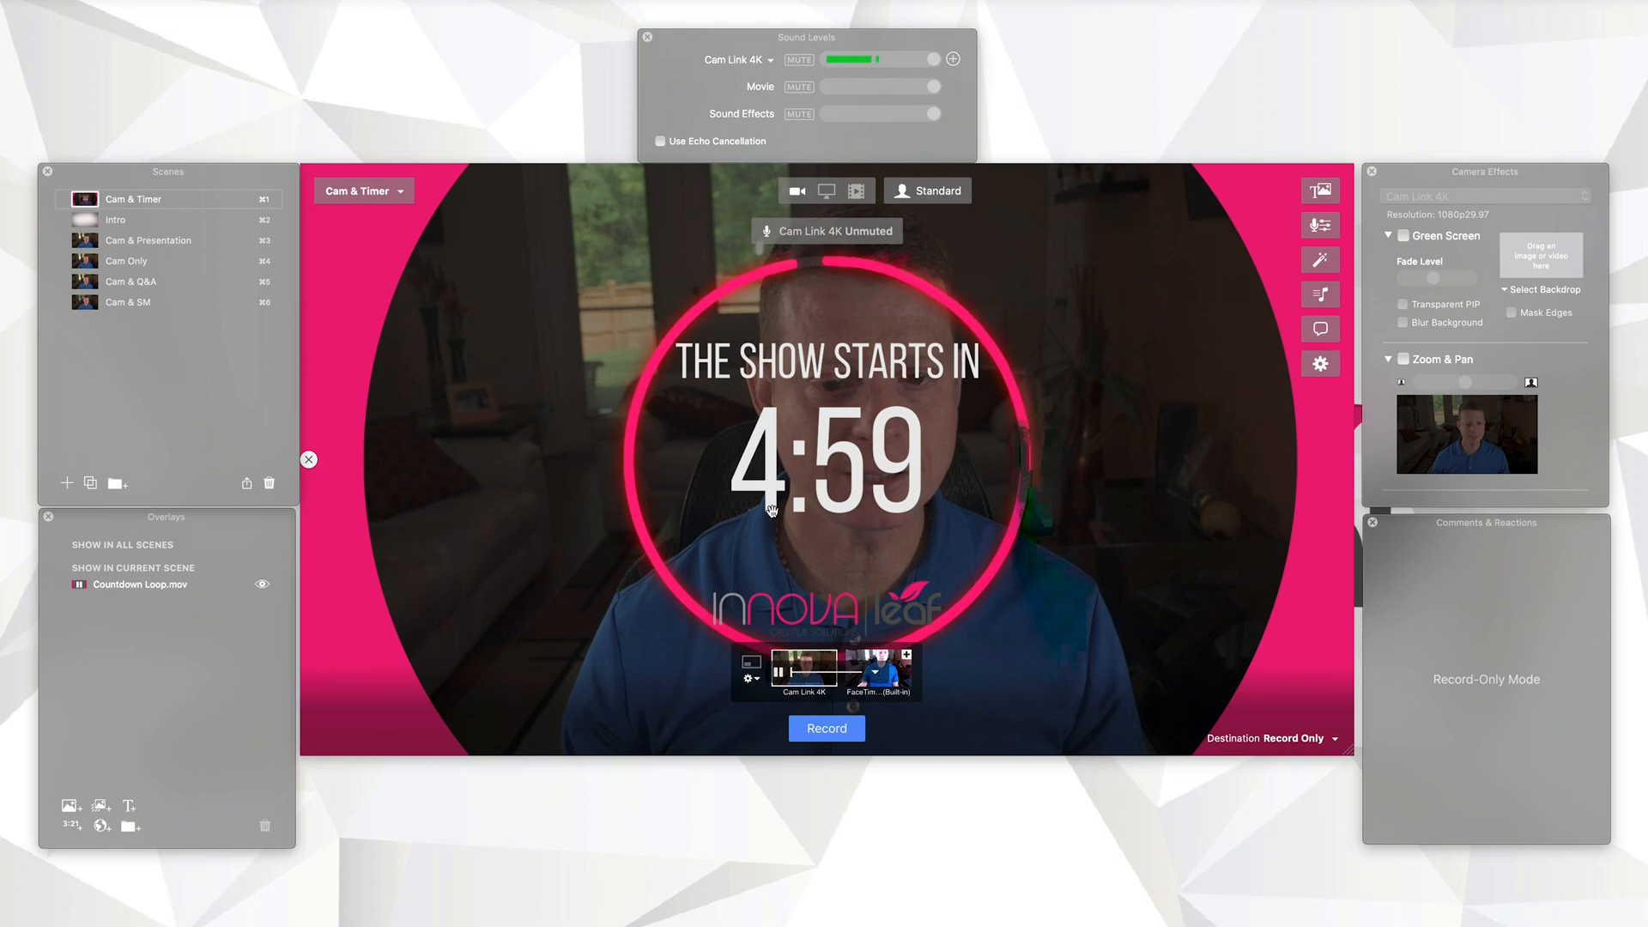
{"action": "left_click", "coordinate": [86, 222]}
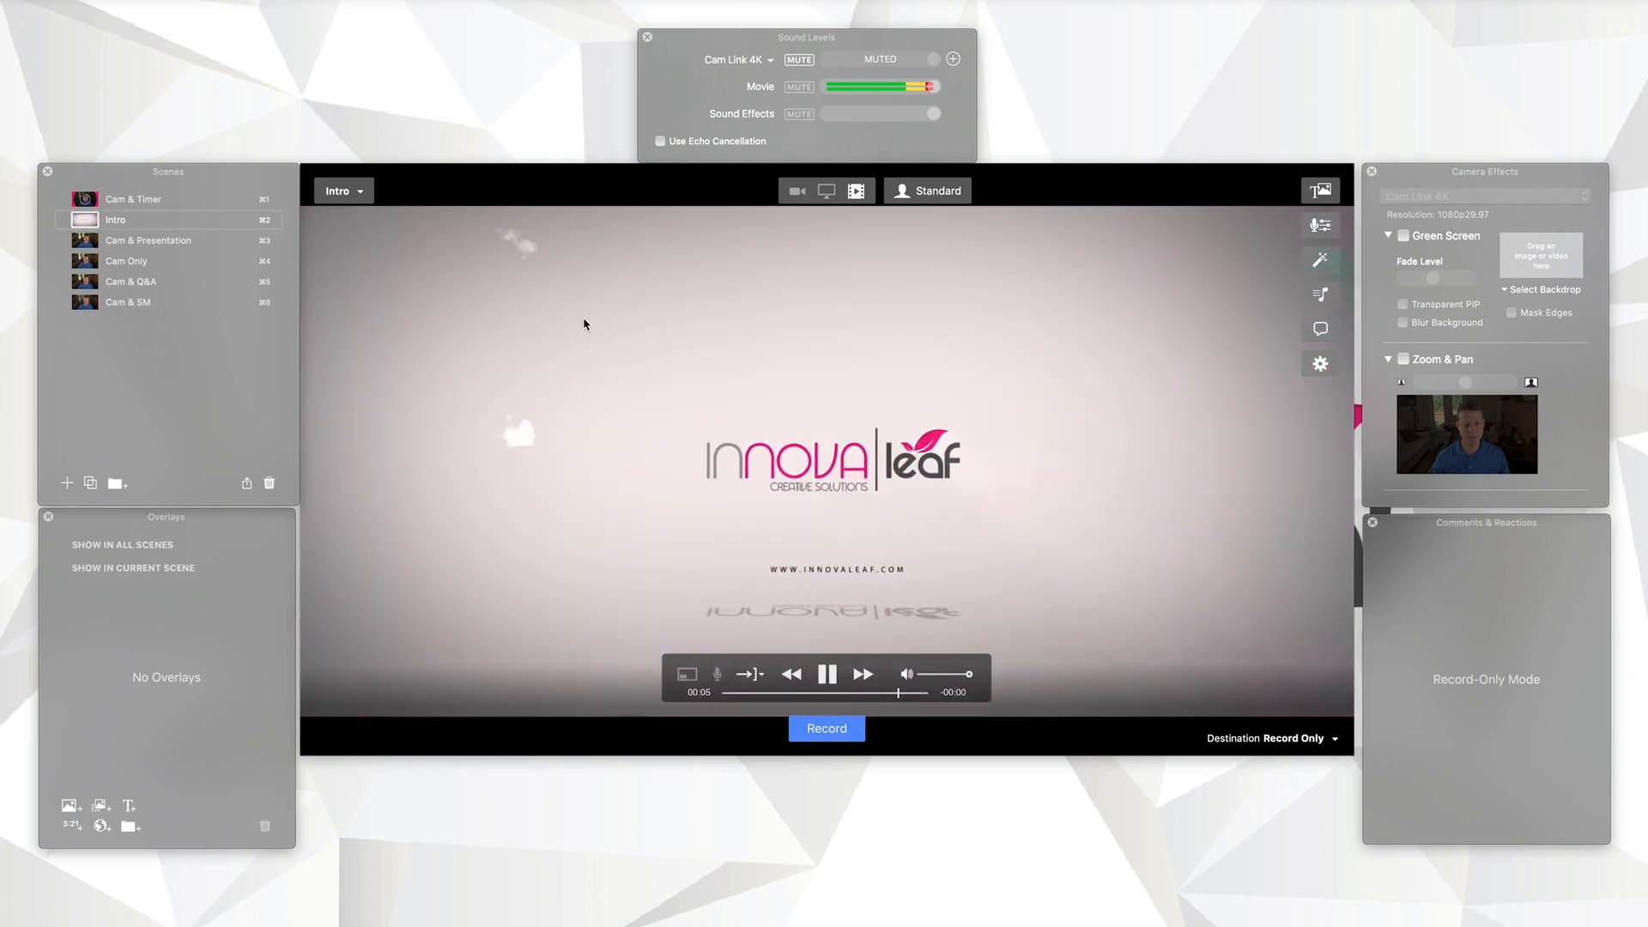
Step: Switch to the Cam & Presentation scene and change its source from camera to screen share
{"action": "left_click", "coordinate": [85, 243]}
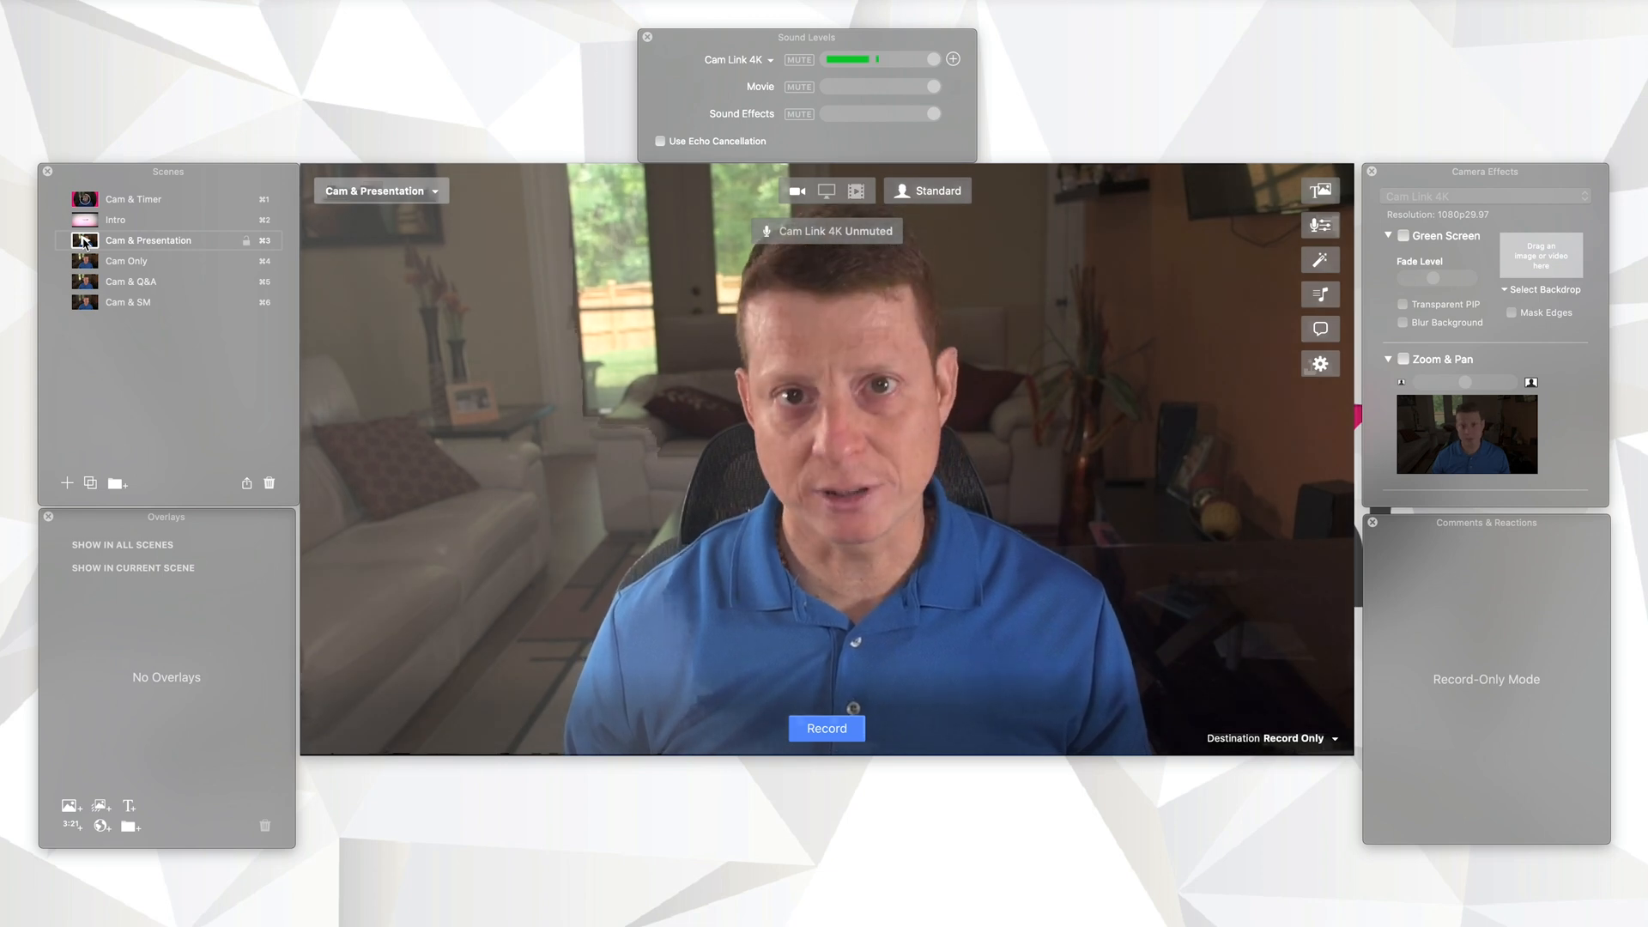
{"action": "left_click", "coordinate": [797, 191]}
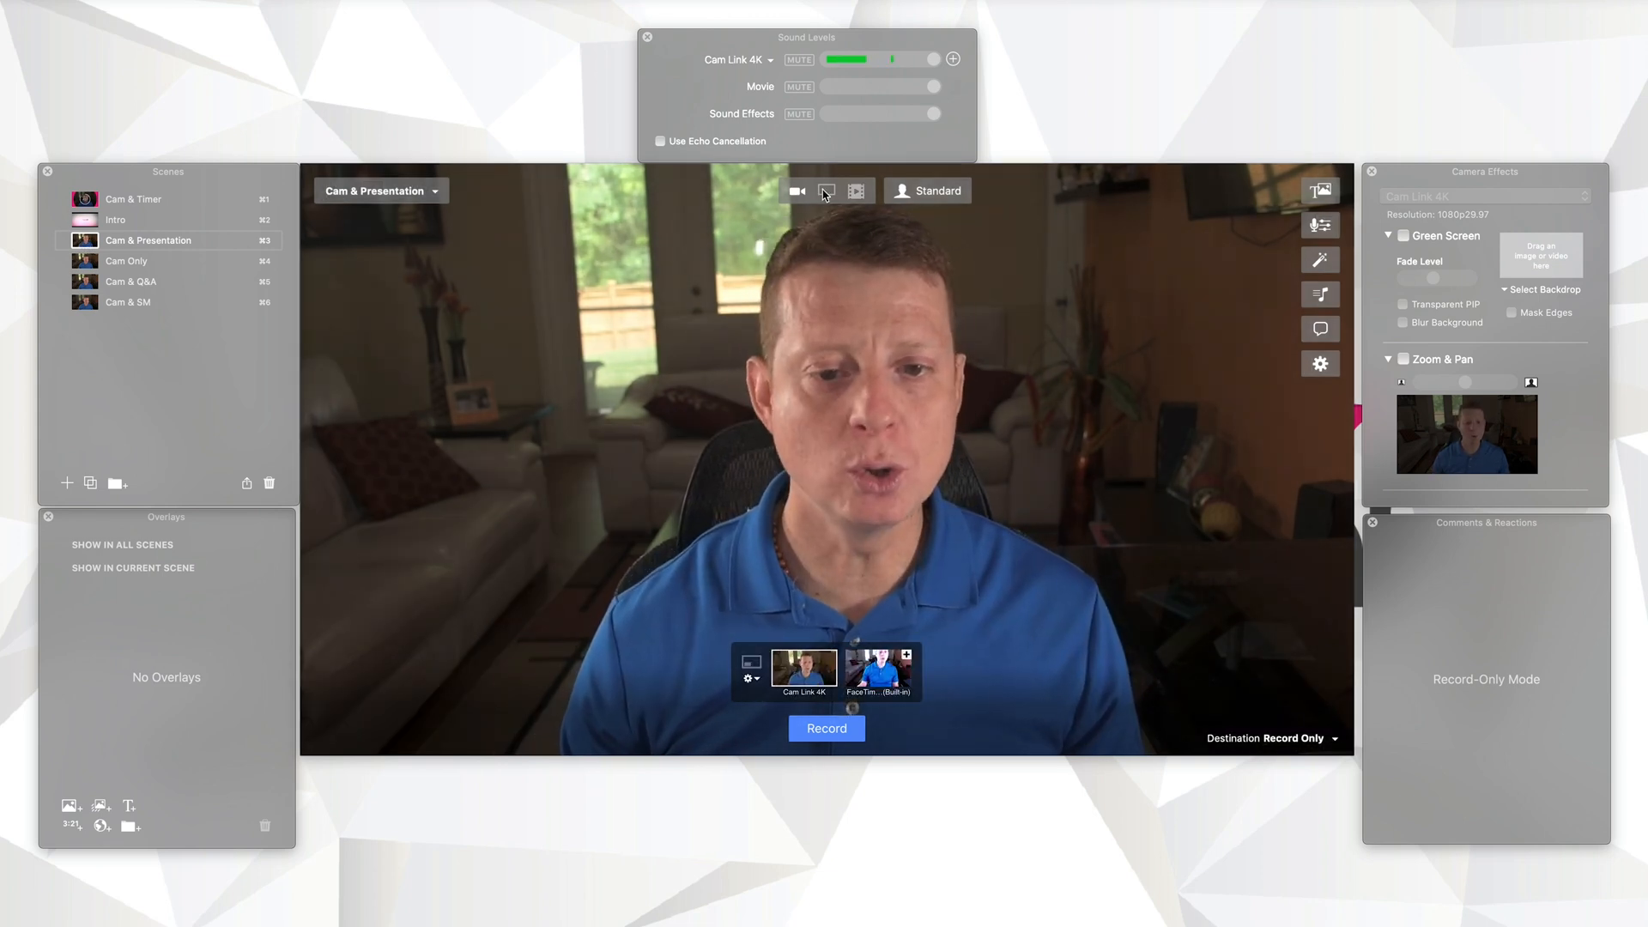
{"action": "left_click", "coordinate": [826, 191]}
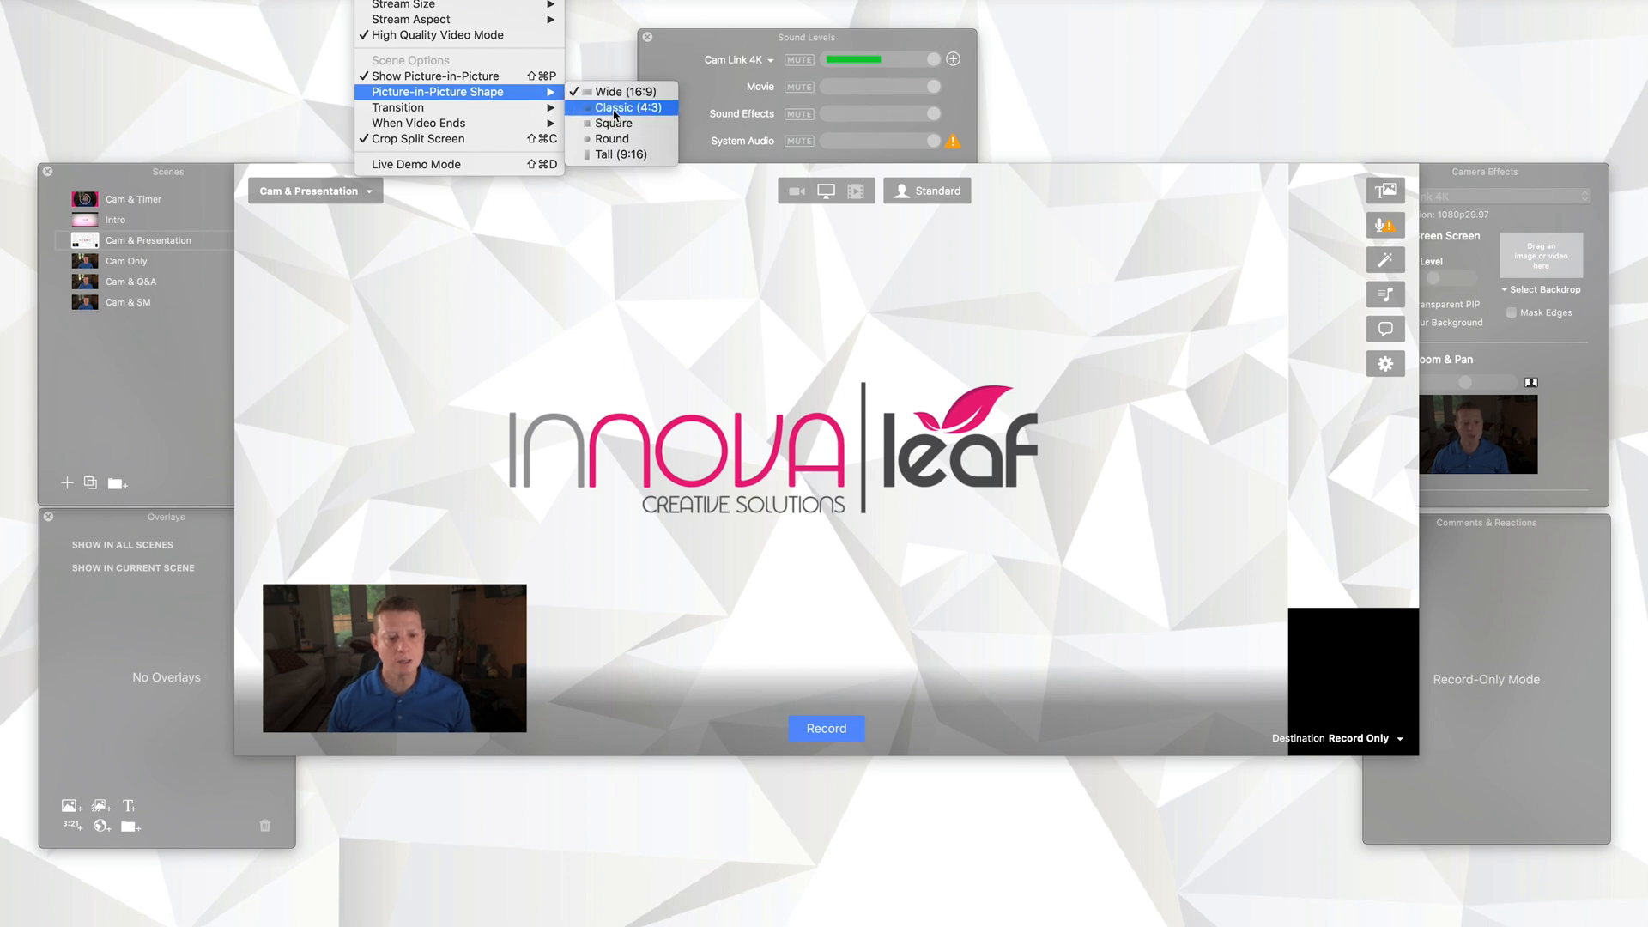
Step: Try the Classic (4:3), Round, Tall (9:16) and Square shapes on the picture-in-picture camera
{"action": "left_click", "coordinate": [614, 108]}
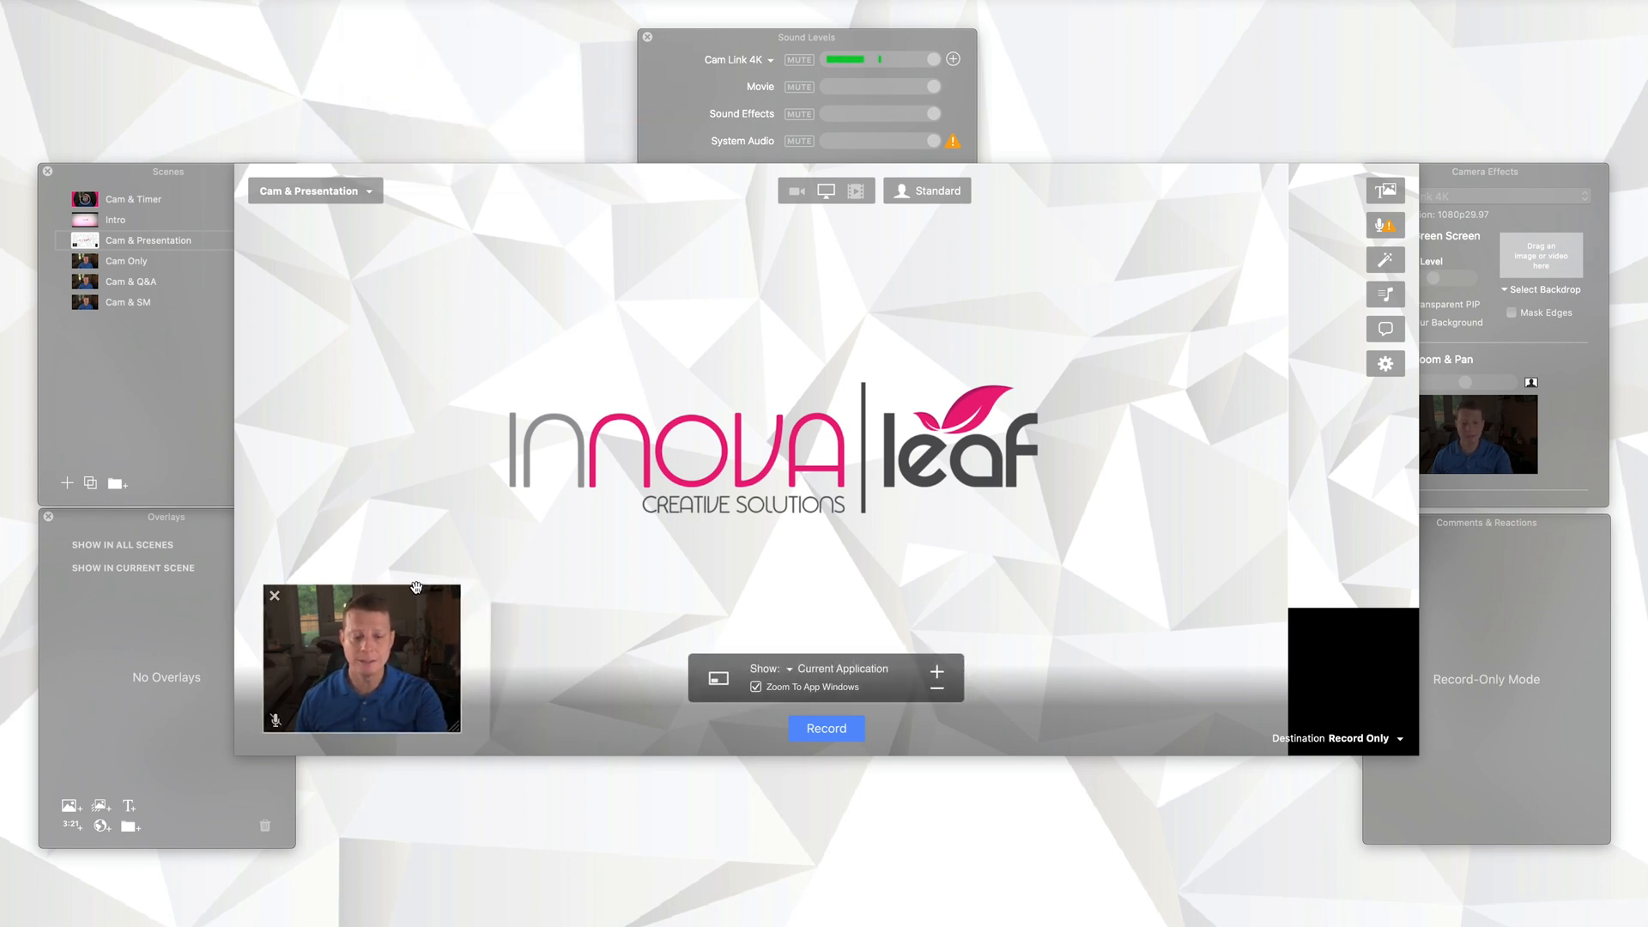
{"action": "left_click", "coordinate": [614, 146]}
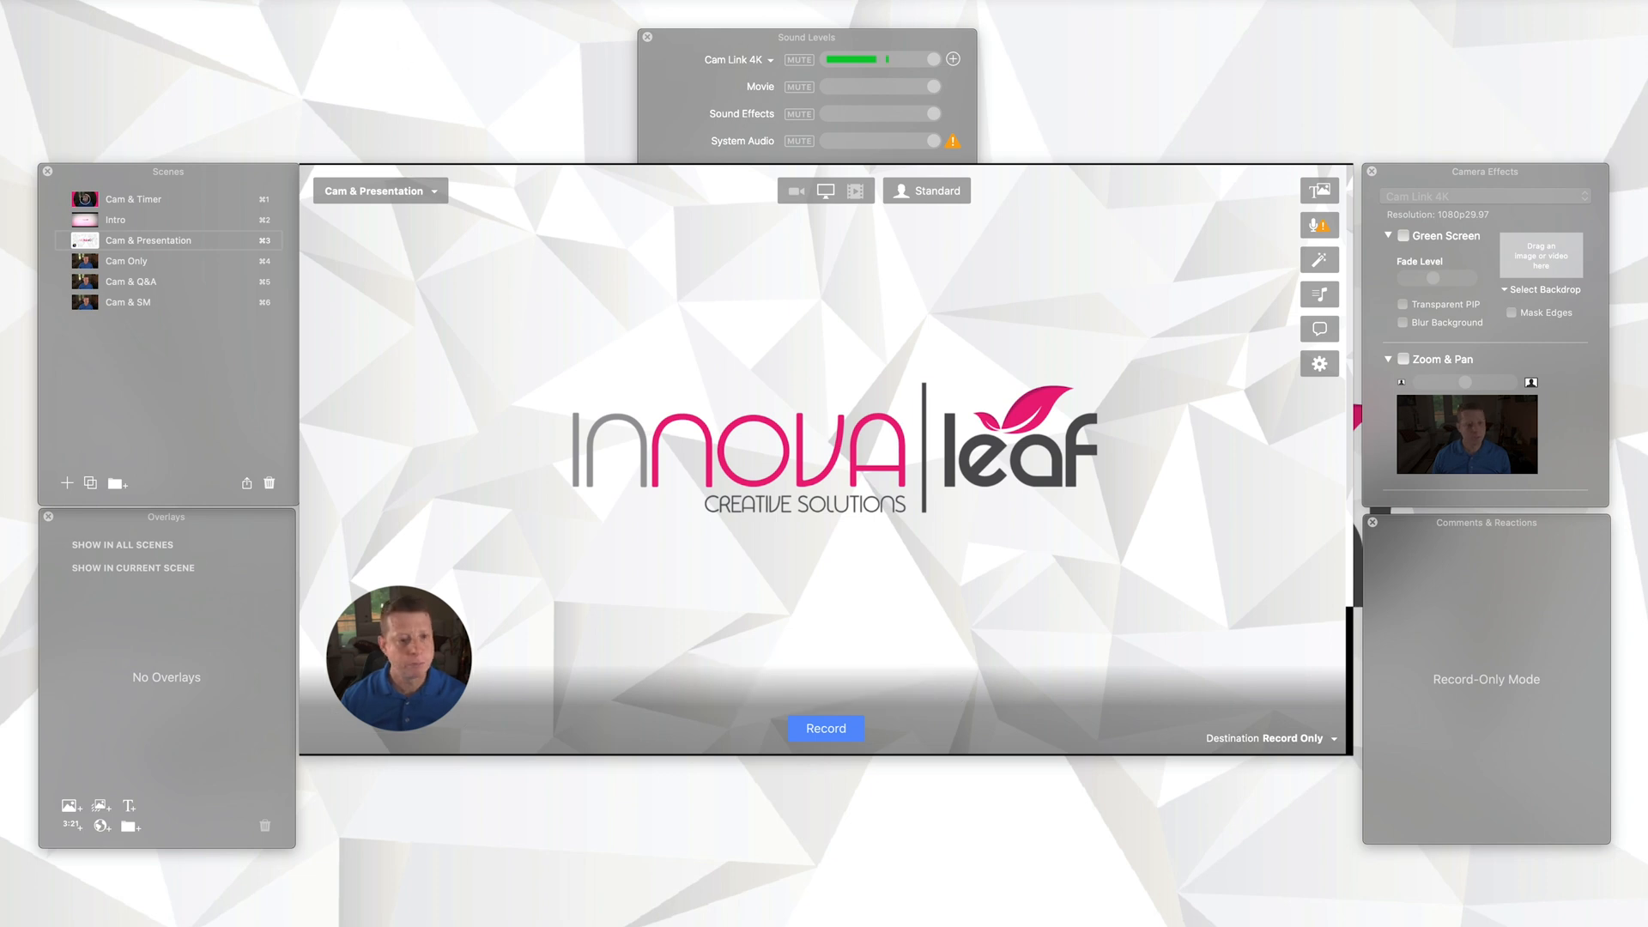
{"action": "left_click", "coordinate": [388, 1]}
{"action": "mouse_move", "coordinate": [439, 99]}
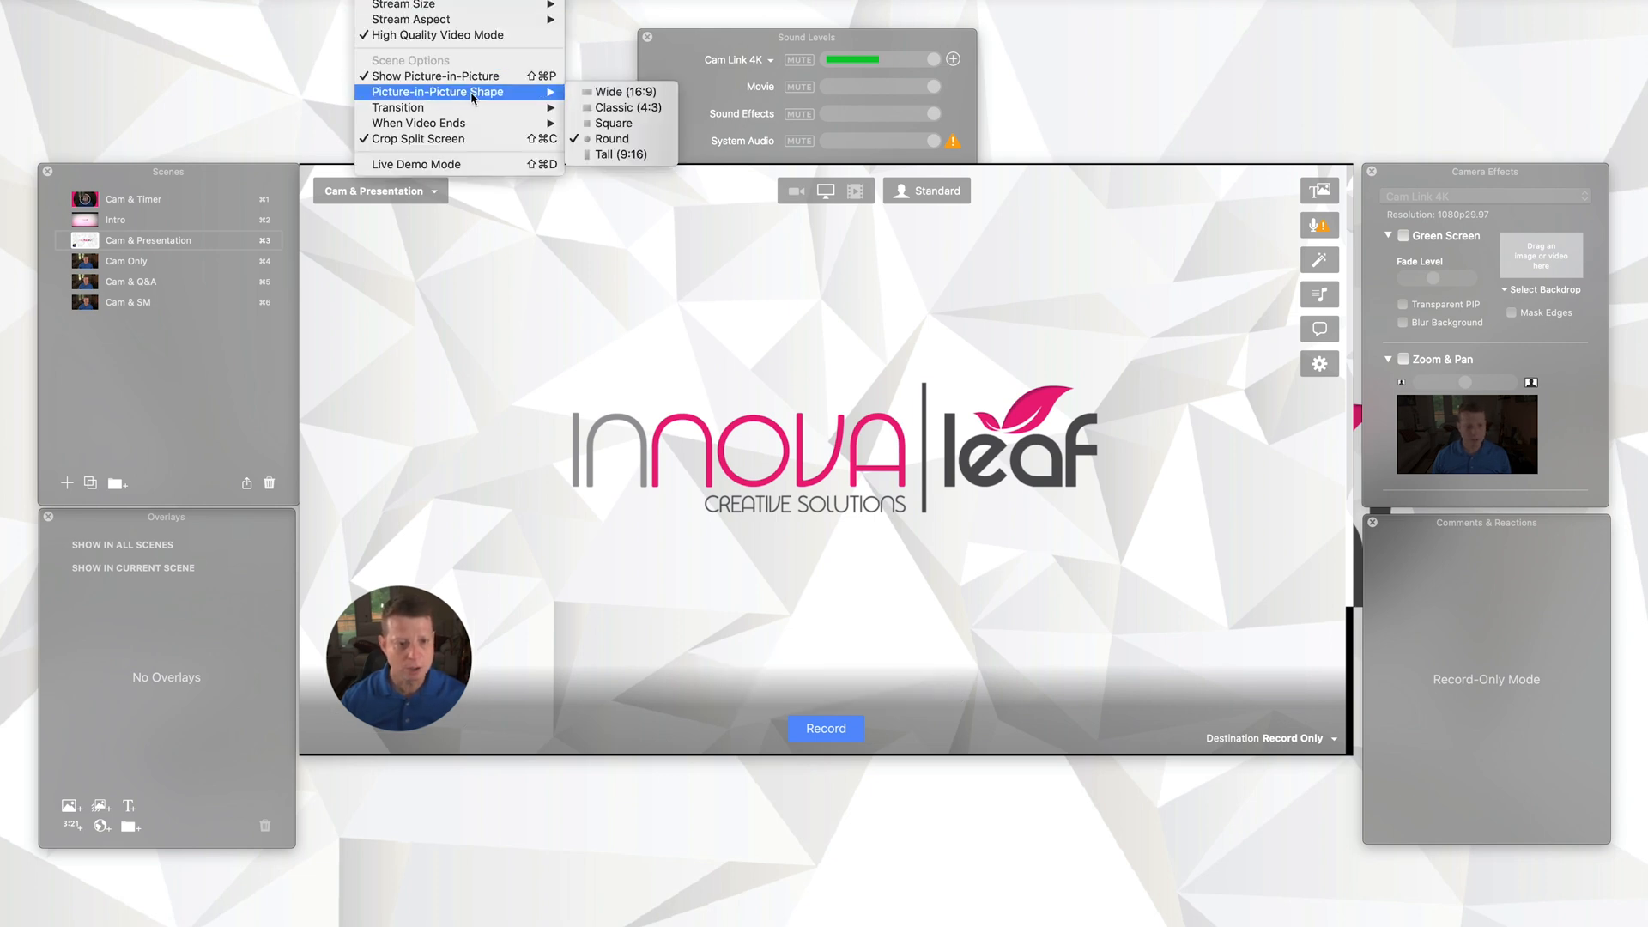
{"action": "left_click", "coordinate": [612, 155]}
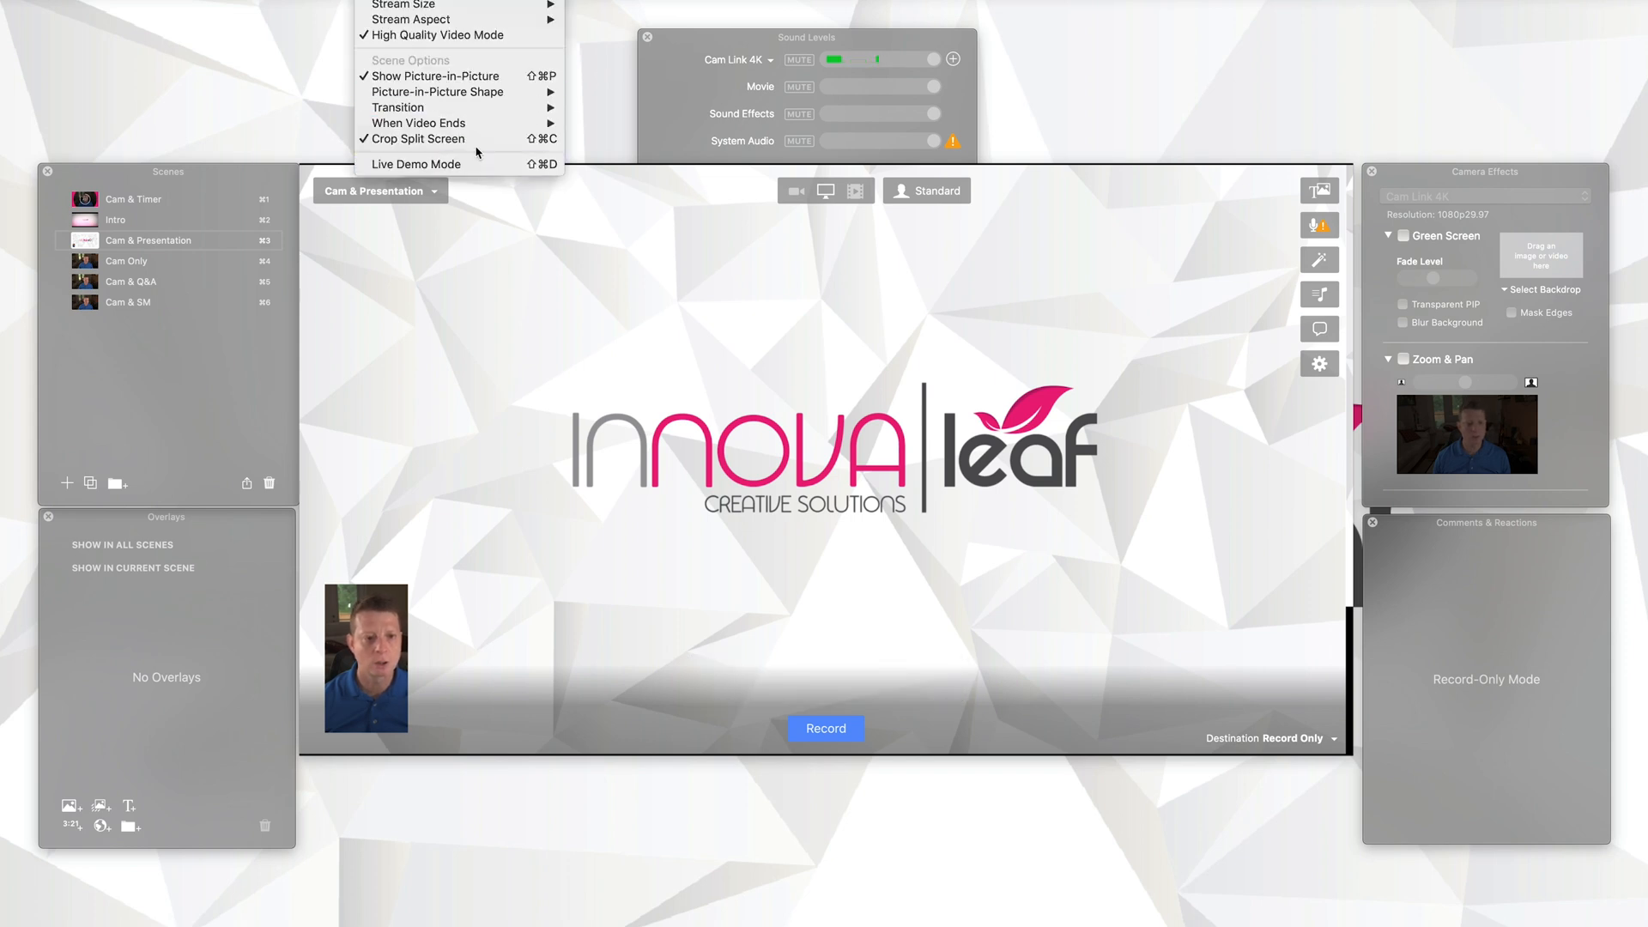
{"action": "mouse_move", "coordinate": [549, 98]}
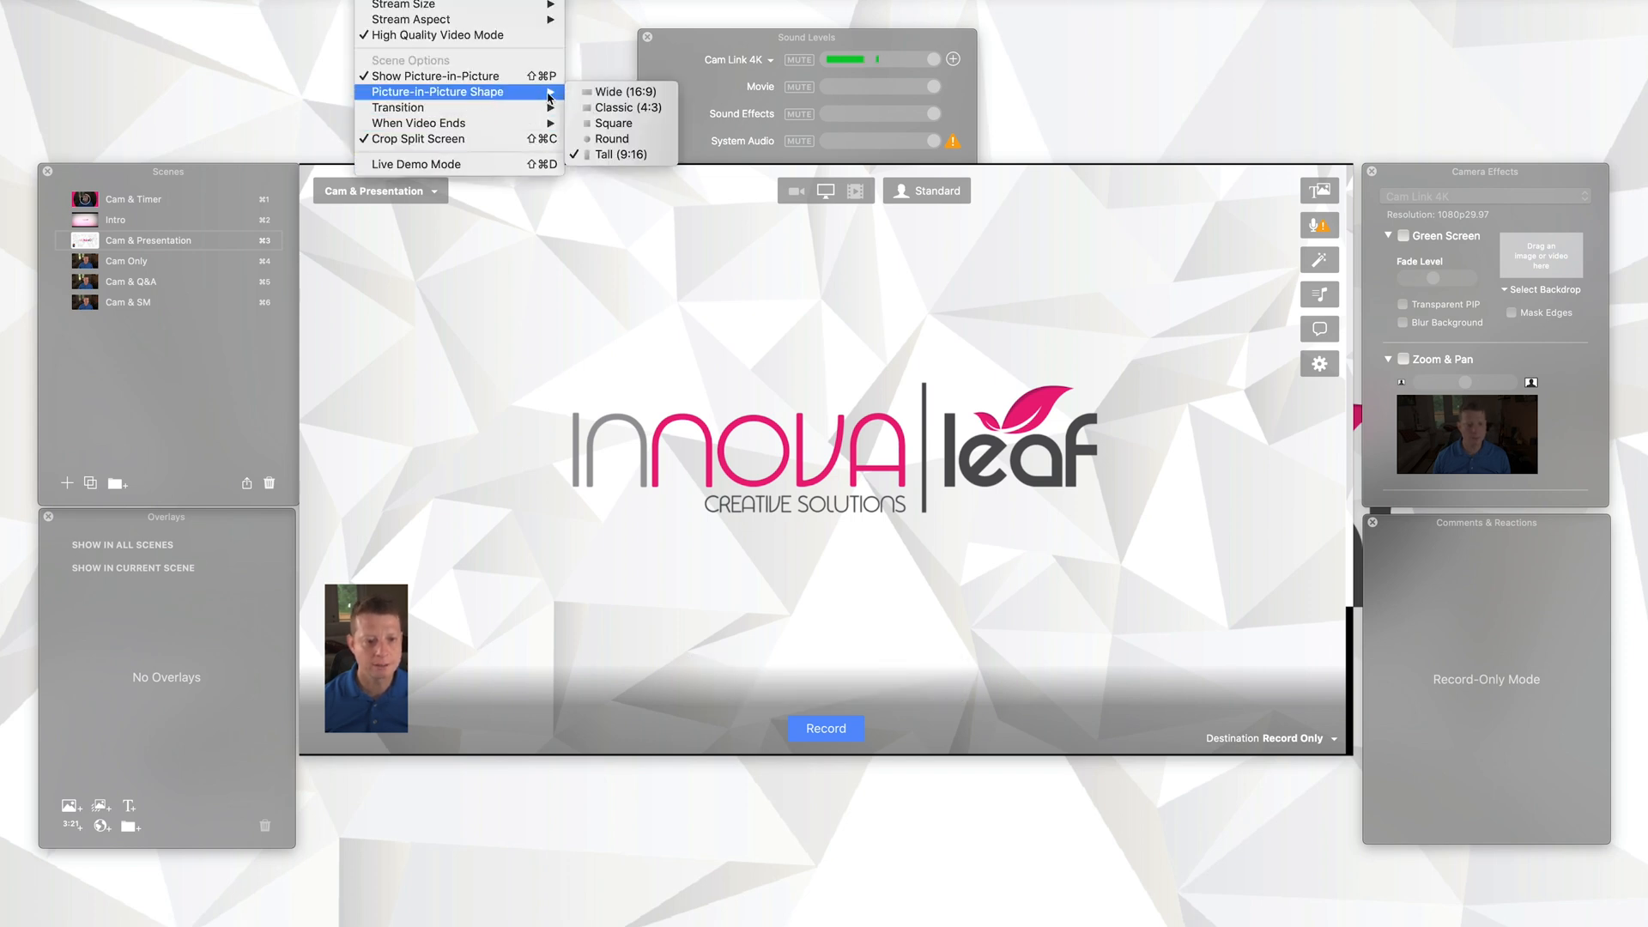
{"action": "left_click", "coordinate": [611, 125]}
{"action": "left_click", "coordinate": [378, 0]}
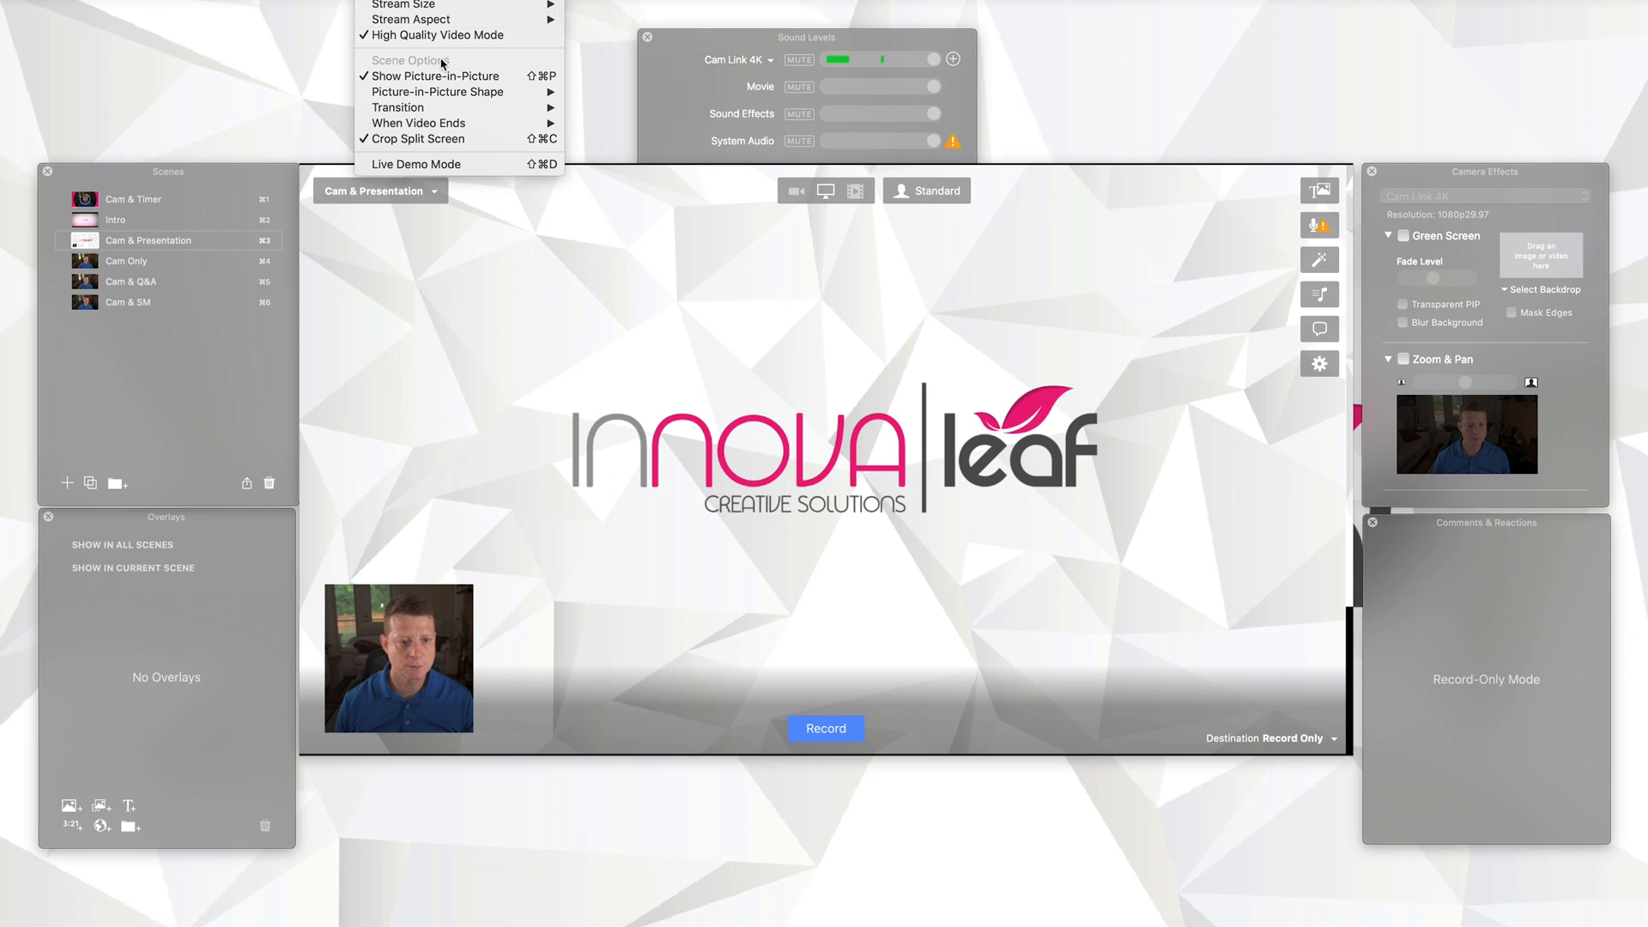
{"action": "mouse_move", "coordinate": [456, 96]}
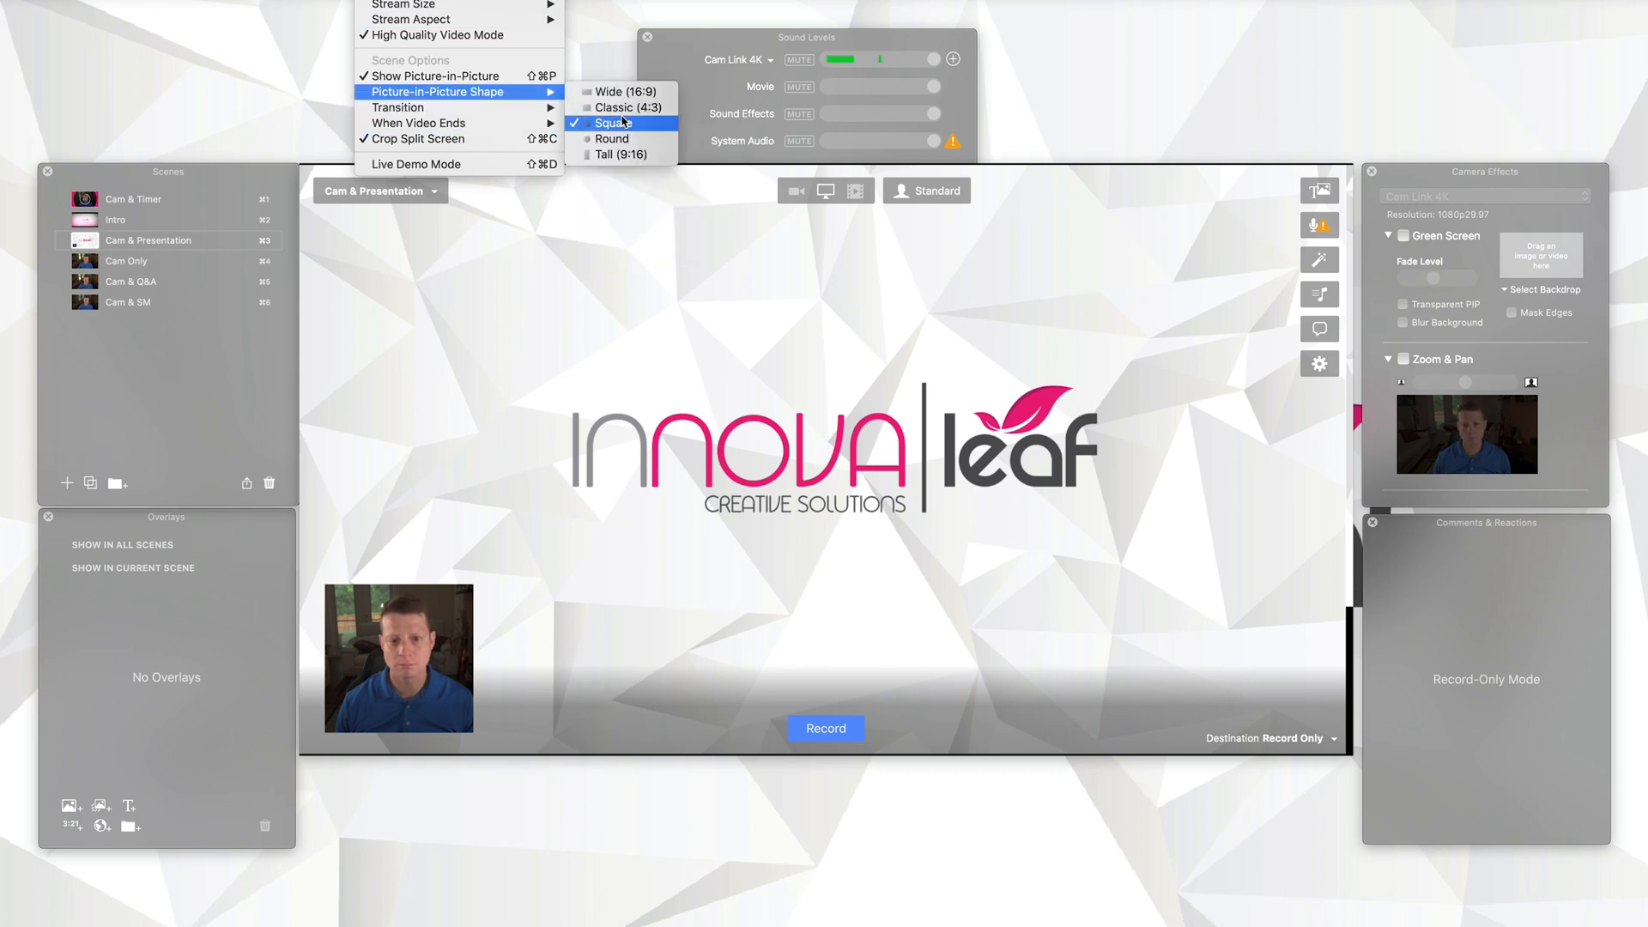
{"action": "left_click", "coordinate": [612, 107]}
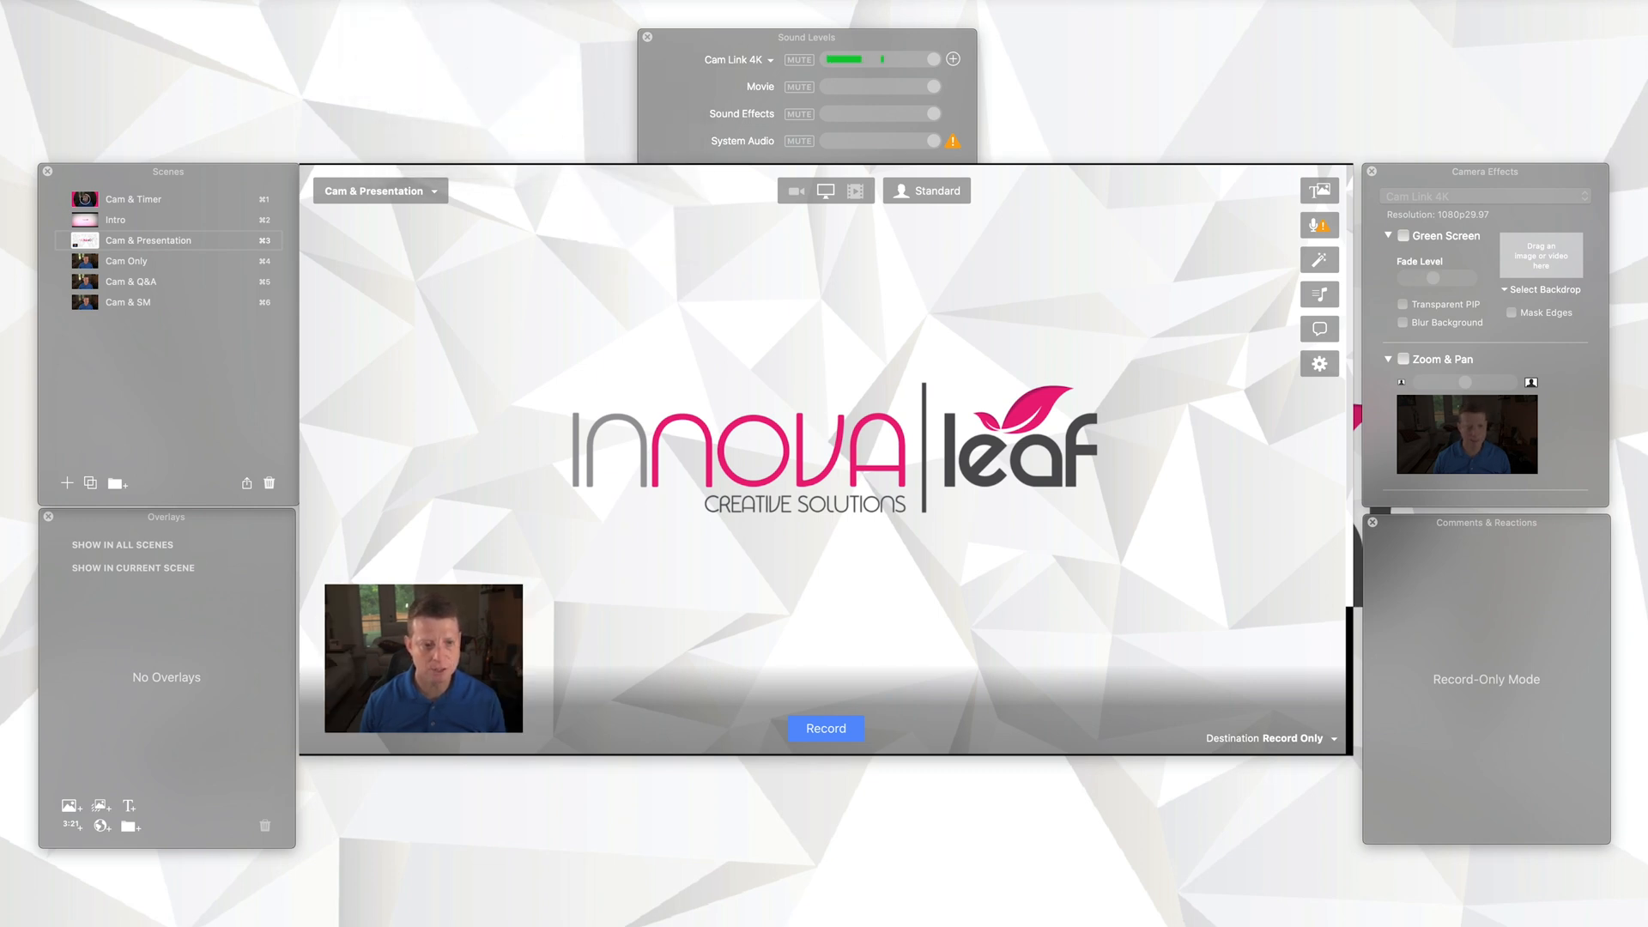
Step: Set the picture-in-picture shape of the Cam & Presentation scene to Round
{"action": "left_click", "coordinate": [378, 0]}
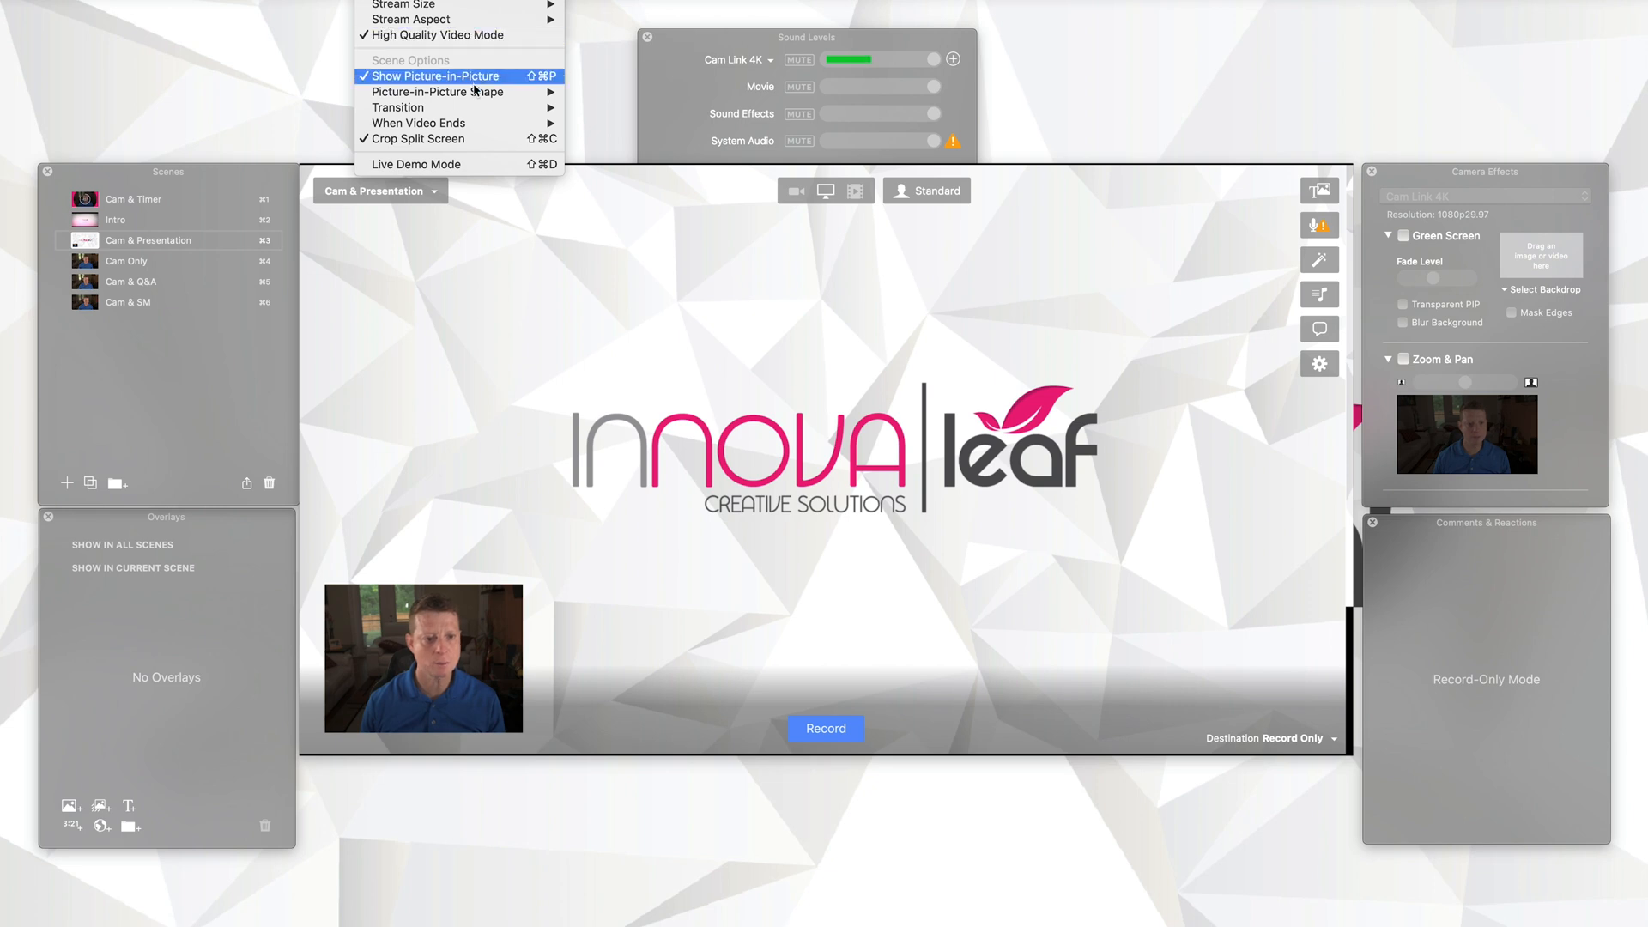
{"action": "mouse_move", "coordinate": [475, 99]}
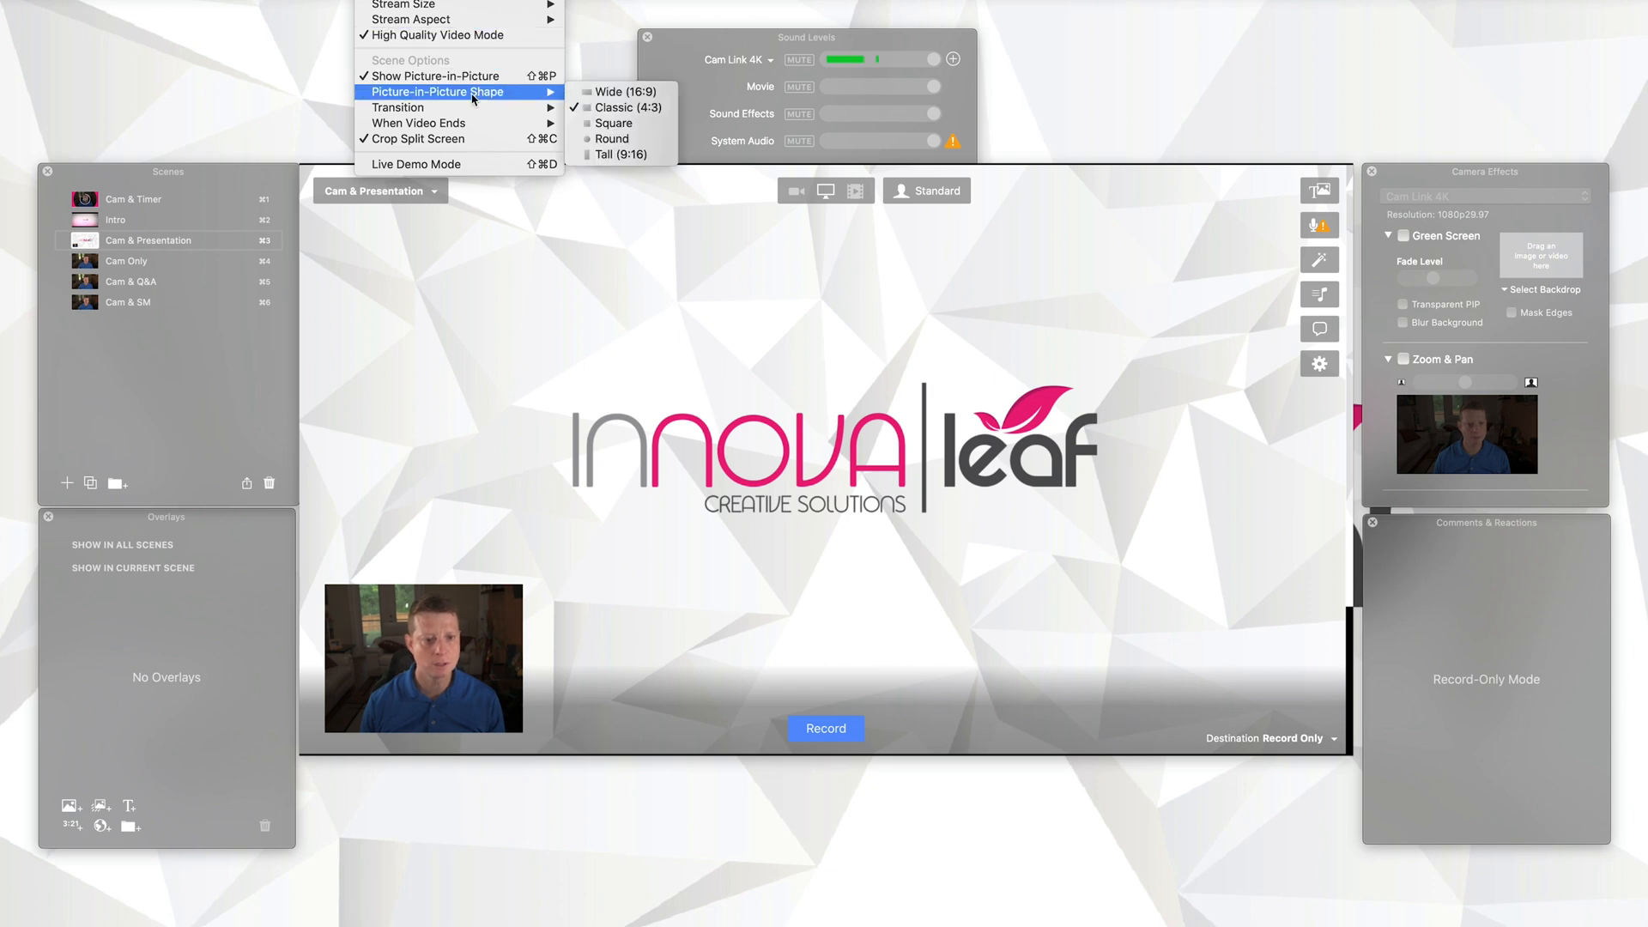
{"action": "left_click", "coordinate": [611, 139]}
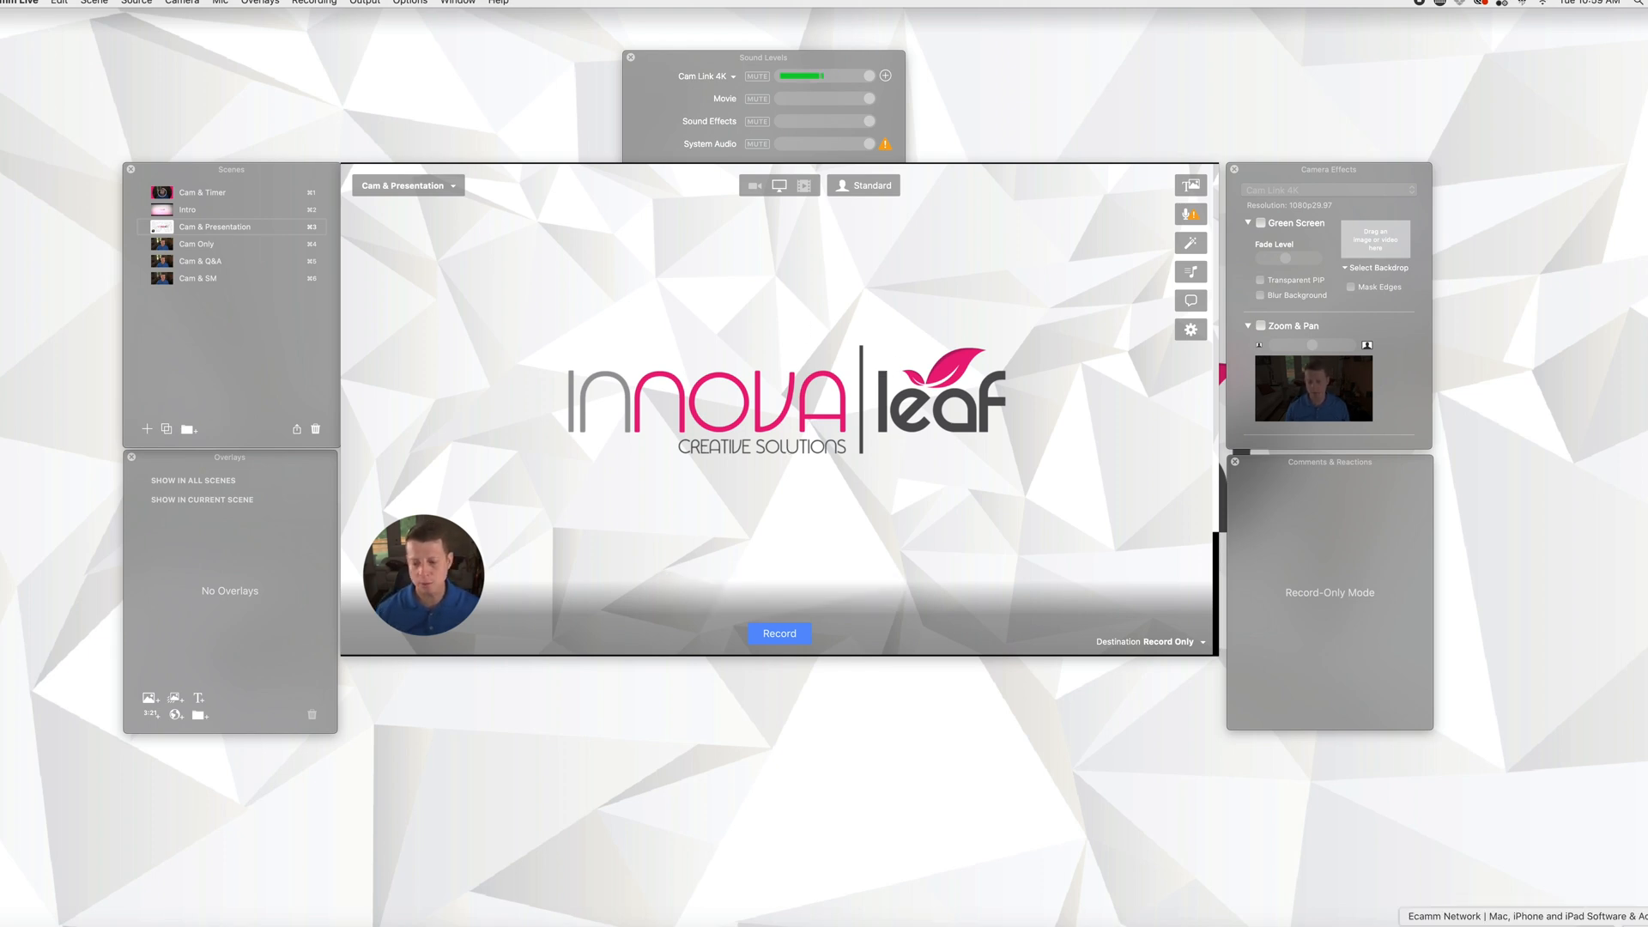
Step: Switch to the web browser and open prezi.com
{"action": "left_click", "coordinate": [1557, 925]}
{"action": "left_click", "coordinate": [190, 47]}
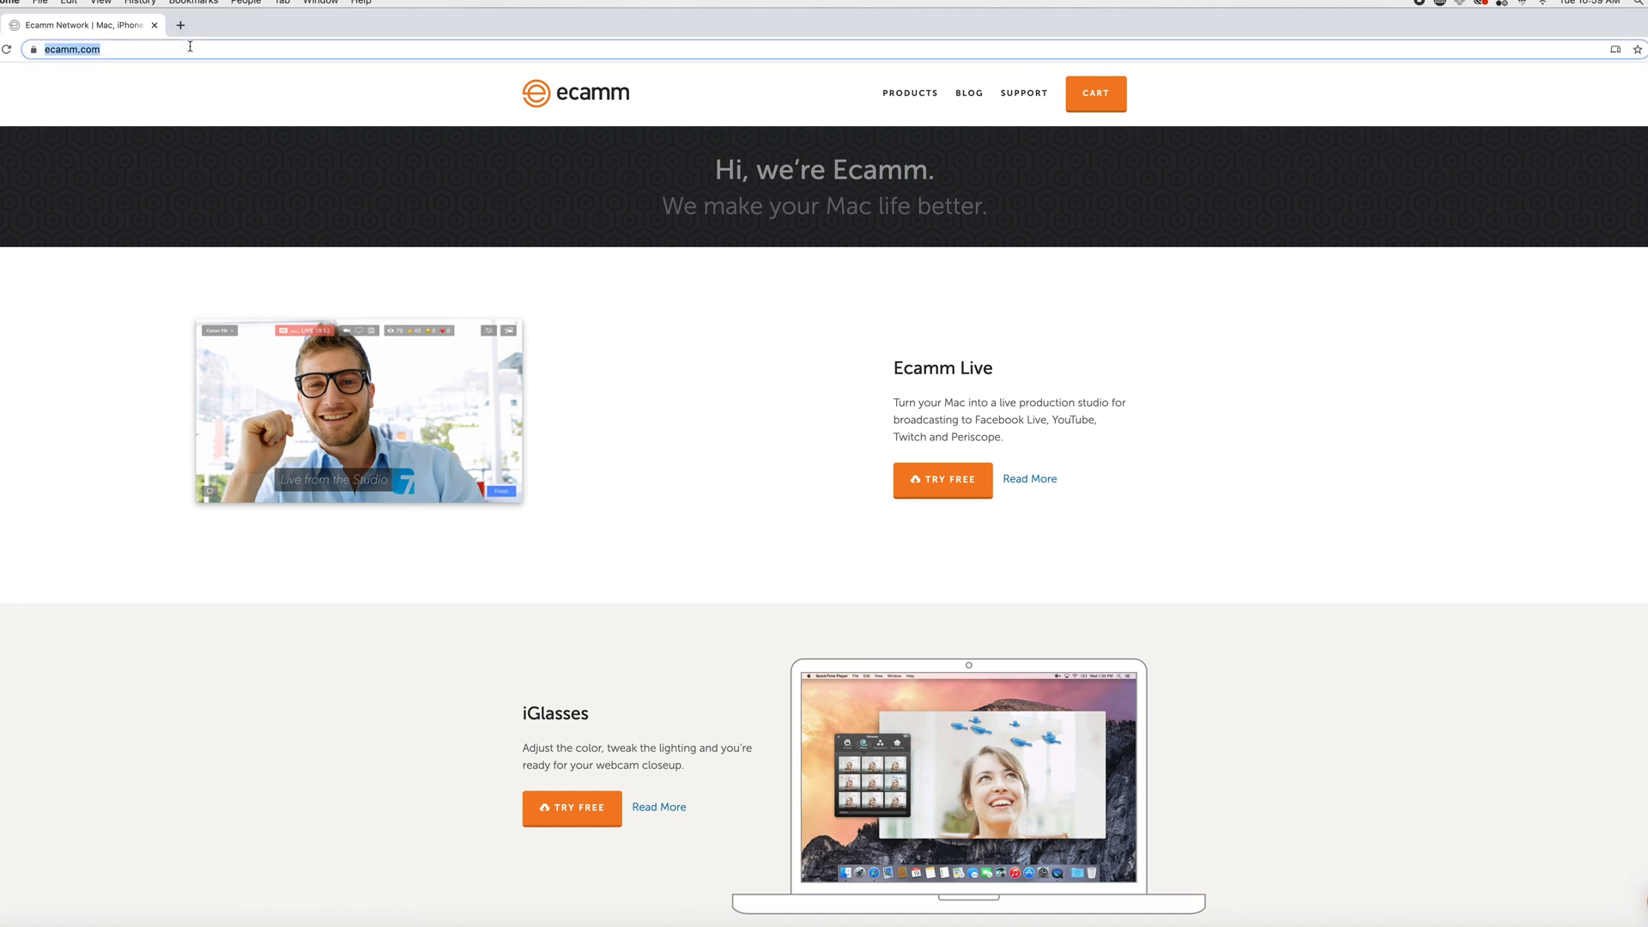
{"action": "type", "text": "prezi.com"}
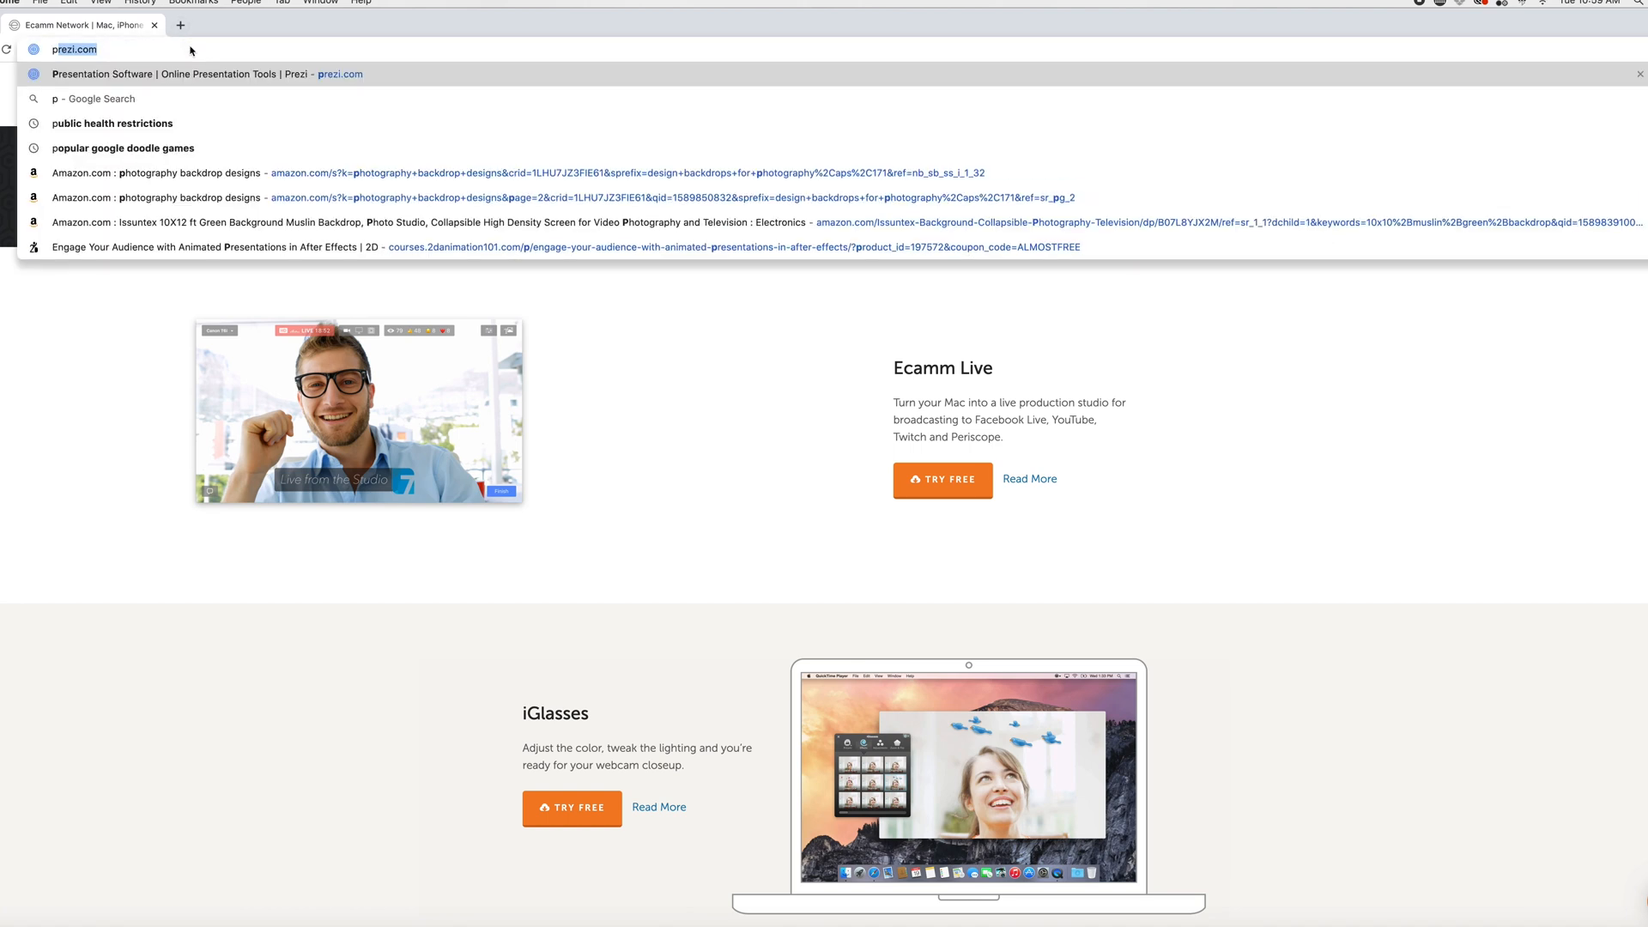
{"action": "key", "text": "Return"}
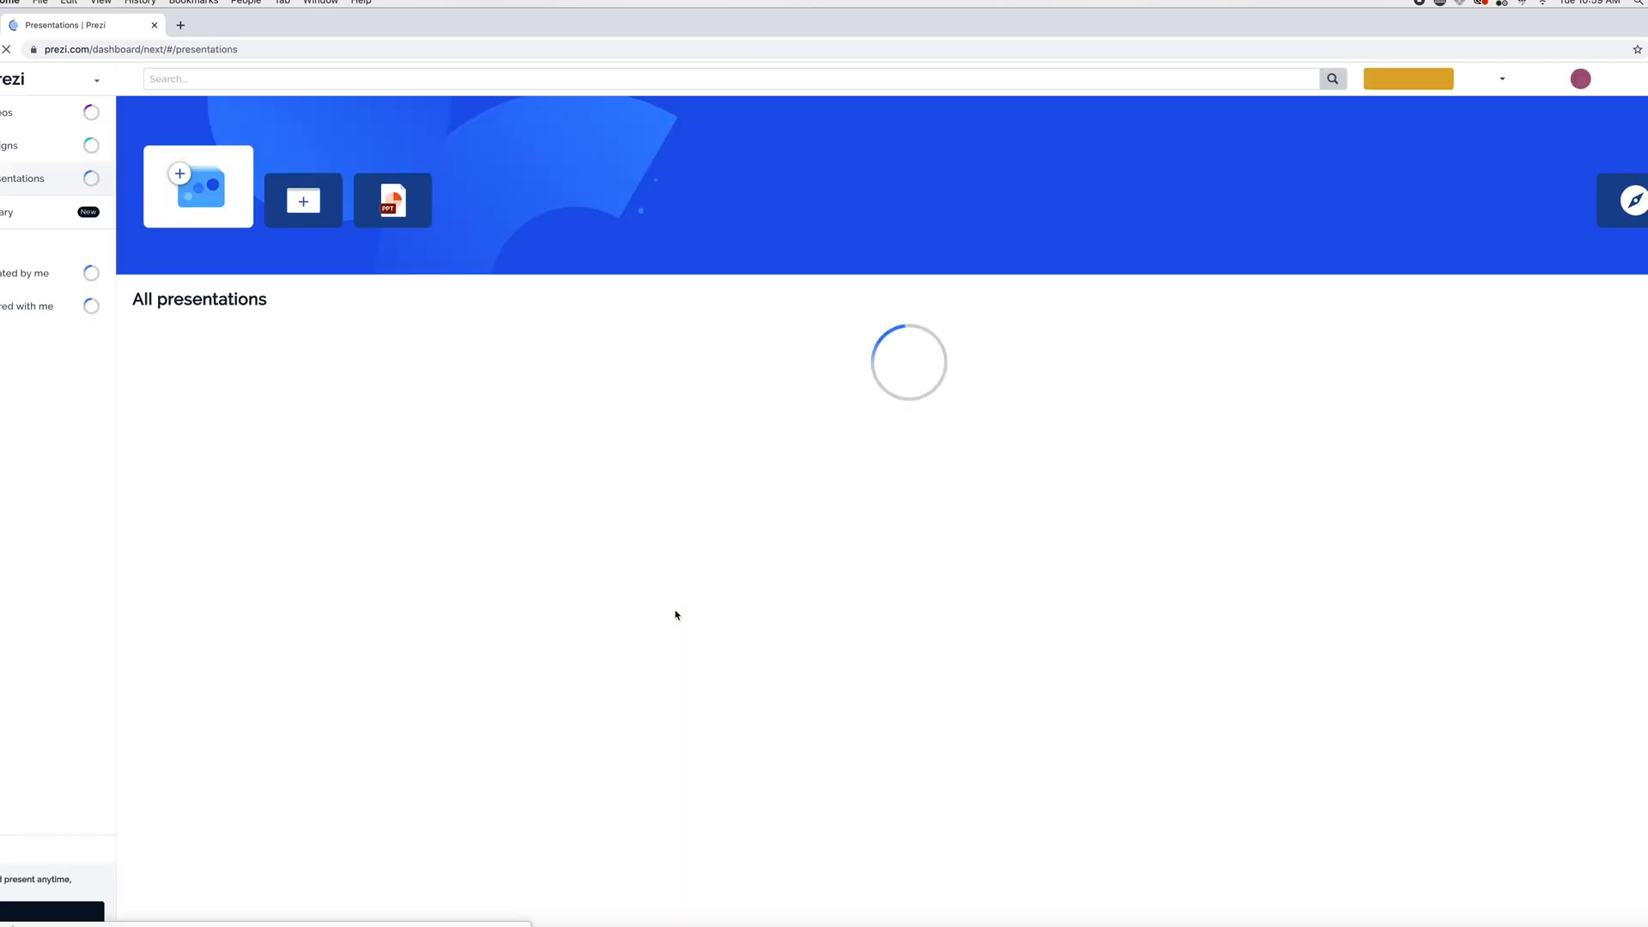
Step: Open the IPDC Santa Fe Presentation and start presenting it
{"action": "mouse_move", "coordinate": [228, 445]}
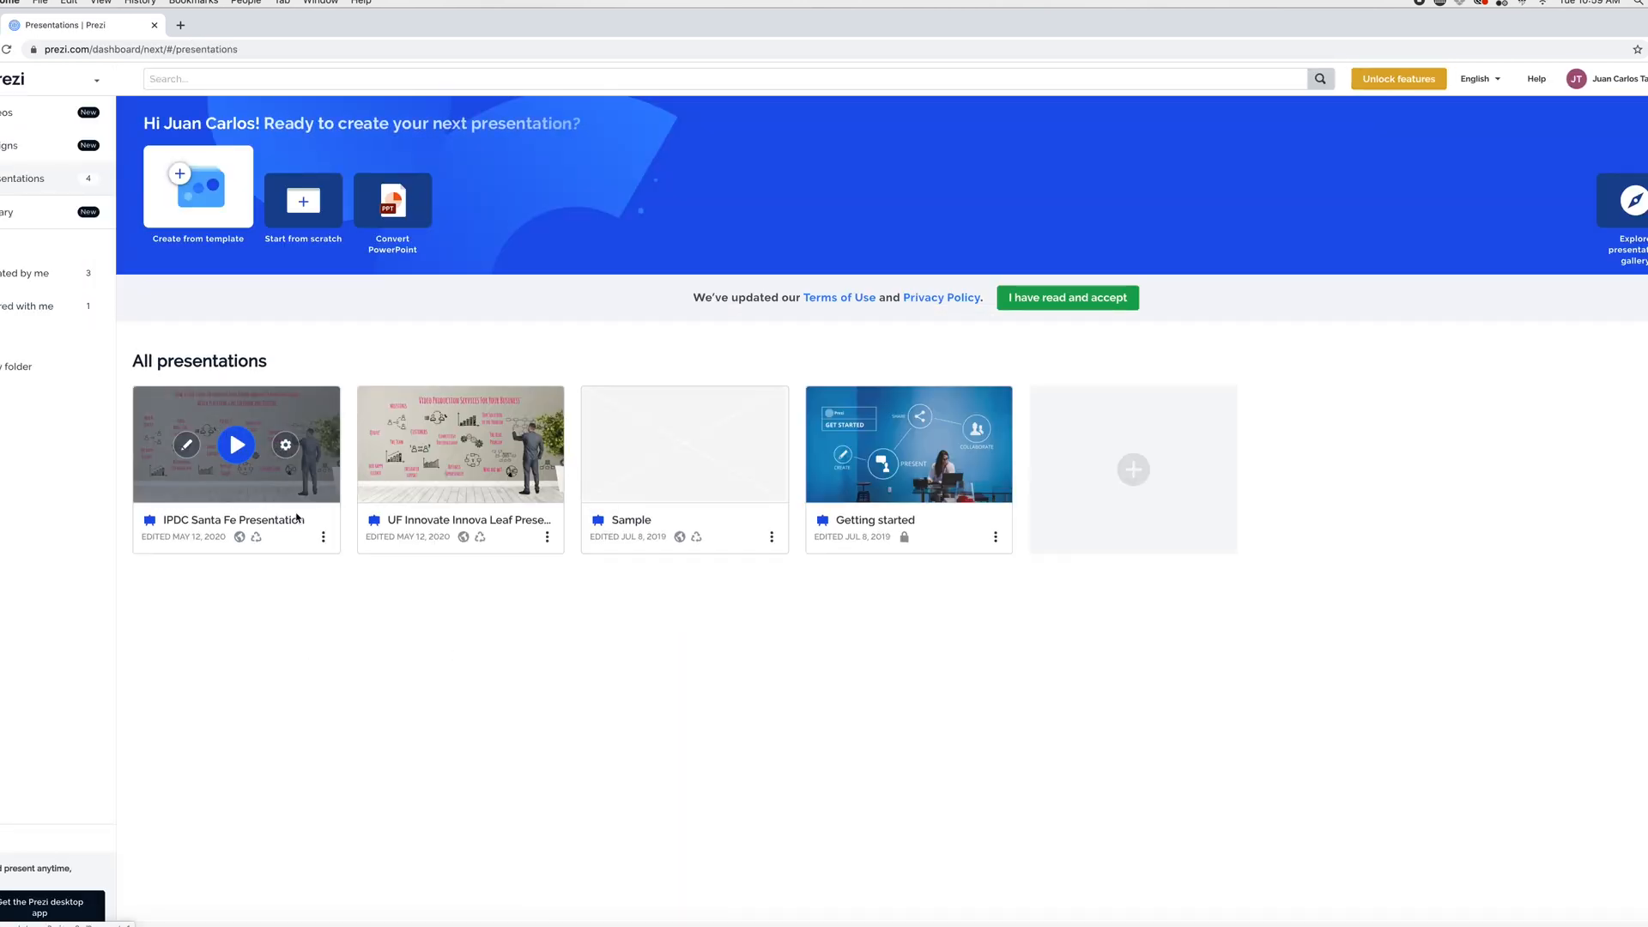
{"action": "left_click", "coordinate": [237, 446]}
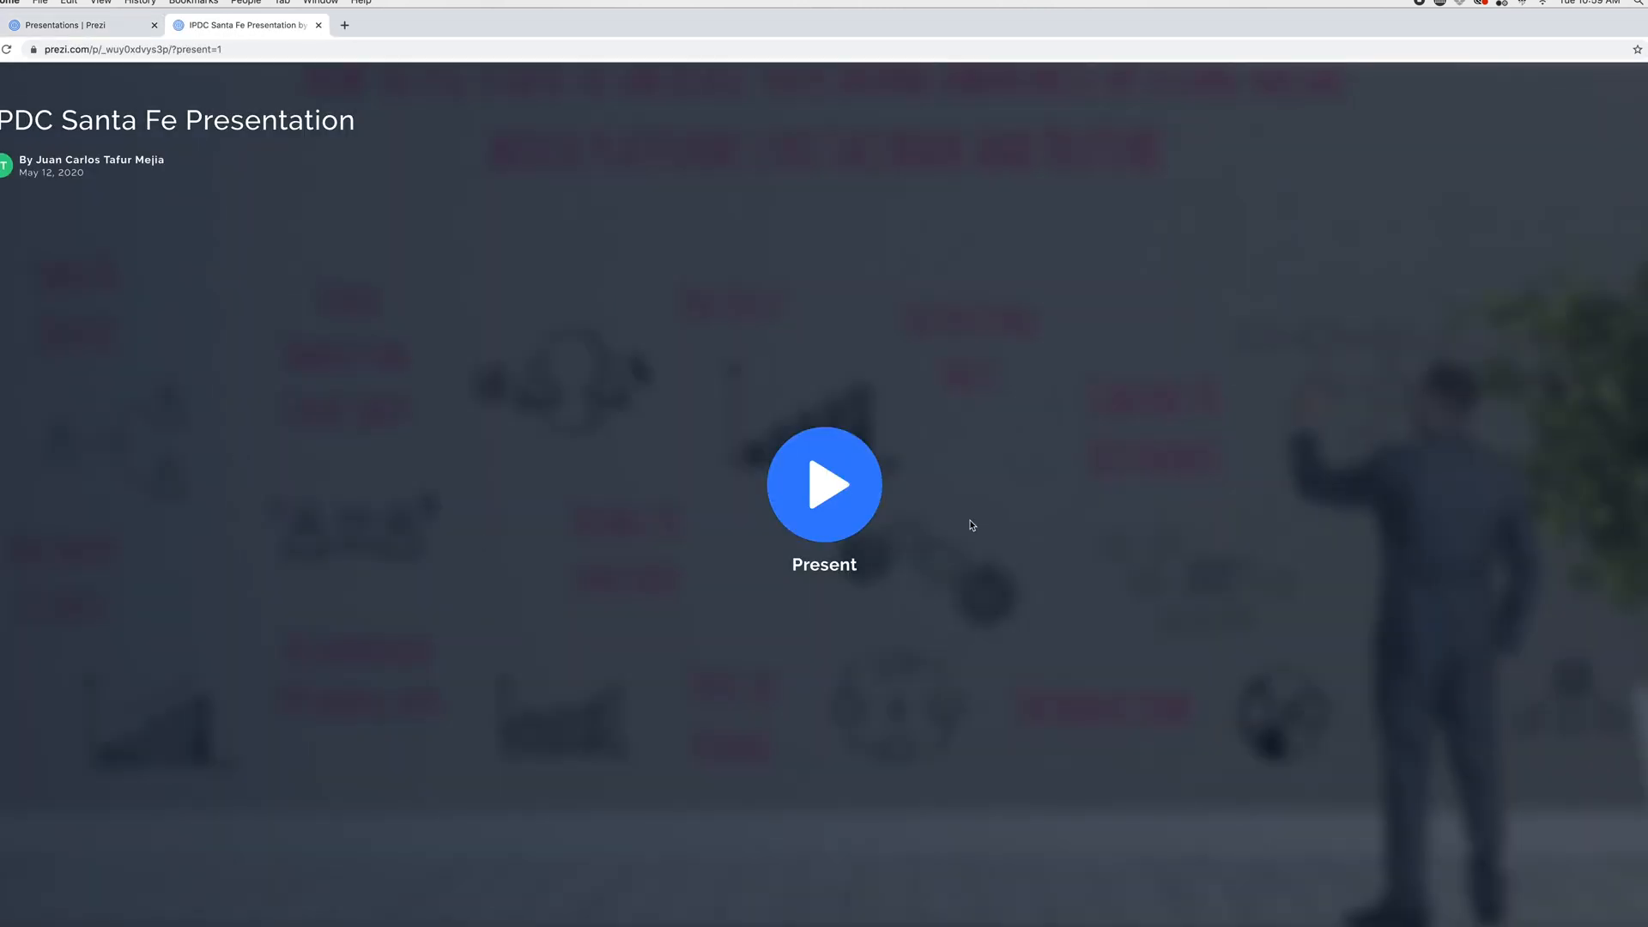
{"action": "left_click", "coordinate": [826, 490]}
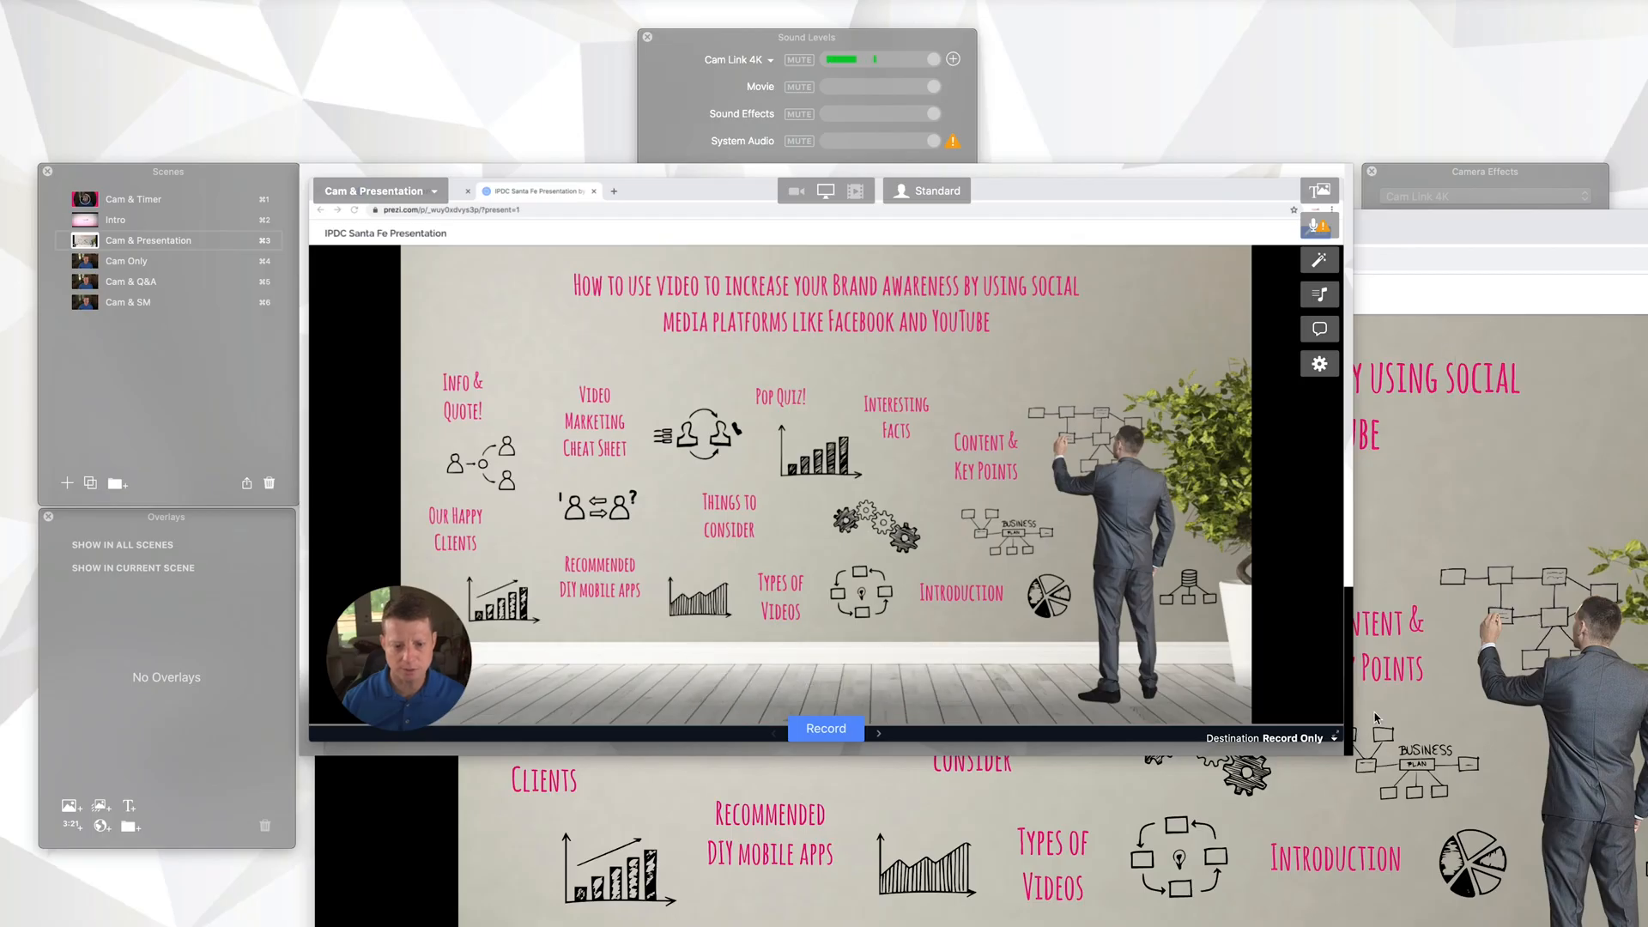
Step: Move the presentation's browser window clear of the Ecamm Live panels
{"action": "mouse_move", "coordinate": [1024, 458]}
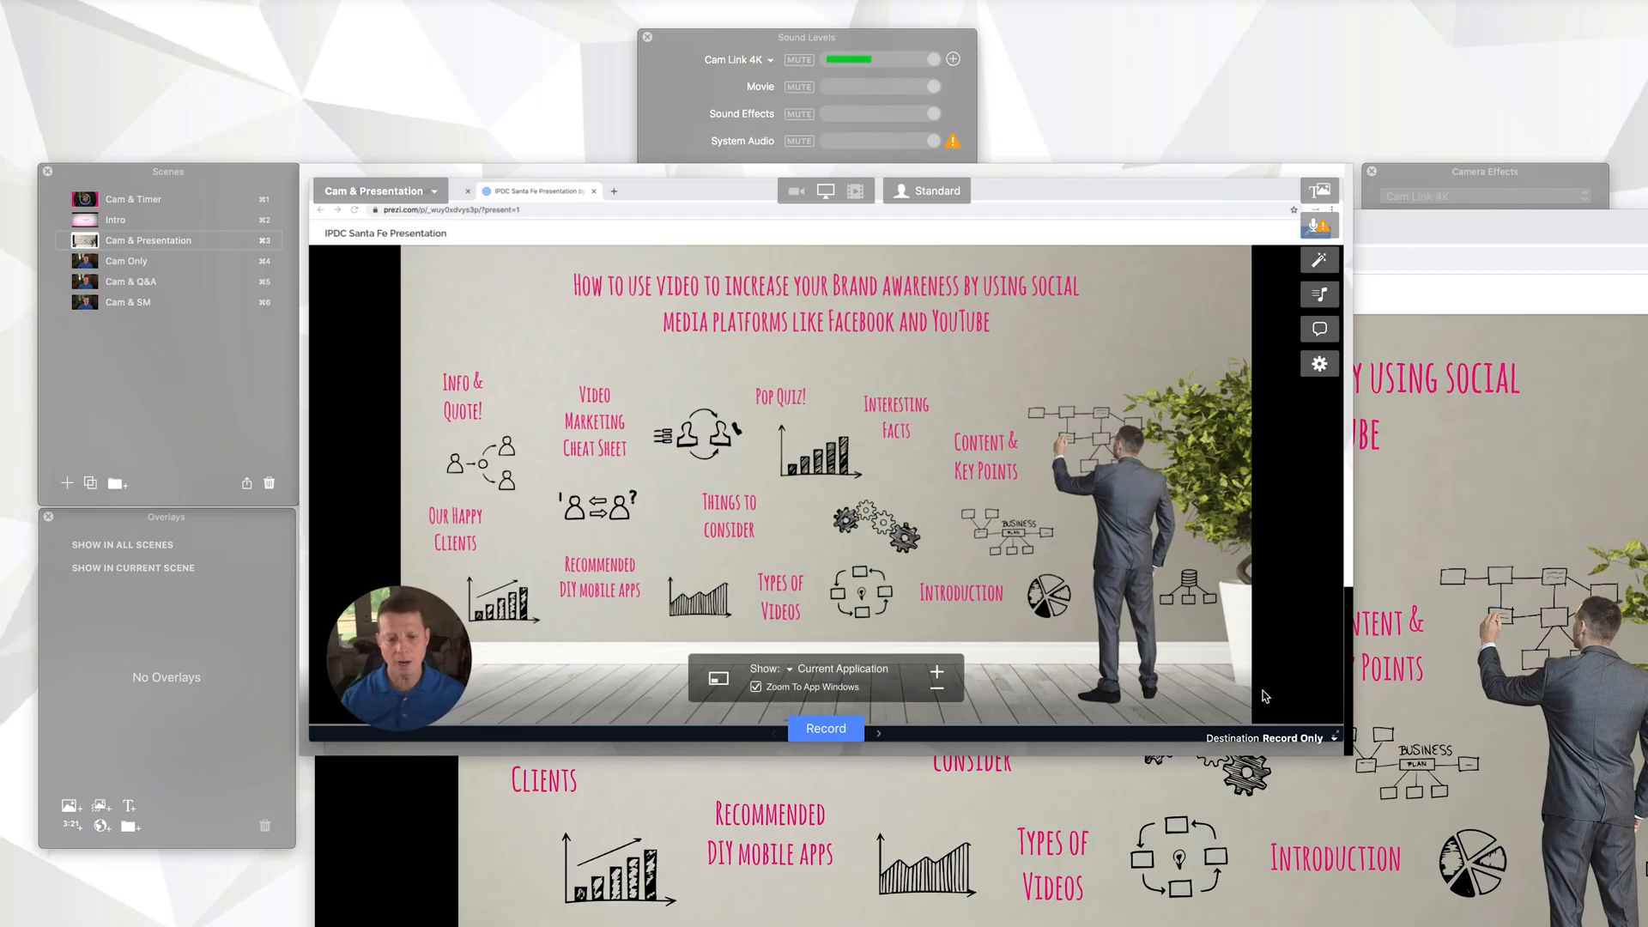
{"action": "left_click_drag", "start_coordinate": [1475, 232], "coordinate": [1647, 288]}
{"action": "mouse_move", "coordinate": [1054, 195]}
{"action": "left_mouse_down"}
{"action": "mouse_move", "coordinate": [1115, 176]}
{"action": "mouse_move", "coordinate": [1075, 171]}
{"action": "left_mouse_up"}
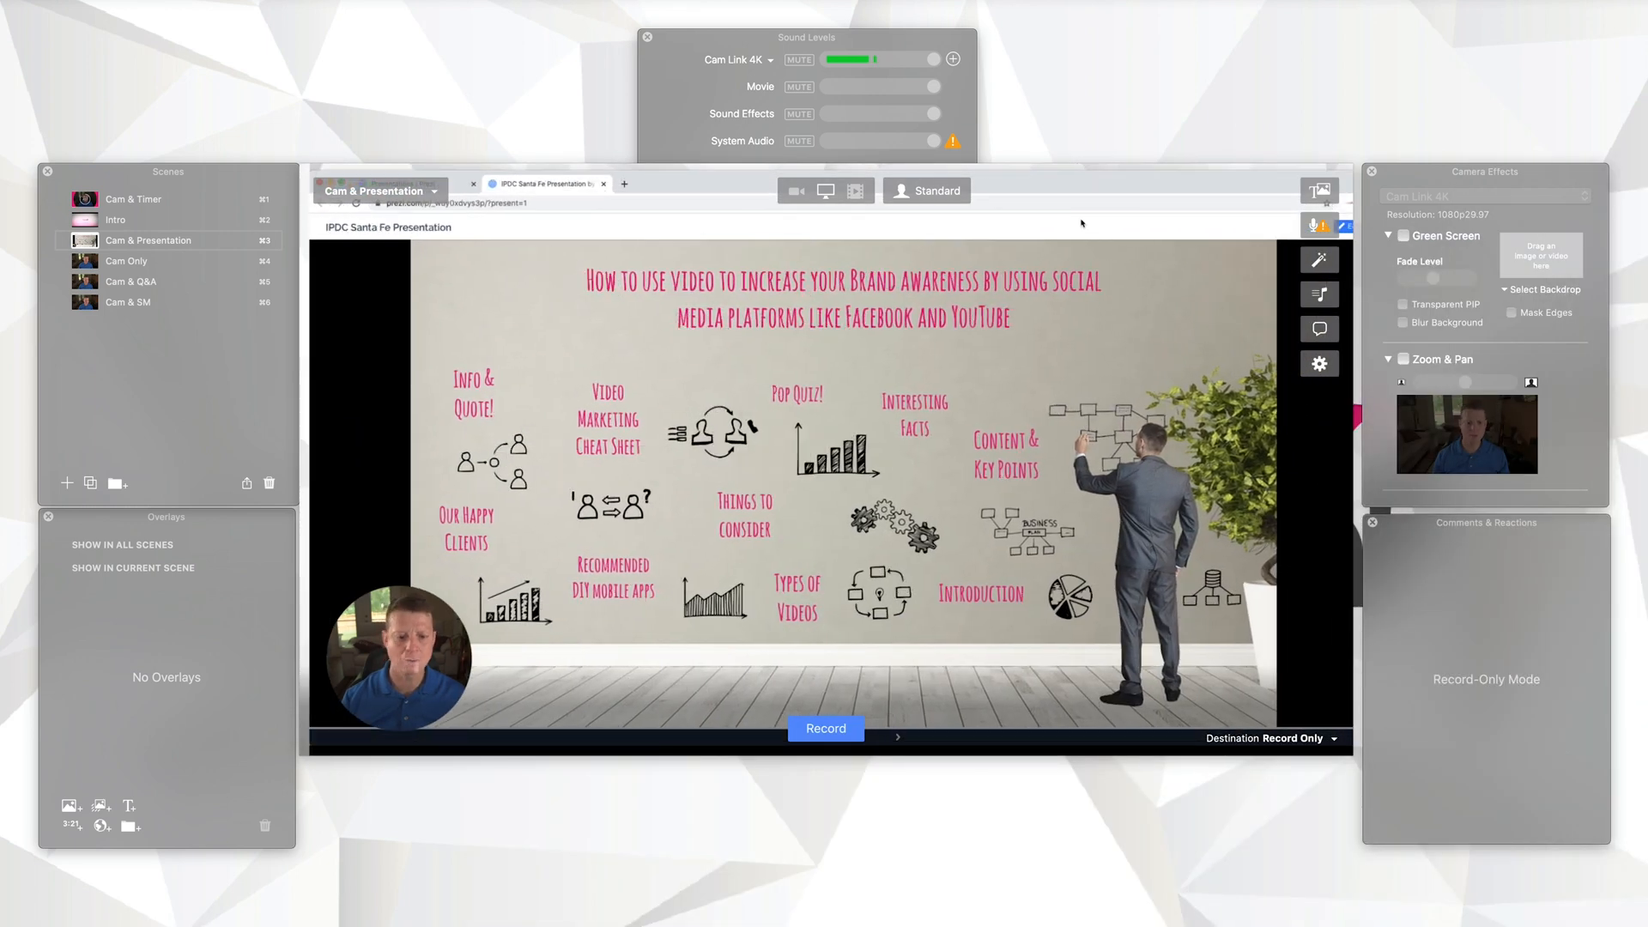
Step: Zoom into the presentation's Introduction topic and return to the overview to check the shared screen
{"action": "left_click", "coordinate": [956, 600]}
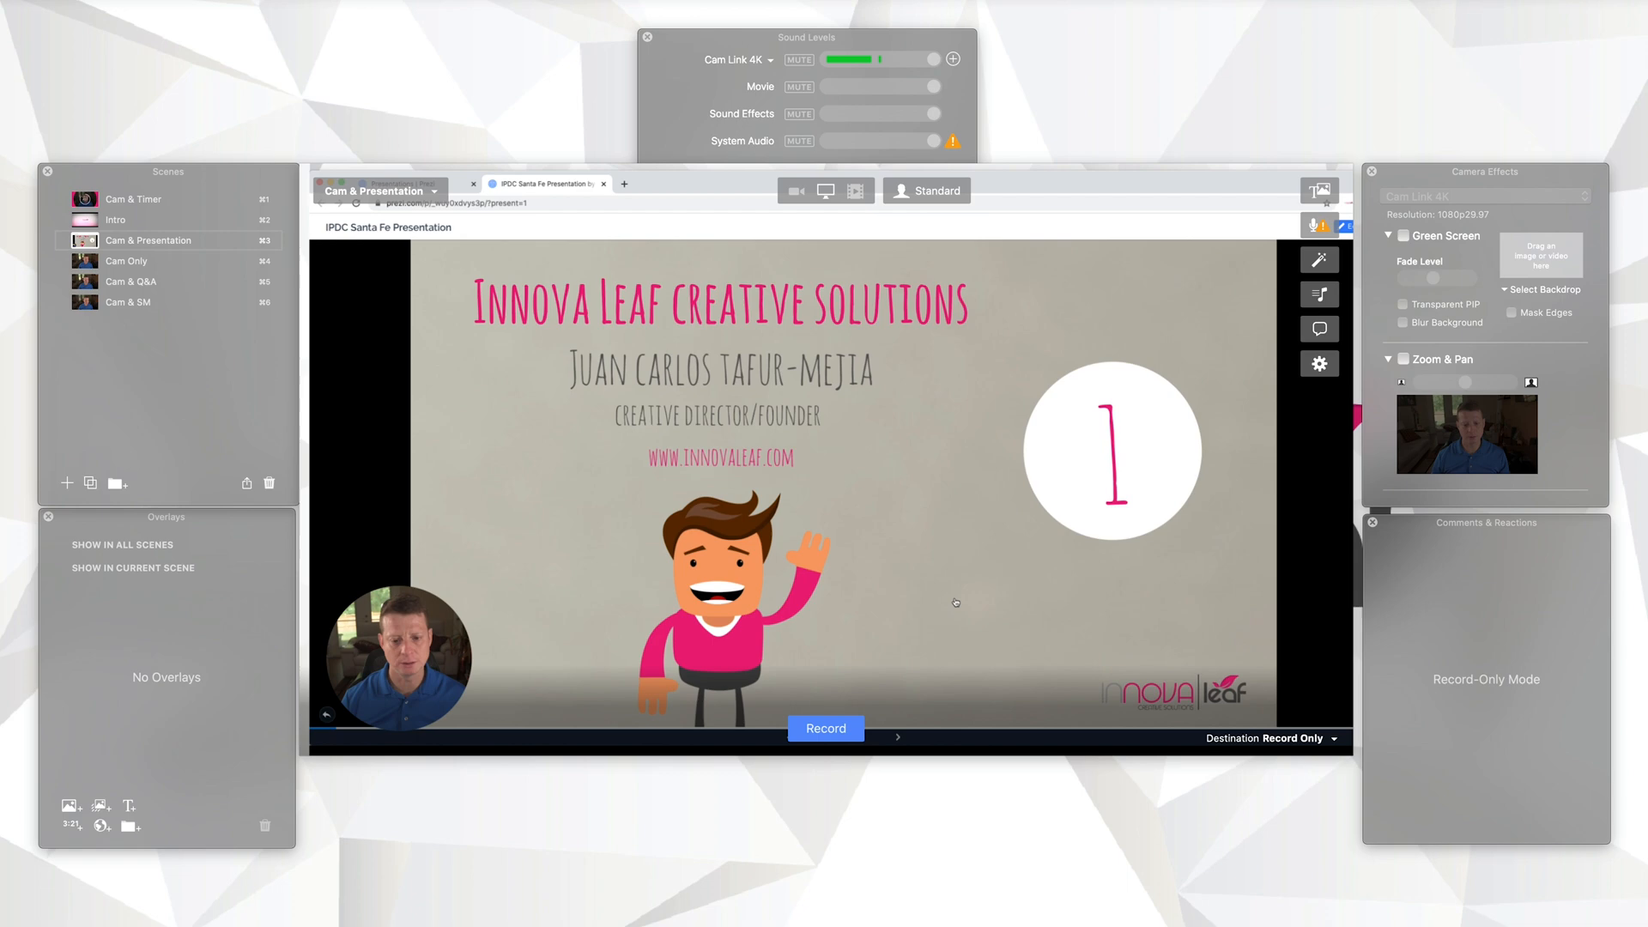
{"action": "left_click", "coordinate": [955, 603]}
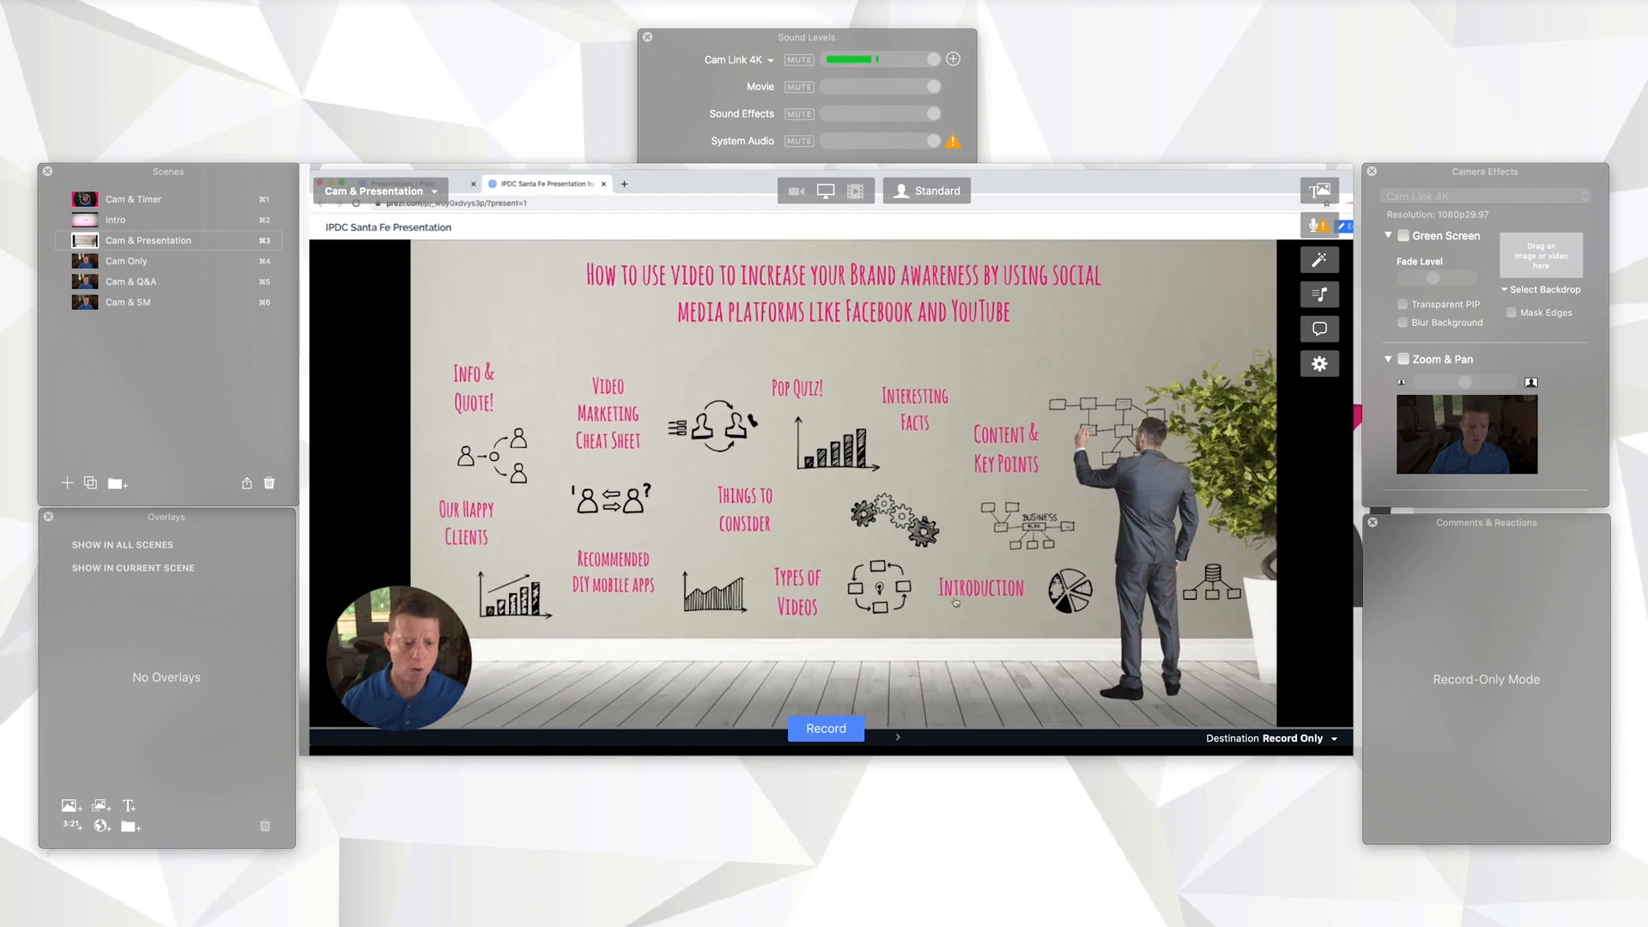
{"action": "mouse_move", "coordinate": [391, 669]}
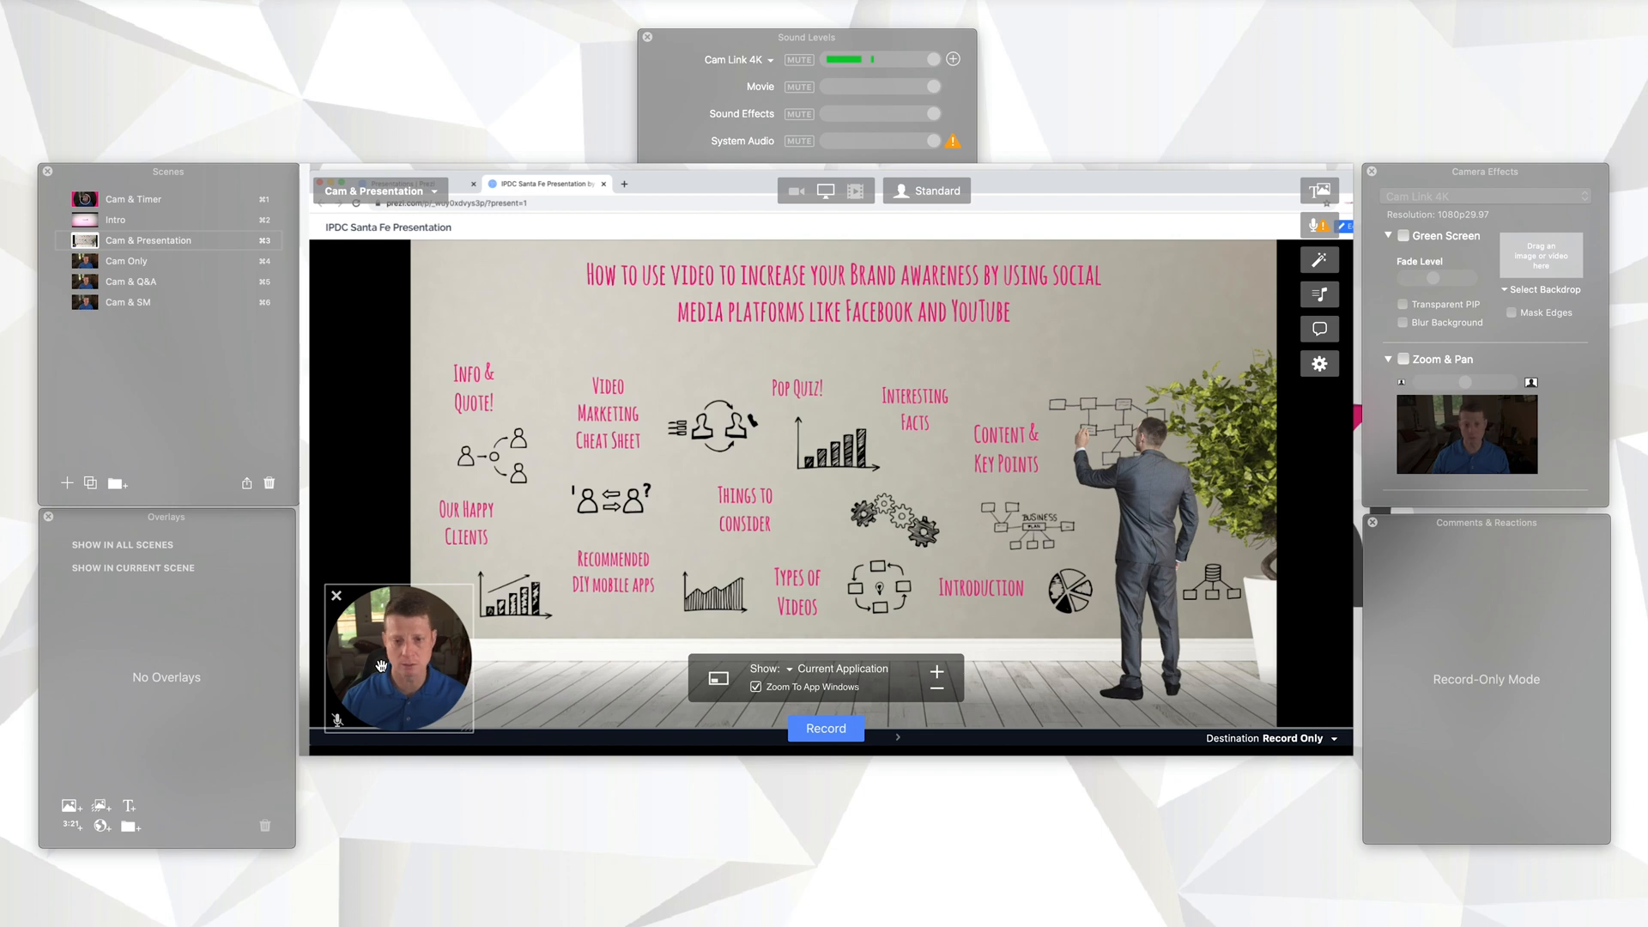
Step: Move the round camera picture closer to the presentation's lower-left corner and run the Cam & Timer, Intro and Cam & Presentation scenes
{"action": "left_click_drag", "start_coordinate": [402, 573], "coordinate": [335, 634]}
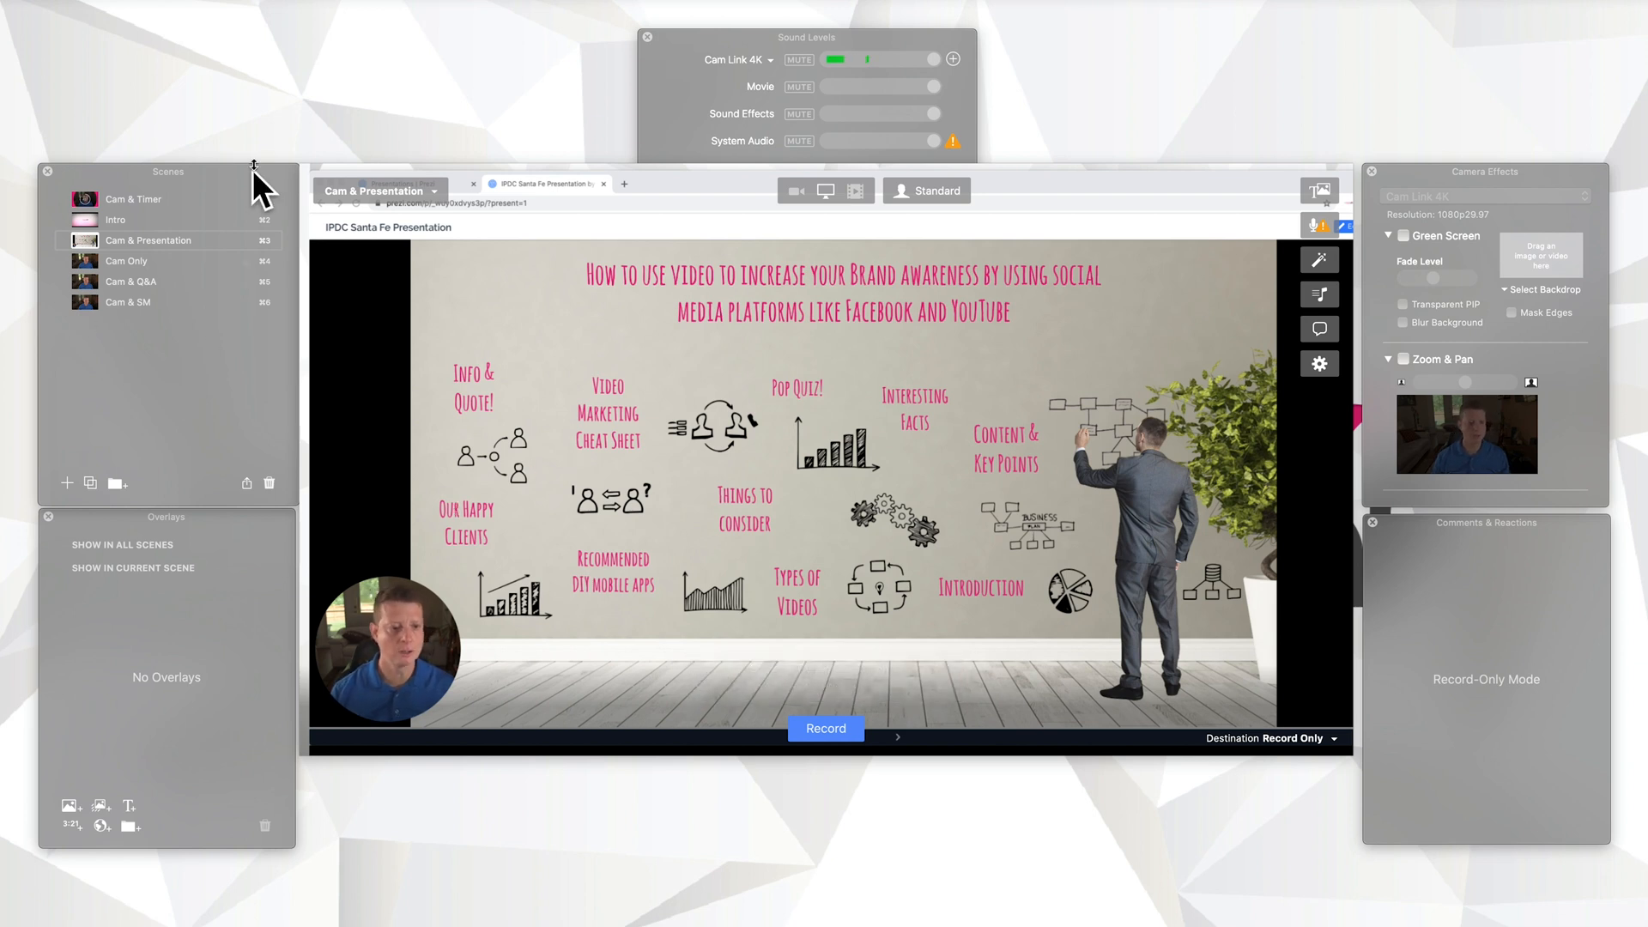
{"action": "left_click", "coordinate": [84, 199]}
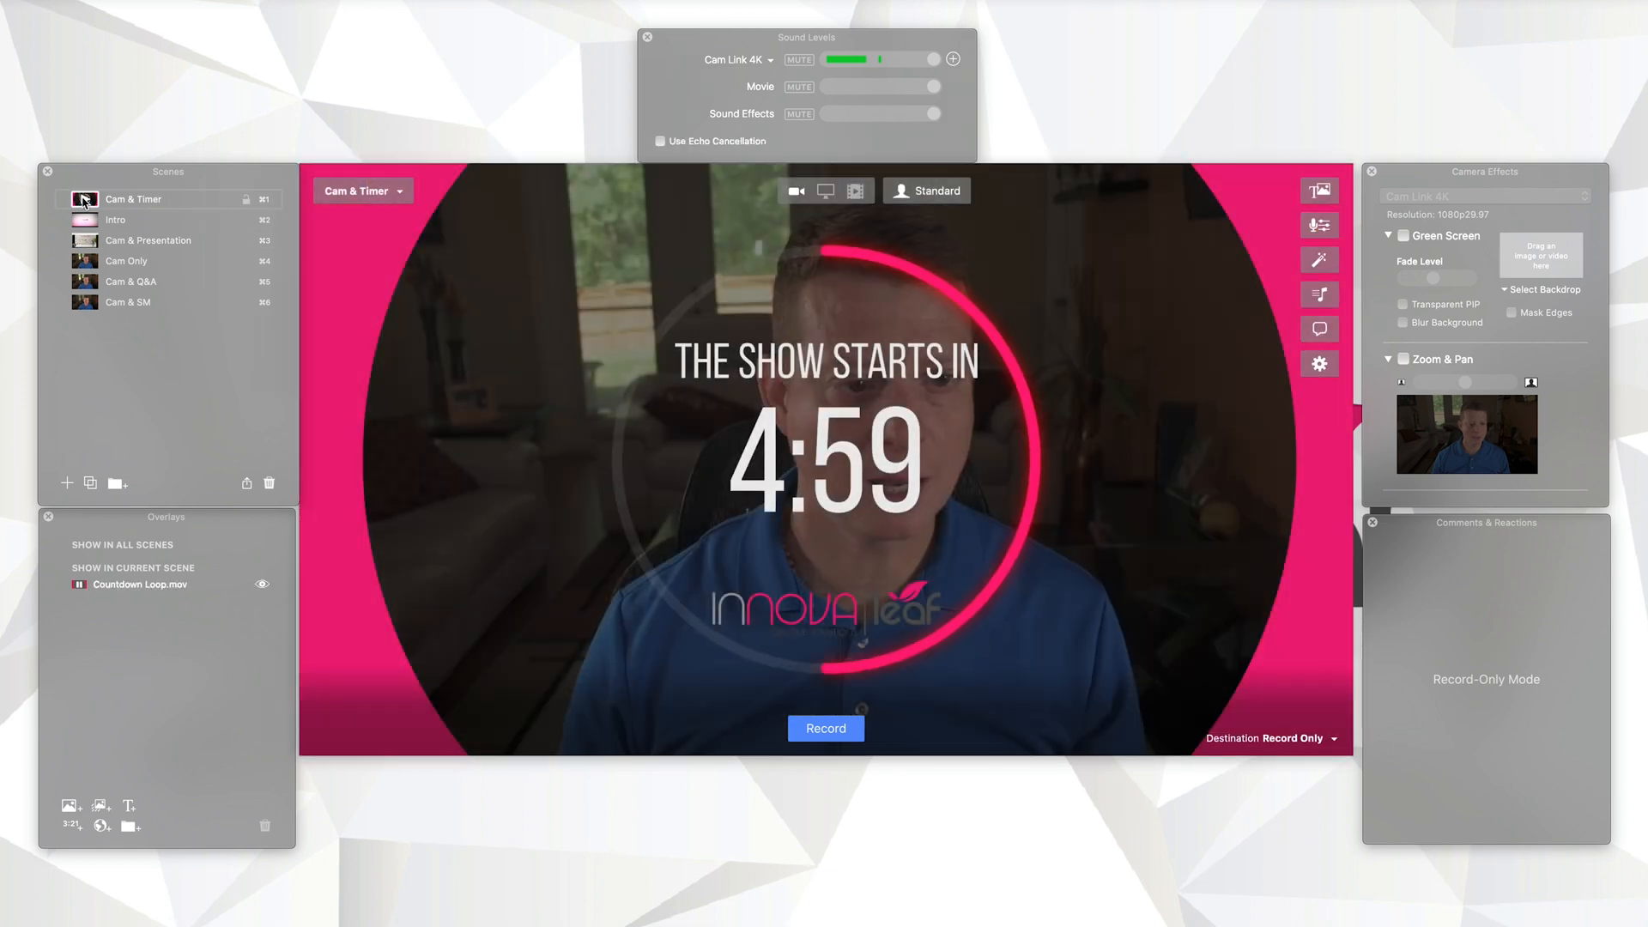
{"action": "left_click", "coordinate": [85, 222]}
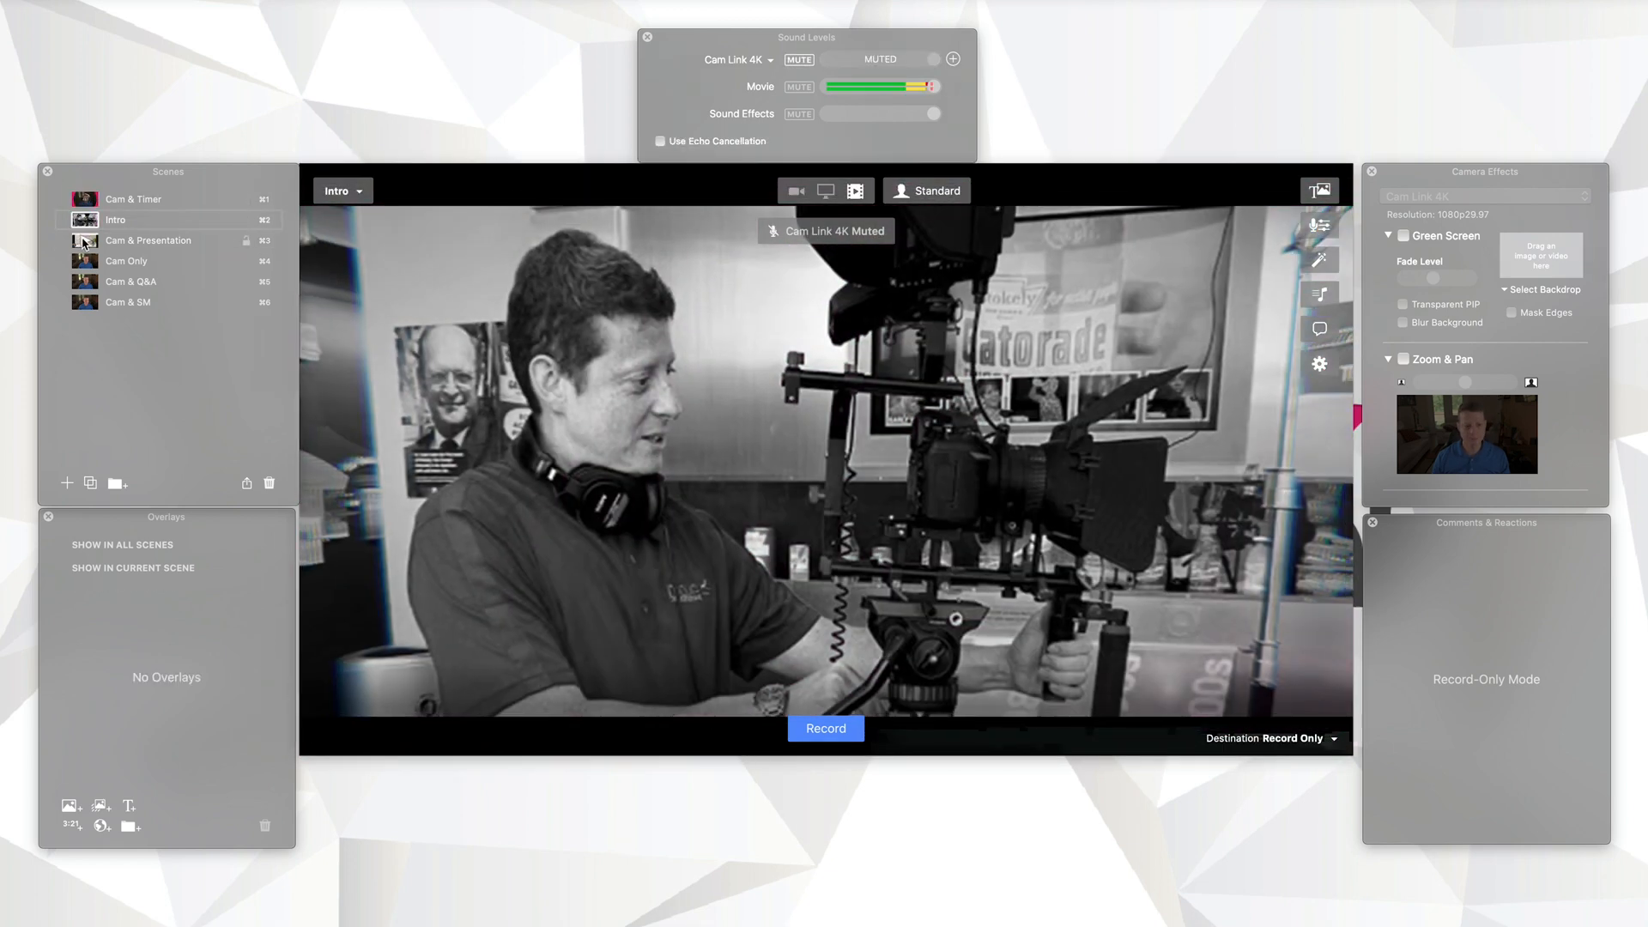
{"action": "left_click", "coordinate": [84, 241]}
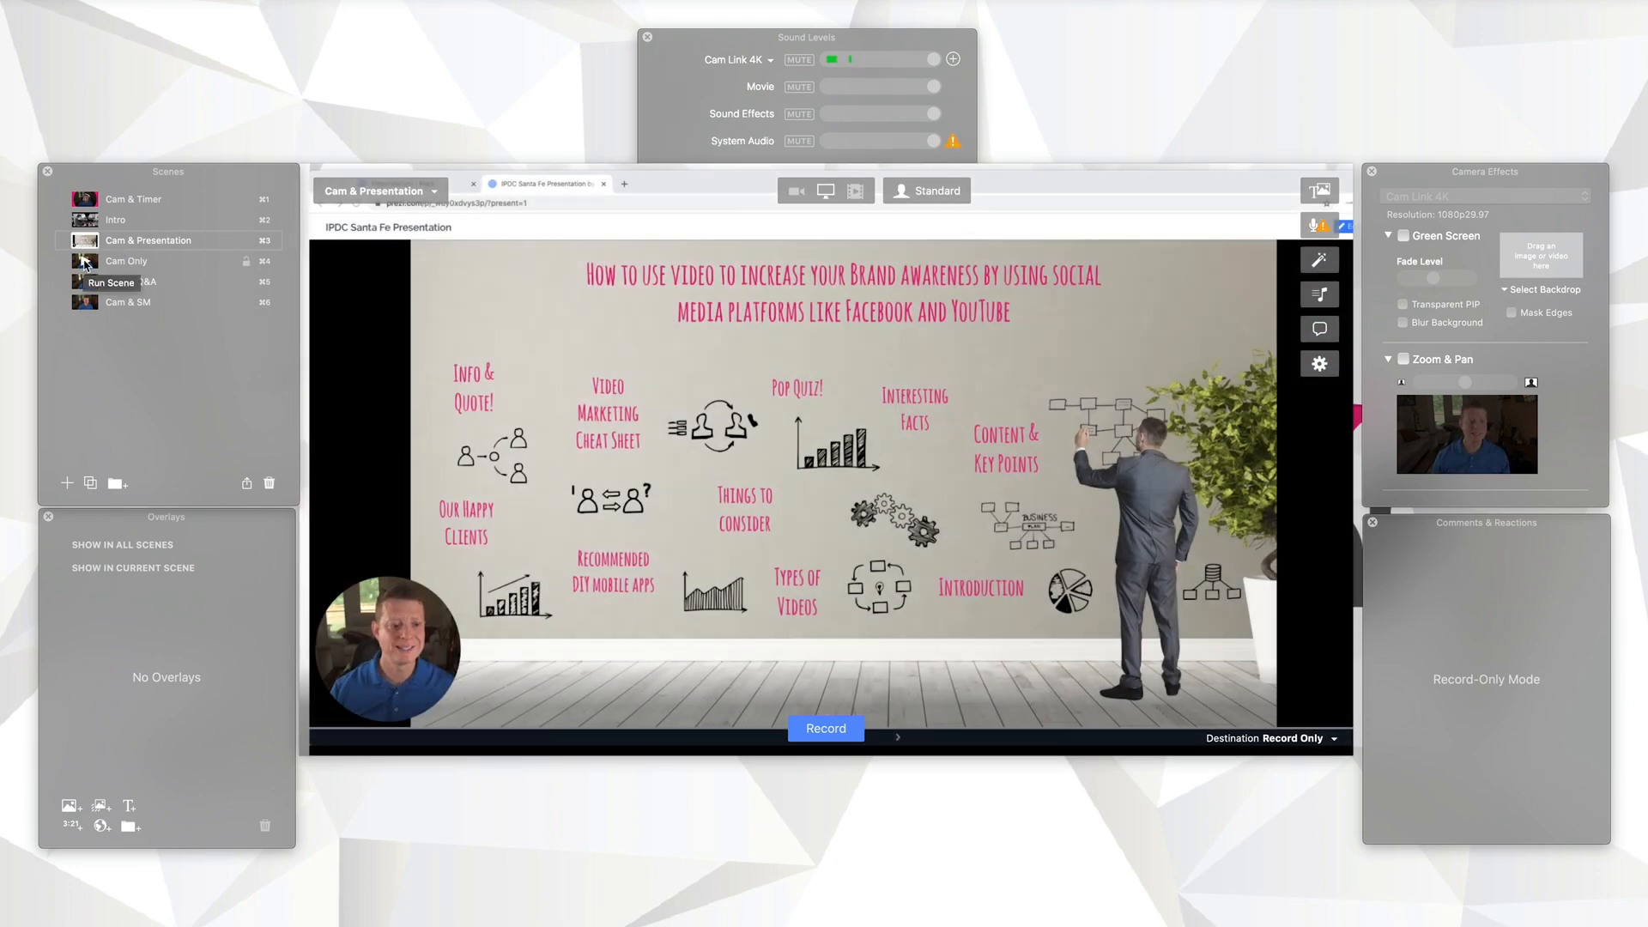
Step: Run the Cam Only scene and try the built-in FaceTime camera before returning to Cam Link 4K
{"action": "left_click", "coordinate": [84, 261]}
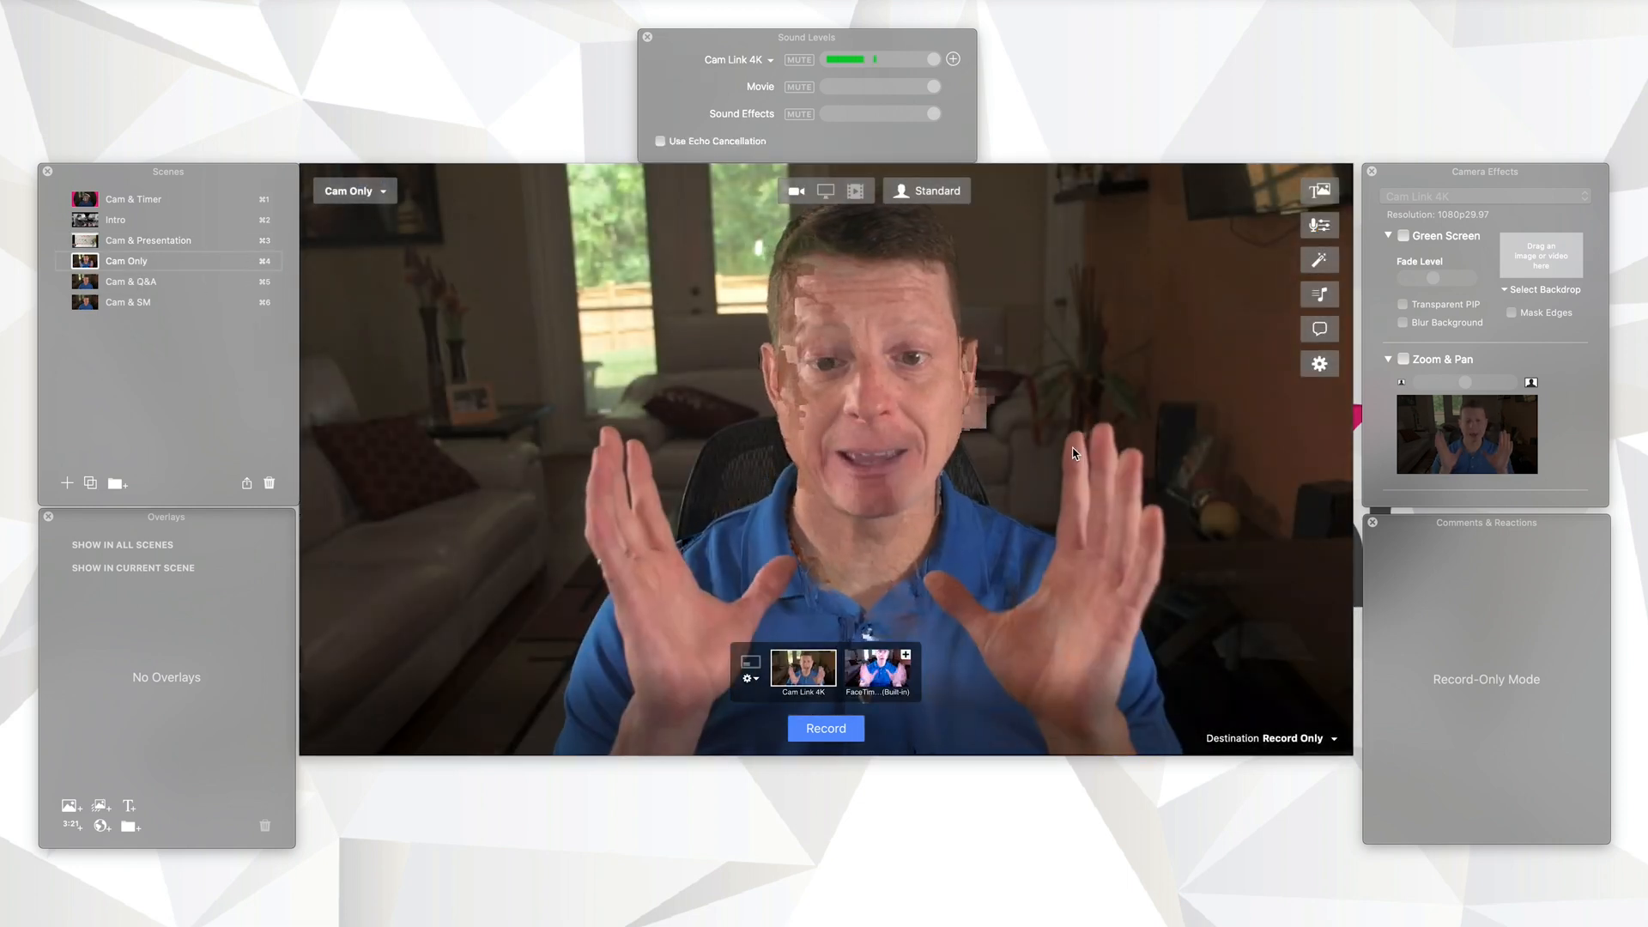
{"action": "mouse_move", "coordinate": [878, 674]}
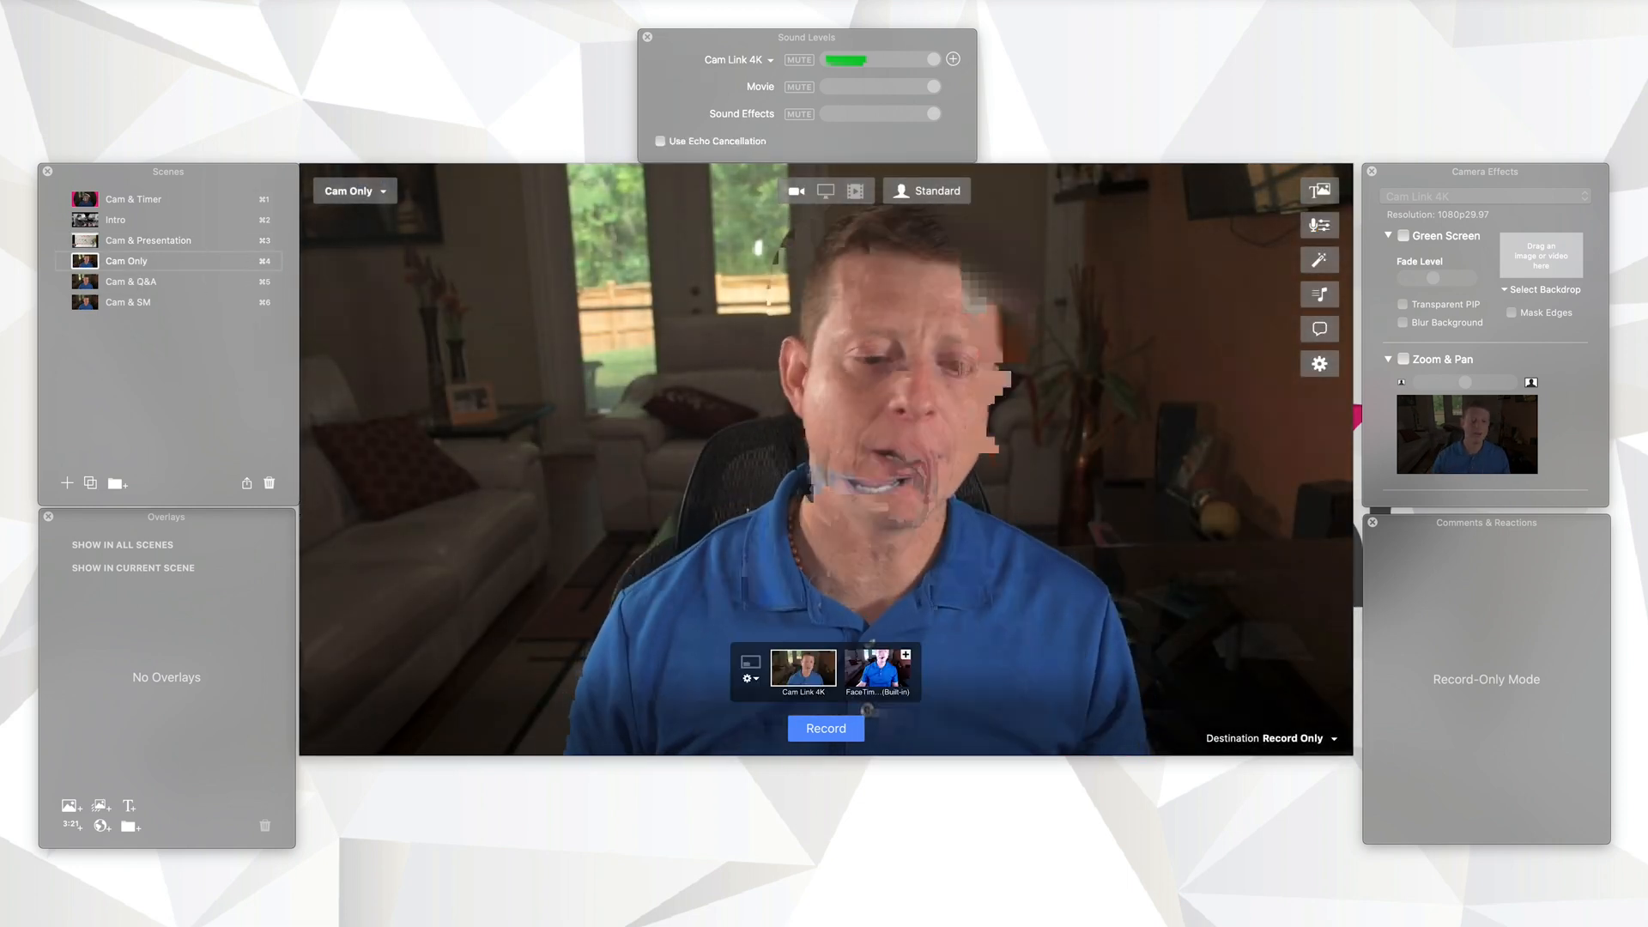
{"action": "left_click", "coordinate": [881, 672]}
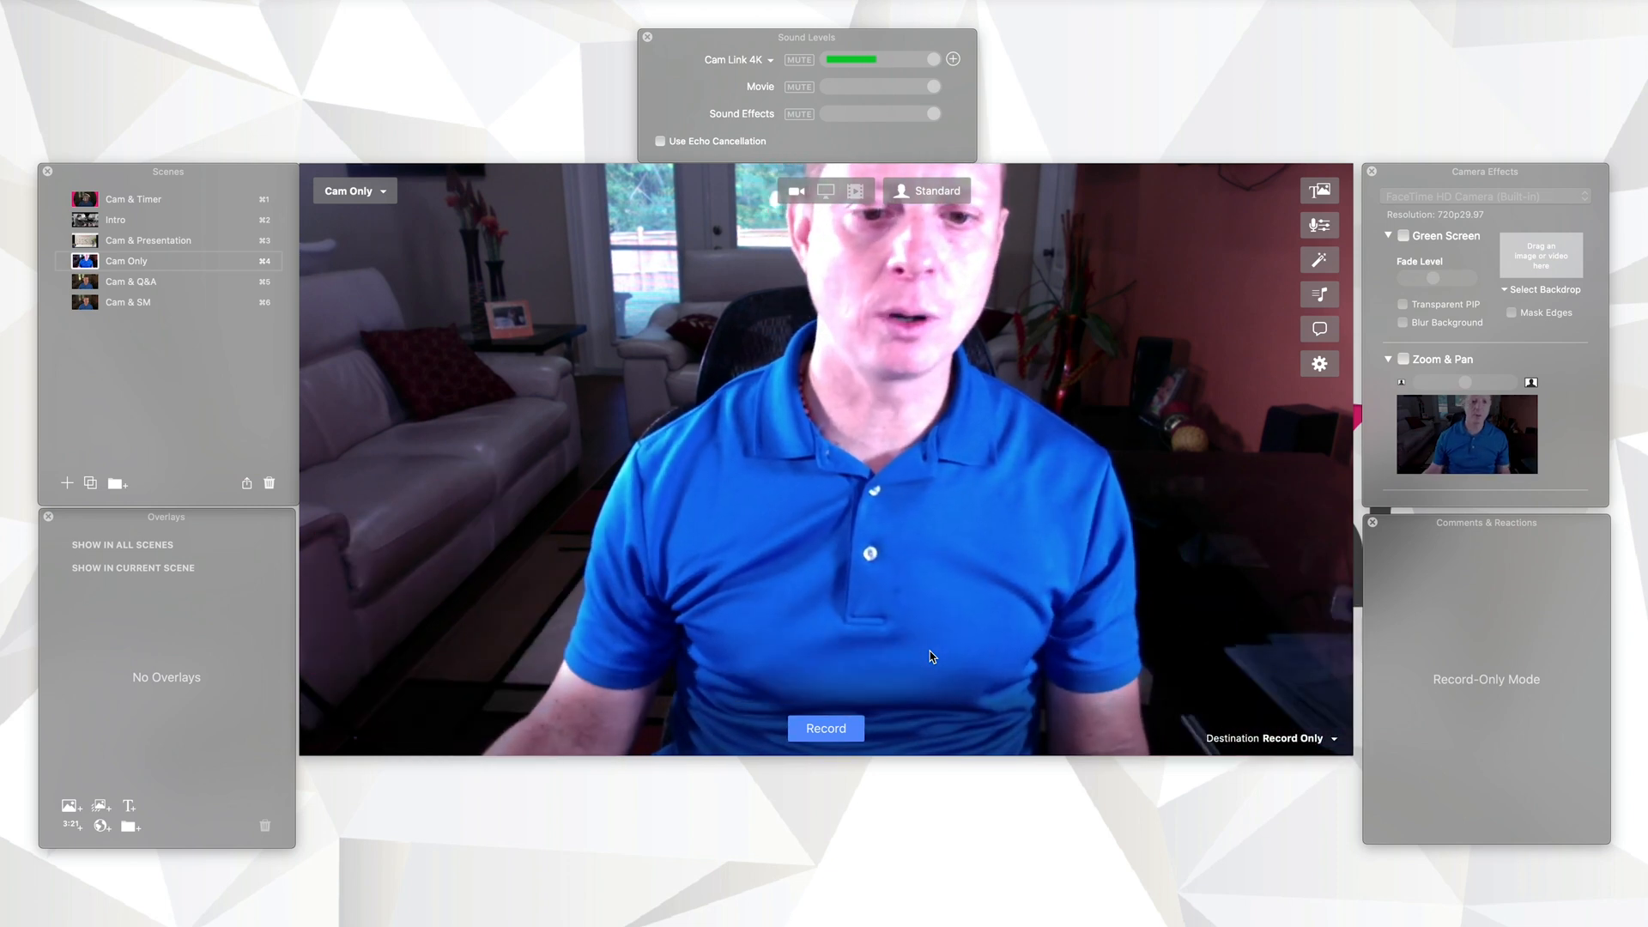
{"action": "left_click", "coordinate": [806, 675]}
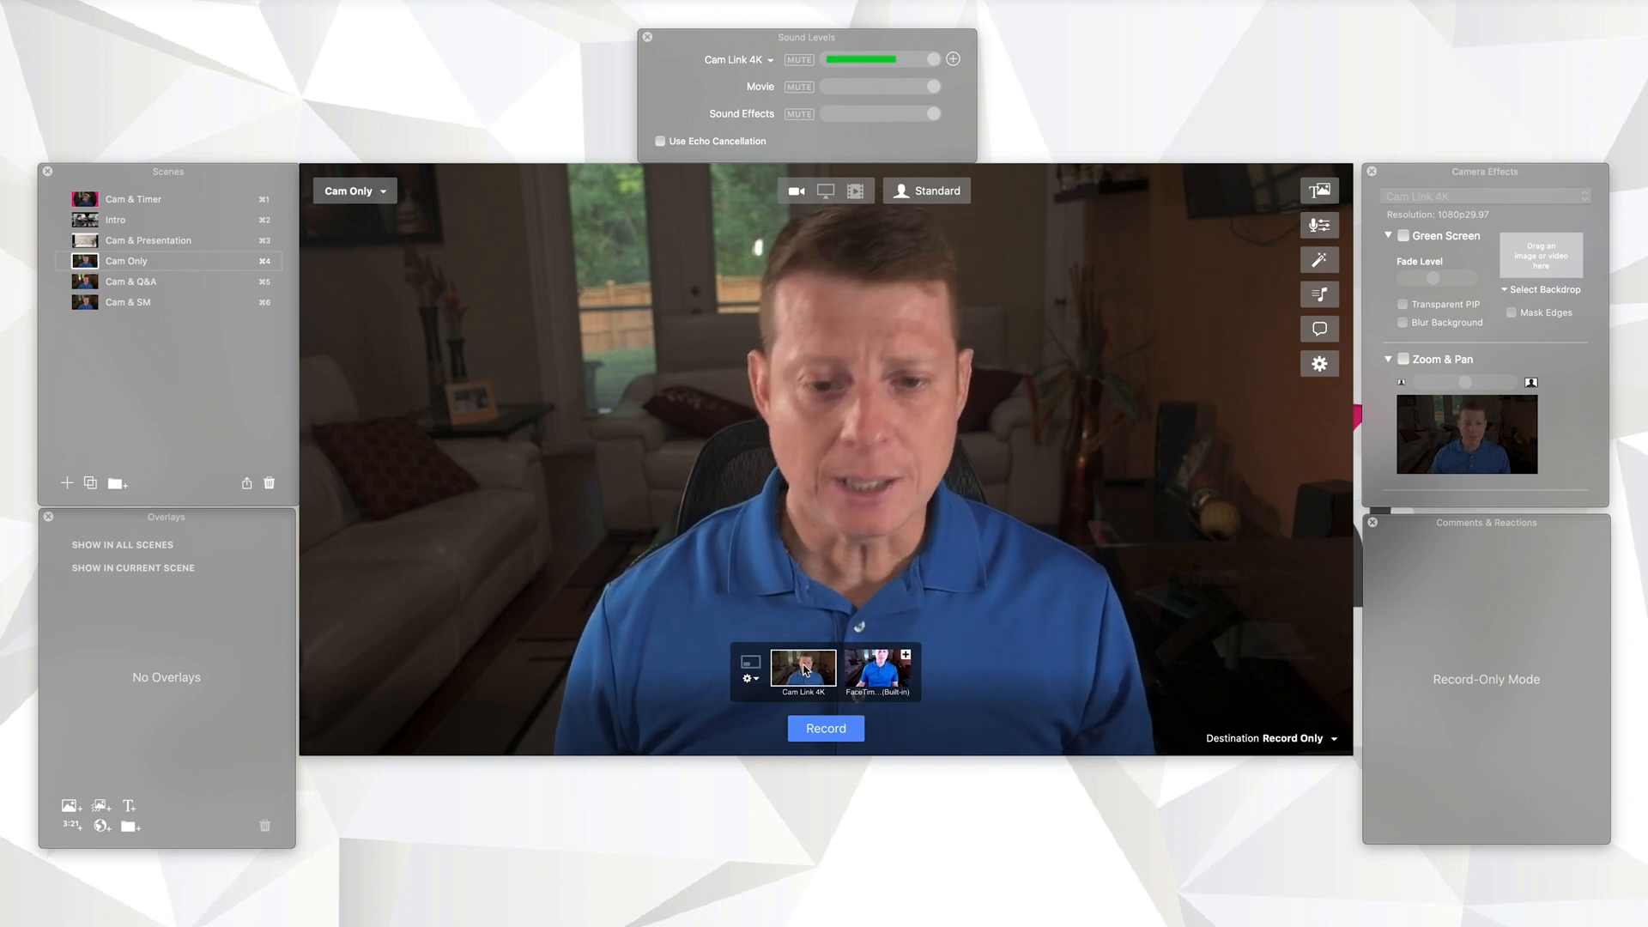
Step: Try showing the FaceTime camera side by side with Cam Link 4K, and return to the single camera view
{"action": "left_click", "coordinate": [907, 656]}
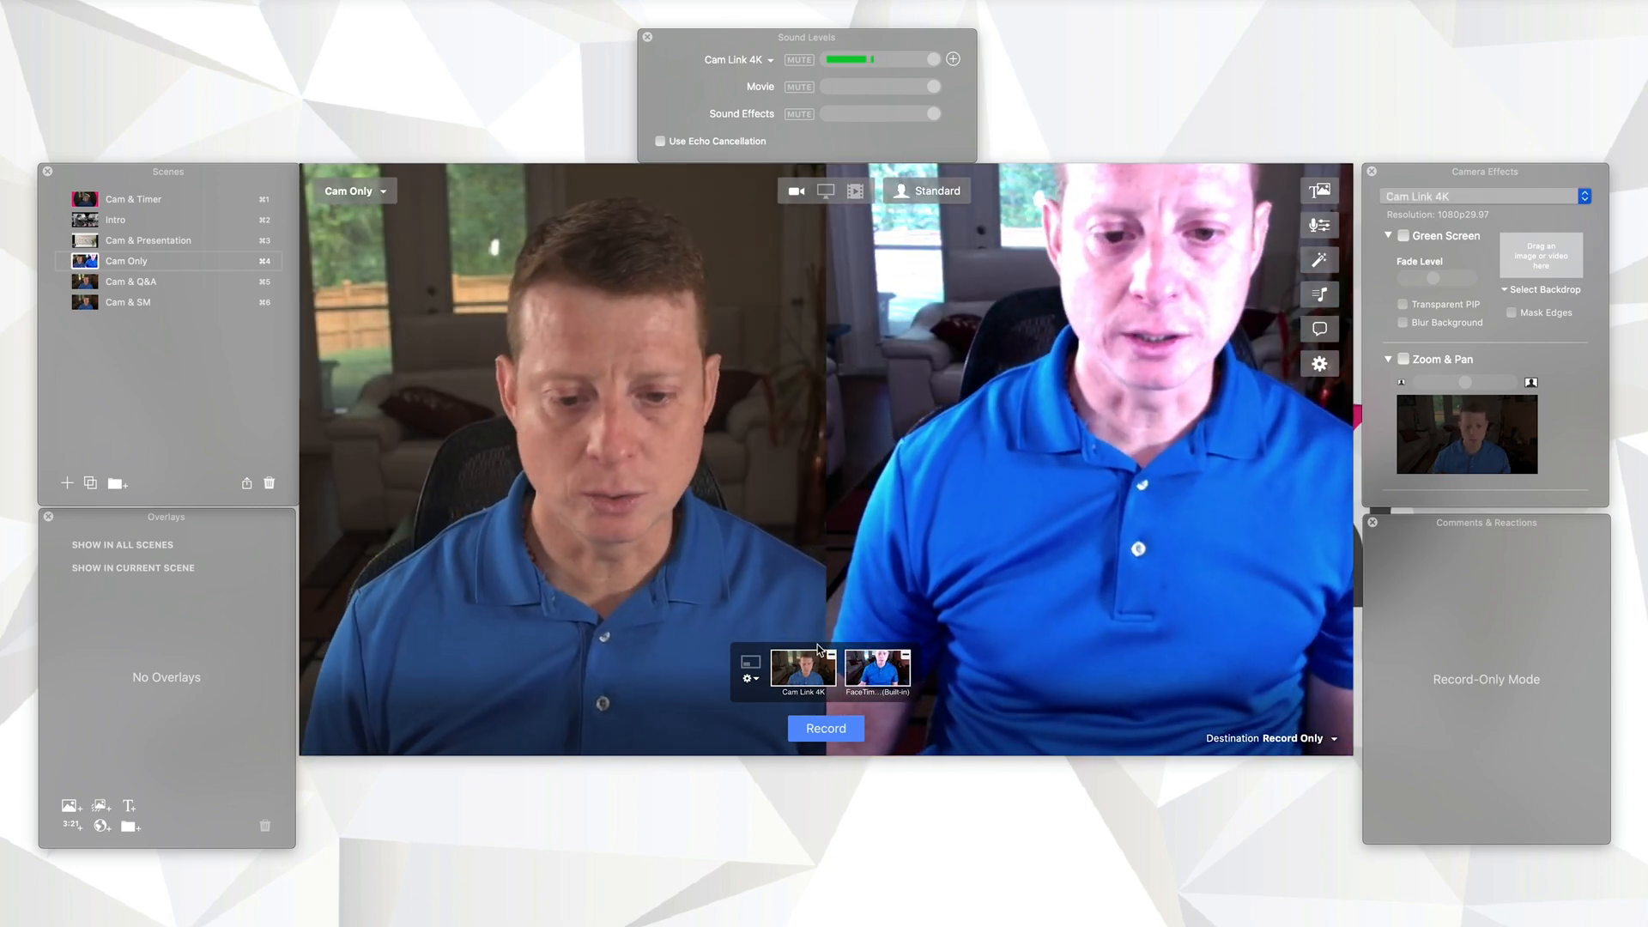
{"action": "left_click", "coordinate": [907, 656]}
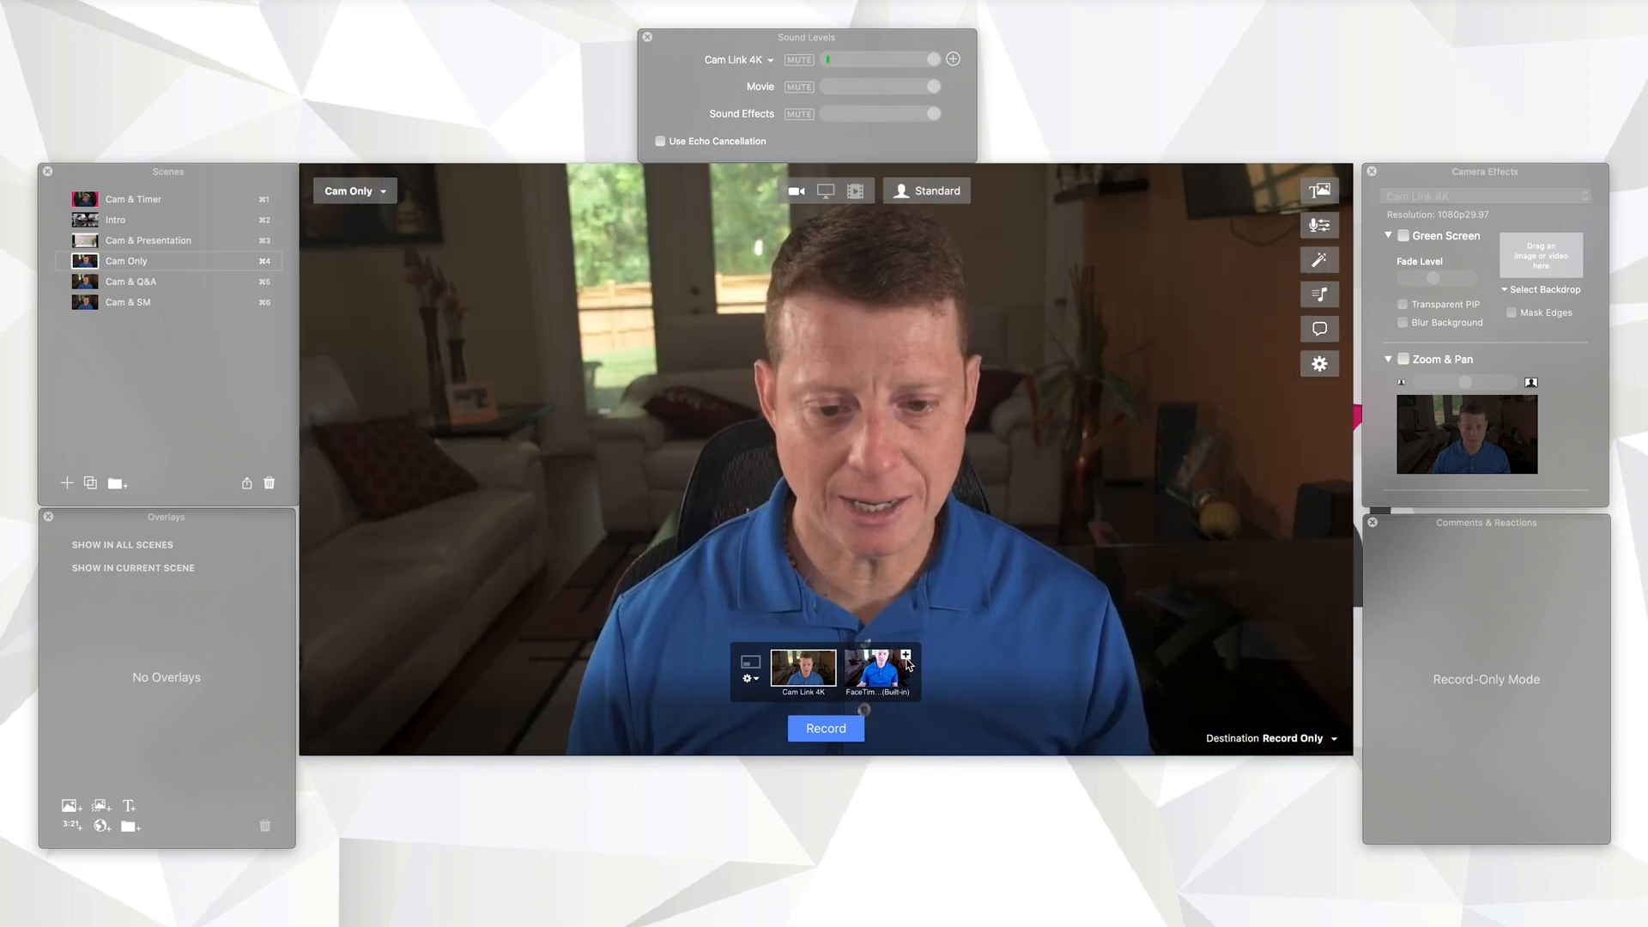
{"action": "left_click", "coordinate": [906, 656]}
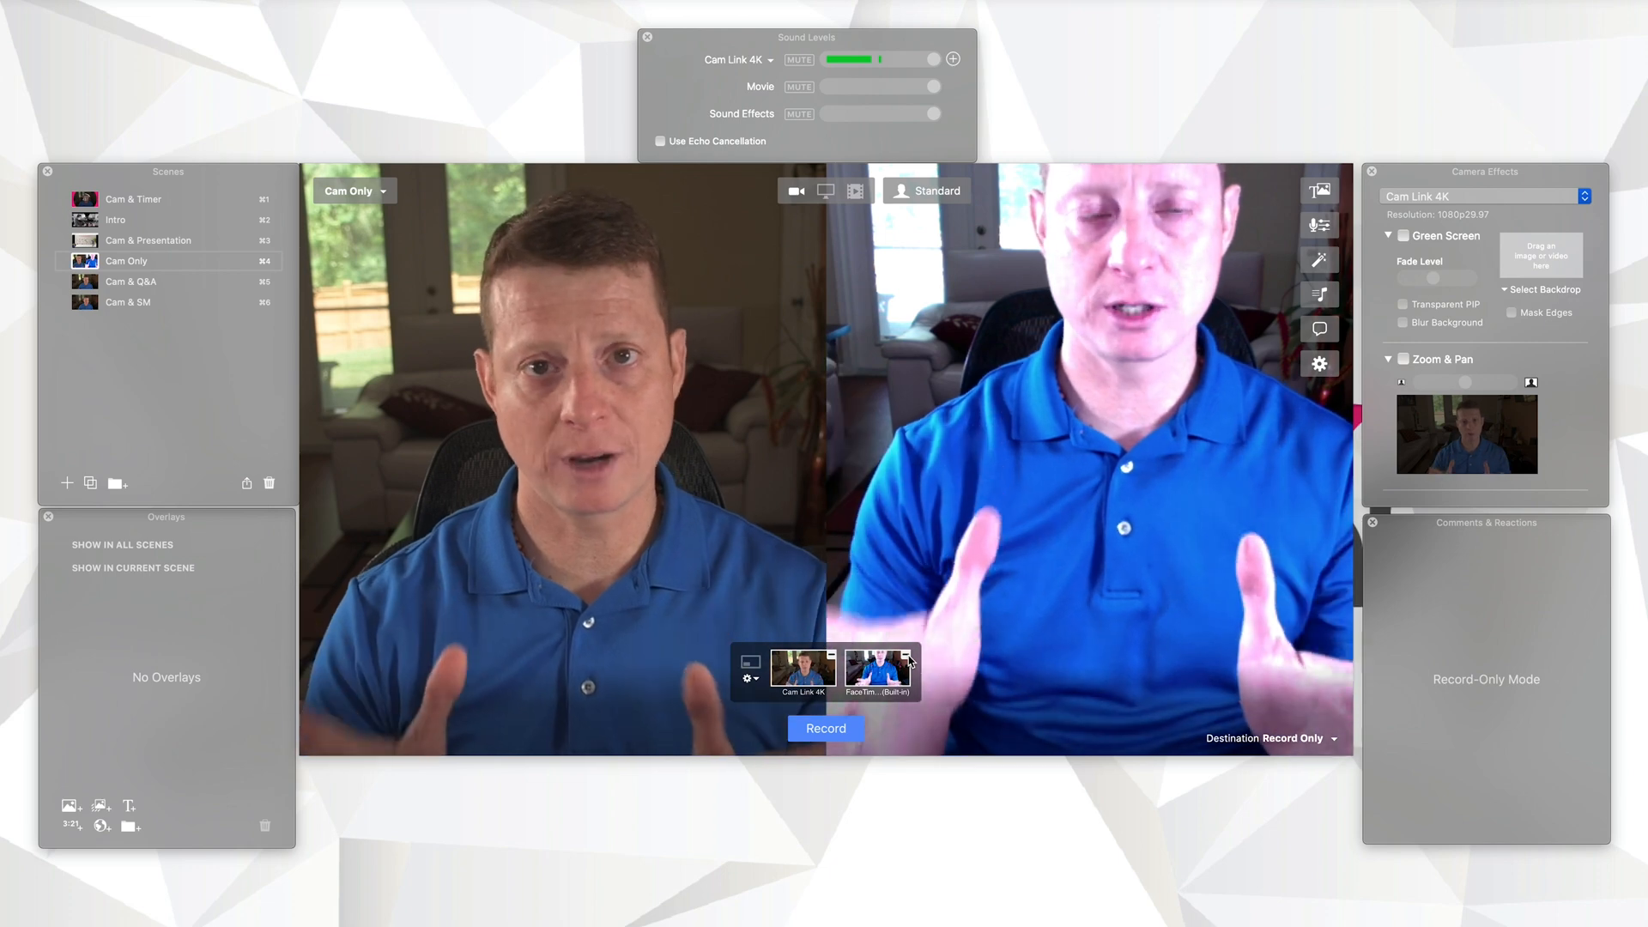
{"action": "left_click", "coordinate": [908, 657]}
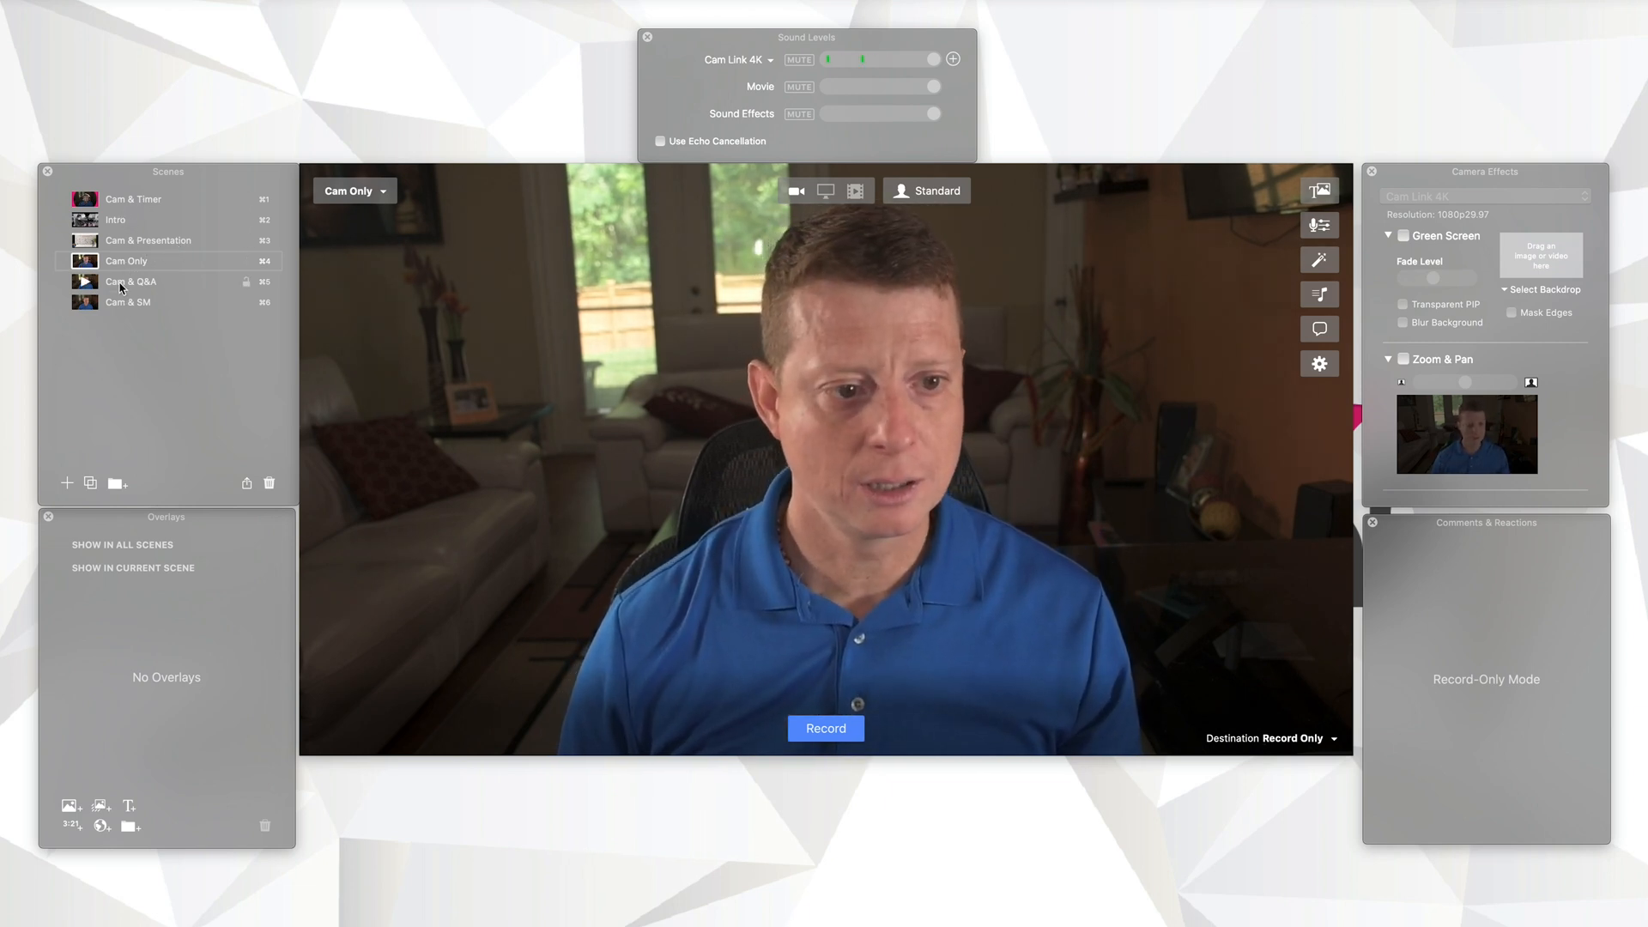
Step: Add Q&A Graphic.mov as an animated overlay to the Cam & Q&A scene
{"action": "left_click", "coordinate": [87, 282]}
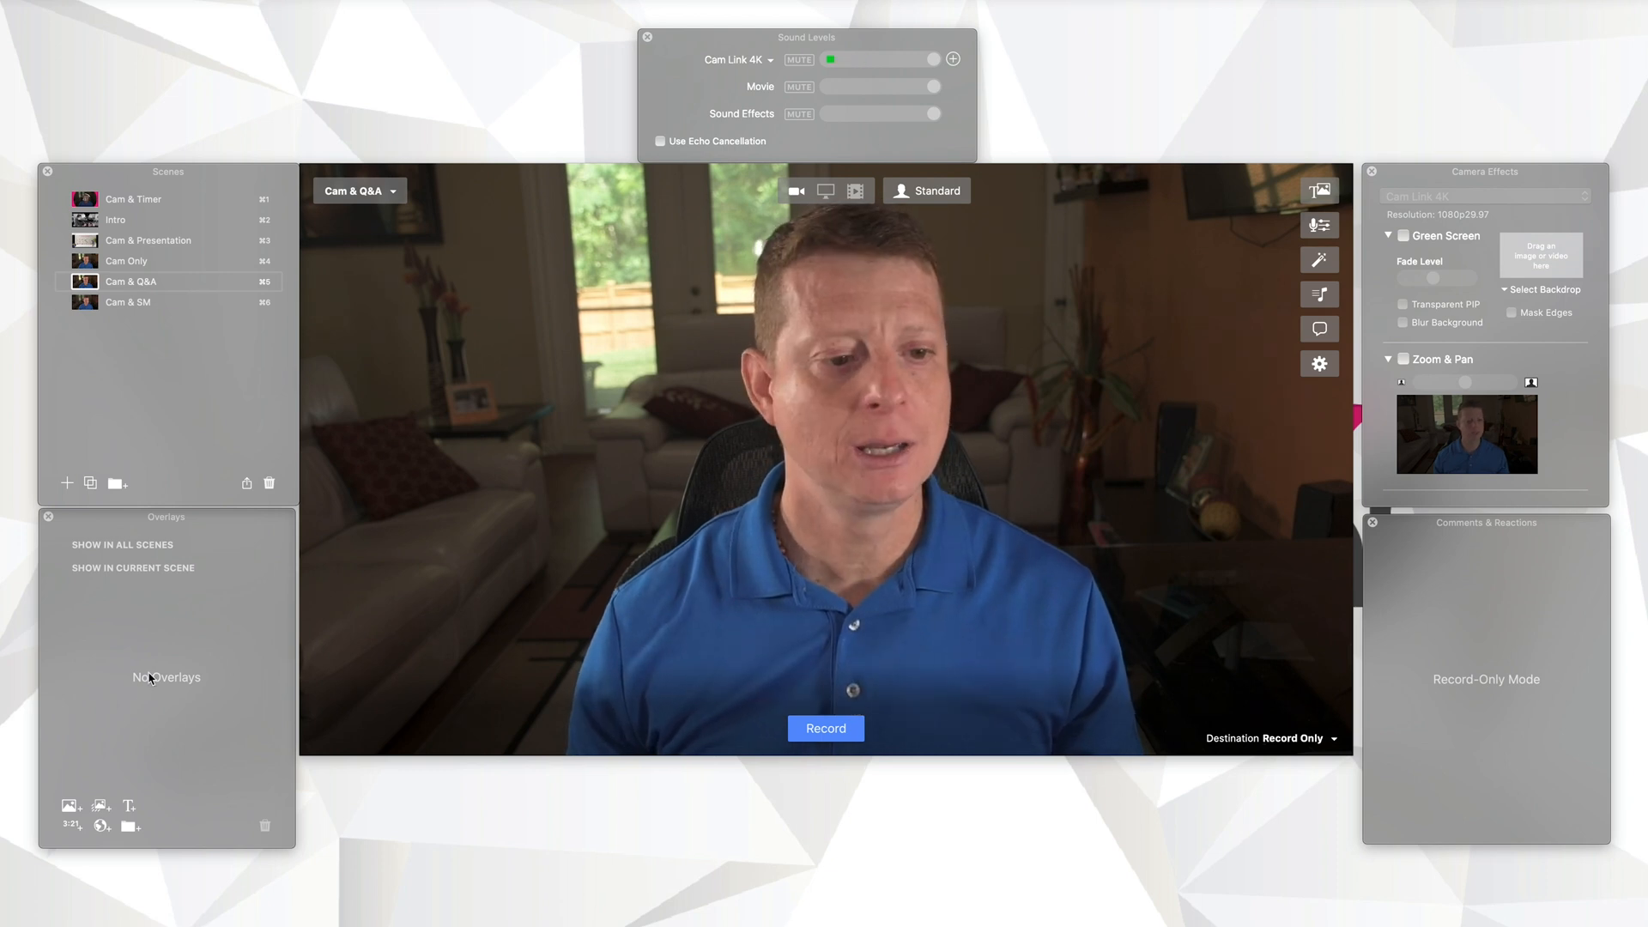
{"action": "left_click", "coordinate": [97, 807]}
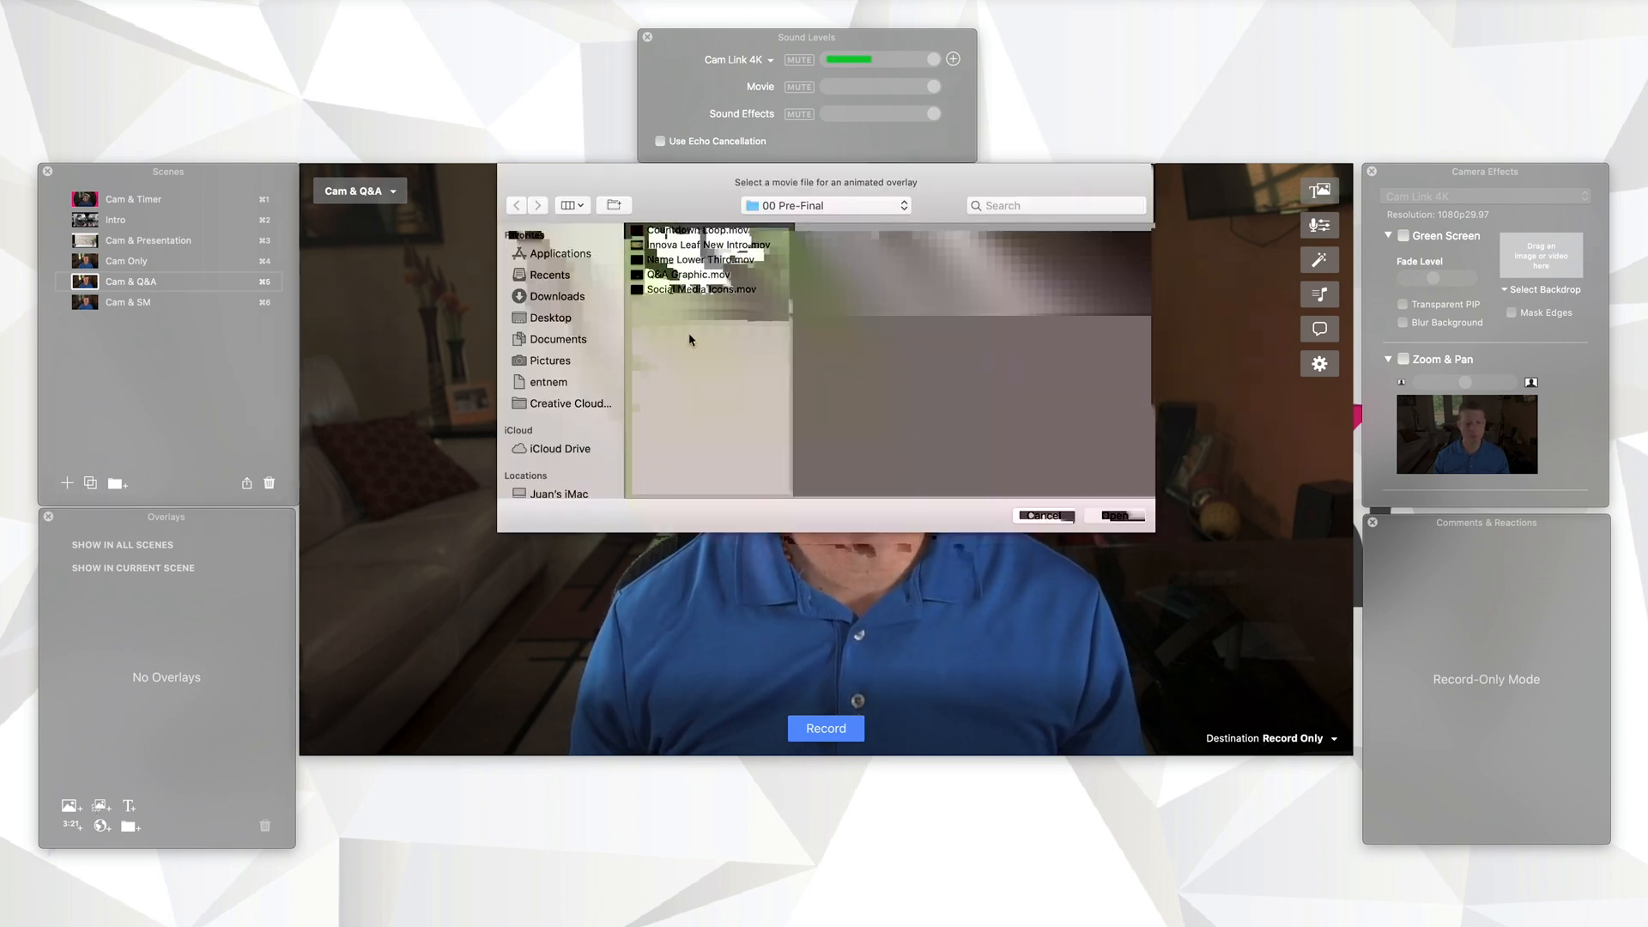
{"action": "left_click", "coordinate": [674, 277]}
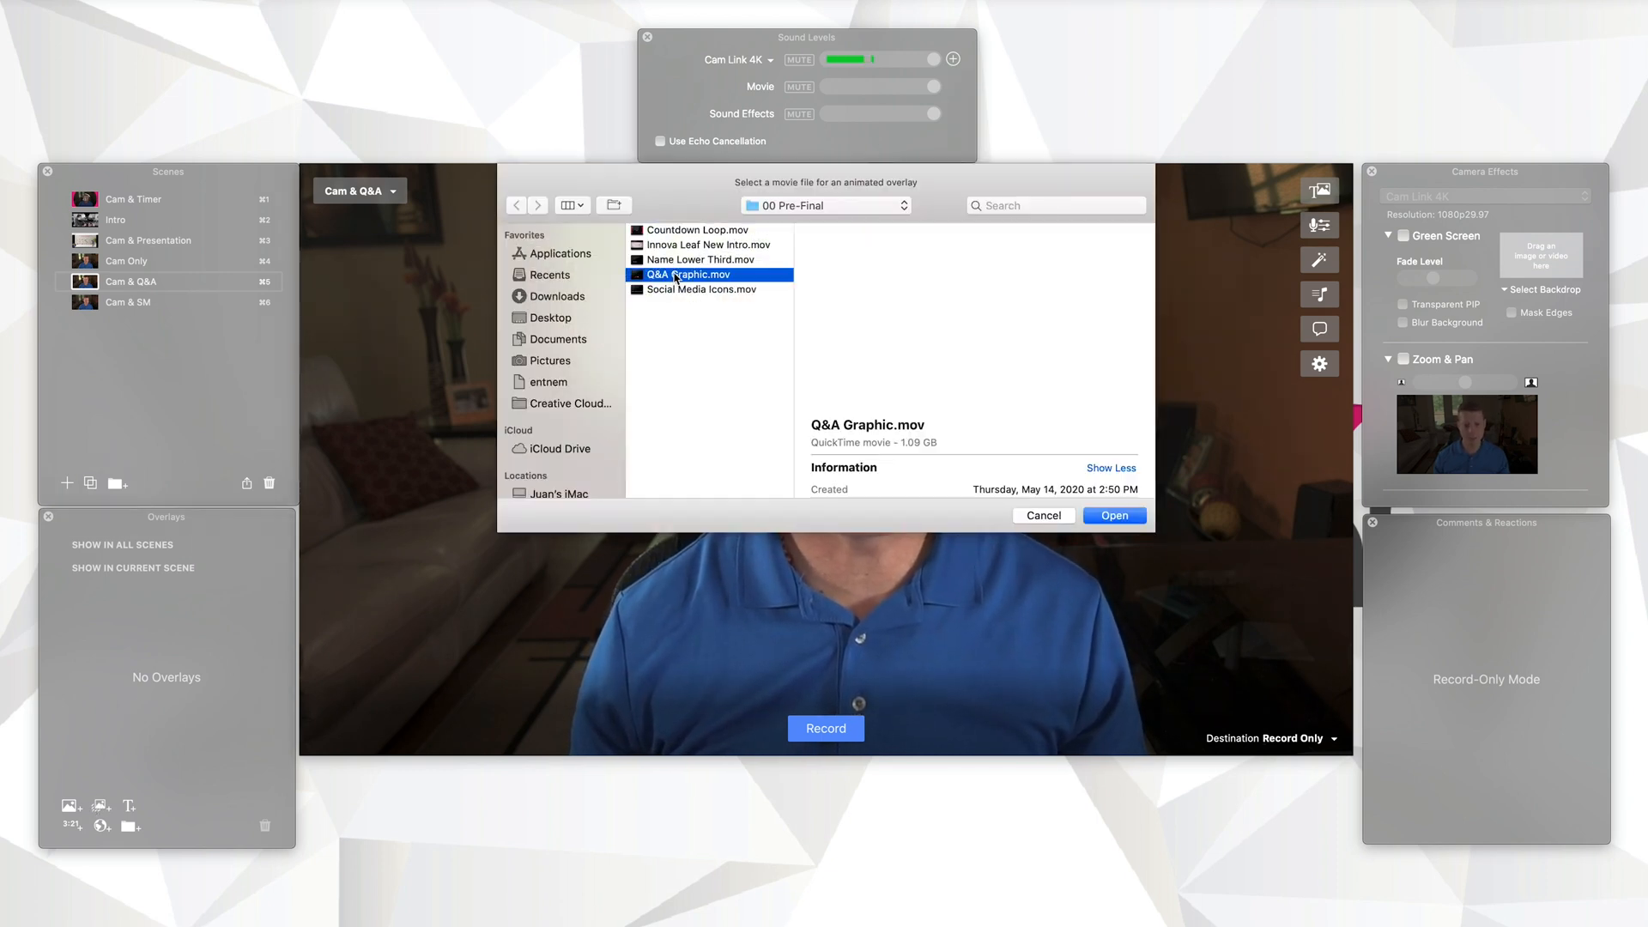
{"action": "left_click", "coordinate": [1099, 518]}
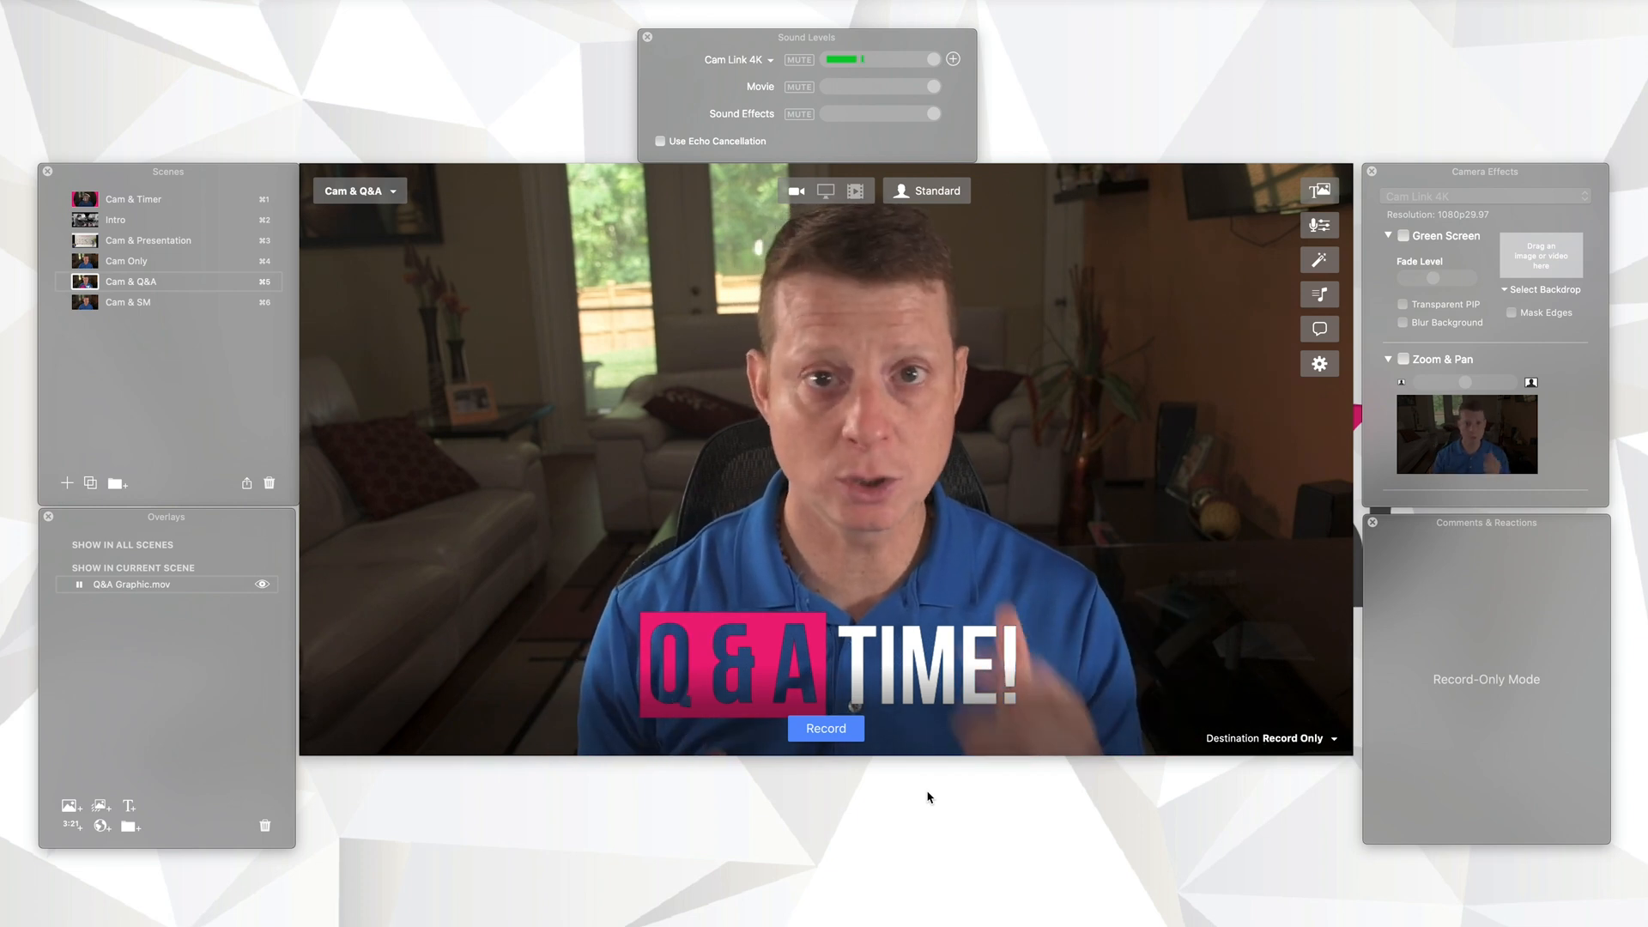
Step: Add Name Lower Third.mov as an animated overlay to the Cam Only scene and Social Media Icons.mov to the Cam & SM scene
{"action": "left_click", "coordinate": [84, 263]}
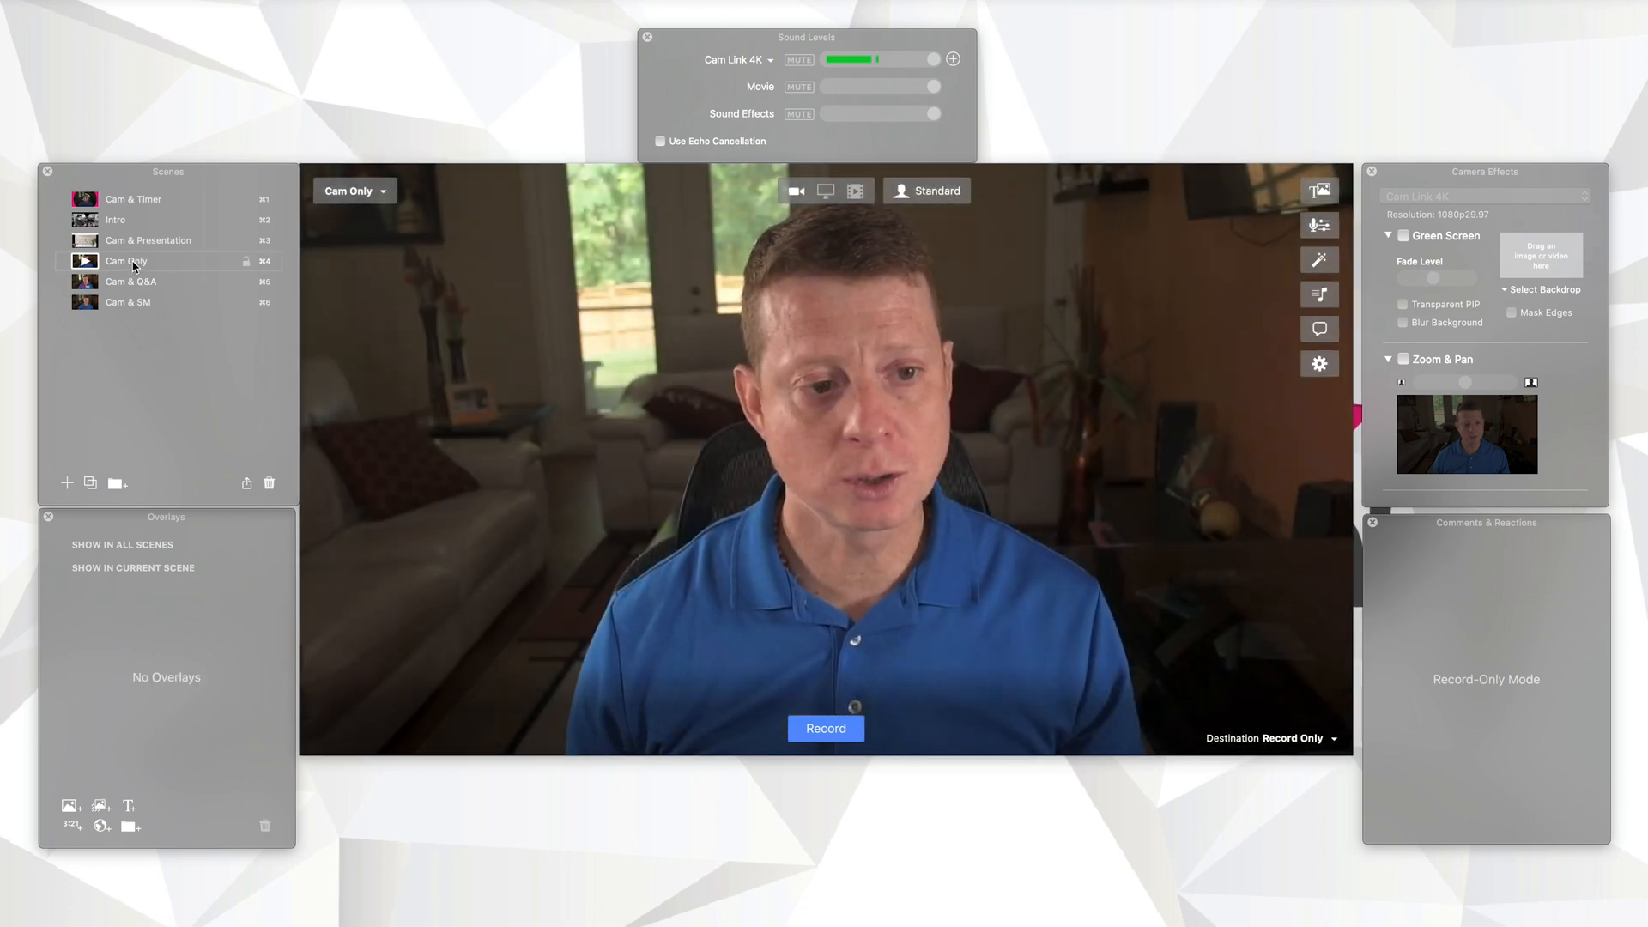
{"action": "mouse_move", "coordinate": [967, 550]}
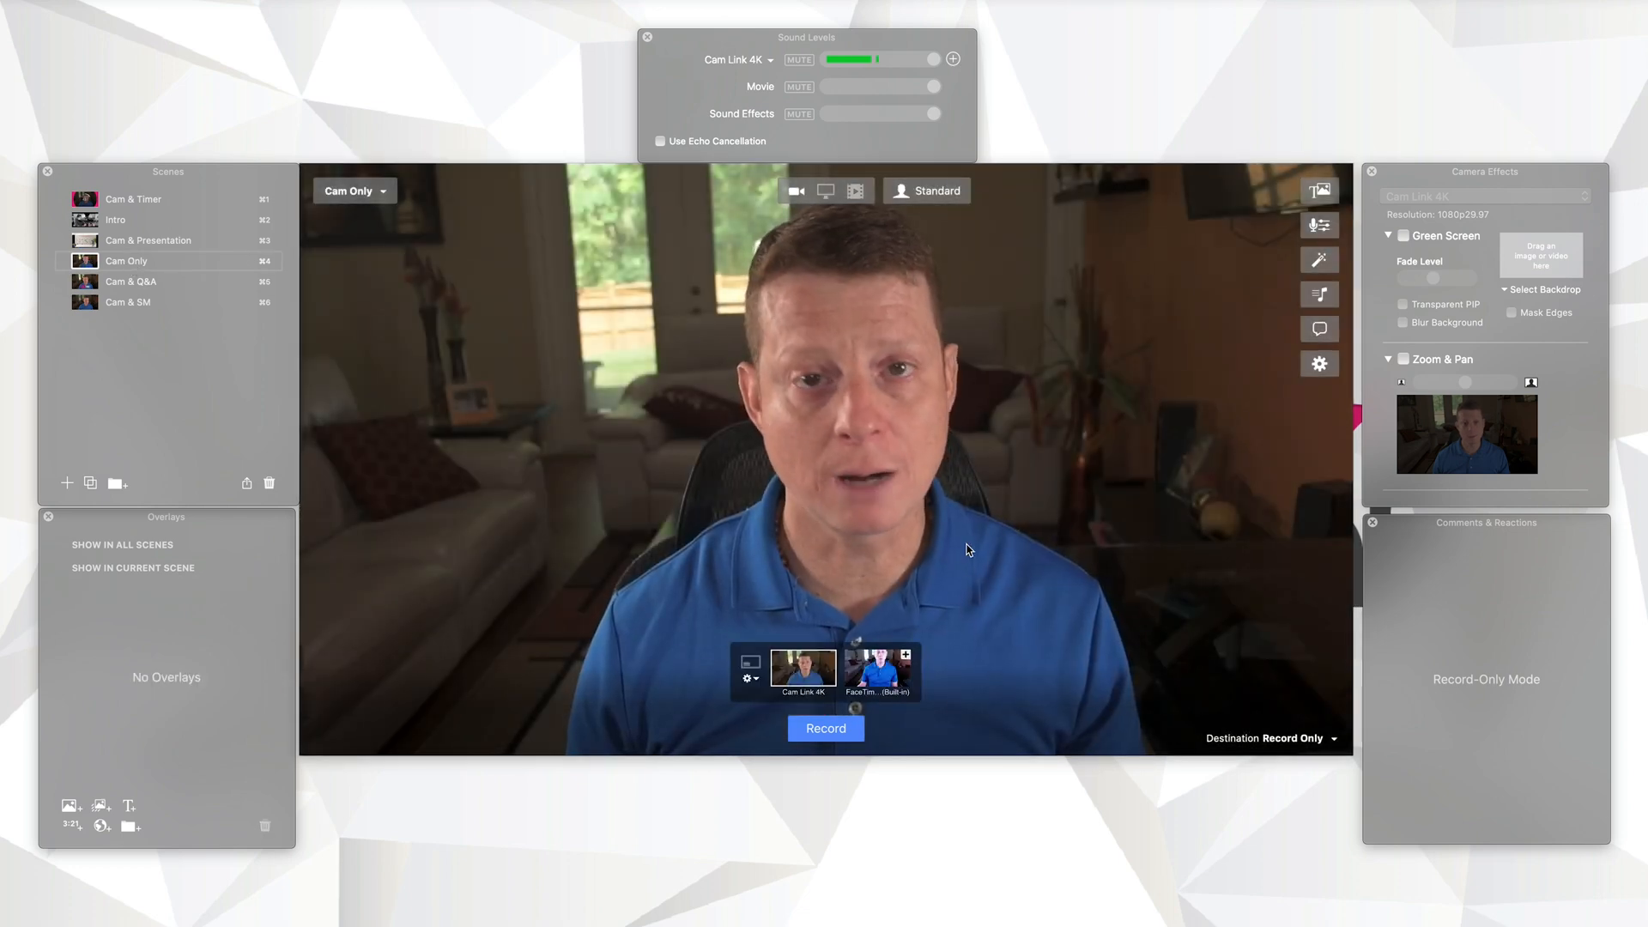
{"action": "left_click", "coordinate": [100, 807]}
{"action": "left_click", "coordinate": [1113, 516]}
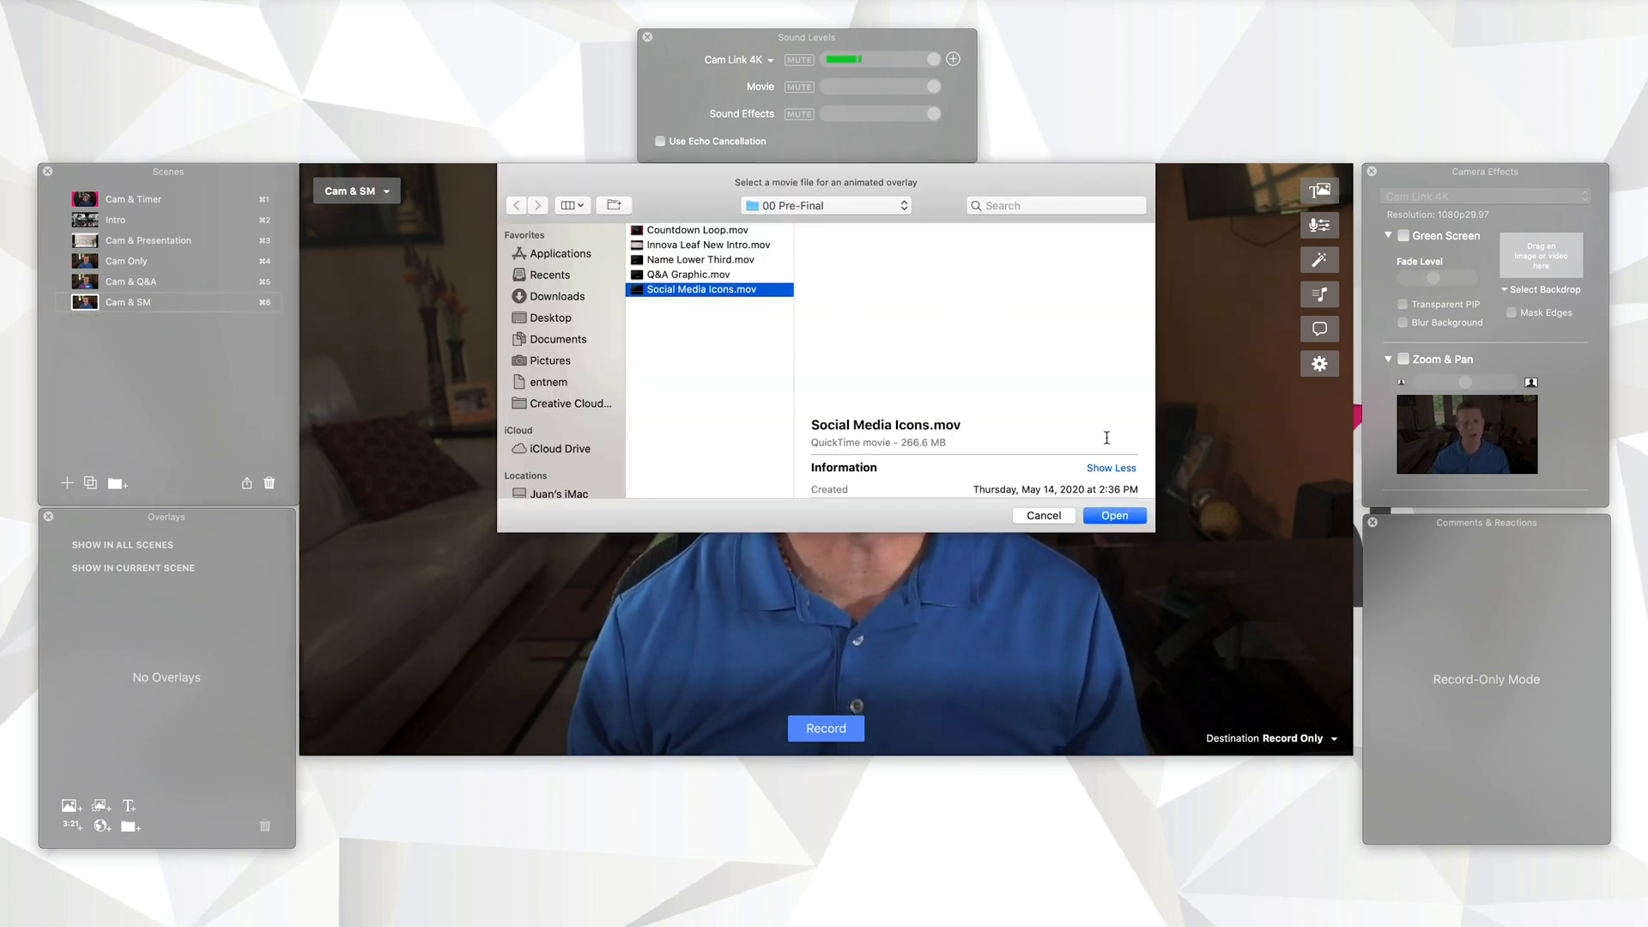
{"action": "left_click", "coordinate": [1114, 516]}
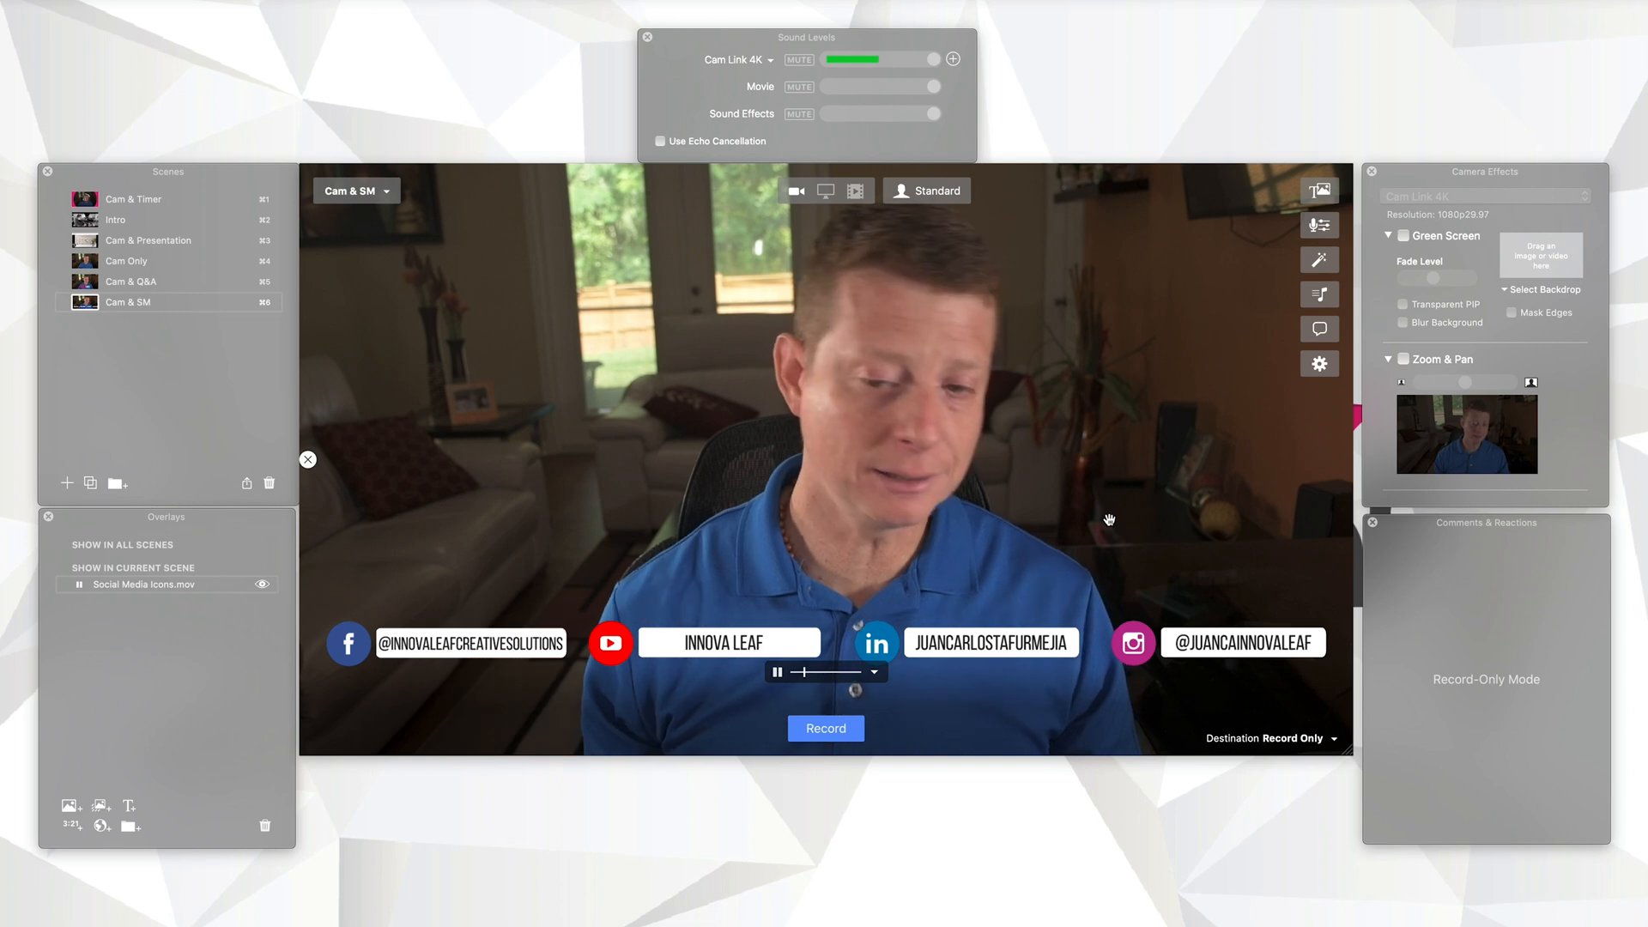
Step: Run all six scenes in order, from Cam & Timer to Cam & SM, to check their overlays and sources
{"action": "left_click", "coordinate": [85, 200]}
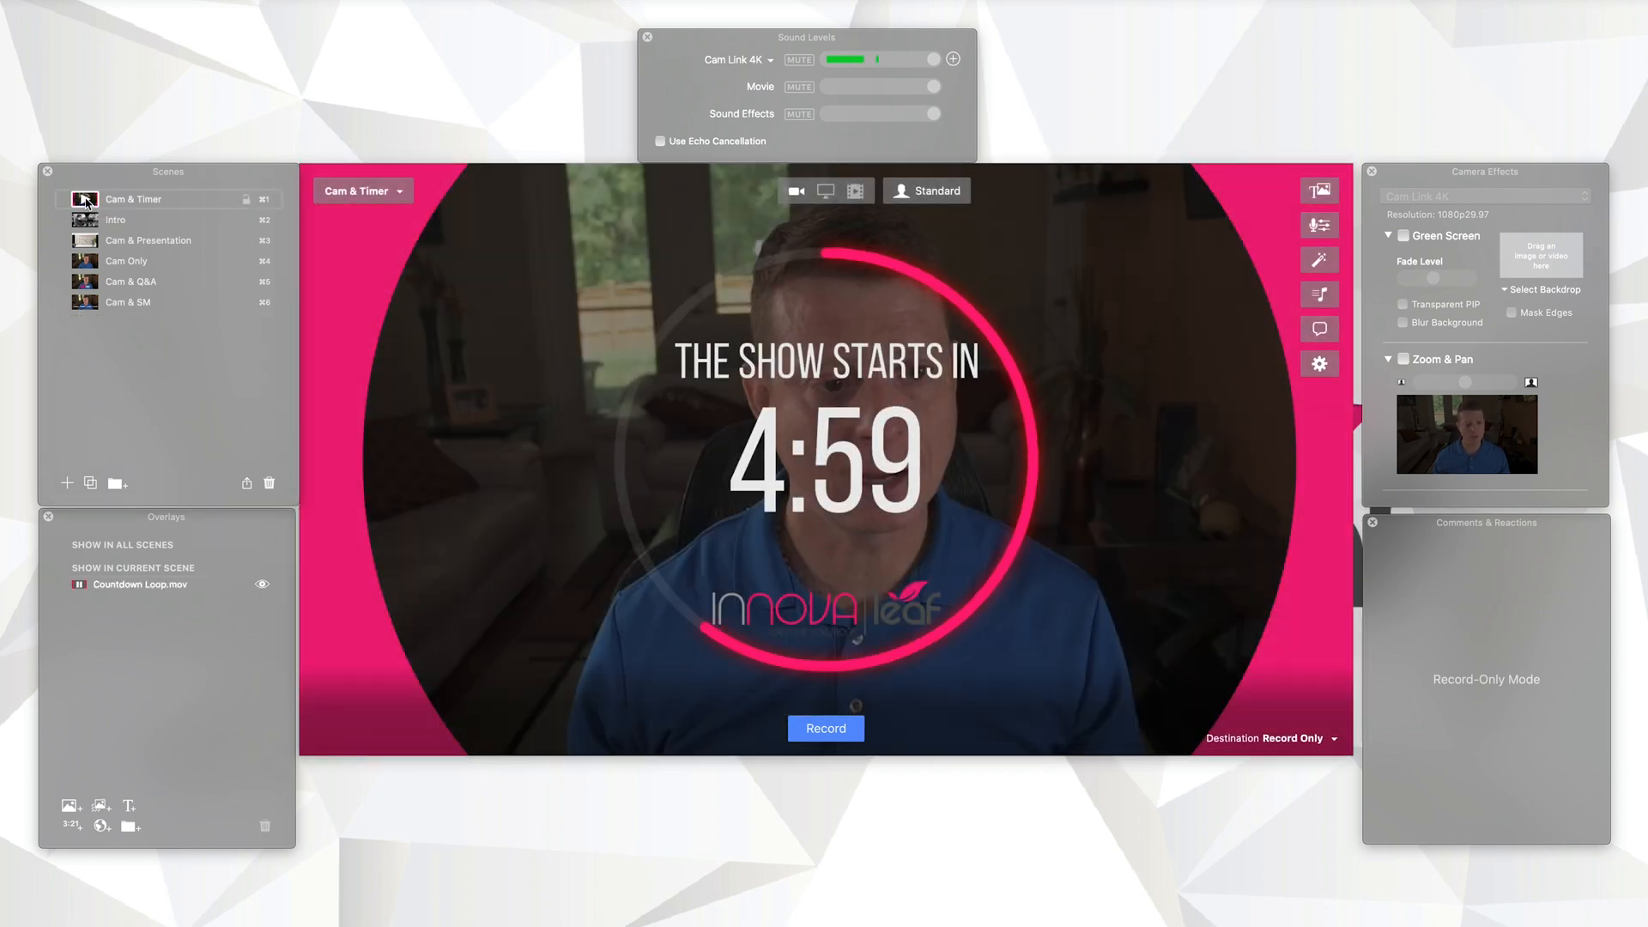
{"action": "left_click", "coordinate": [85, 220]}
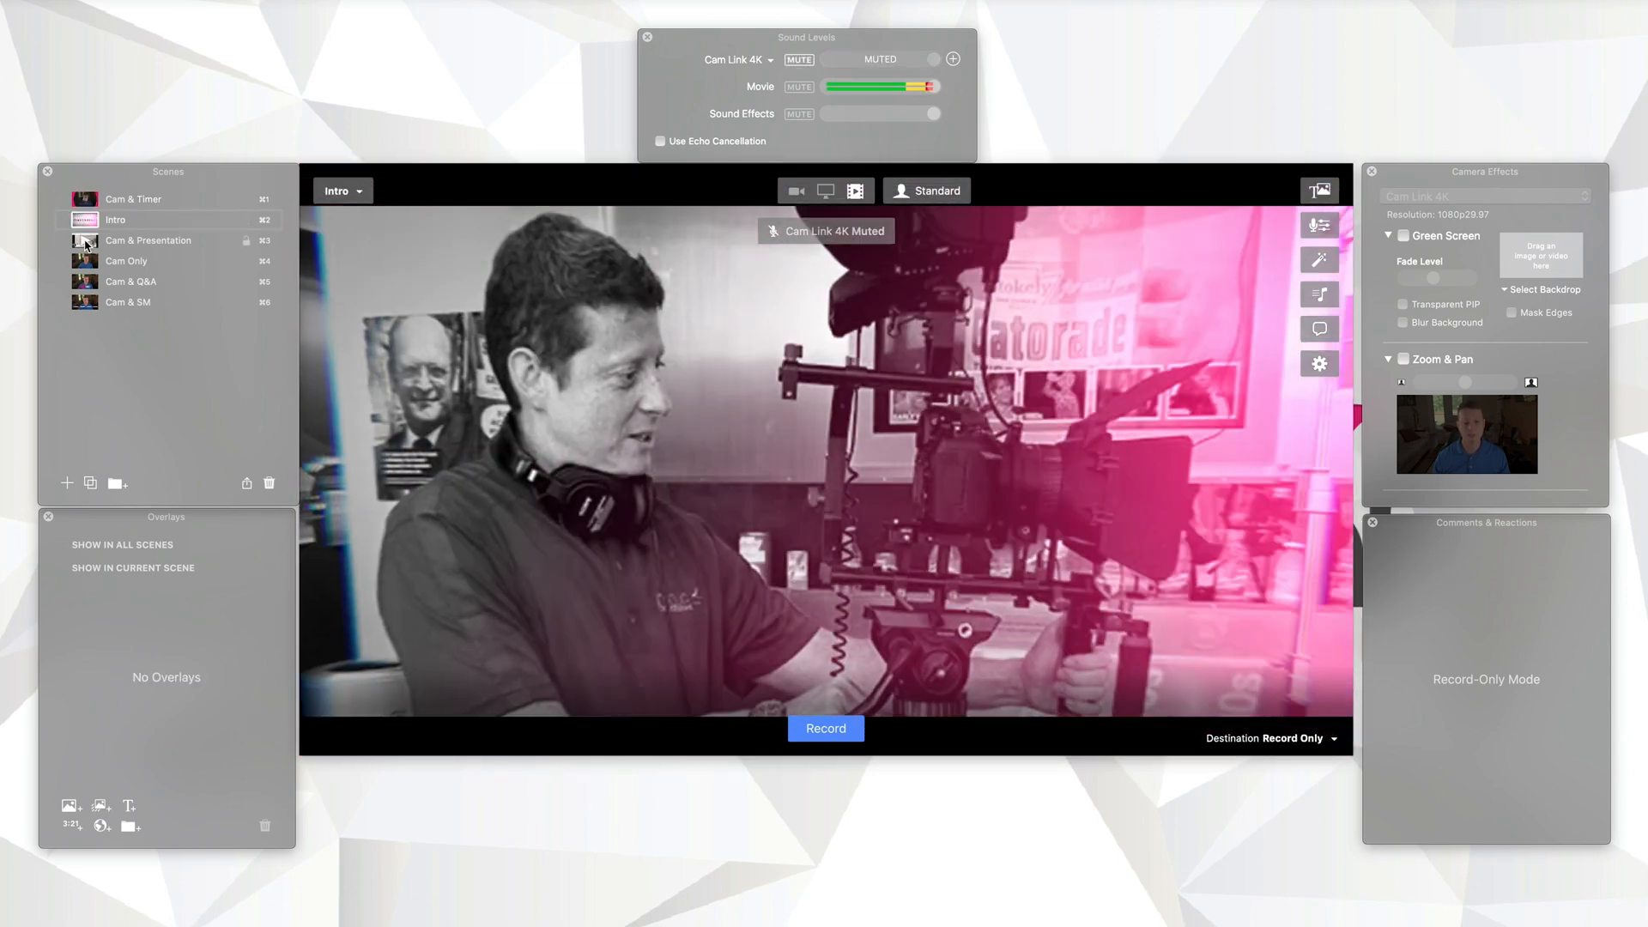
{"action": "left_click", "coordinate": [88, 243]}
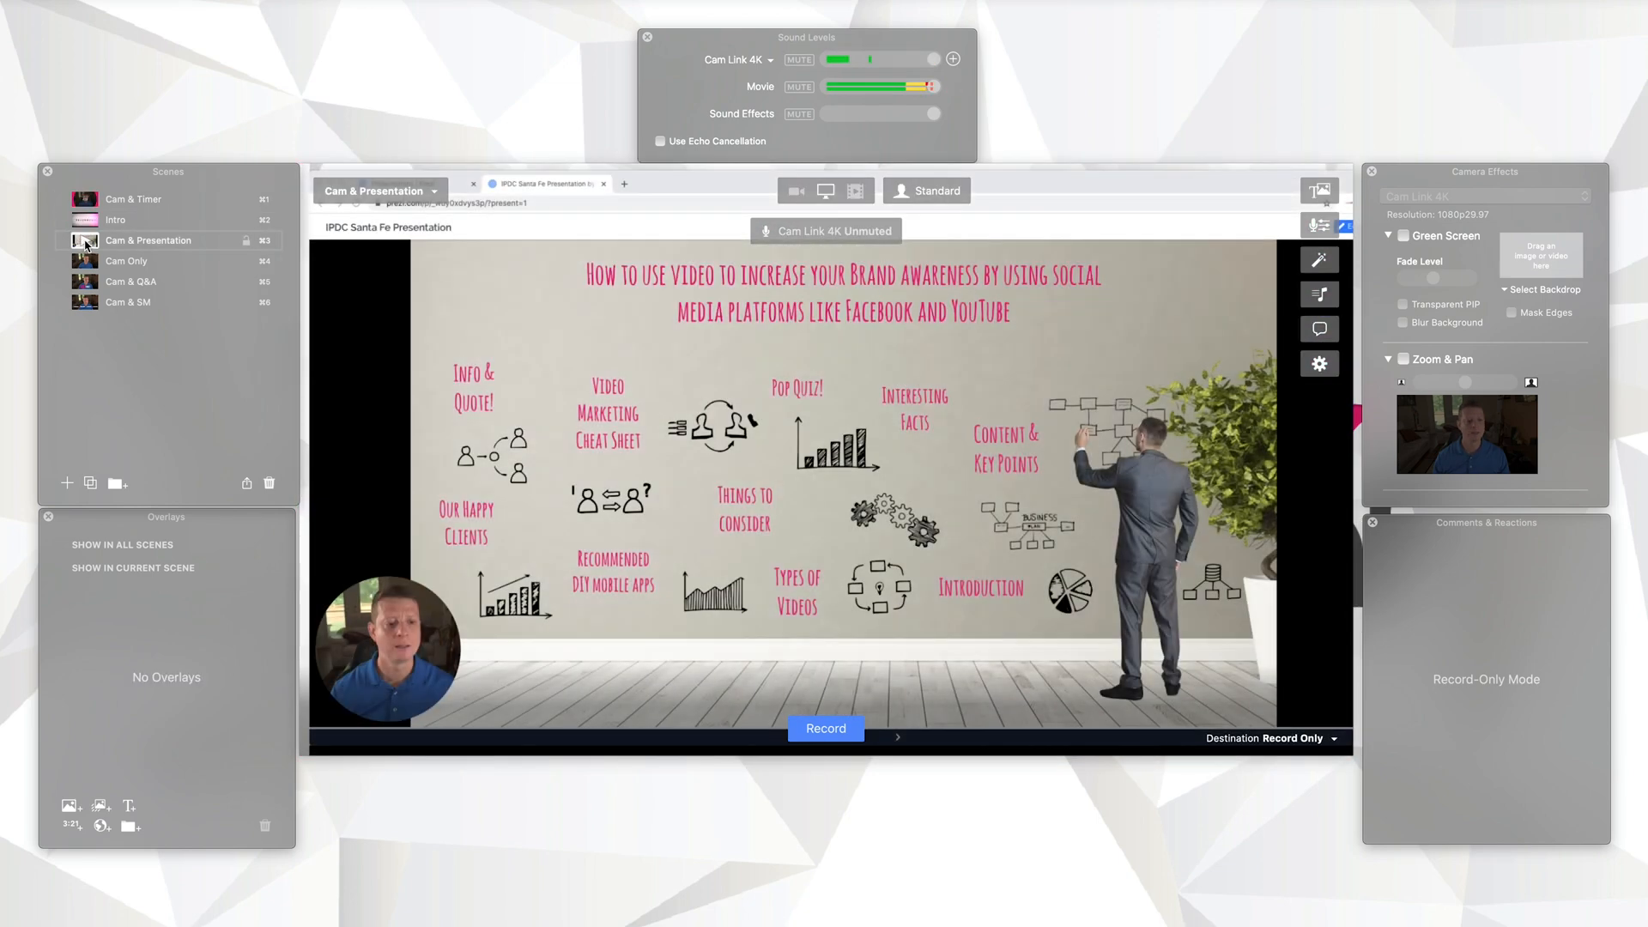
{"action": "left_click", "coordinate": [85, 262]}
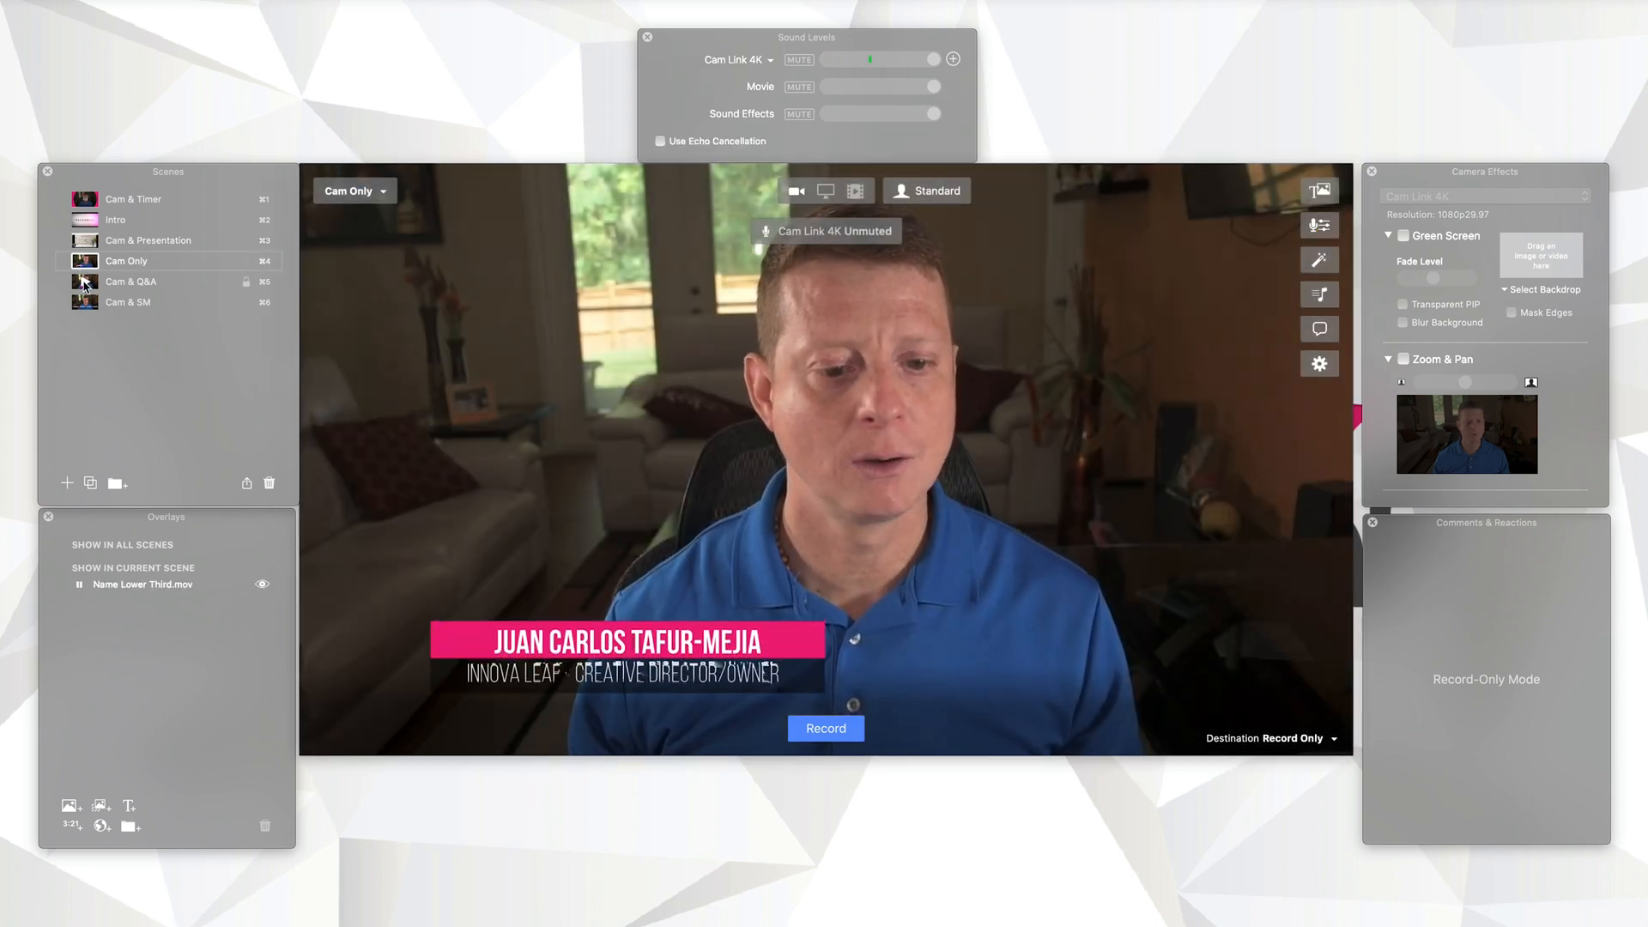
{"action": "left_click", "coordinate": [85, 282]}
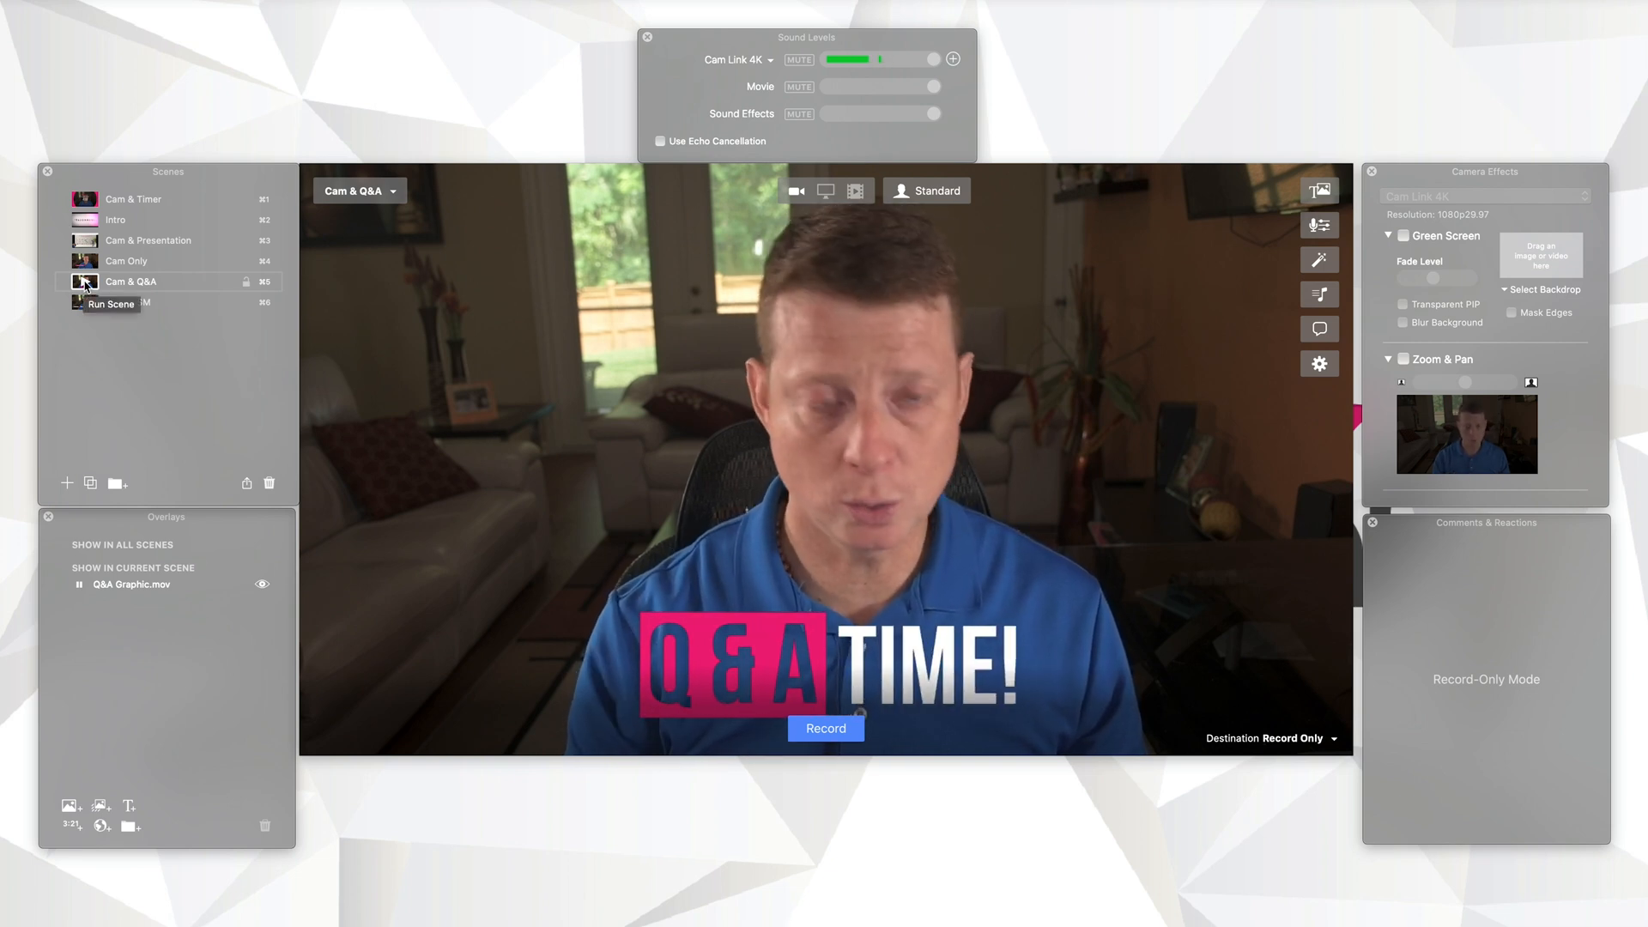
{"action": "left_click", "coordinate": [85, 303]}
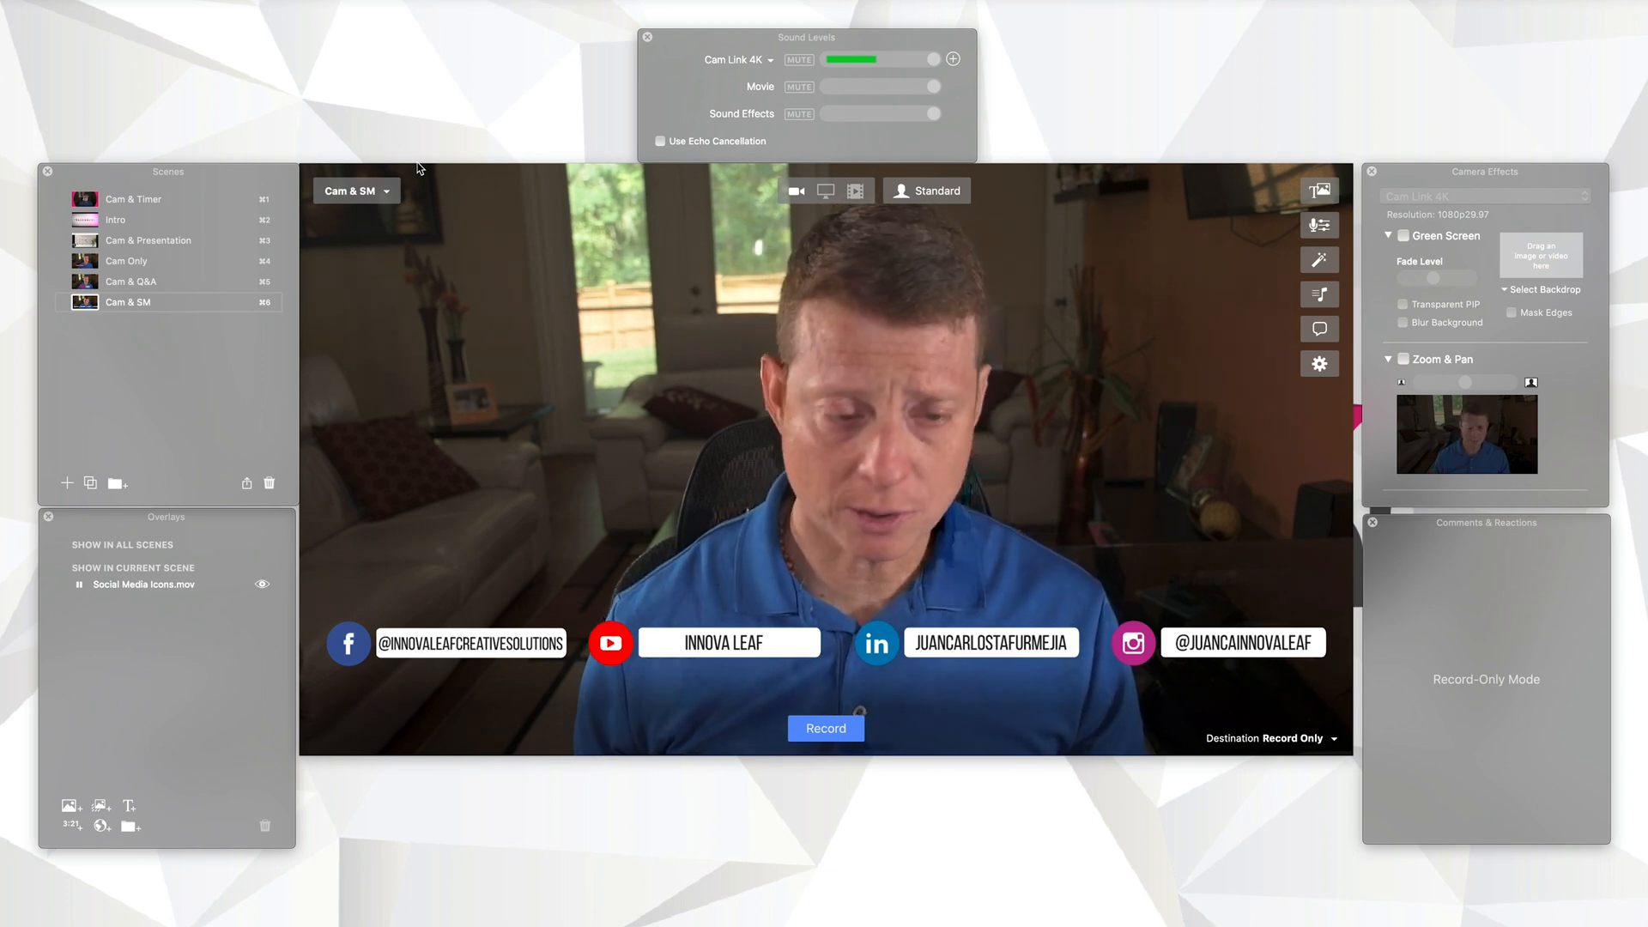
Step: Switch to the Cam & Timer scene using the main window's scene selector, and look over its list of scenes
{"action": "mouse_move", "coordinate": [383, 207]}
{"action": "left_click", "coordinate": [387, 194]}
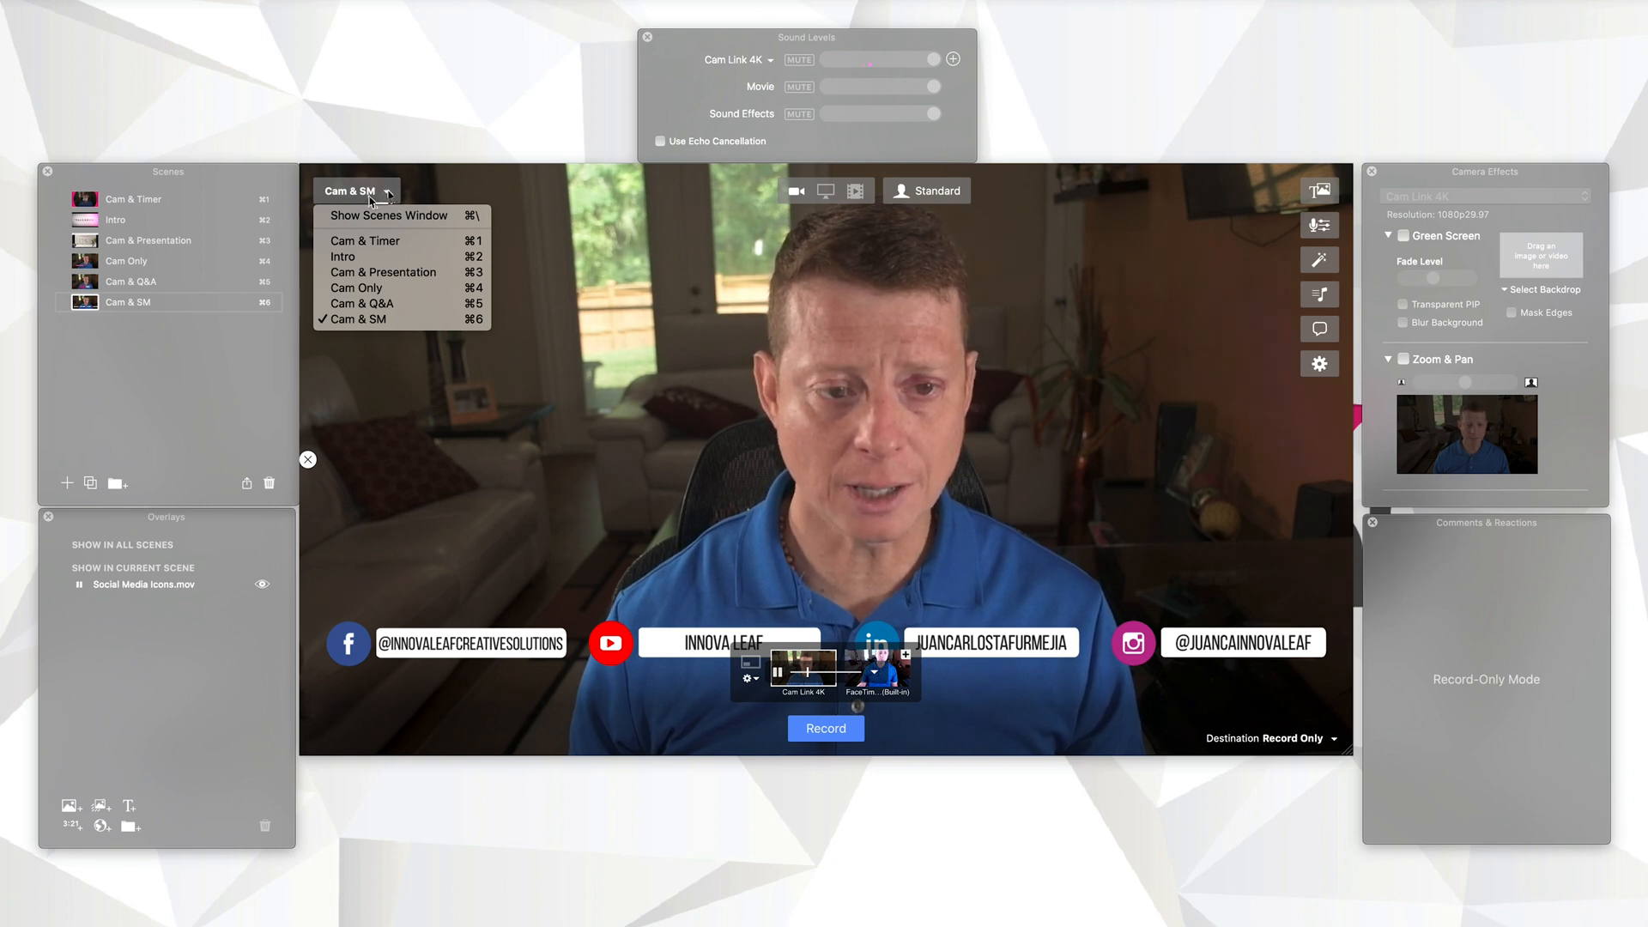
{"action": "left_click", "coordinate": [367, 242]}
{"action": "left_click", "coordinate": [399, 196]}
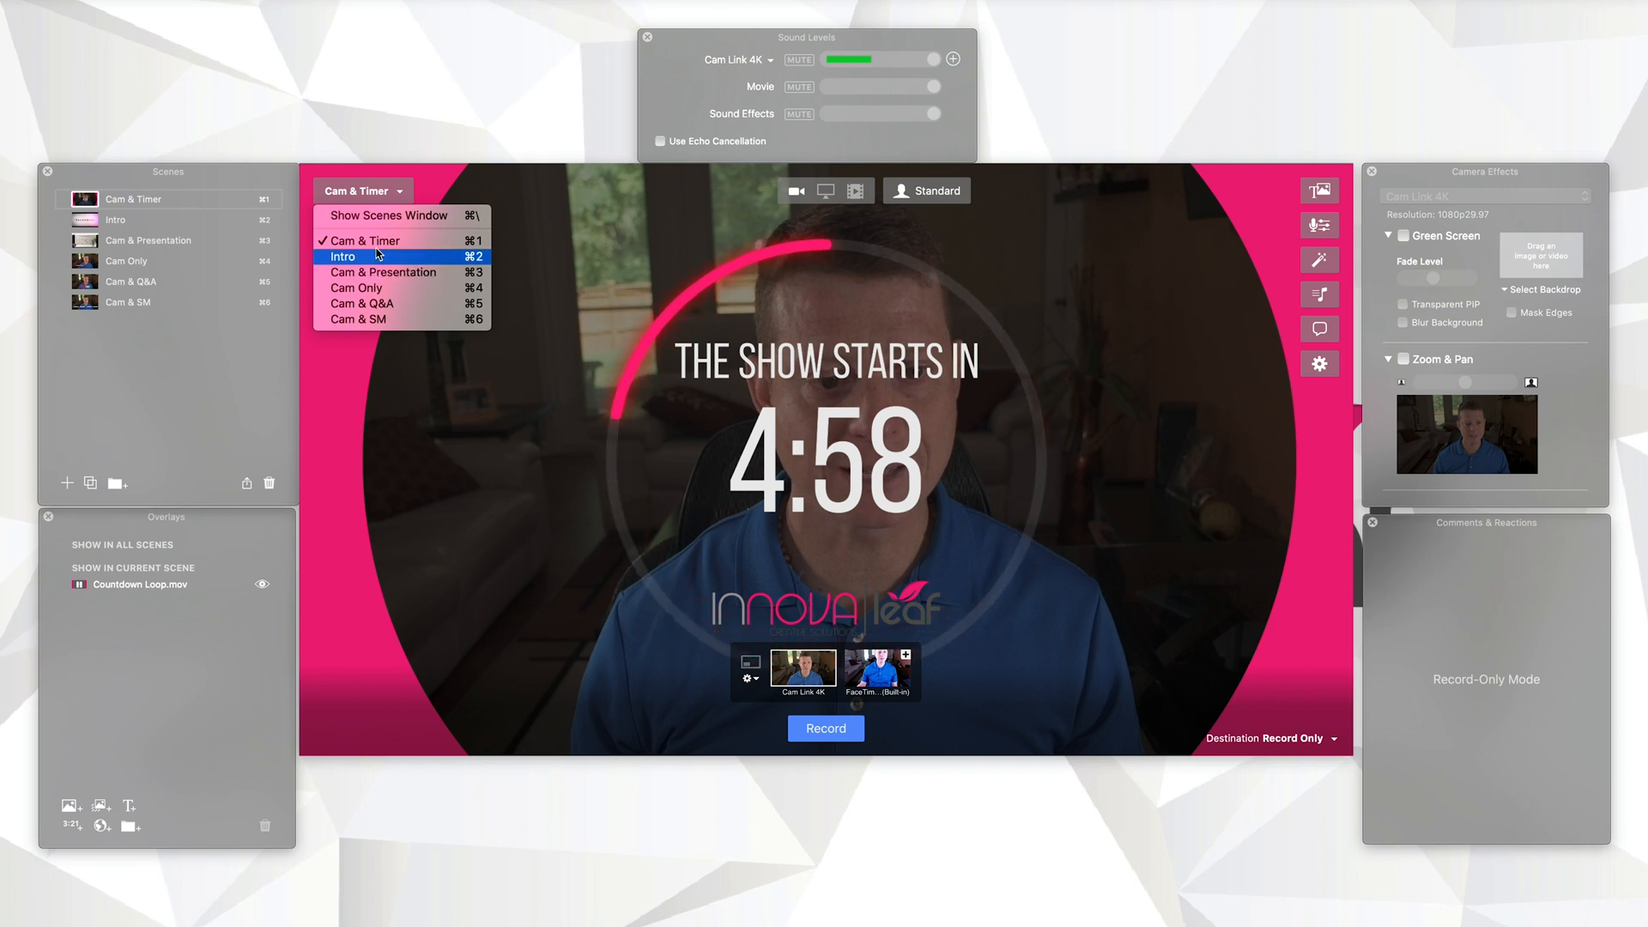
{"action": "left_click", "coordinate": [400, 194]}
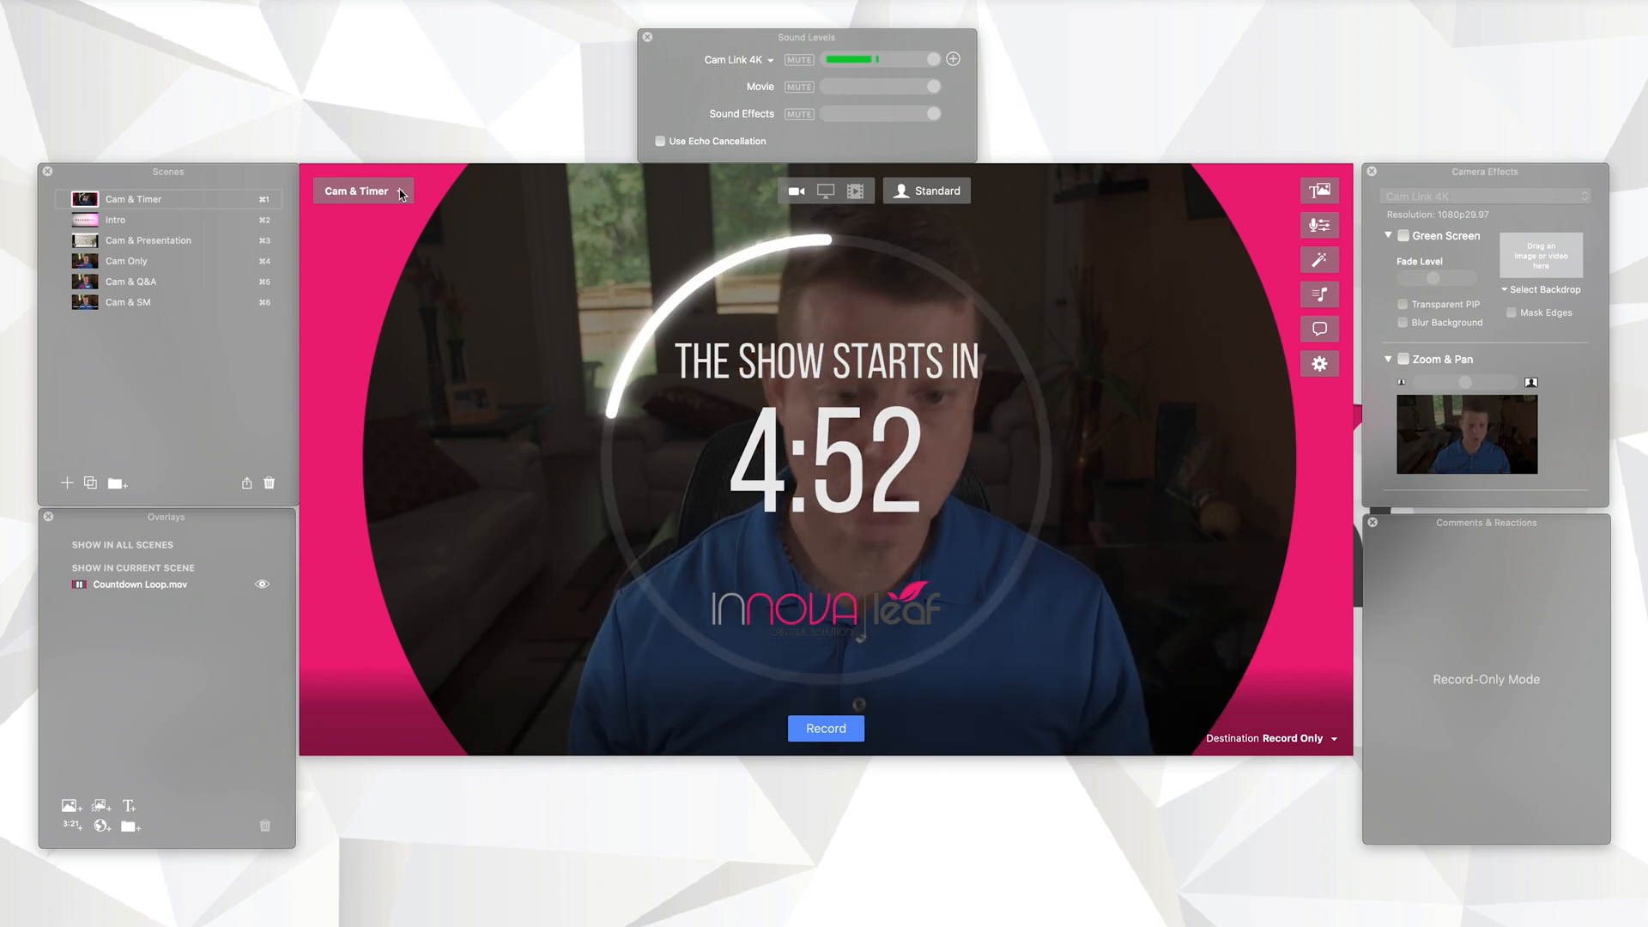
Step: Enter full screen and close the Sound Levels, Camera Effects, Comments & Reactions, Sound Effects, Scenes and Overlays windows
{"action": "left_click", "coordinate": [440, 0]}
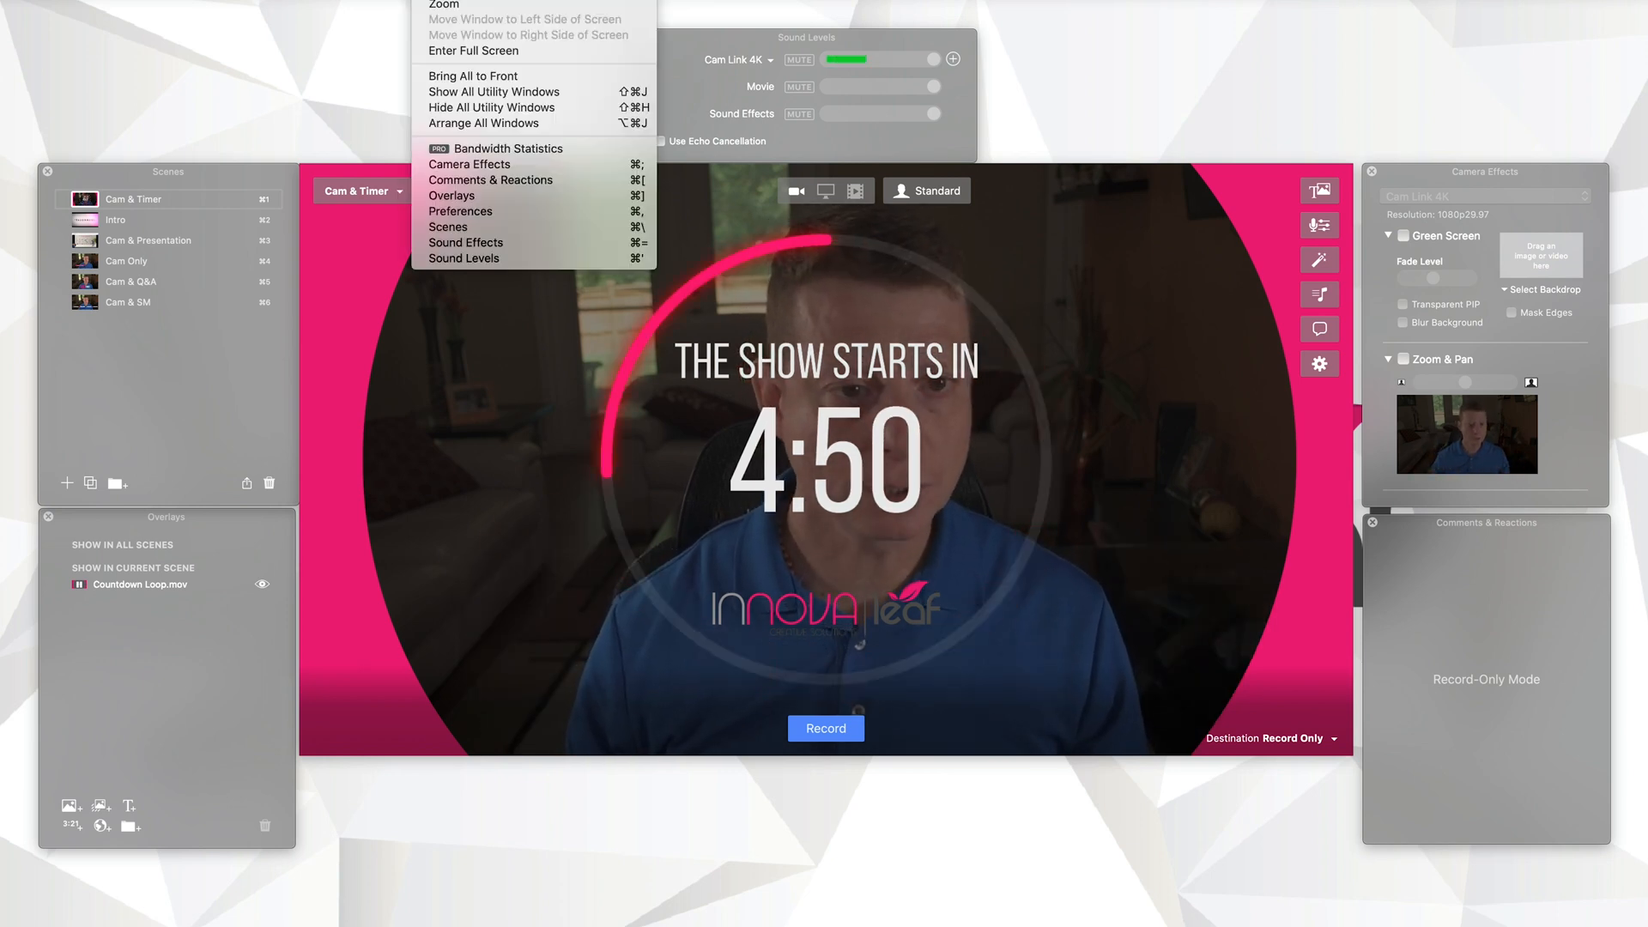
{"action": "left_click", "coordinate": [454, 51]}
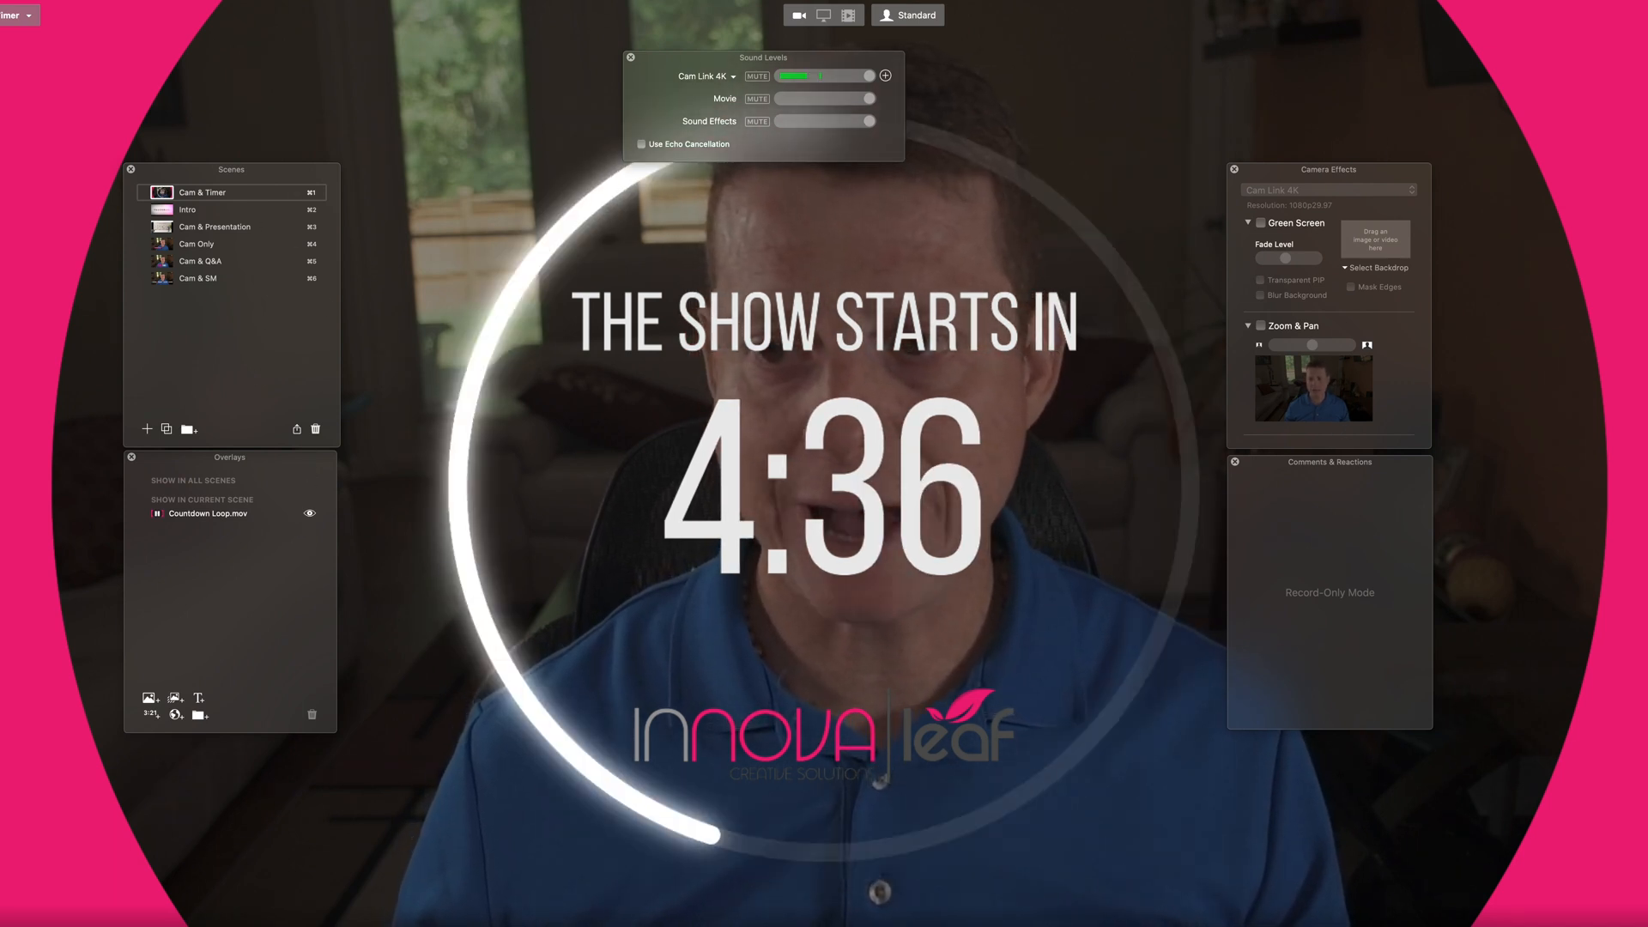
{"action": "left_click", "coordinate": [631, 58]}
{"action": "left_click", "coordinate": [1234, 169]}
{"action": "key", "text": "super+shift+e"}
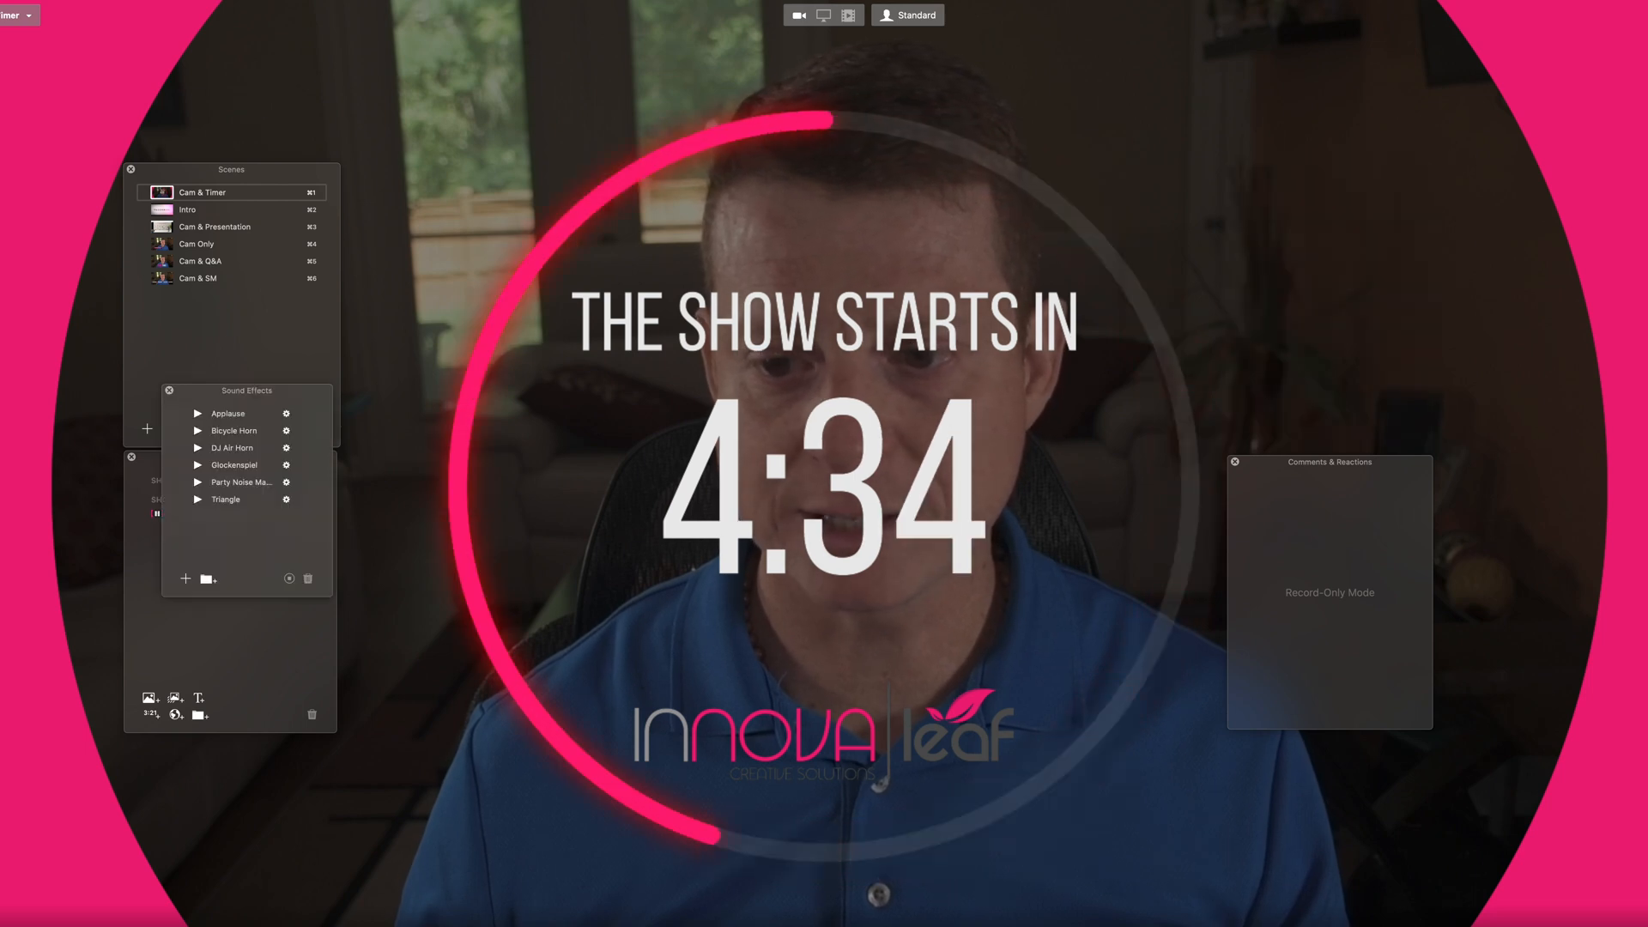
{"action": "left_click", "coordinate": [1235, 462]}
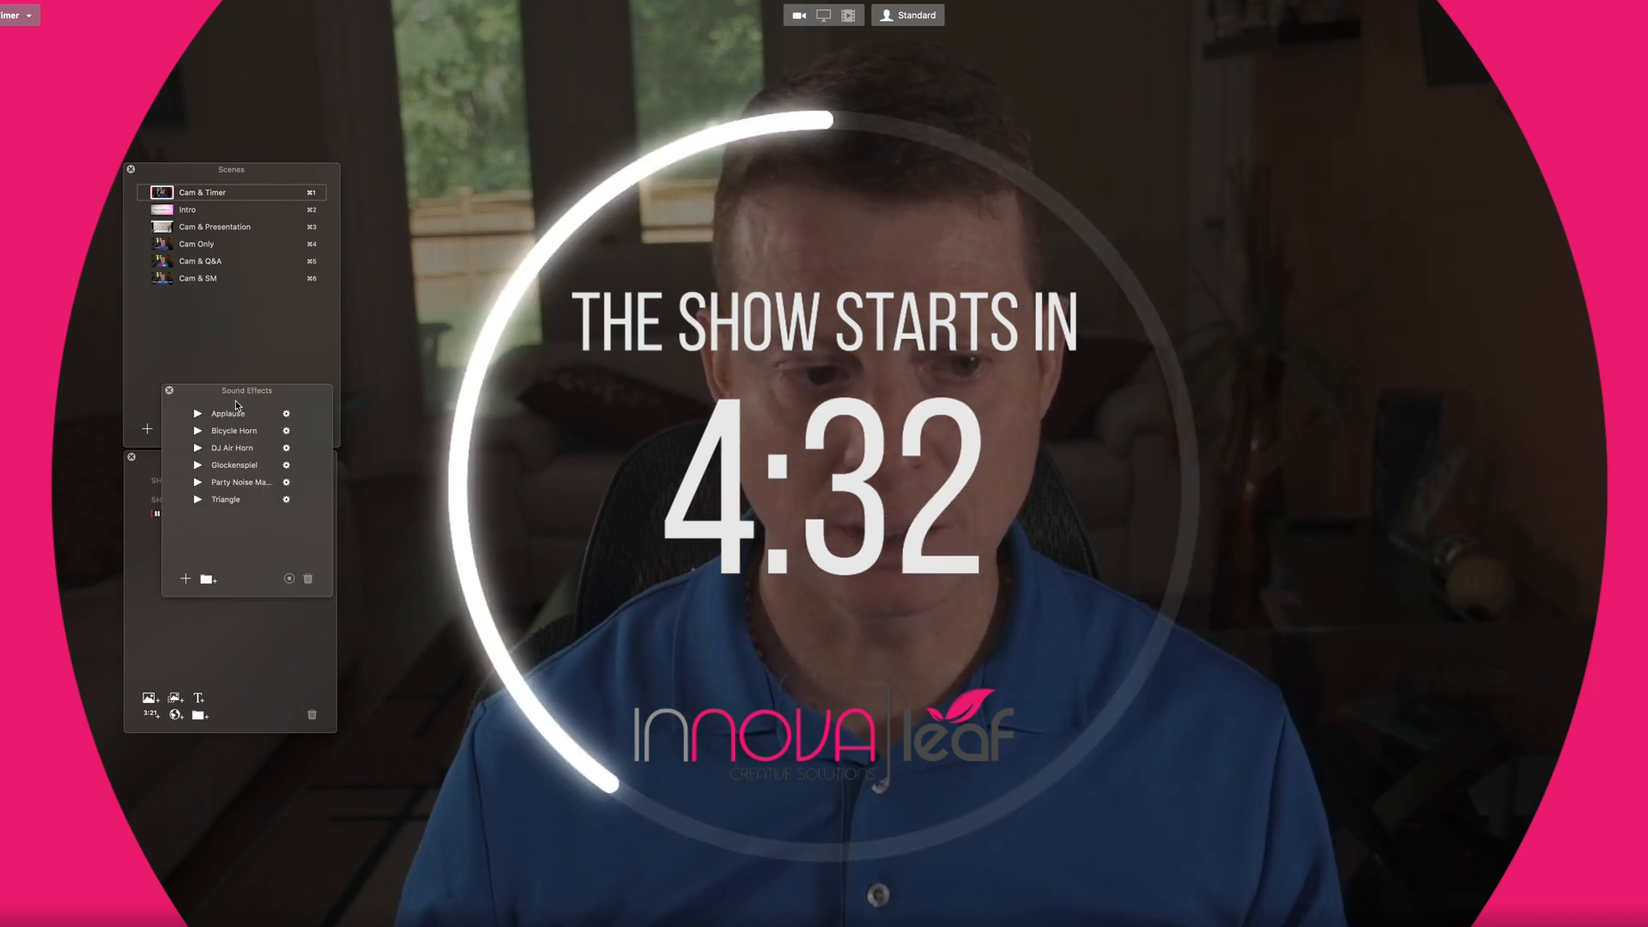
{"action": "left_click", "coordinate": [170, 389]}
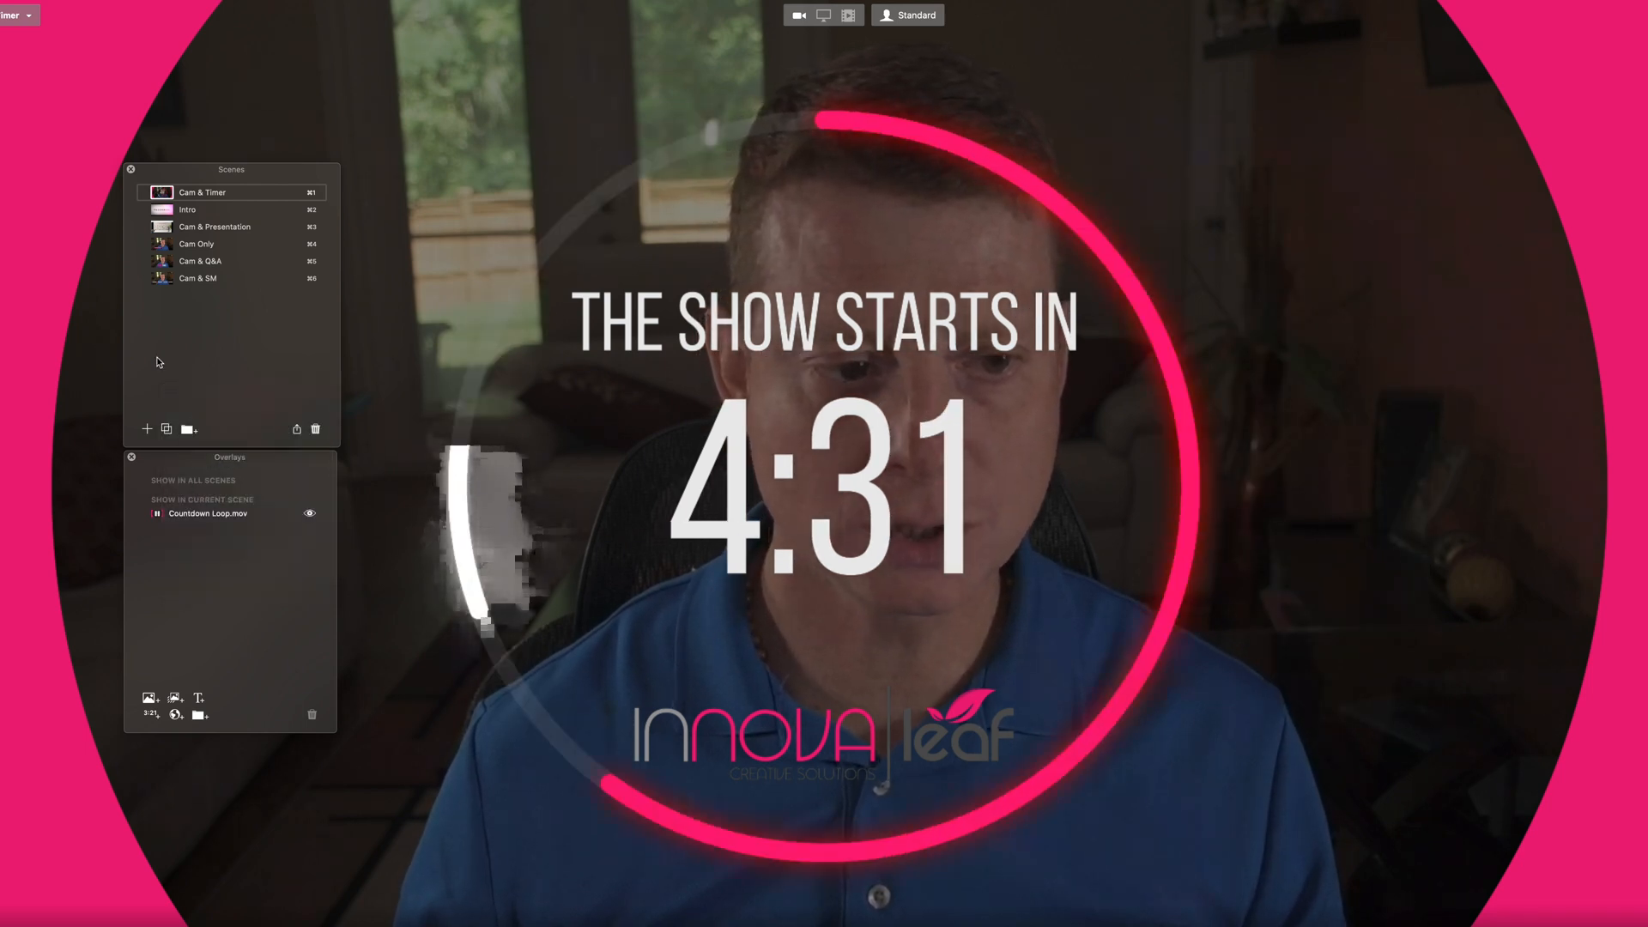
{"action": "left_click", "coordinate": [130, 169]}
{"action": "left_click", "coordinate": [132, 457]}
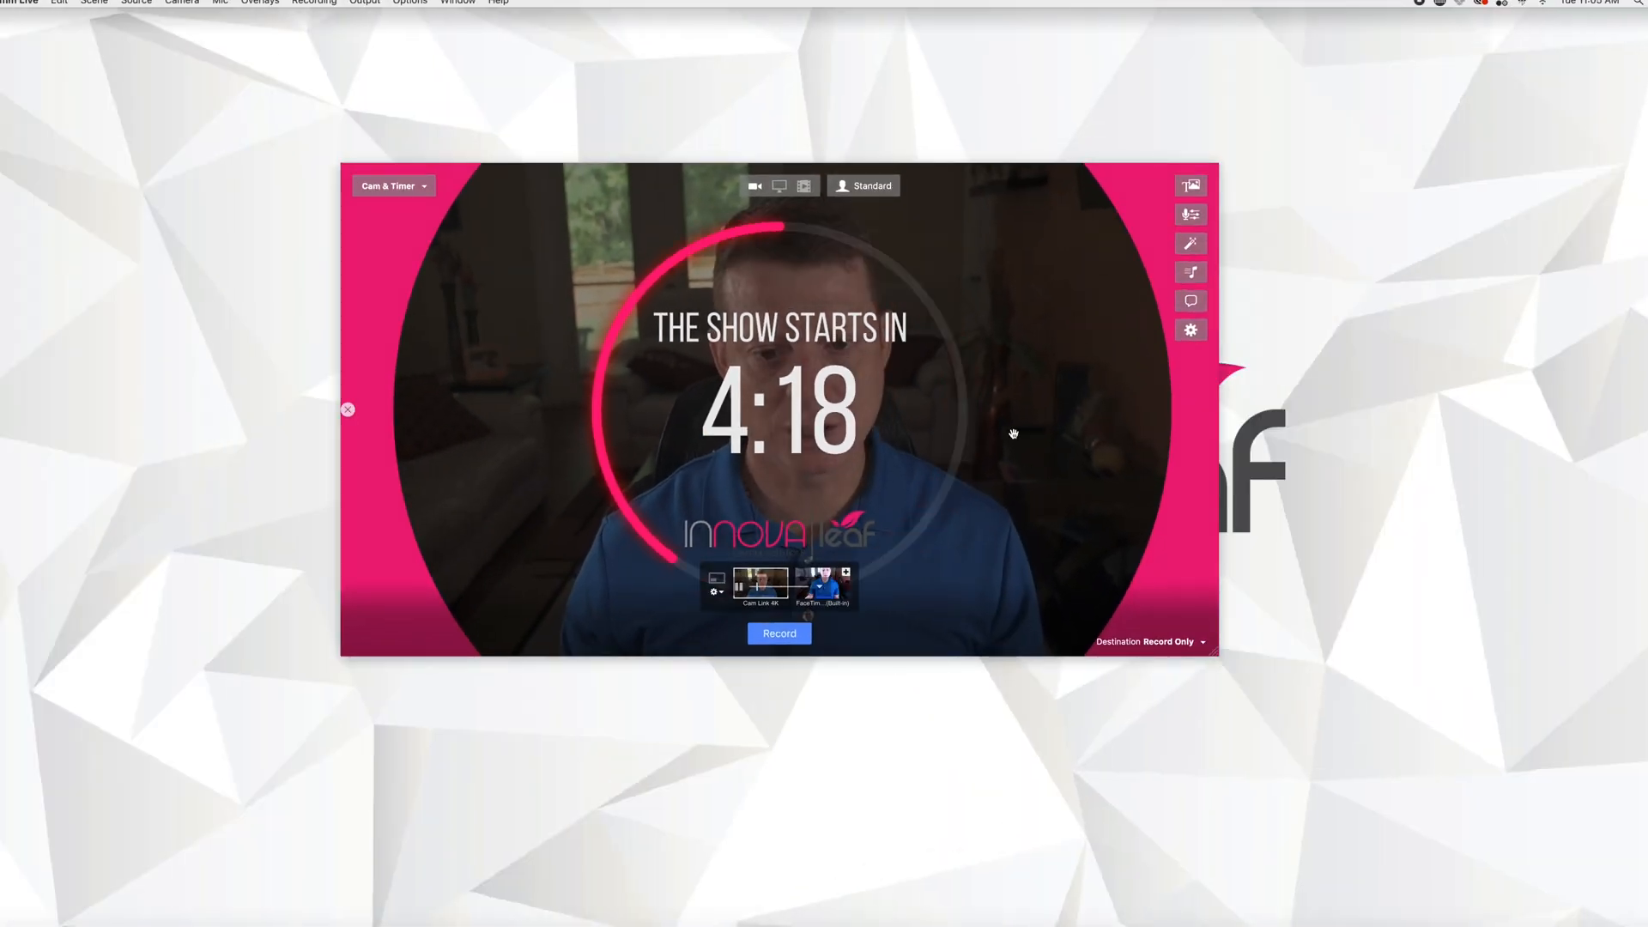
Step: Reopen the Overlays, Sound Levels, Camera Effects, Comments & Reactions and Scenes windows around the main window
{"action": "left_click", "coordinate": [1188, 186]}
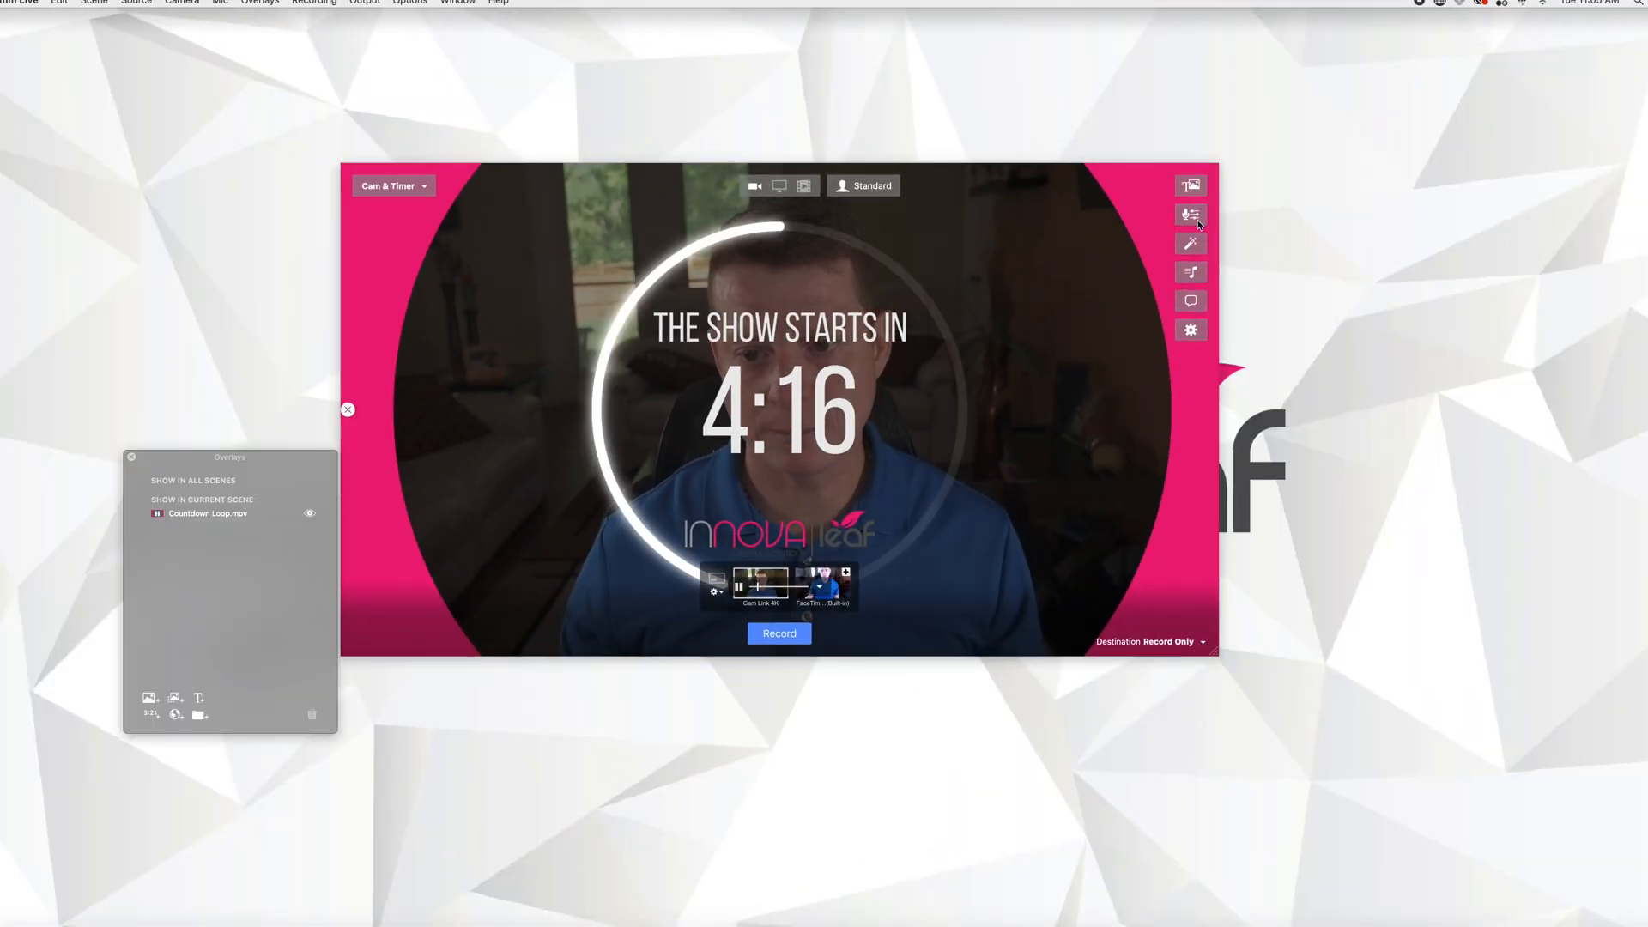
{"action": "left_click", "coordinate": [1191, 214]}
{"action": "left_click", "coordinate": [1190, 244]}
{"action": "left_click", "coordinate": [1190, 273]}
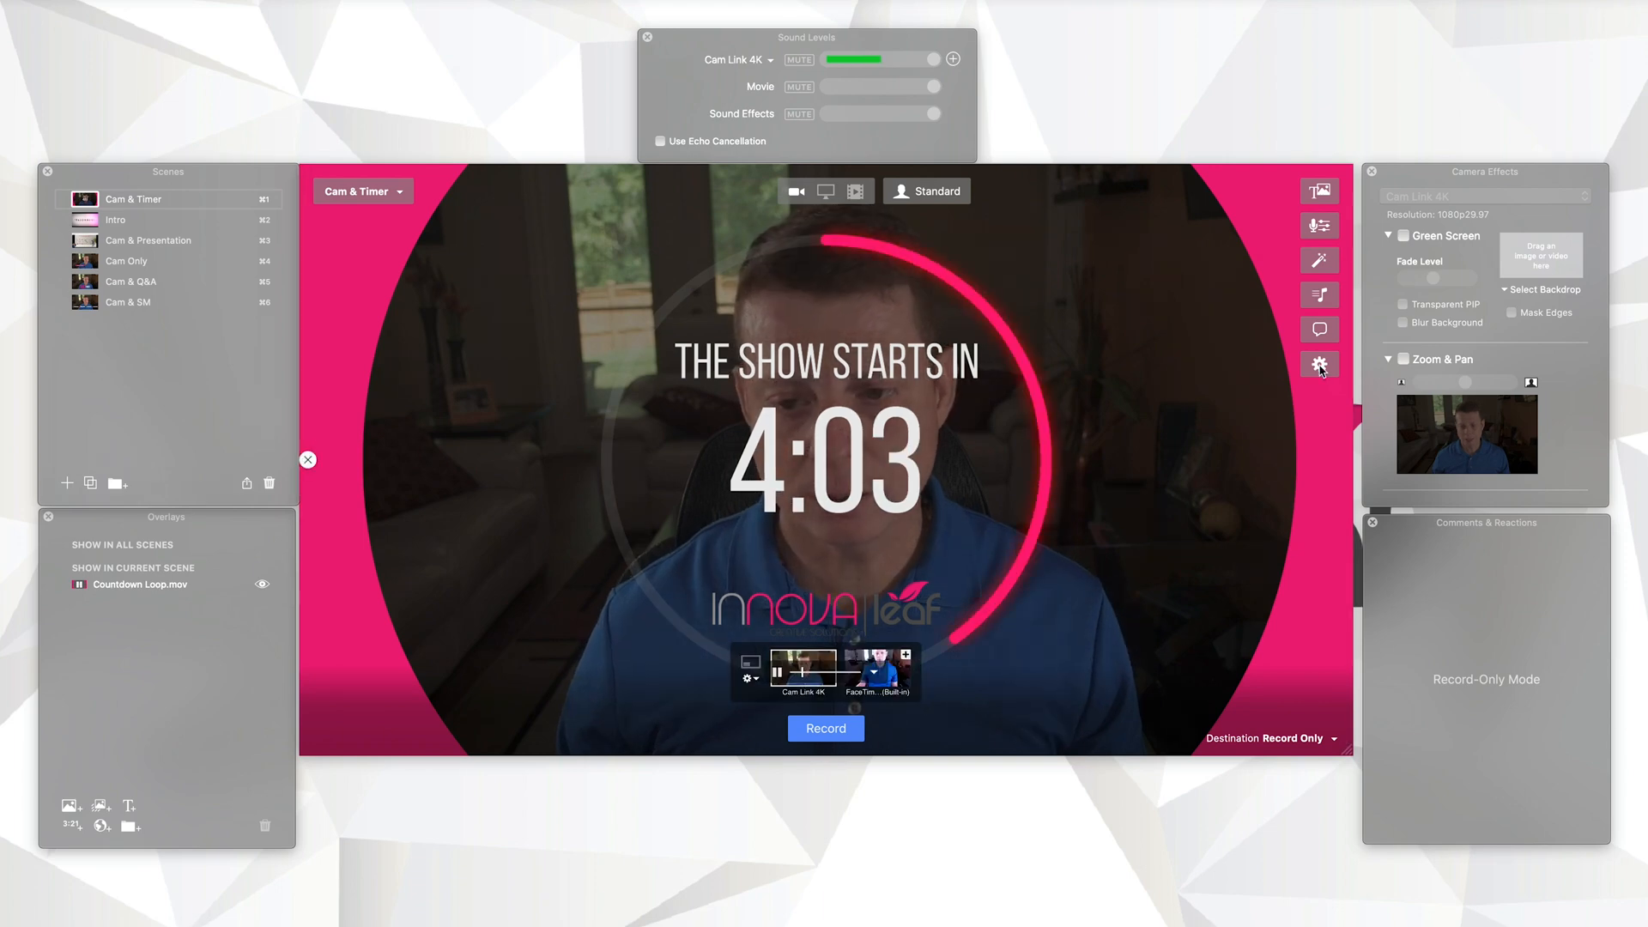
Step: Open the preferences over the main window and try the Show Controls While In Other Apps option, leaving it off
{"action": "left_click", "coordinate": [1320, 364]}
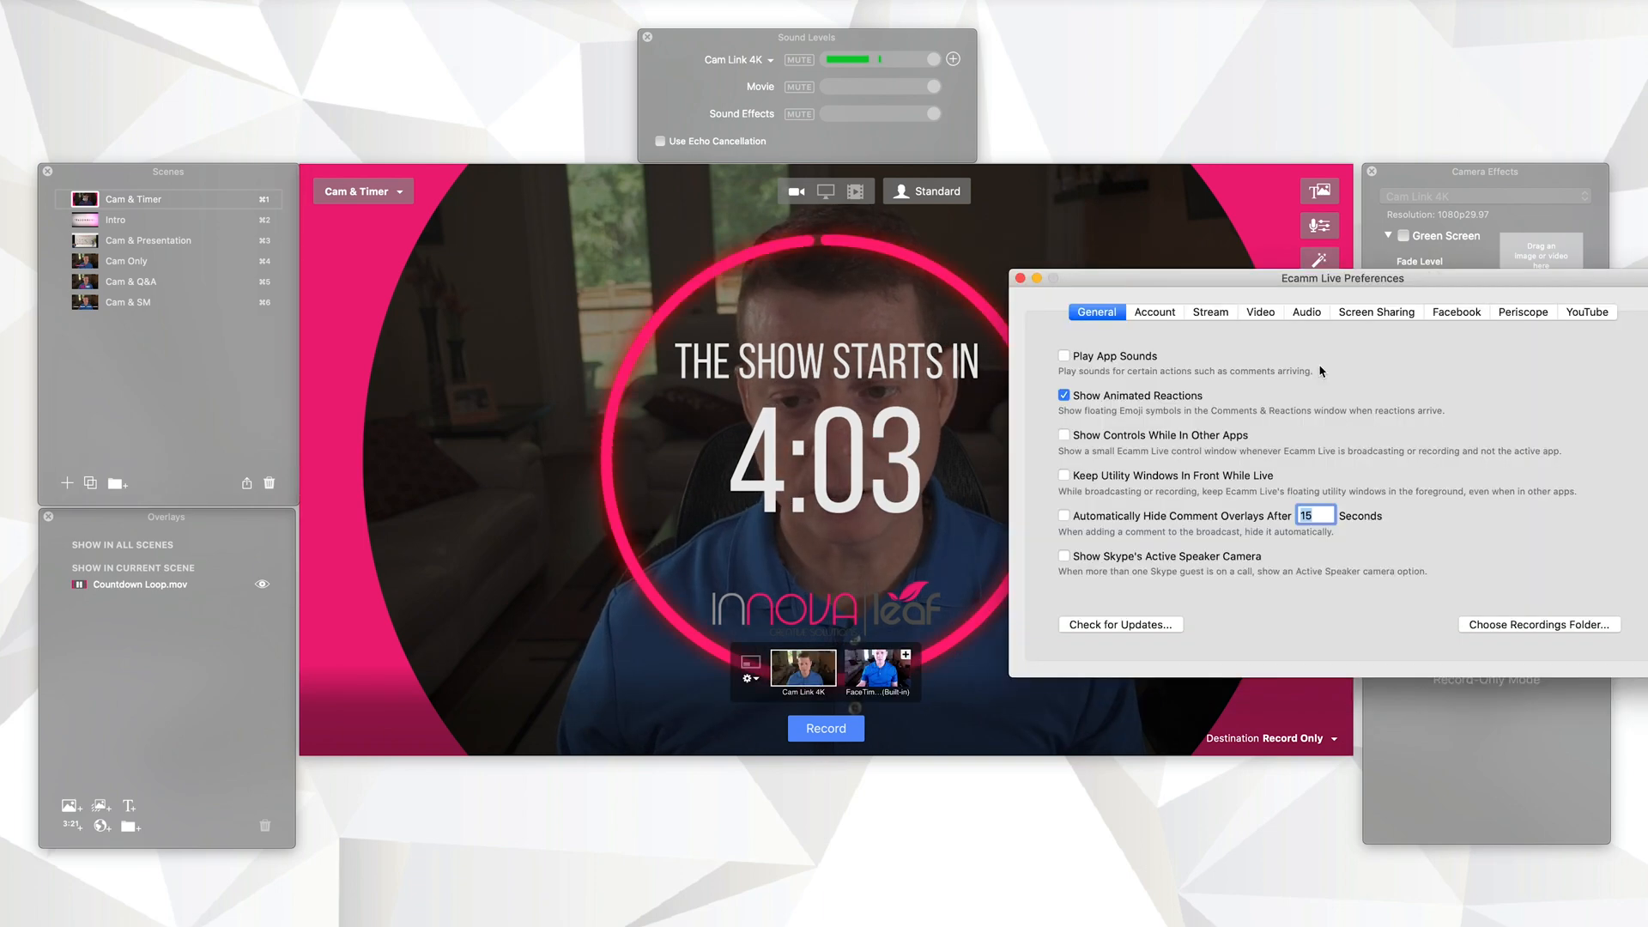
{"action": "left_click_drag", "start_coordinate": [1235, 309], "coordinate": [821, 407]}
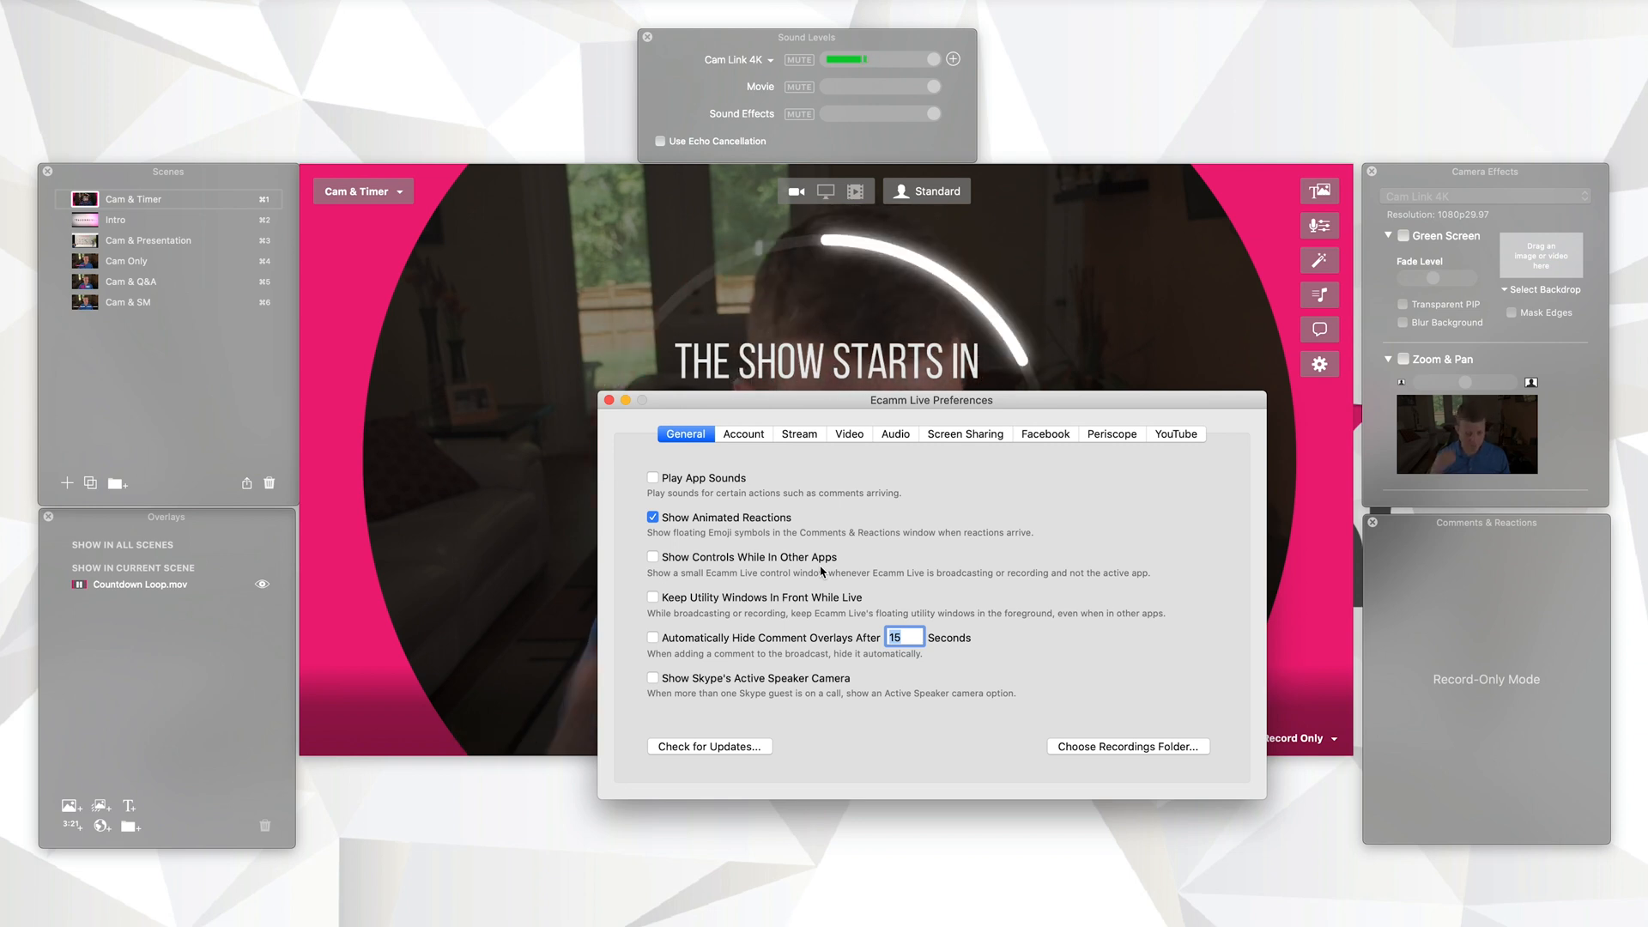
{"action": "left_click", "coordinate": [653, 557]}
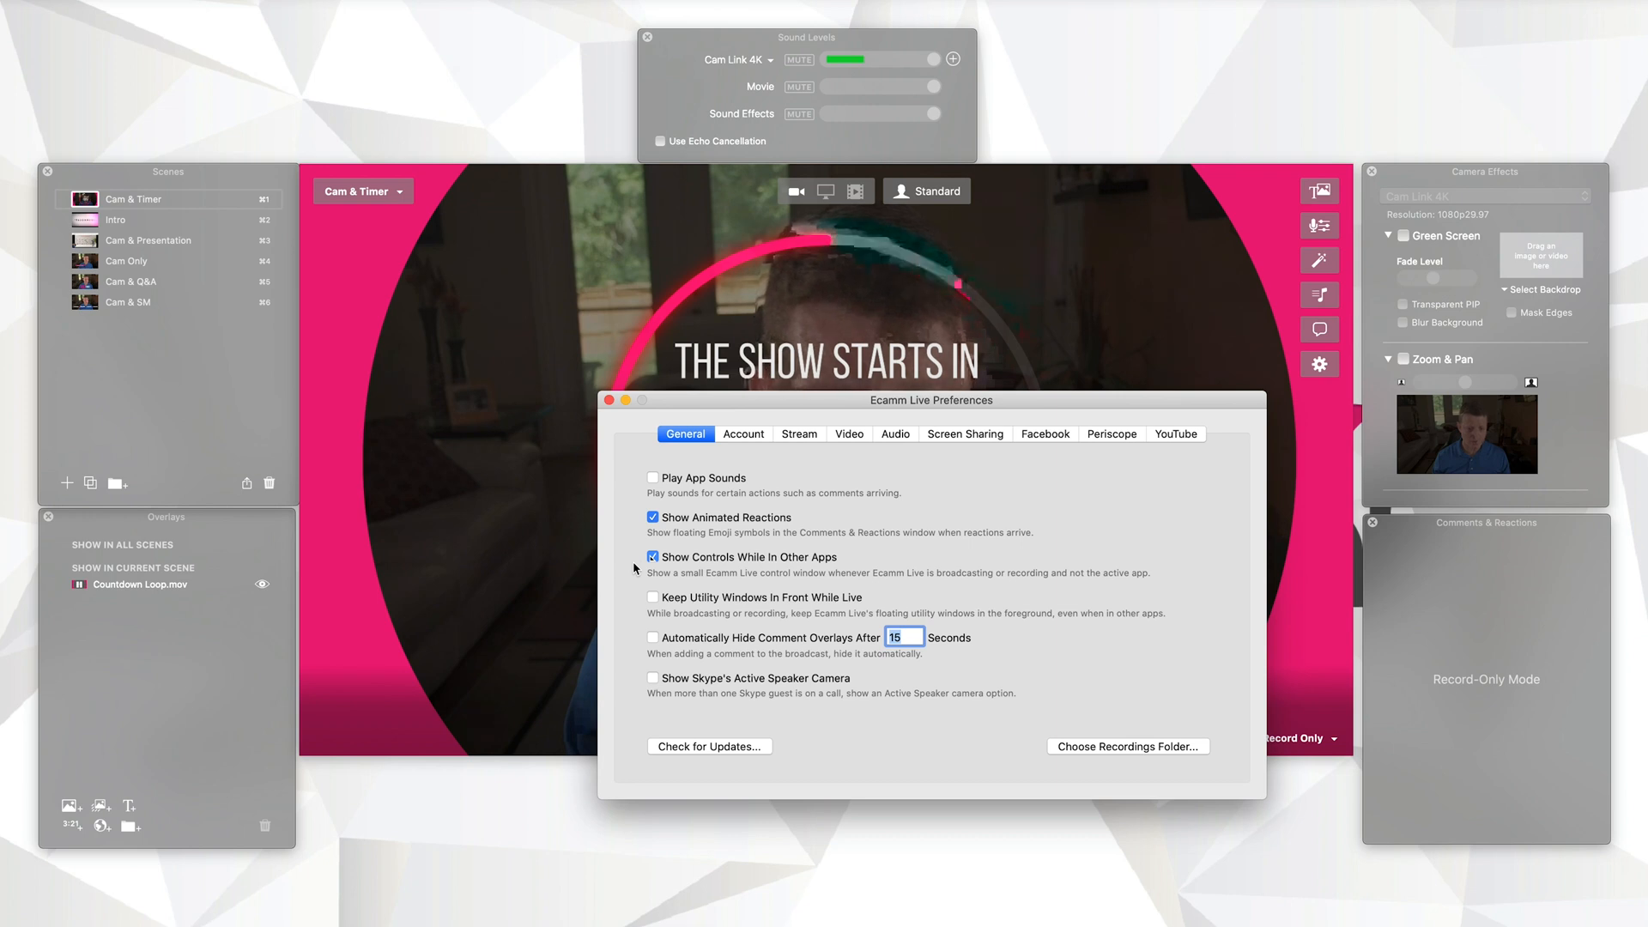
{"action": "left_click", "coordinate": [652, 557]}
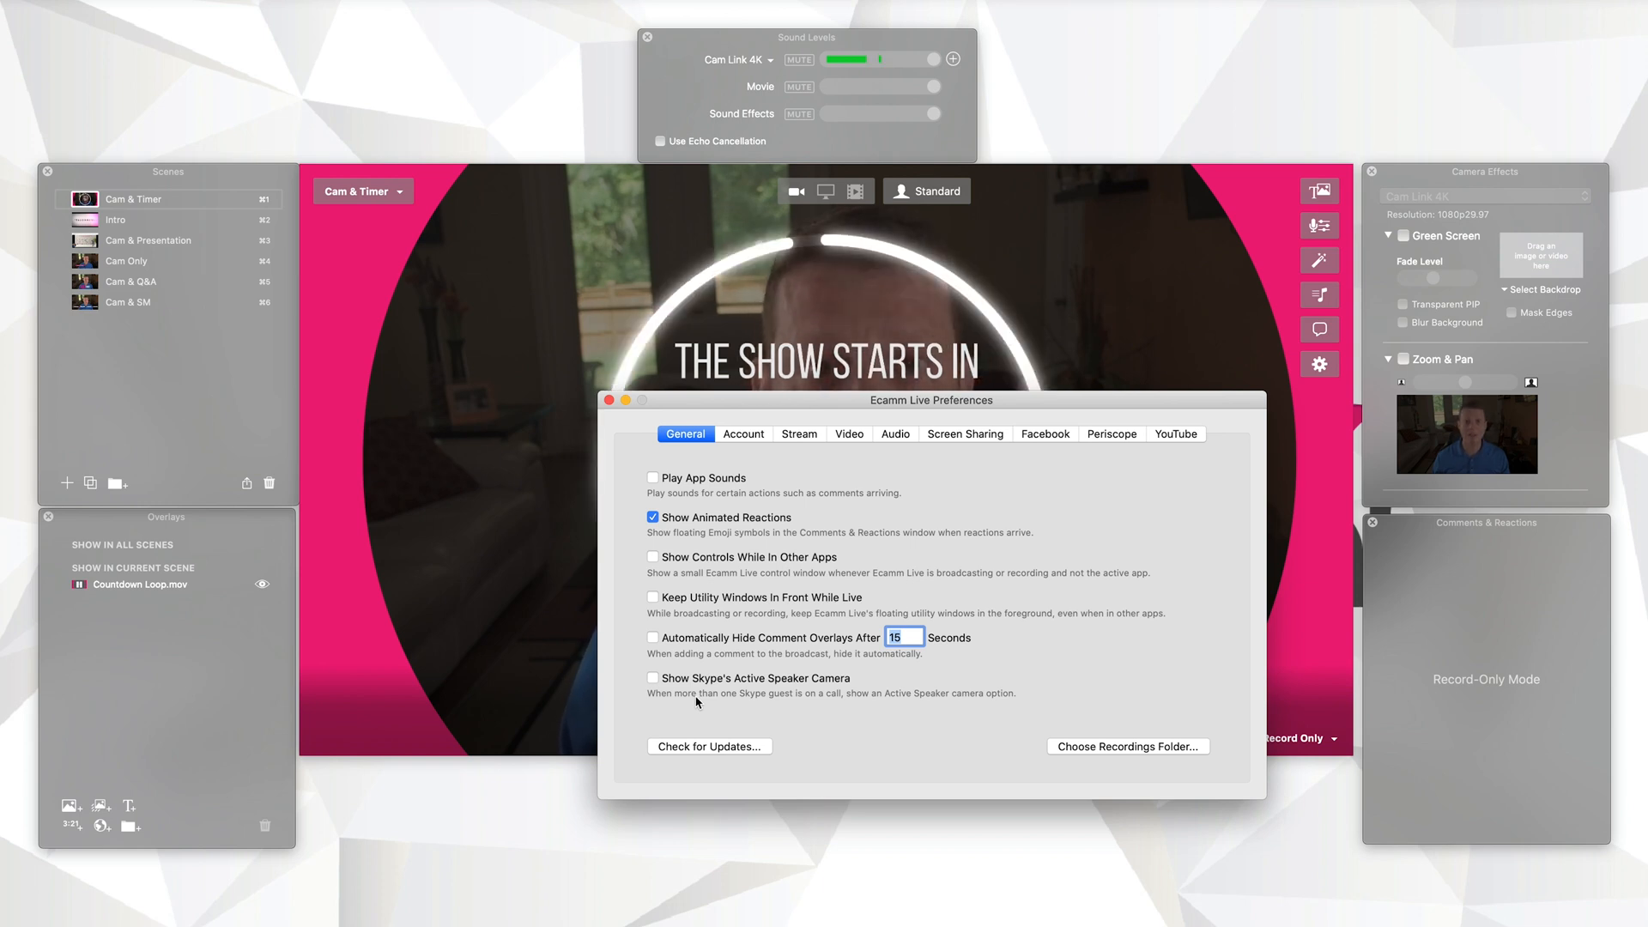
Step: Review the Account, Stream, Video and Audio preferences, including the stream size and default source mode choices, keeping High (1080p)
{"action": "left_click", "coordinate": [743, 434]}
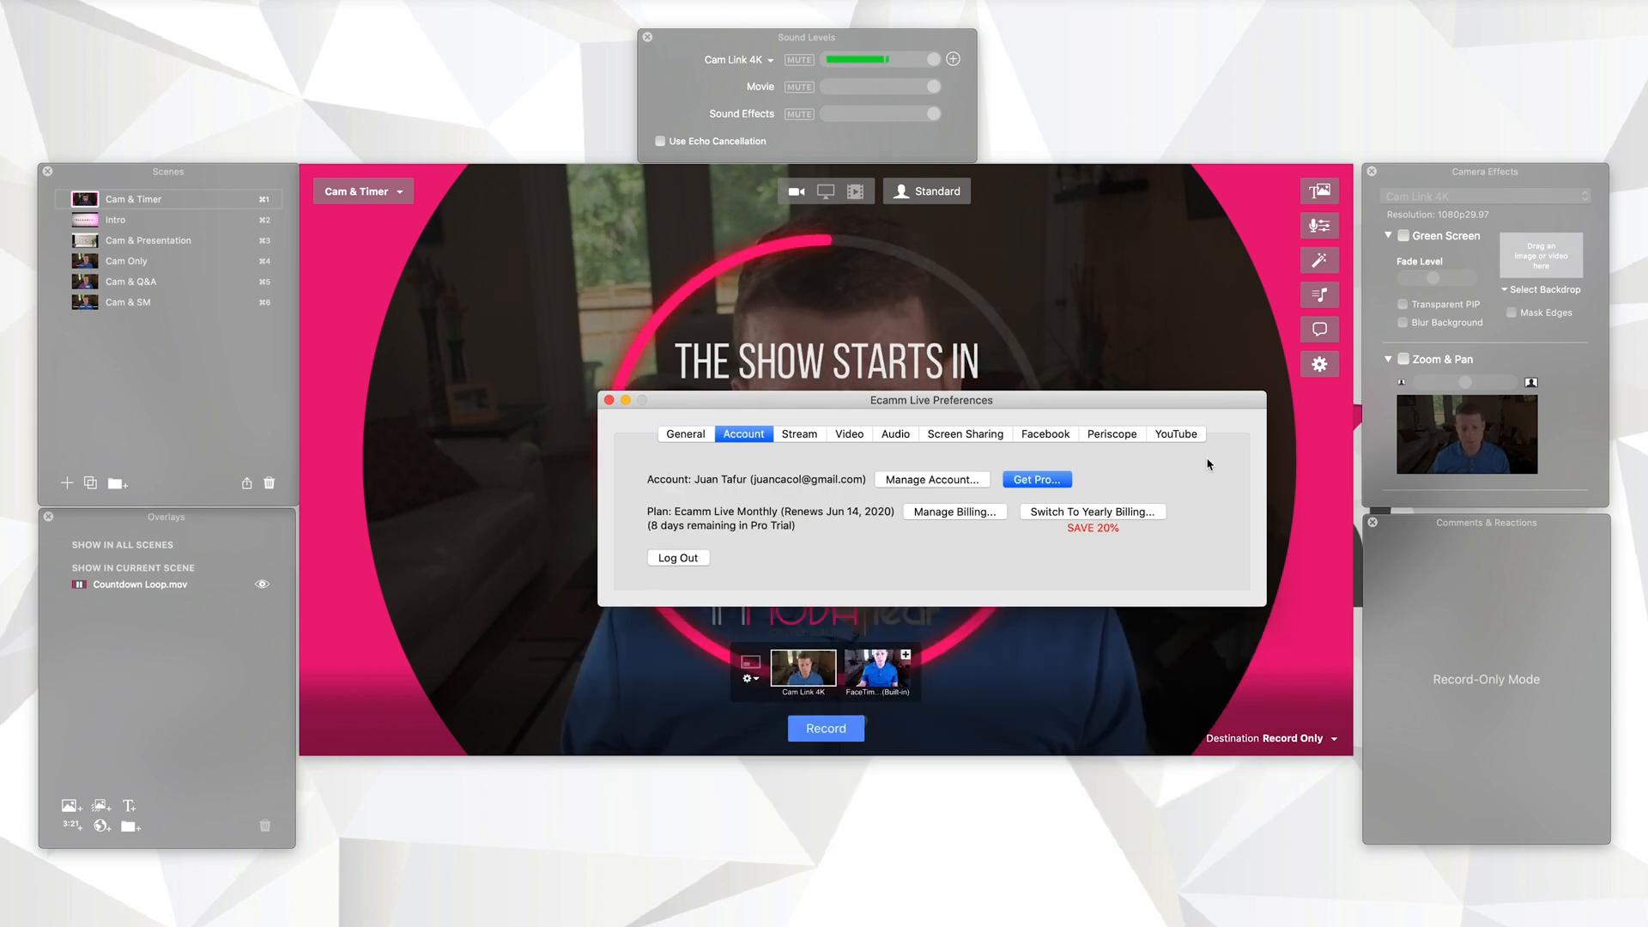
{"action": "left_click", "coordinate": [799, 434]}
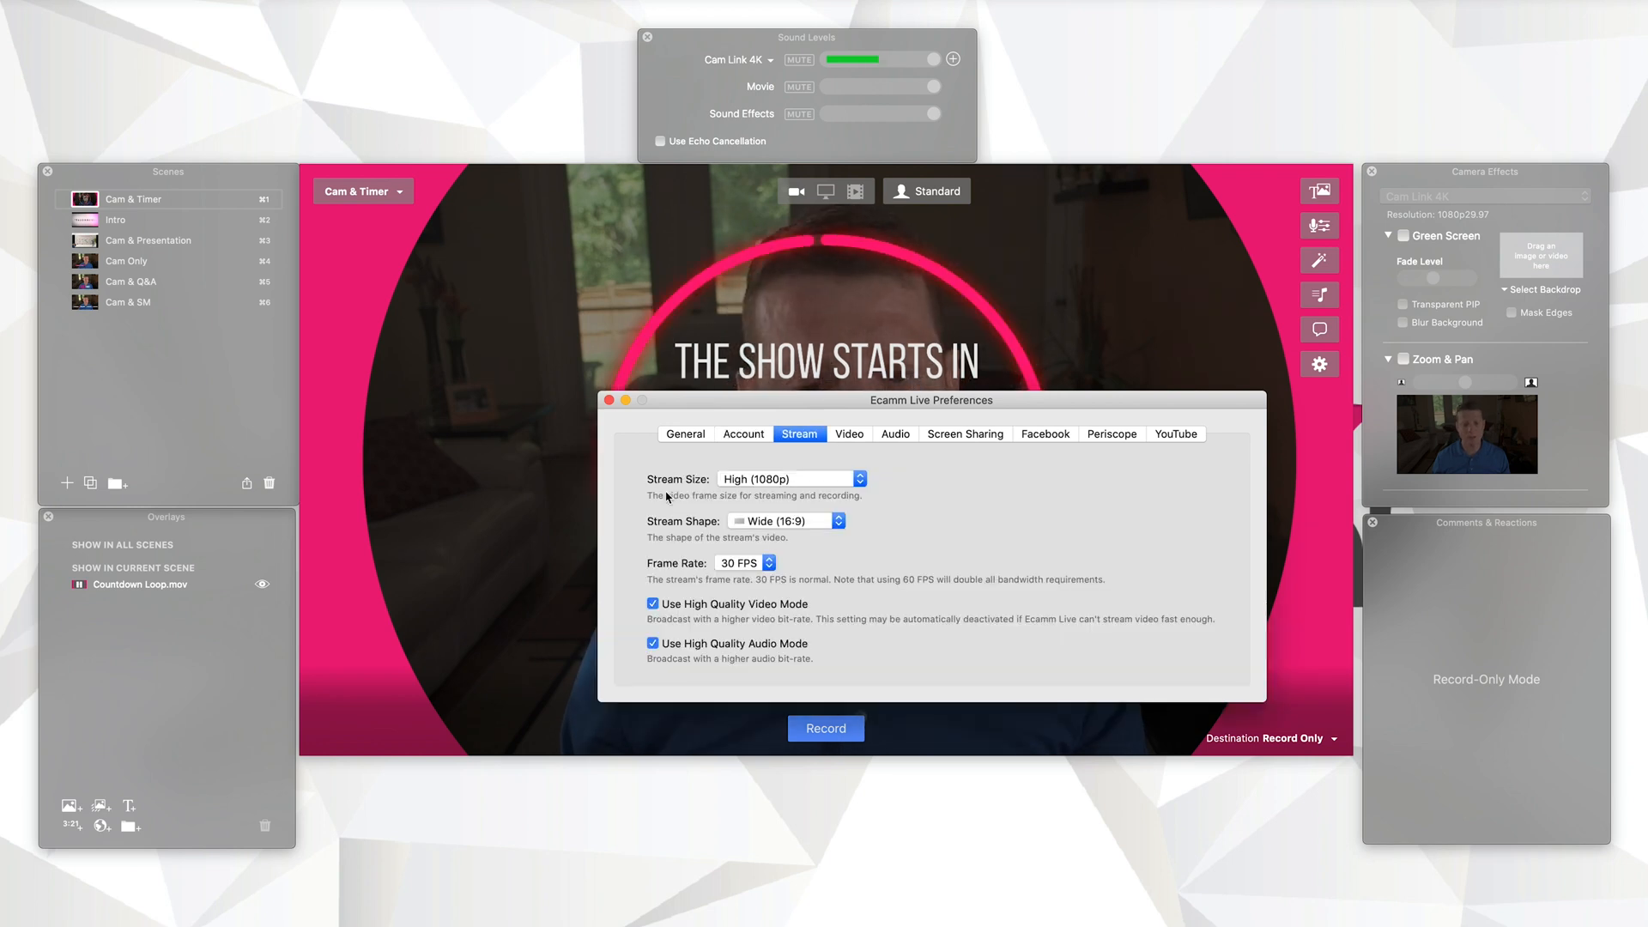
{"action": "left_click", "coordinate": [859, 479]}
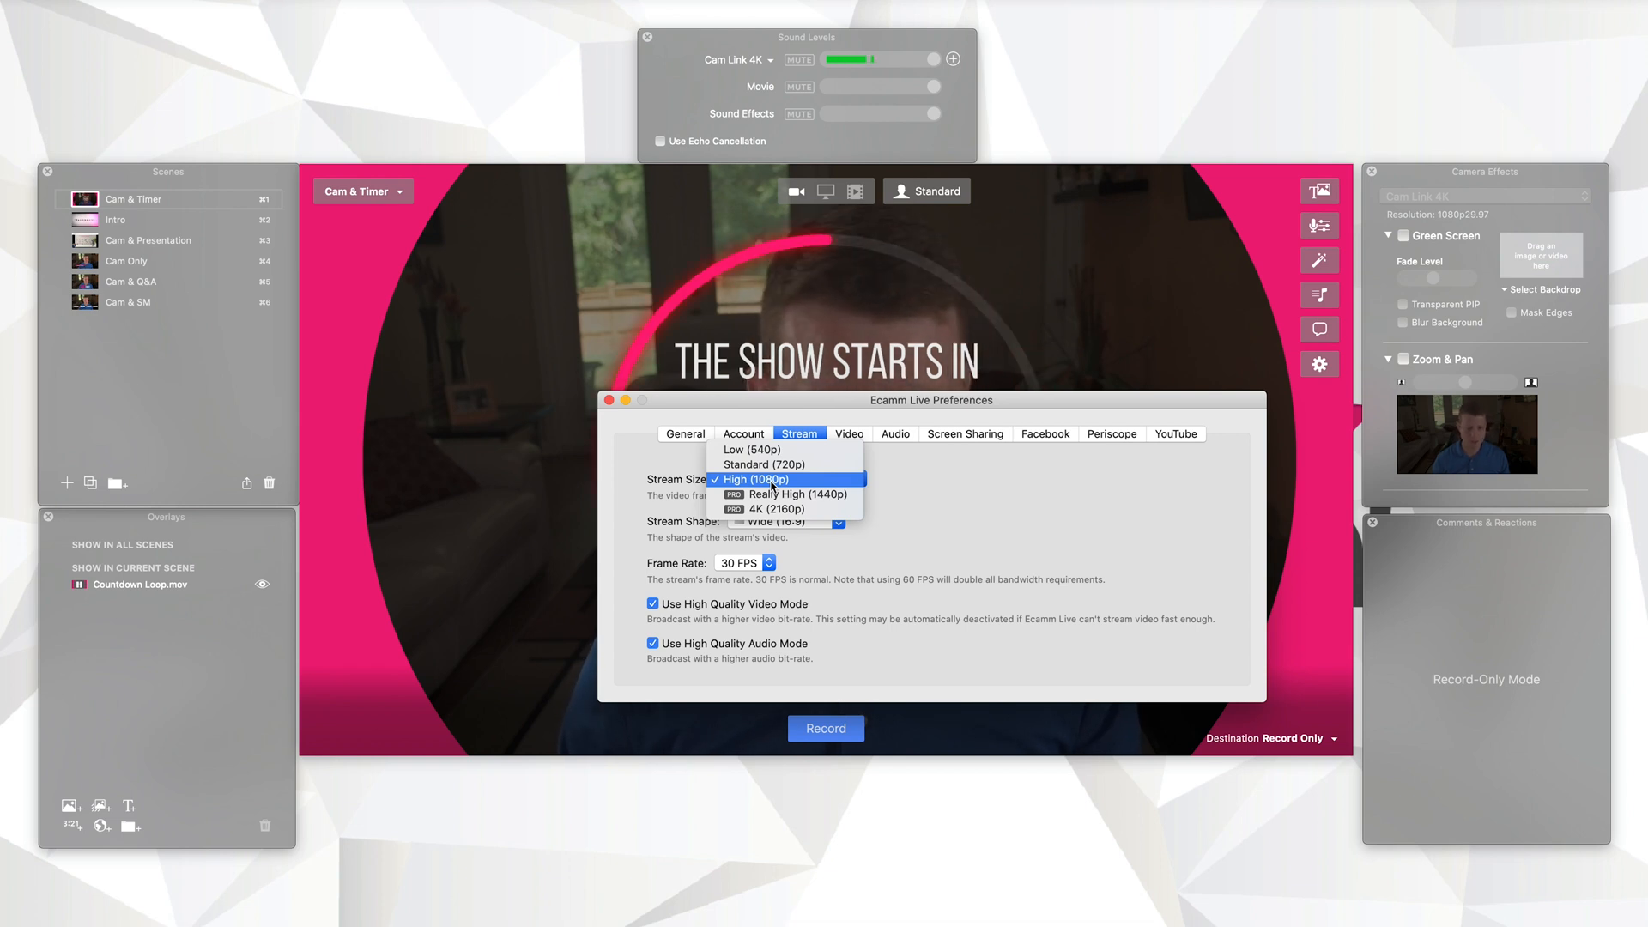
{"action": "left_click", "coordinate": [772, 481]}
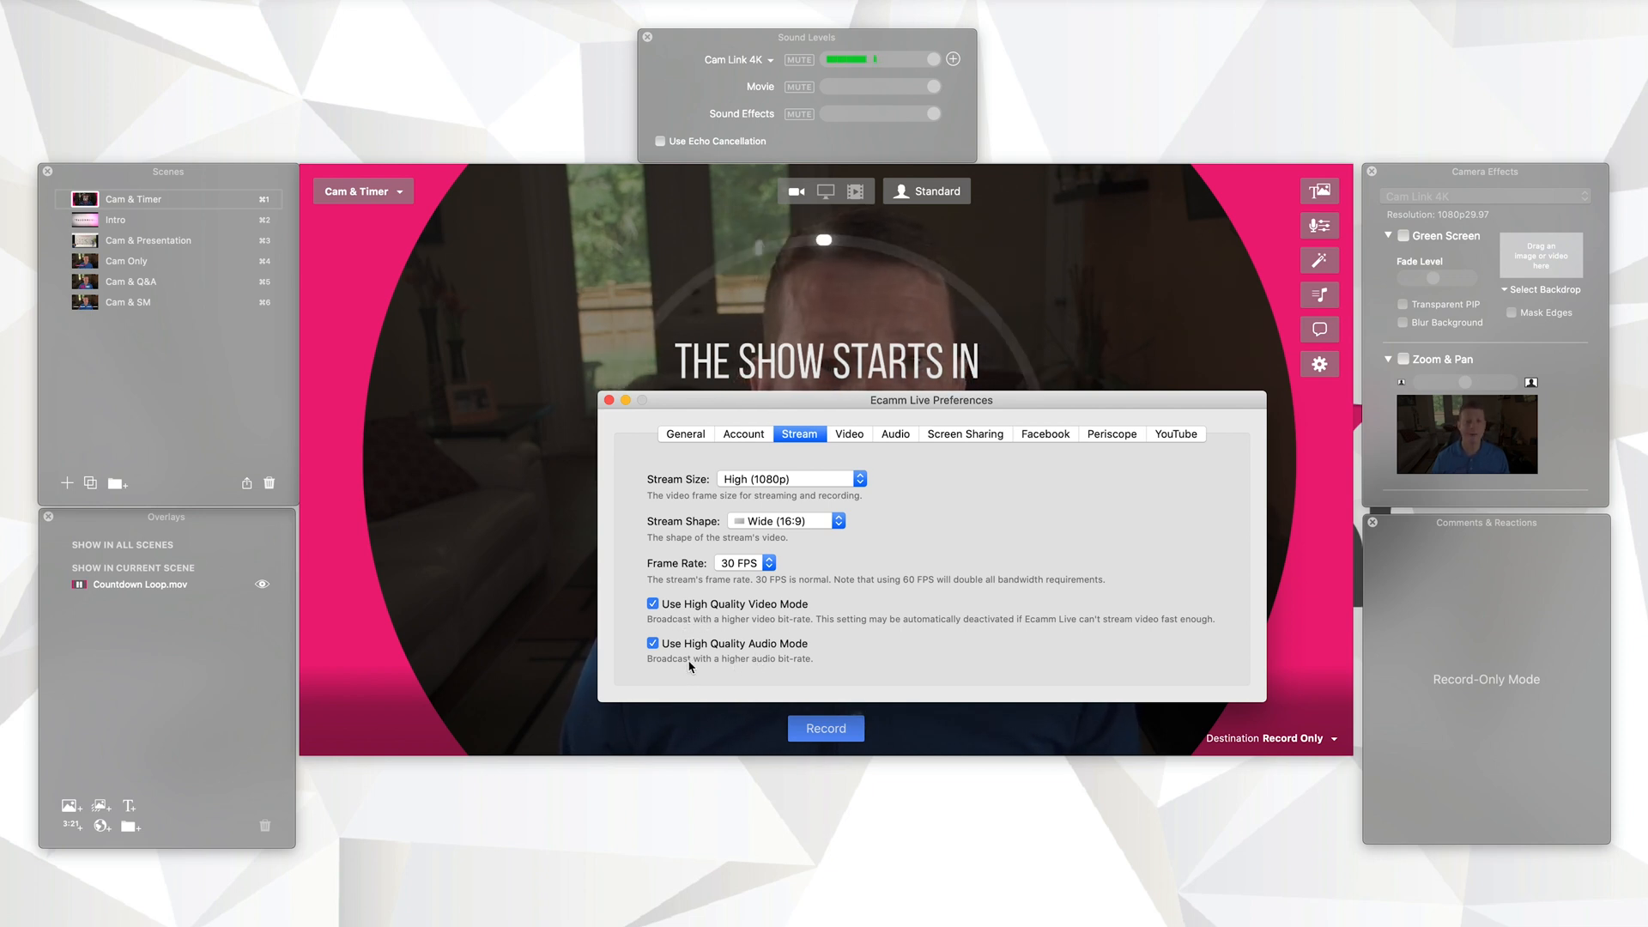
{"action": "left_click", "coordinate": [848, 434]}
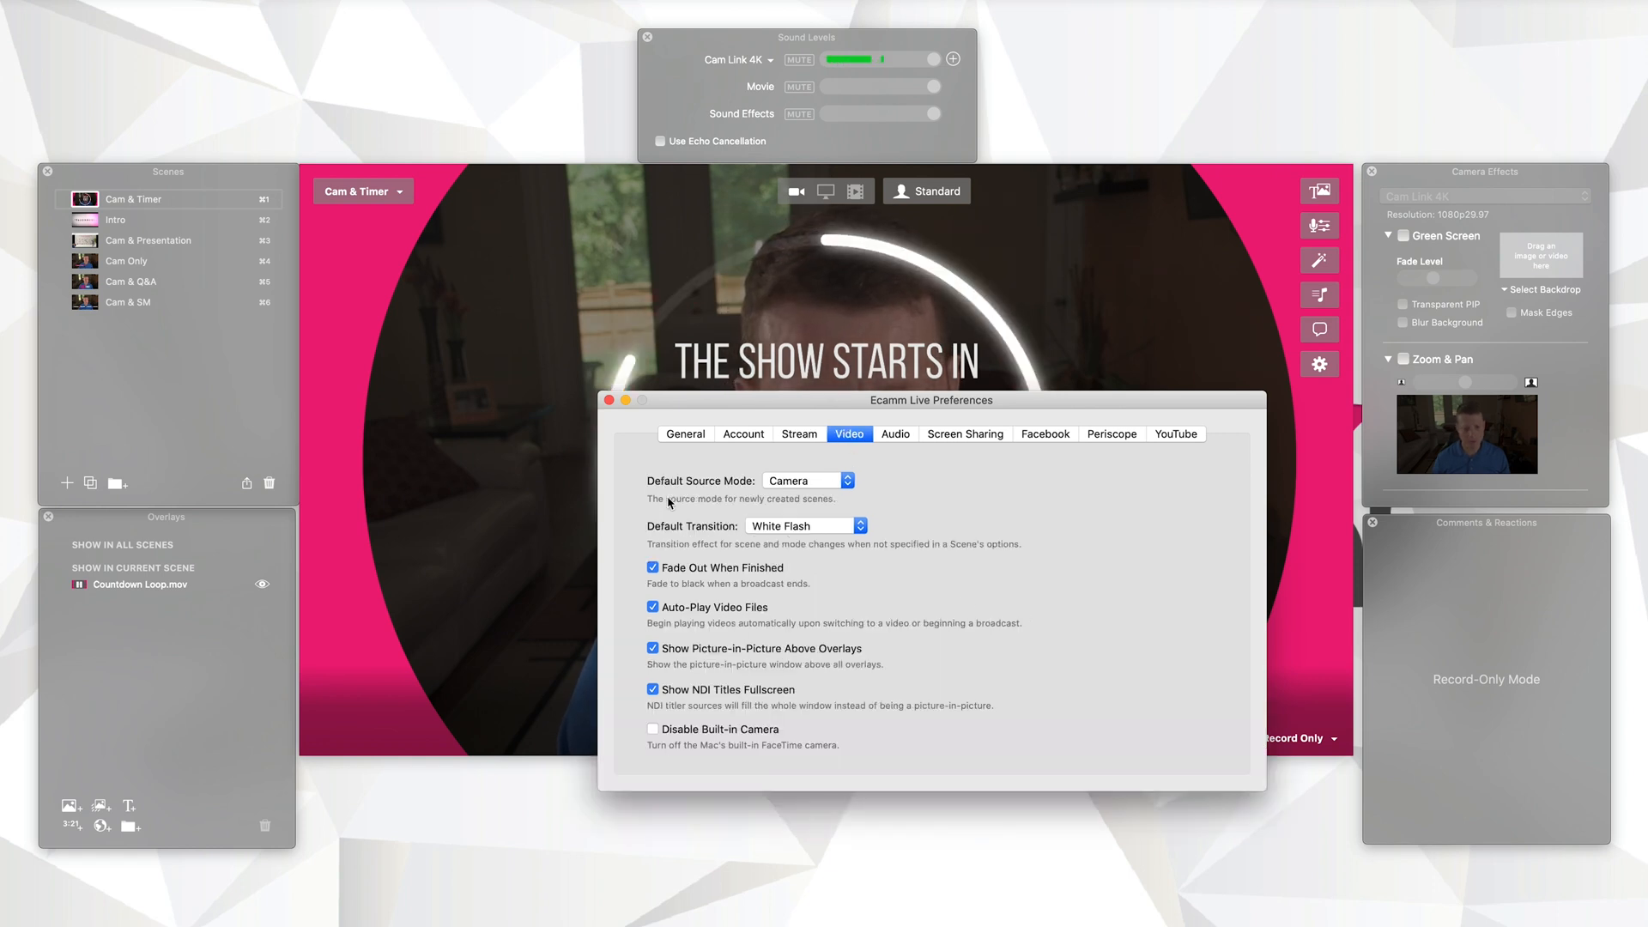
{"action": "left_click", "coordinate": [795, 484]}
{"action": "left_click", "coordinate": [795, 483]}
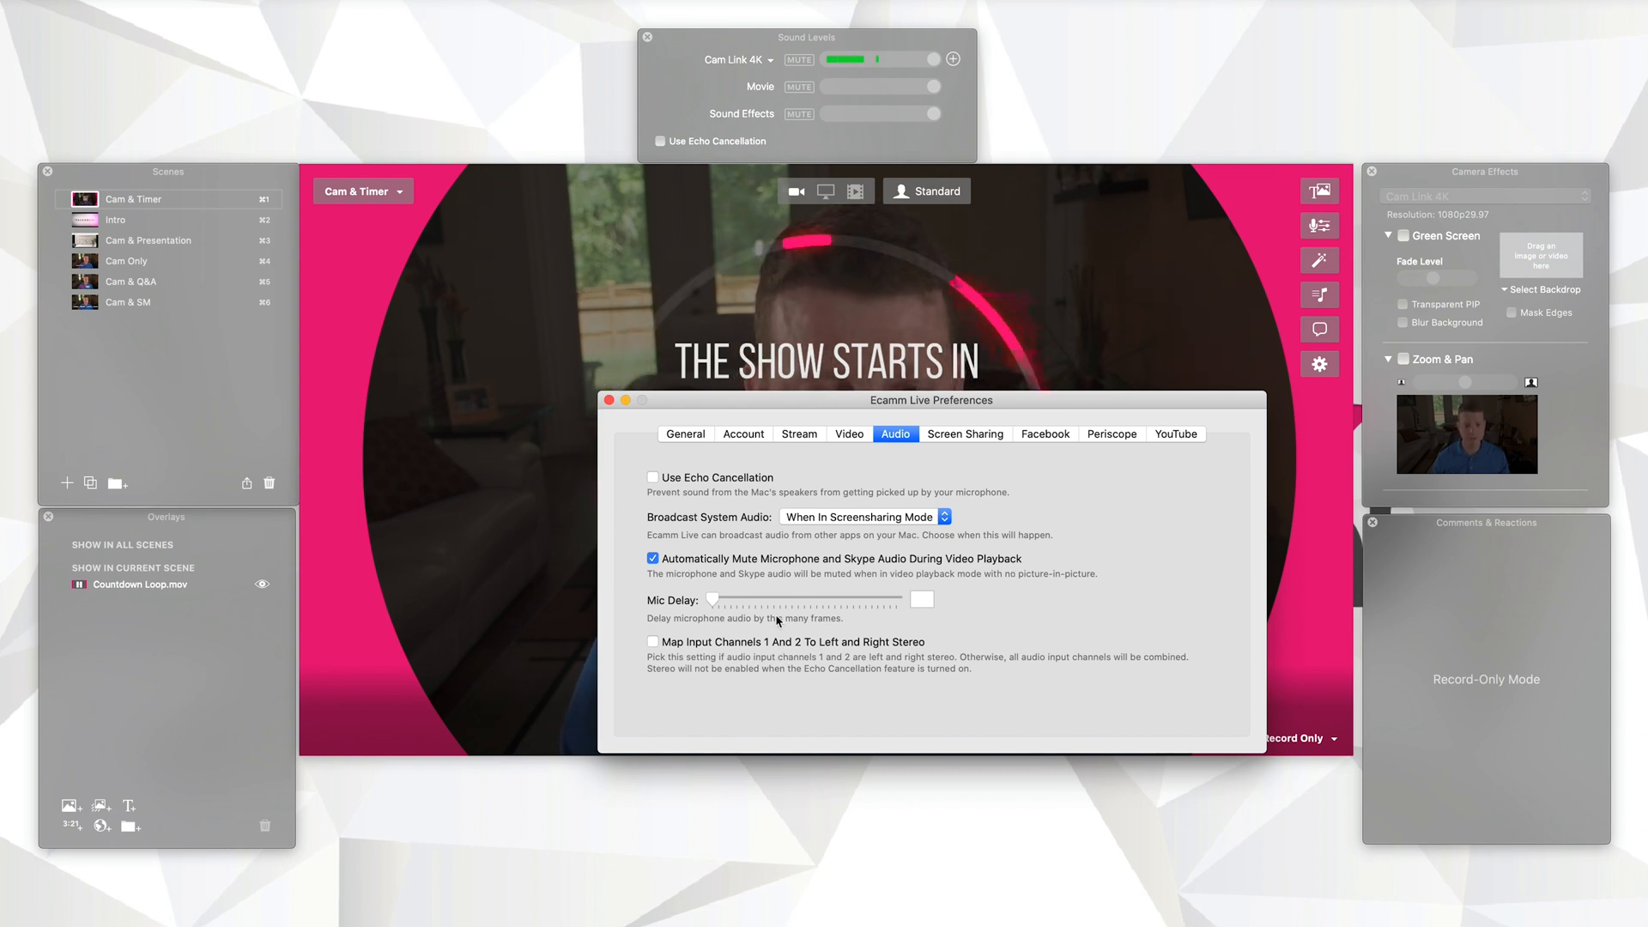
Step: Turn off Include Desktop Icons in the Screen Sharing preferences and switch to the Cam & Presentation scene with the preferences kept open
{"action": "left_click", "coordinate": [959, 434]}
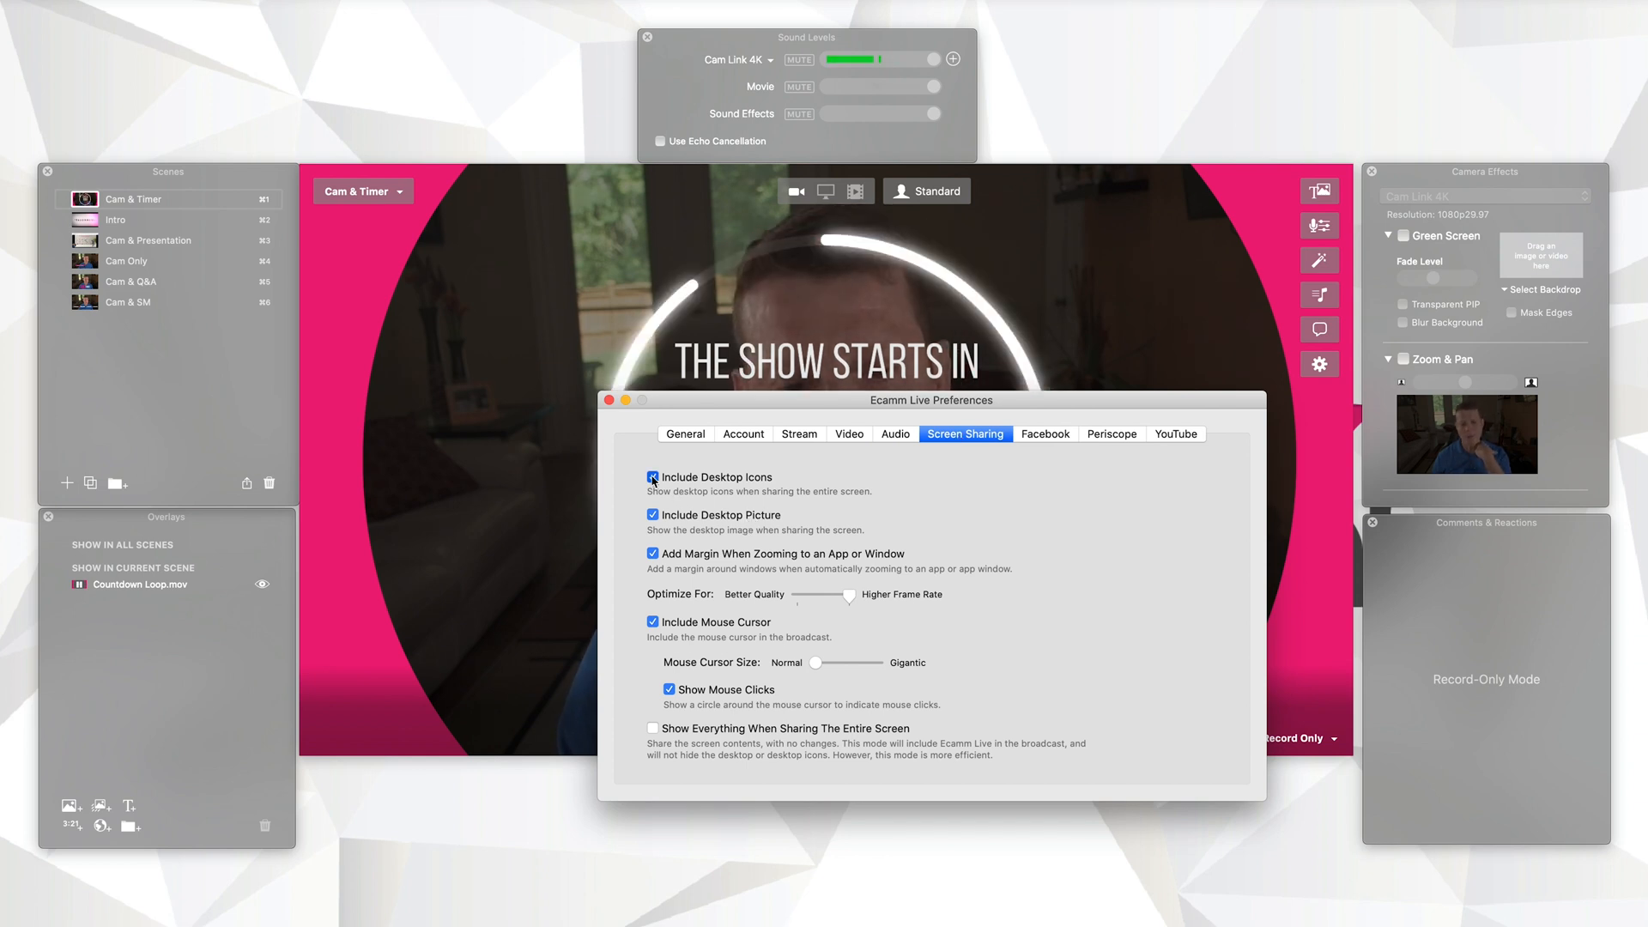
{"action": "left_click_drag", "start_coordinate": [1054, 409], "coordinate": [1142, 682]}
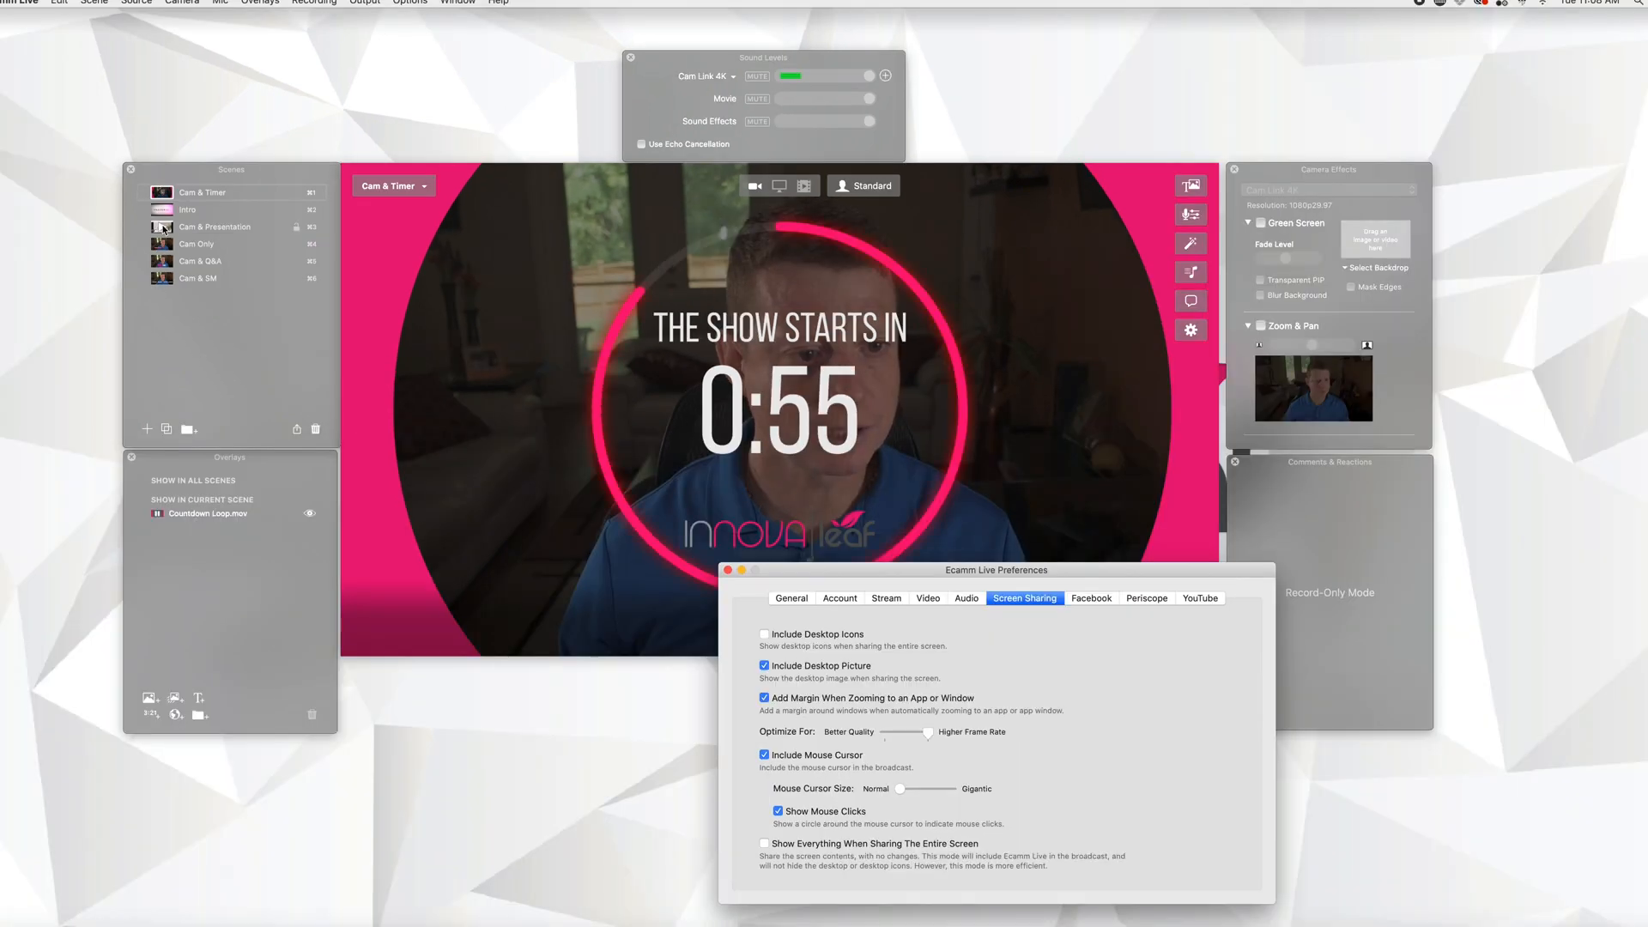
{"action": "left_click", "coordinate": [163, 245]}
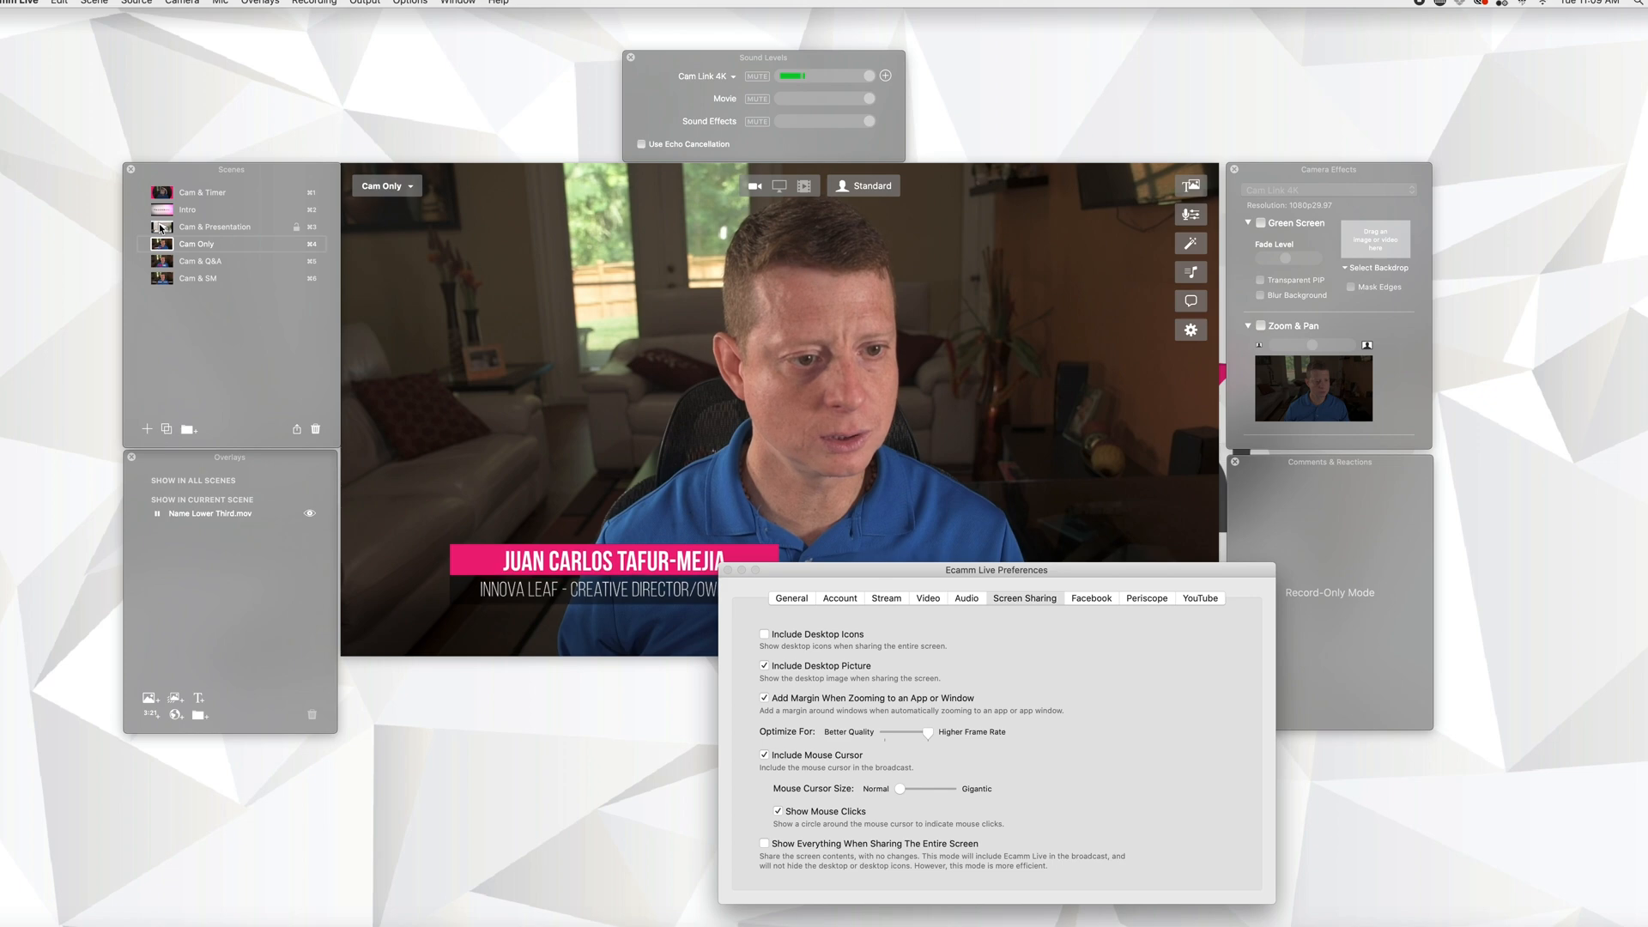
{"action": "left_click", "coordinate": [160, 227]}
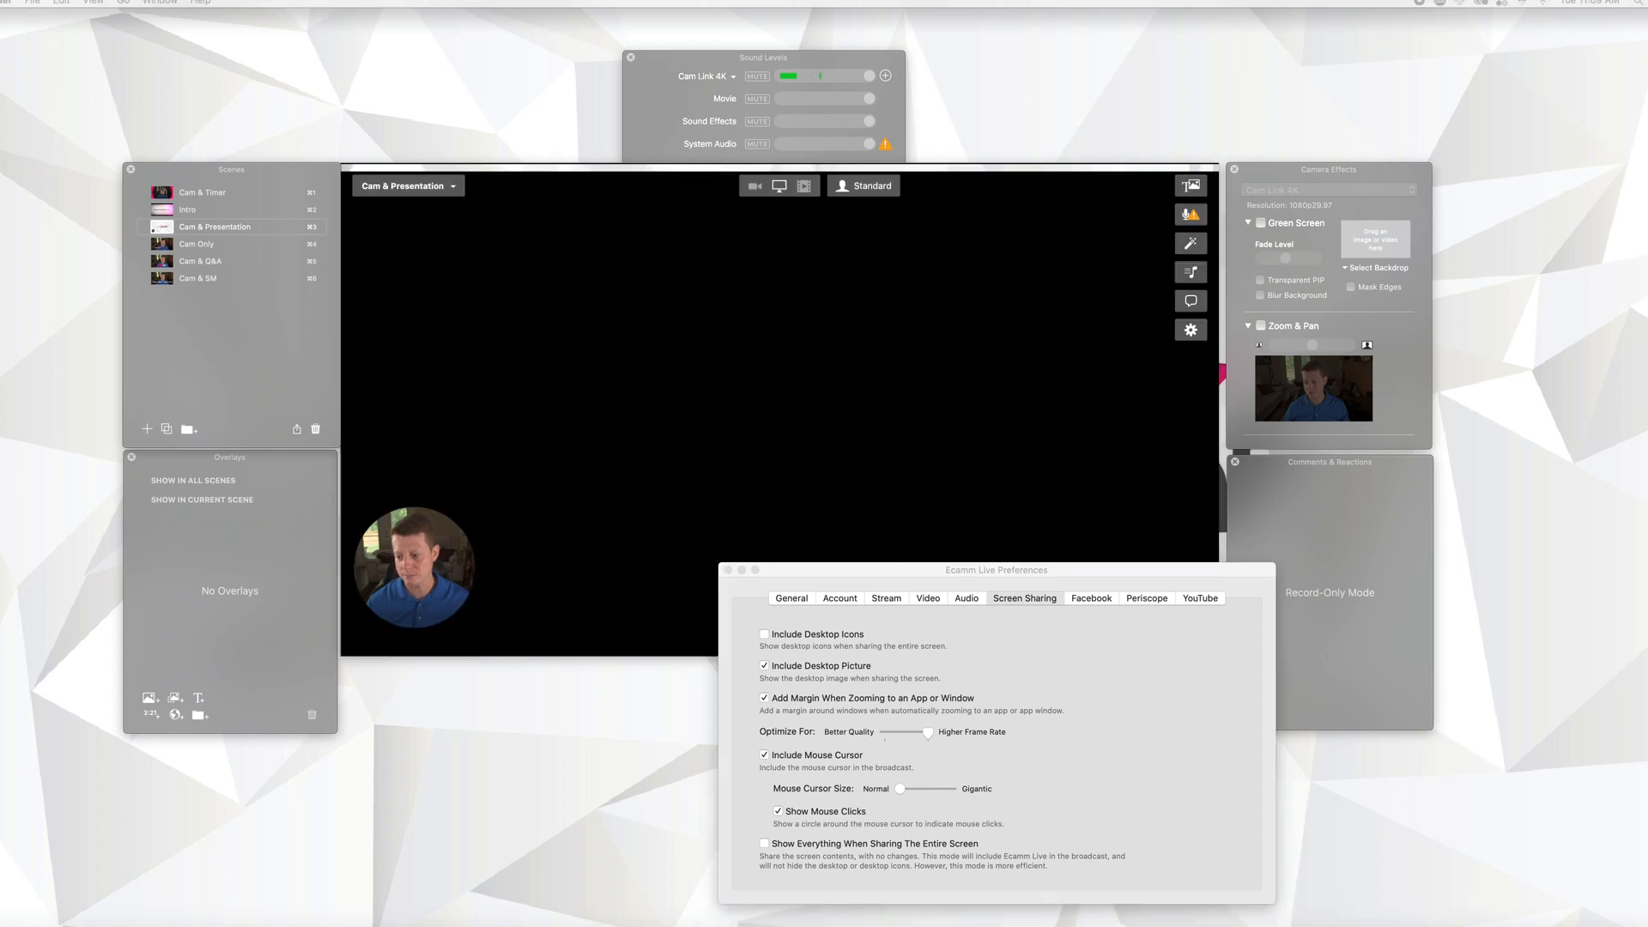
Step: Try including desktop icons and excluding the desktop picture in the shared screen, then restore icons off and picture on
{"action": "left_click_drag", "start_coordinate": [1592, 112], "coordinate": [1020, 442]}
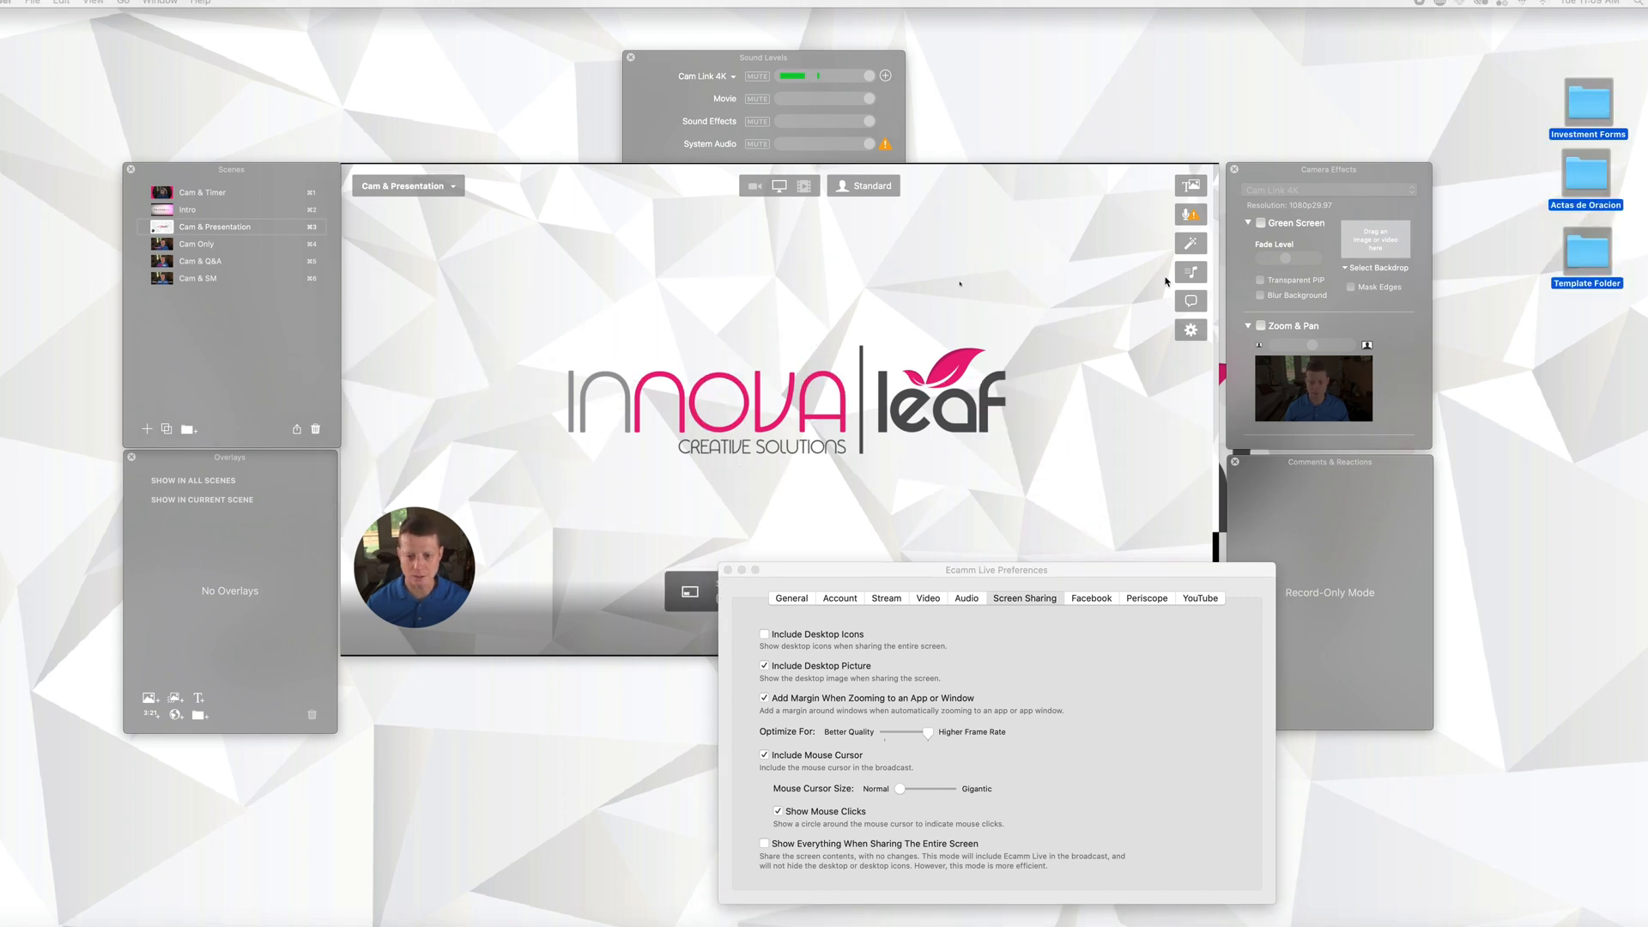
{"action": "left_click", "coordinate": [764, 634]}
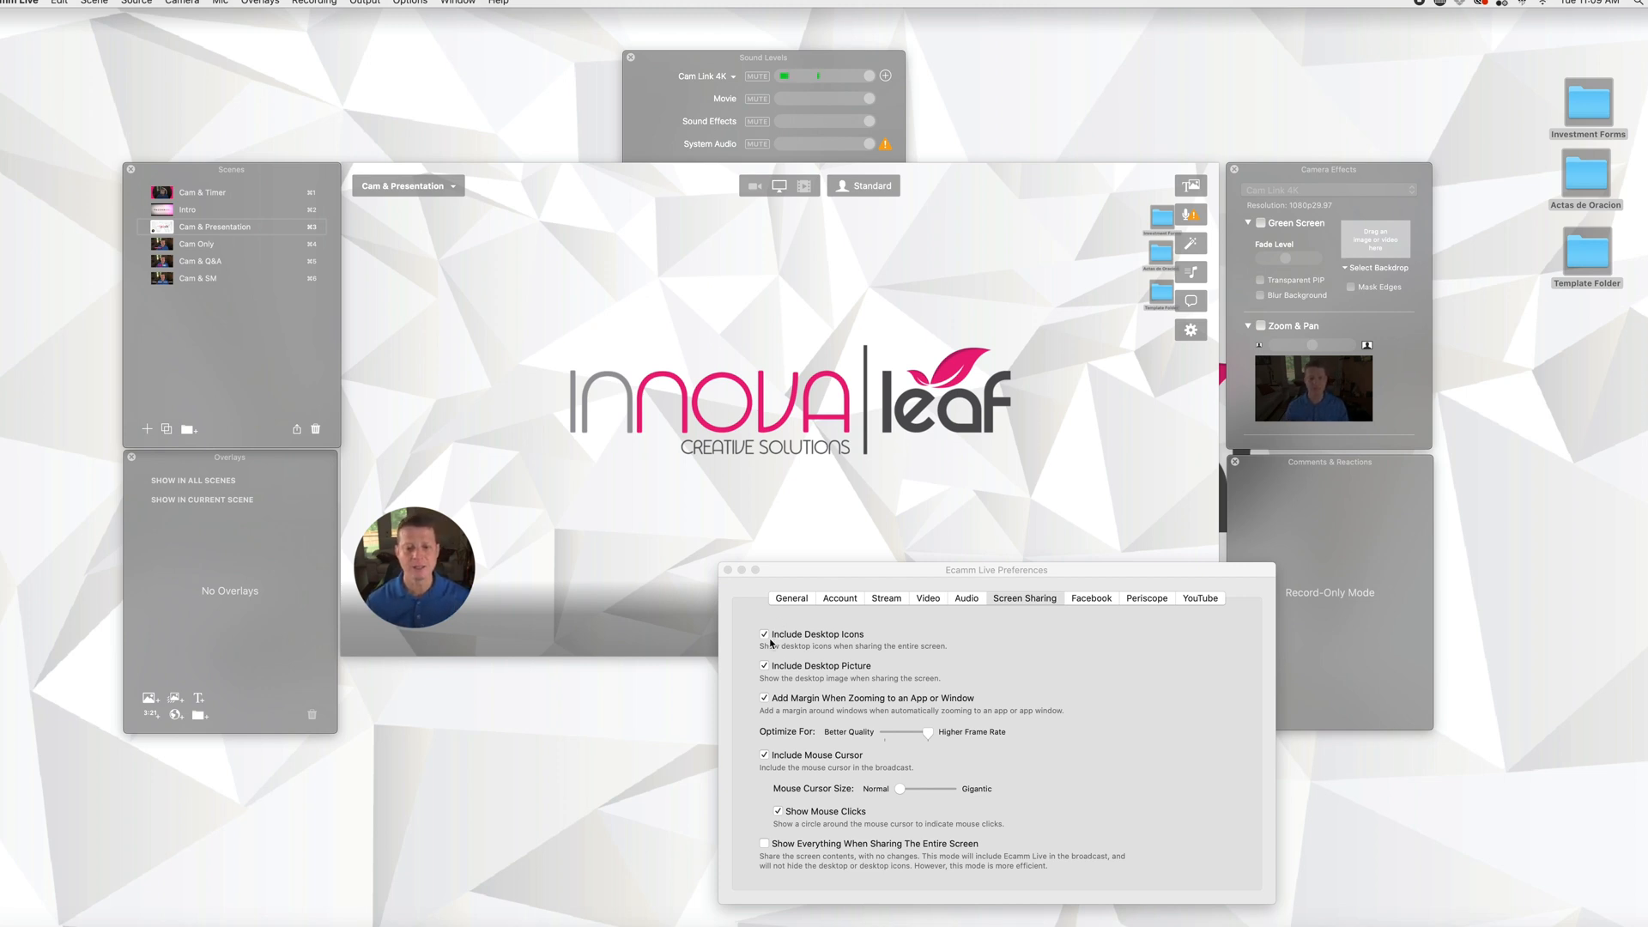
{"action": "left_click", "coordinate": [764, 635]}
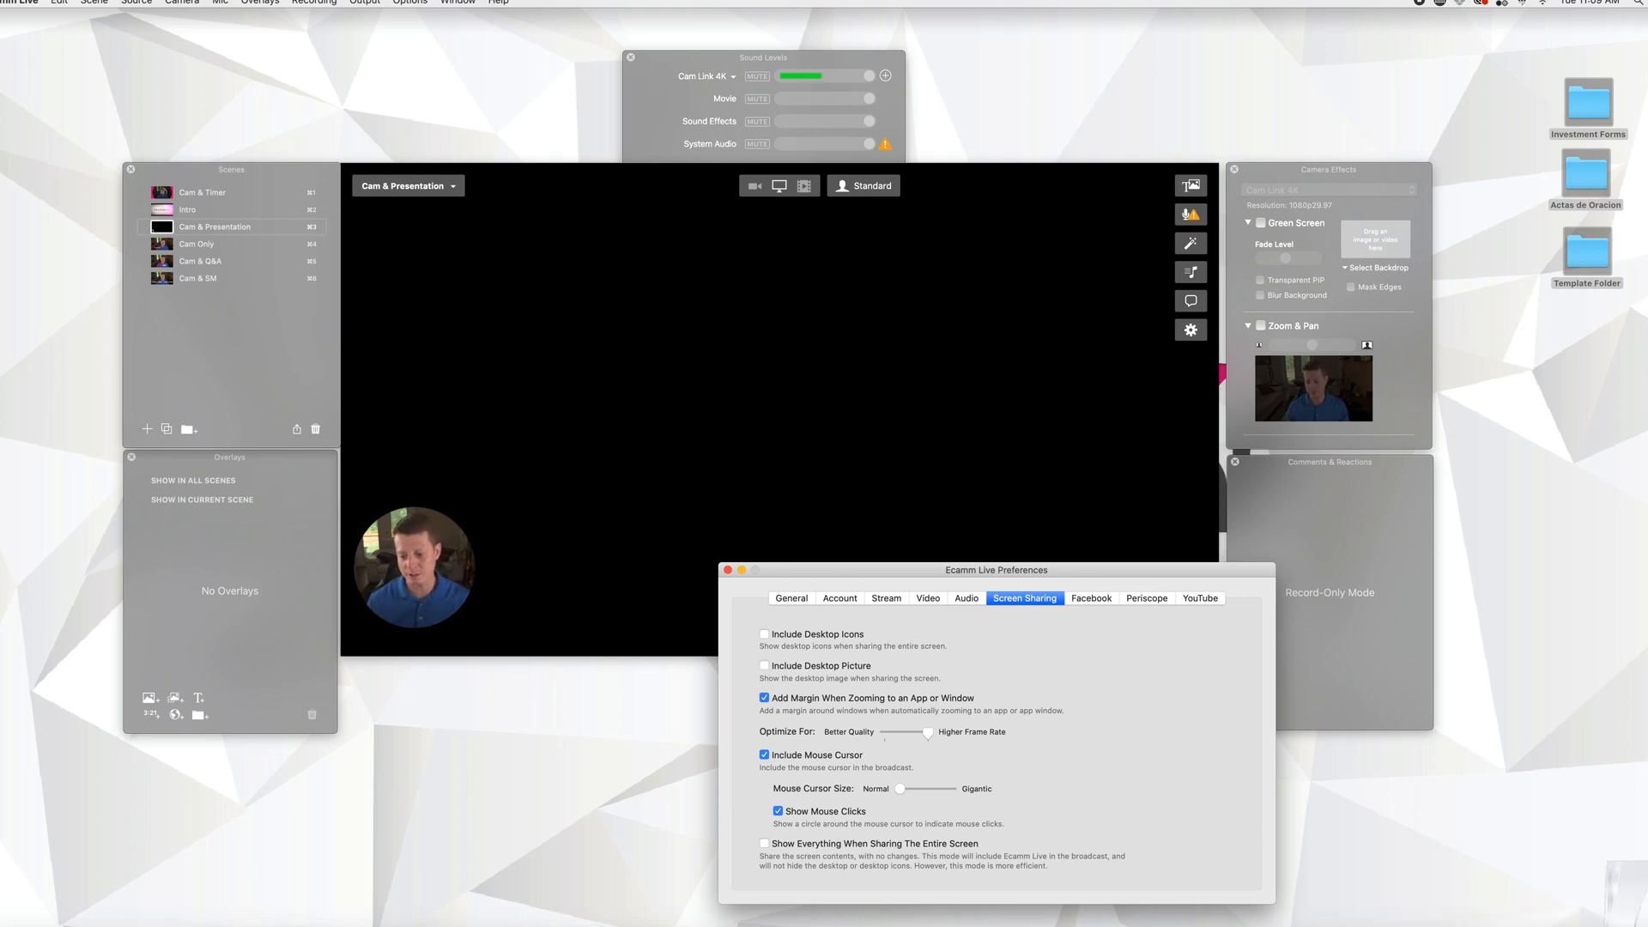
{"action": "left_click", "coordinate": [1636, 911]}
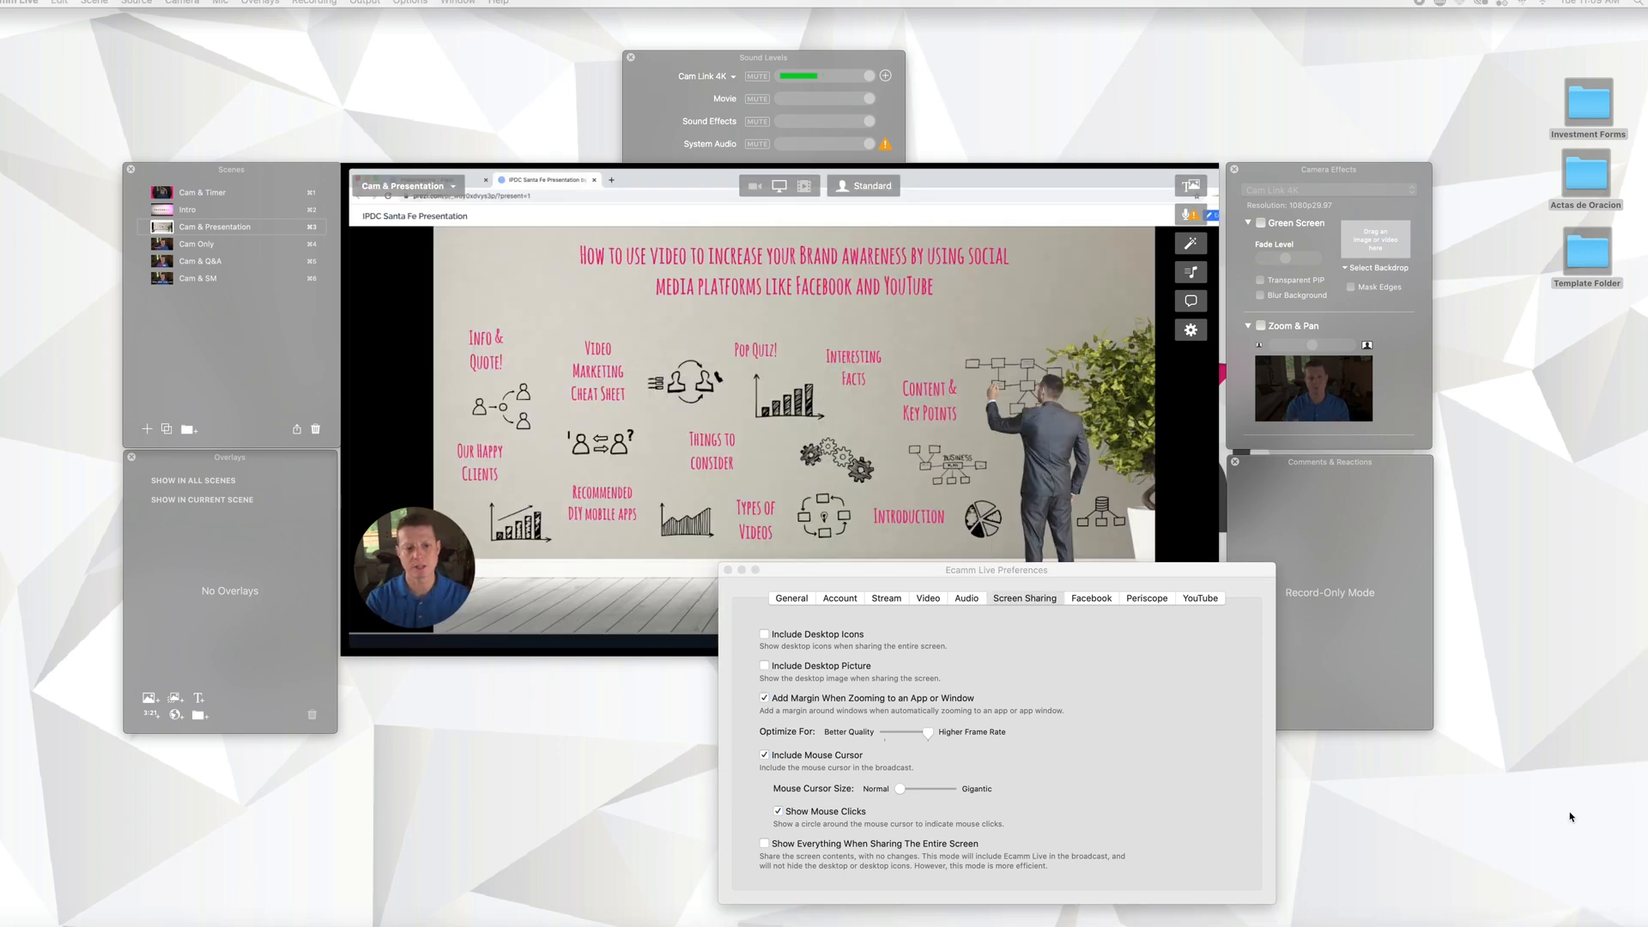
{"action": "left_click", "coordinate": [764, 666]}
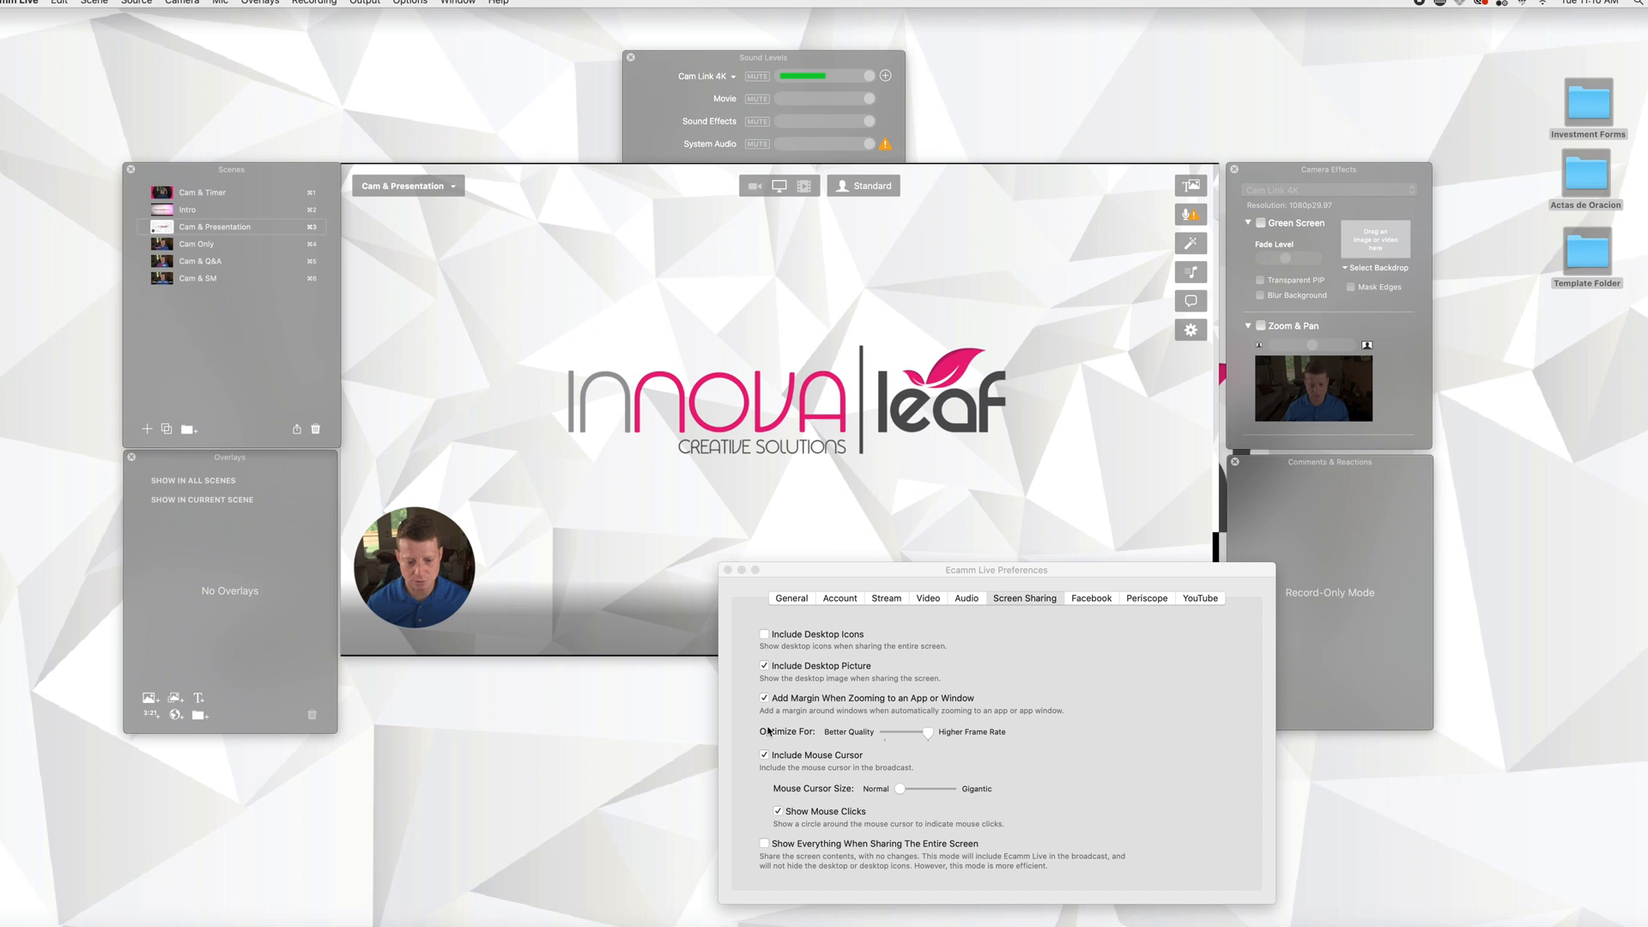
Step: Try excluding the mouse cursor and enlarging it toward Gigantic, then restore the included cursor at Normal size
{"action": "left_click", "coordinate": [764, 755]}
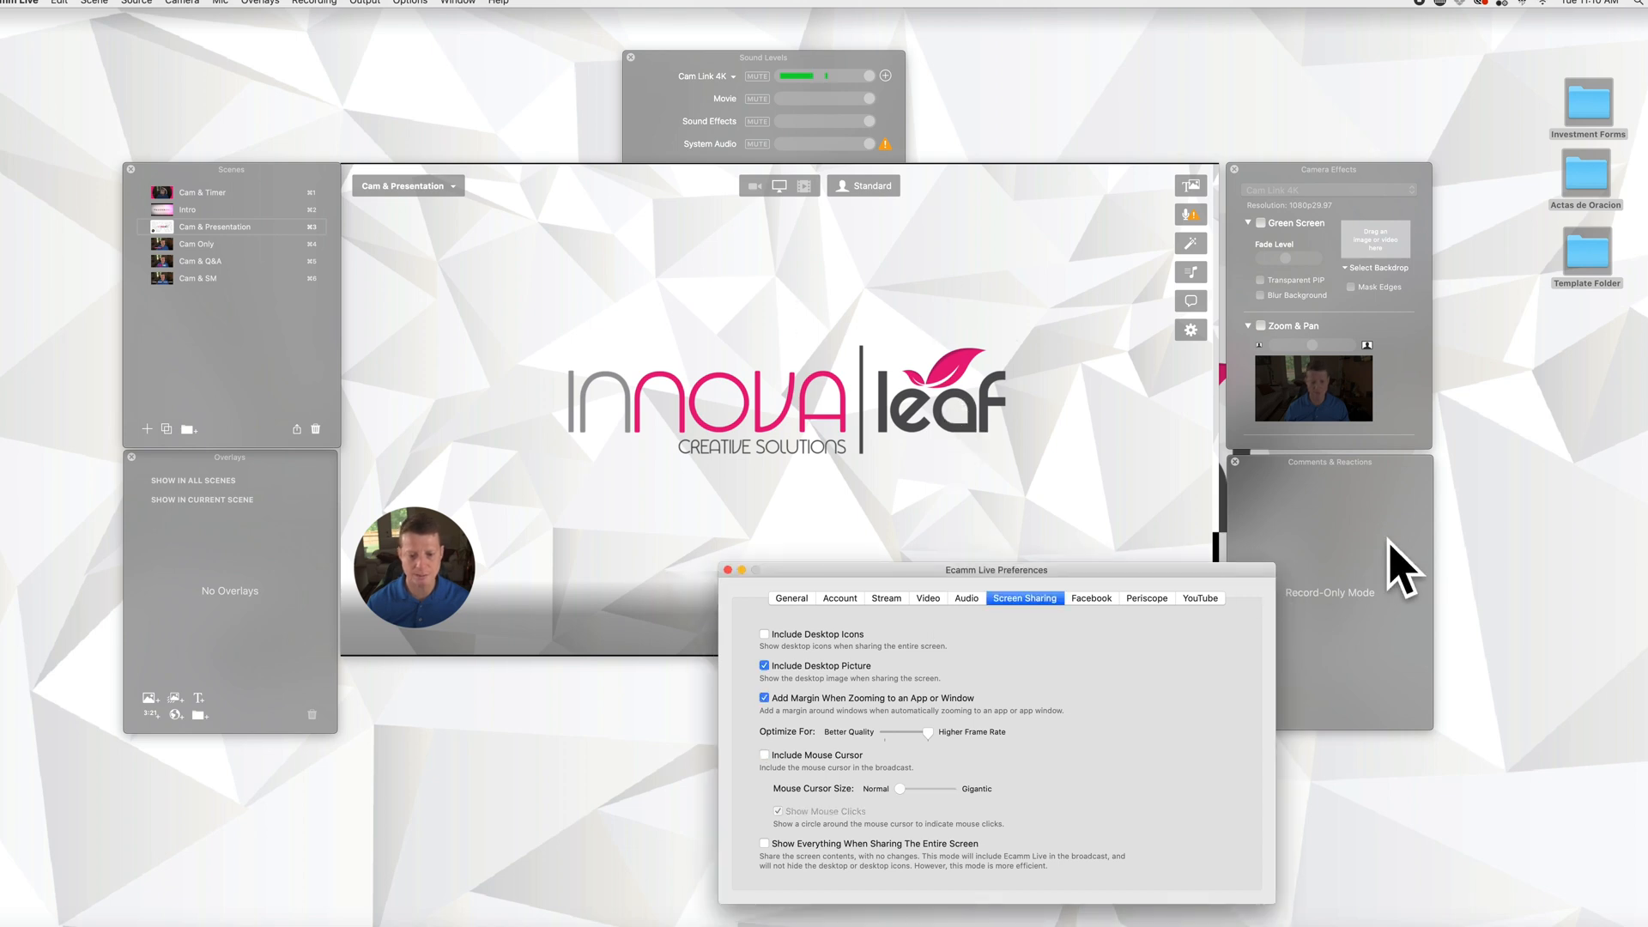
{"action": "left_click", "coordinate": [764, 756]}
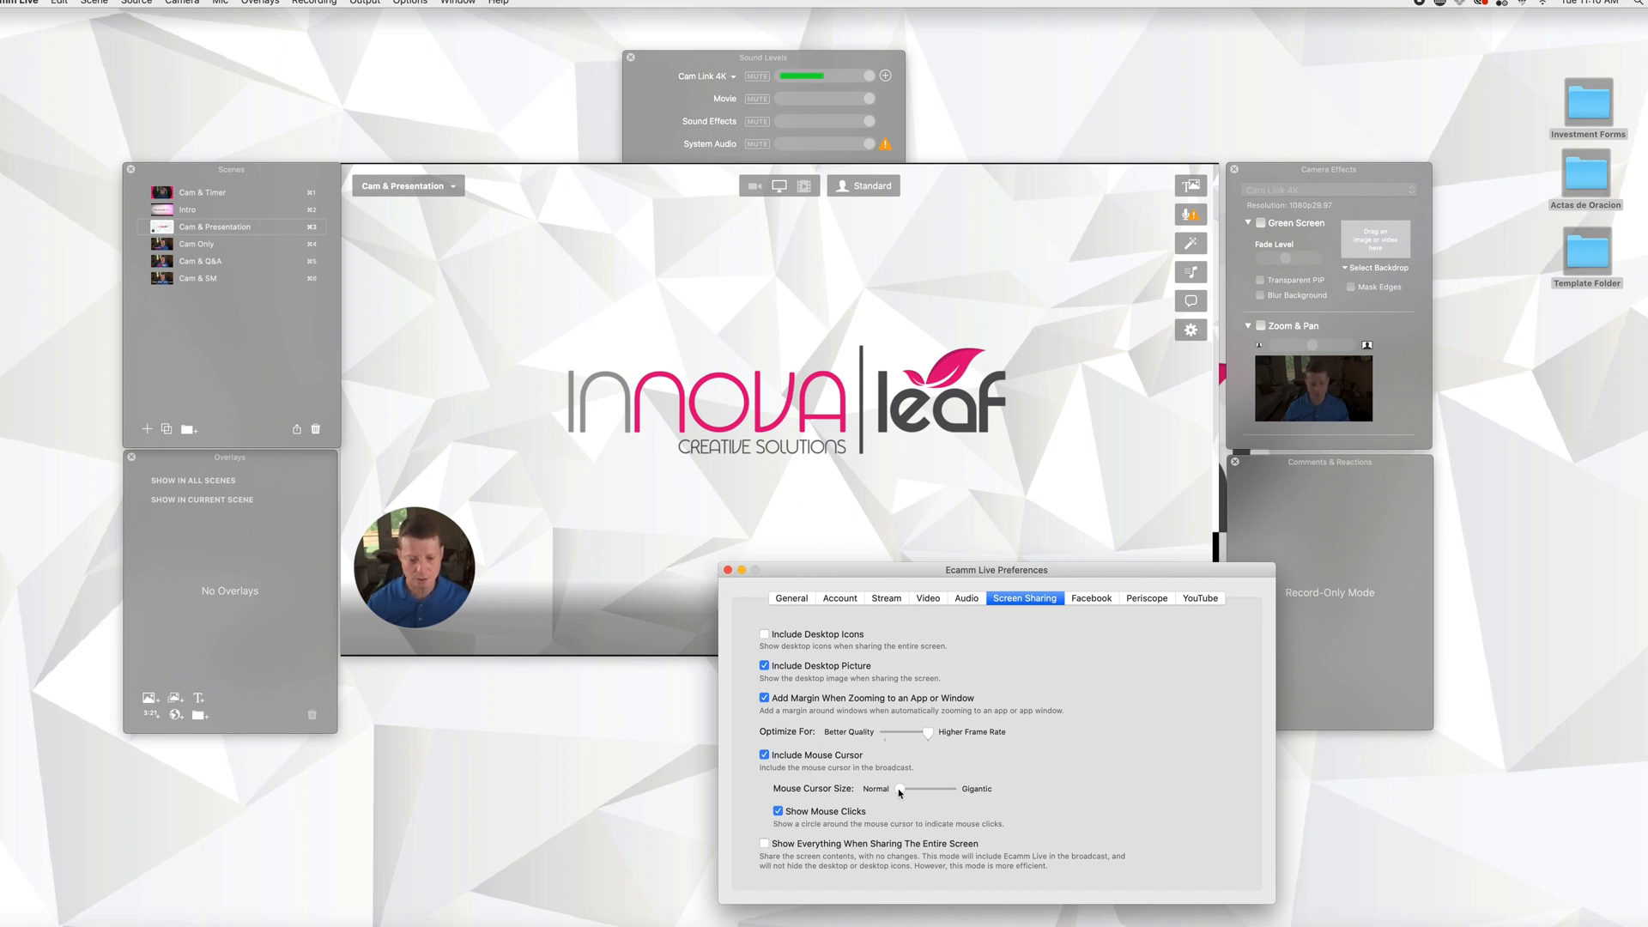
{"action": "left_click_drag", "start_coordinate": [899, 790], "coordinate": [953, 789]}
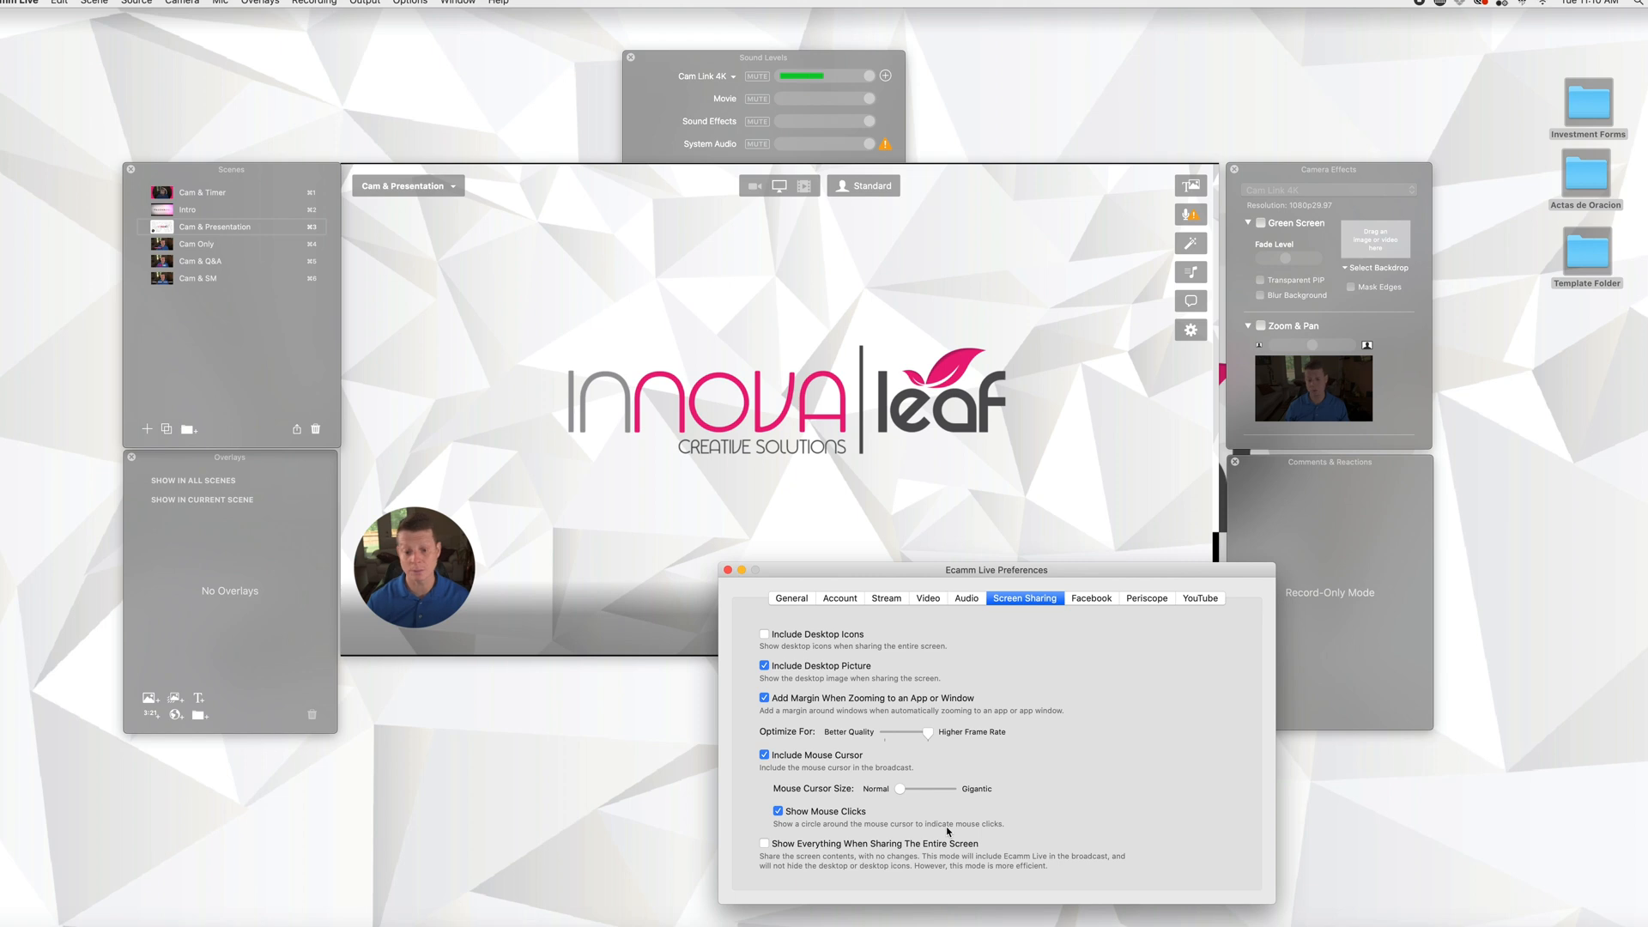
Step: Review the Facebook, Periscope and YouTube preferences, return to the Facebook settings and close the preferences
{"action": "left_click", "coordinate": [1099, 600]}
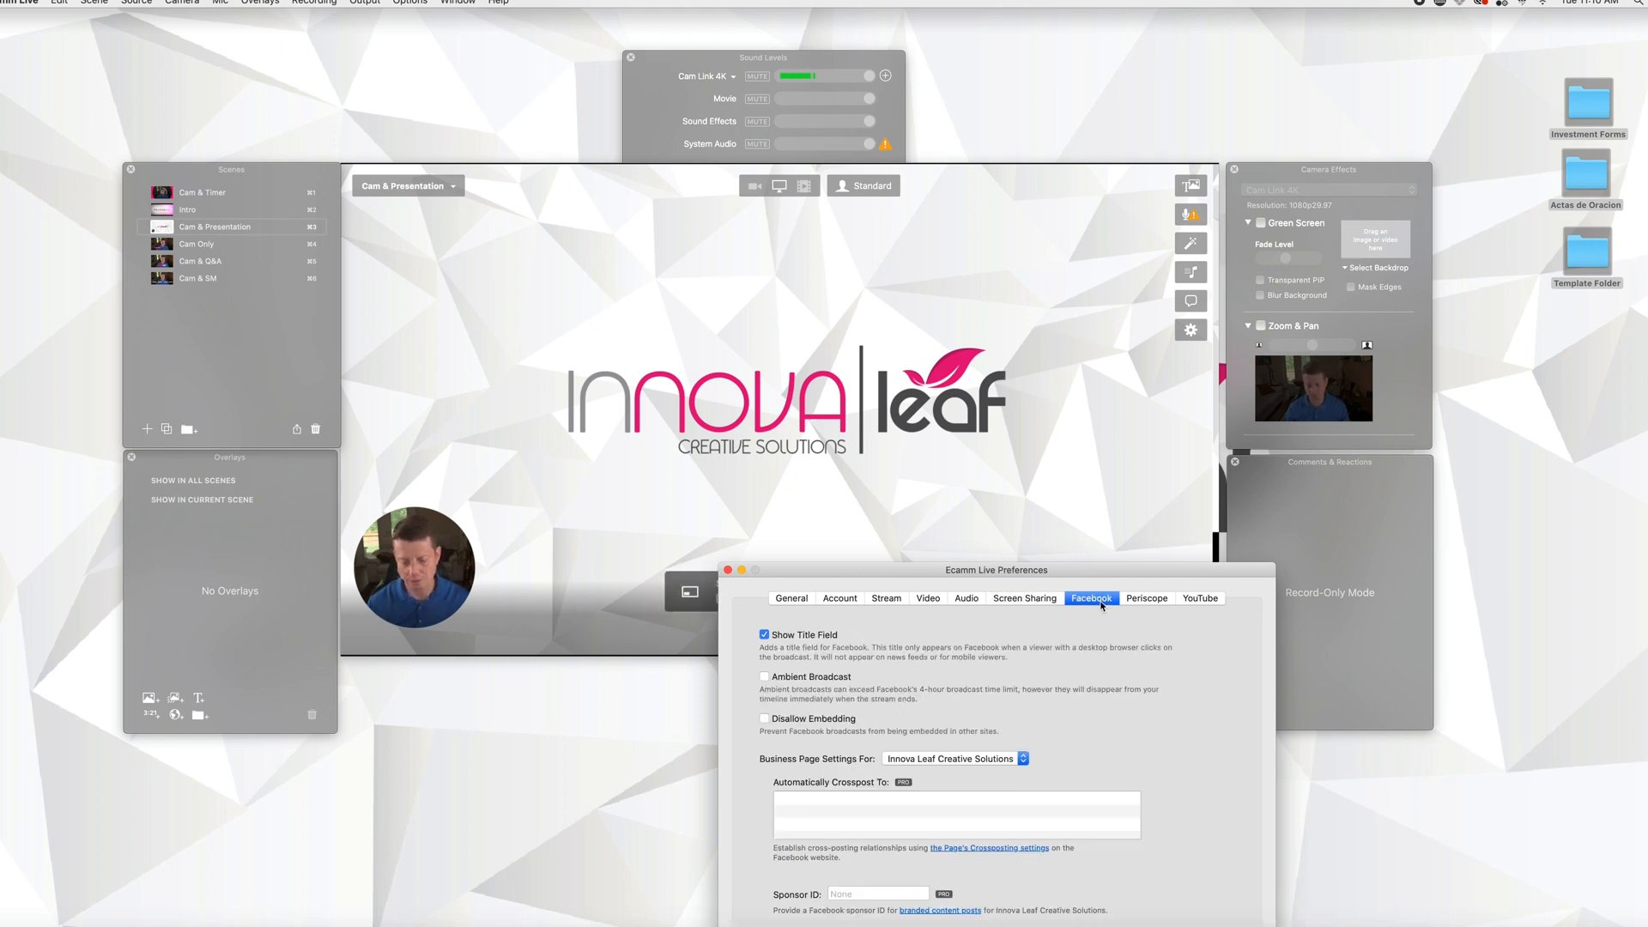
{"action": "left_click_drag", "start_coordinate": [1051, 570], "coordinate": [1030, 479]}
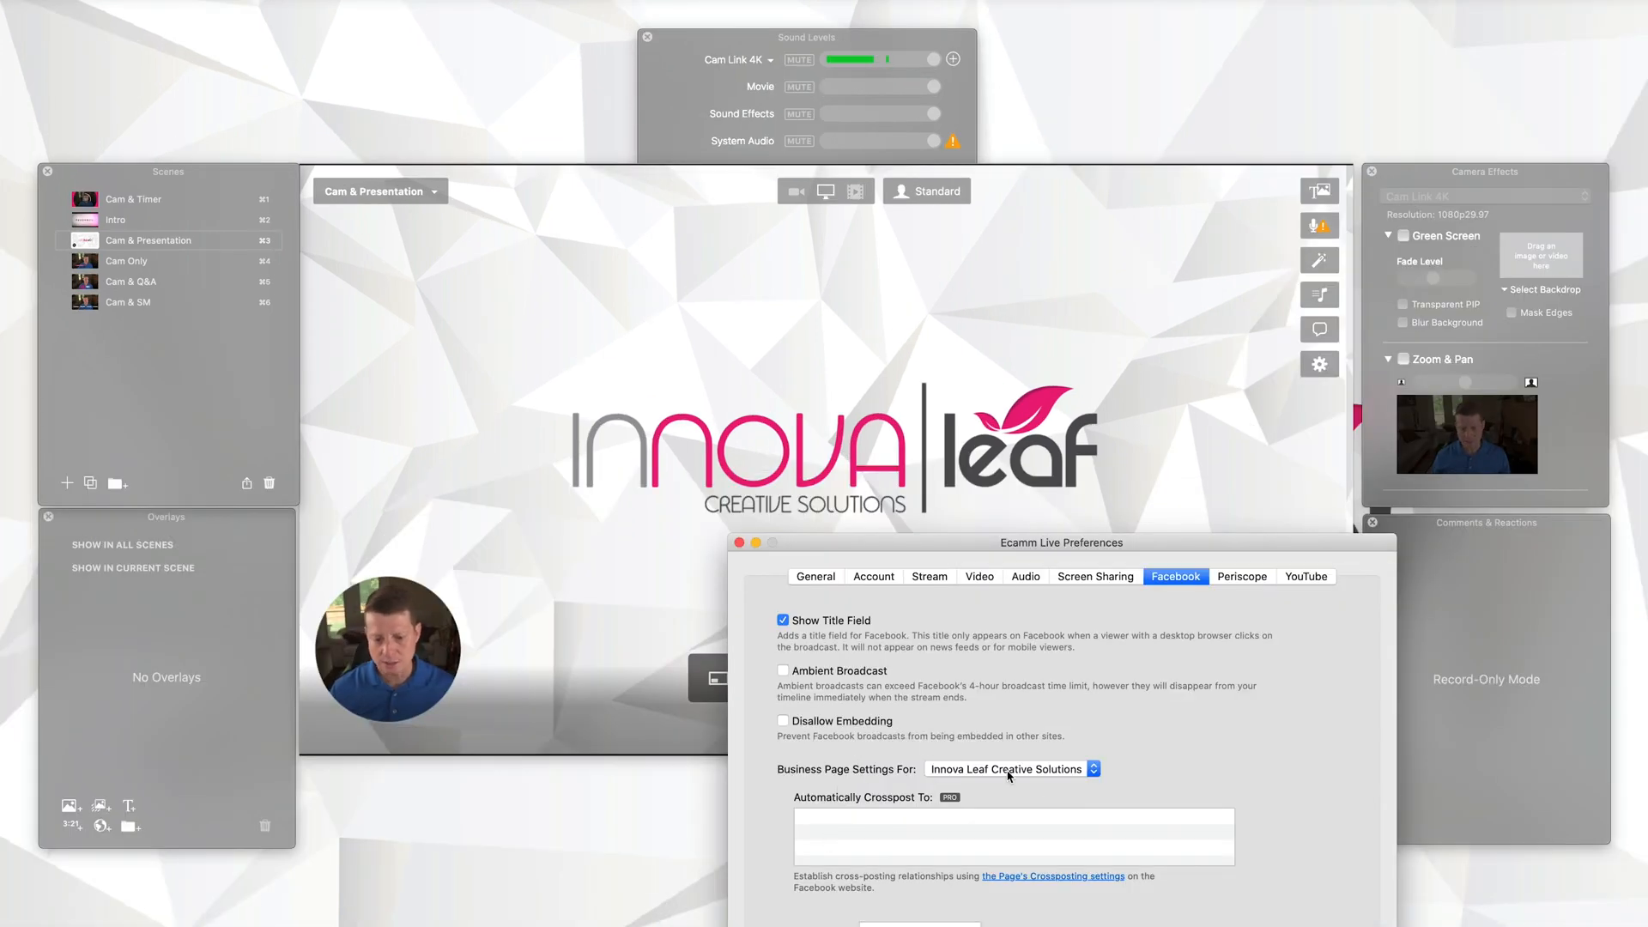
{"action": "left_click", "coordinate": [1252, 581]}
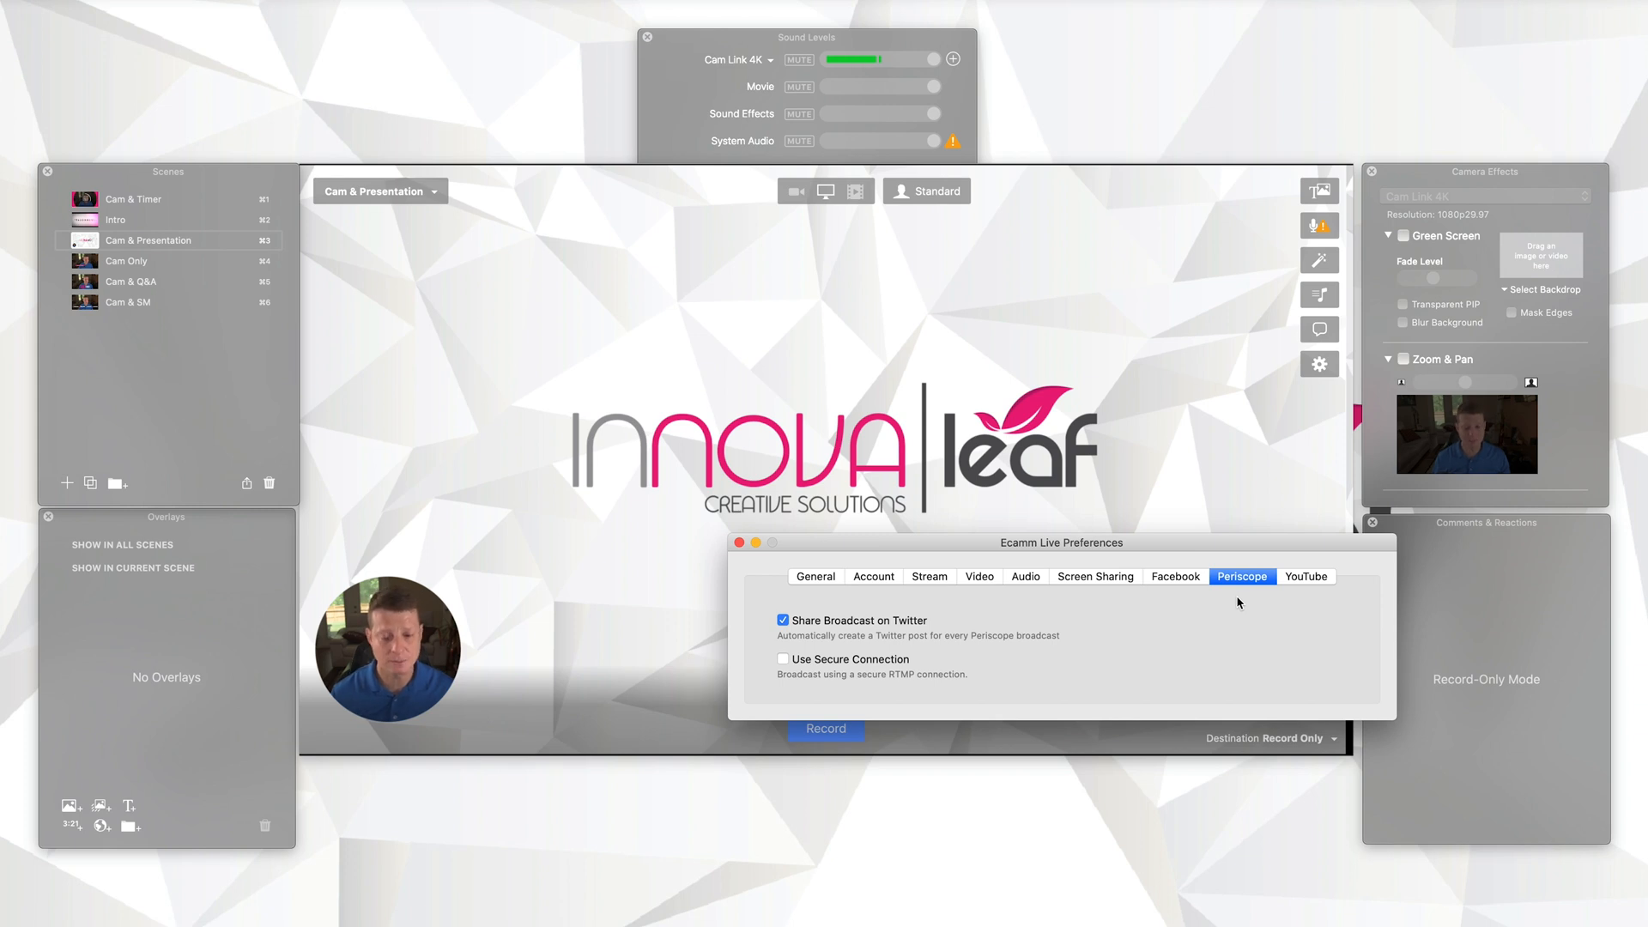
{"action": "left_click", "coordinate": [1296, 577]}
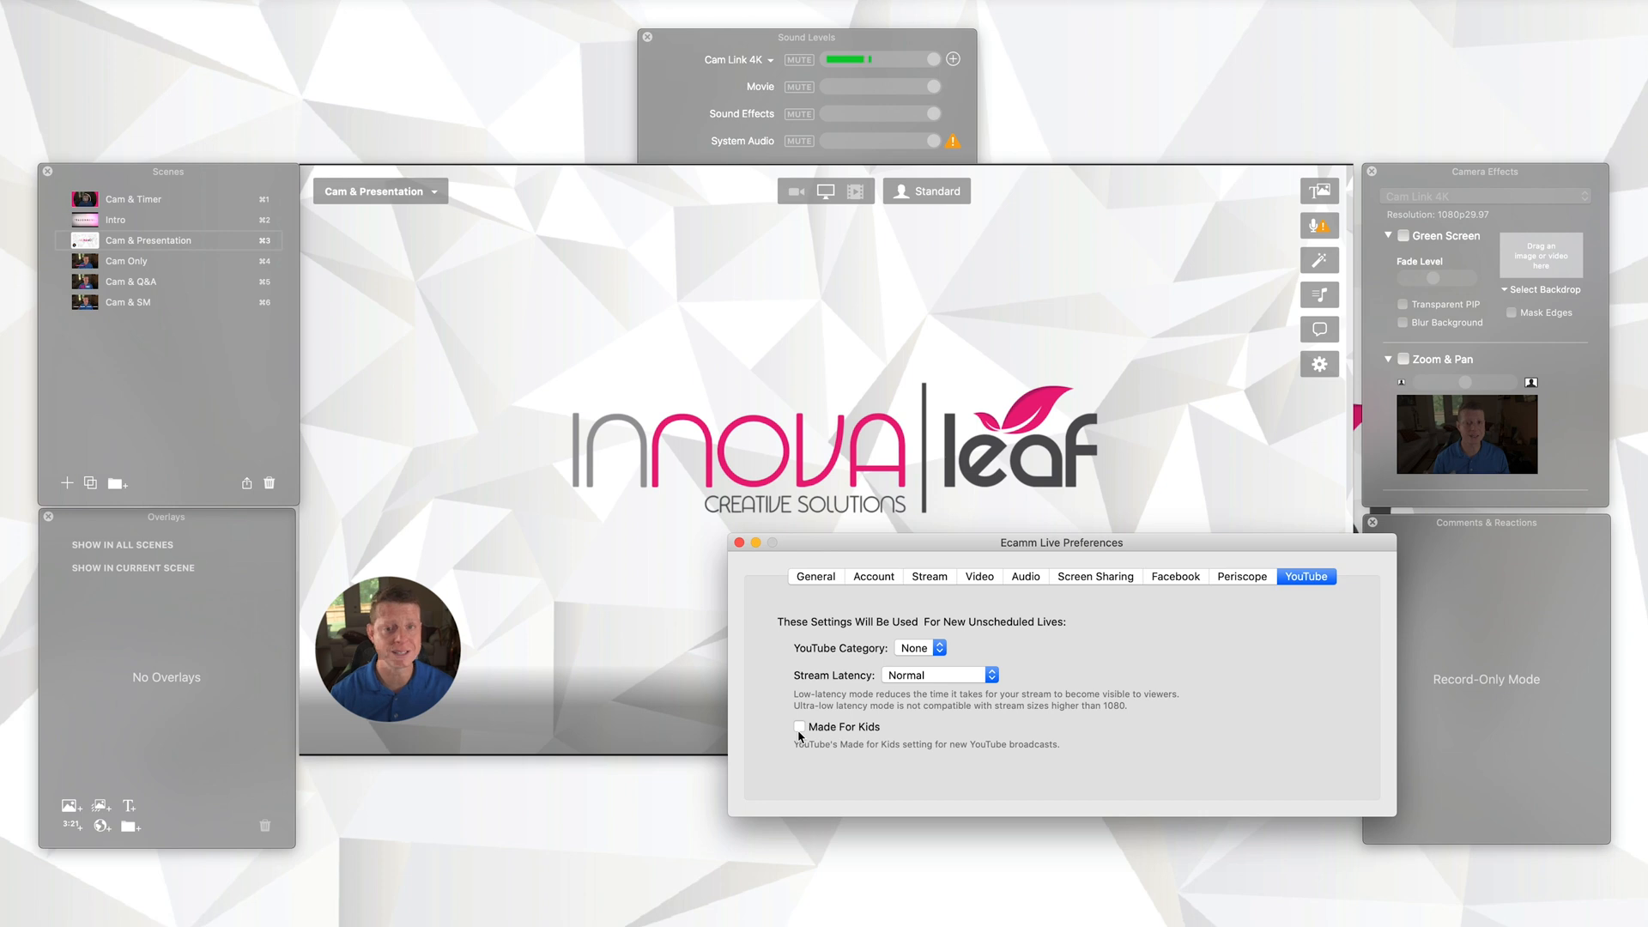
{"action": "left_click", "coordinate": [1175, 576]}
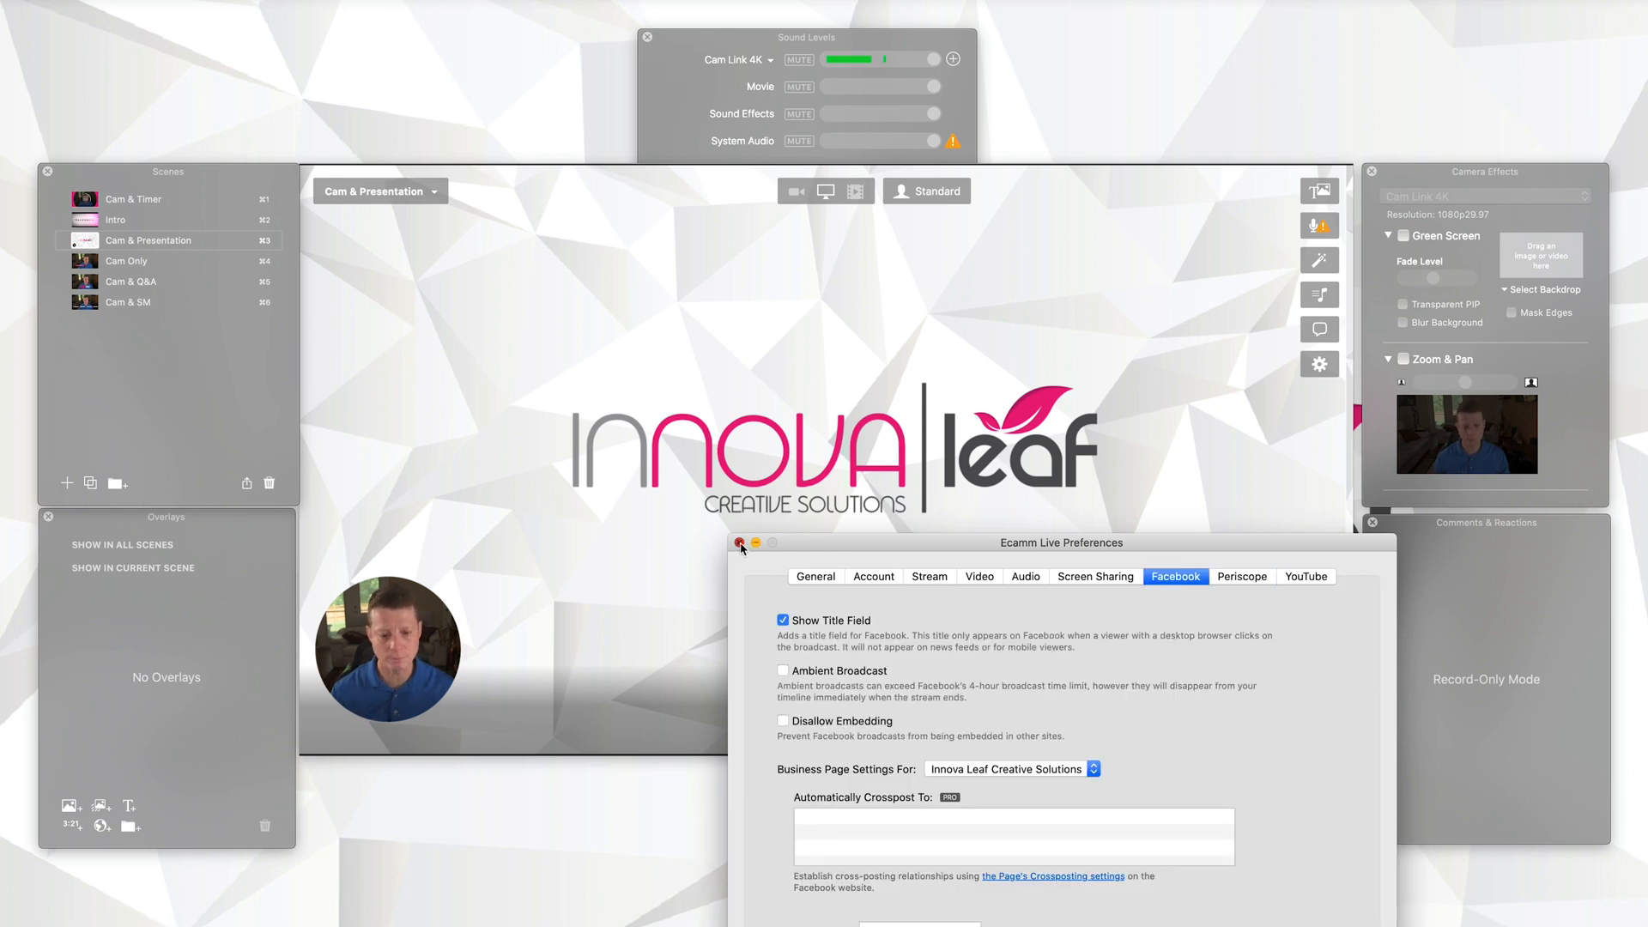
{"action": "left_click", "coordinate": [740, 544]}
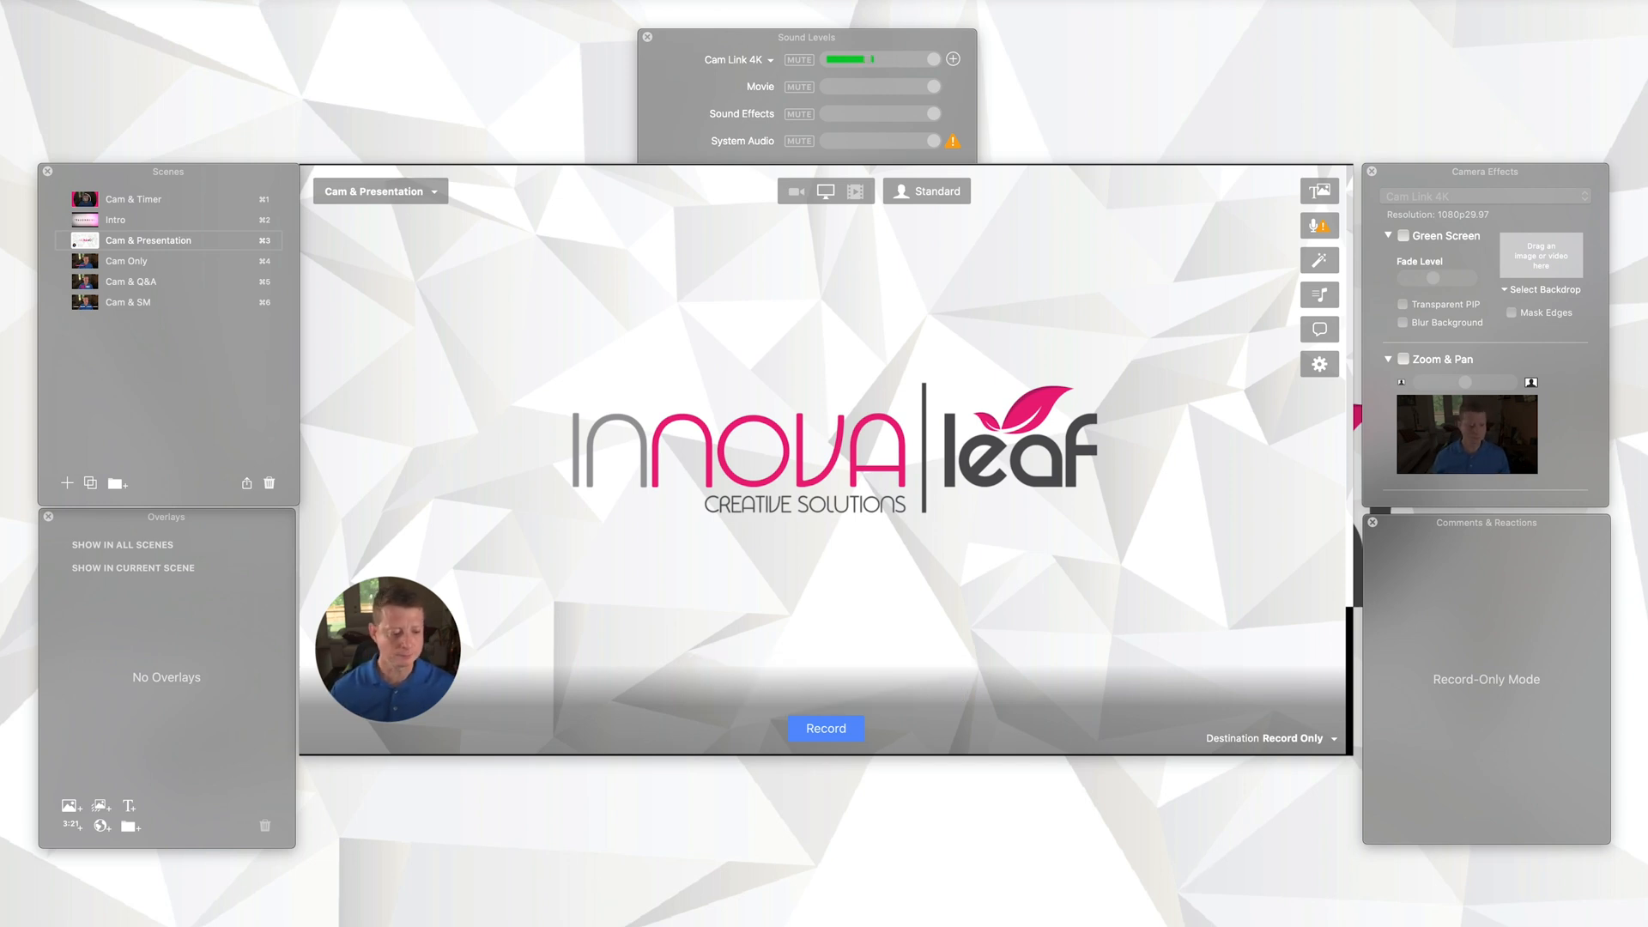
Step: Switch to the Stream Deck app, reposition its window and bring up the Ecamm Live group in the action list
{"action": "key", "text": "super+Tab"}
{"action": "left_click_drag", "start_coordinate": [697, 182], "coordinate": [747, 146]}
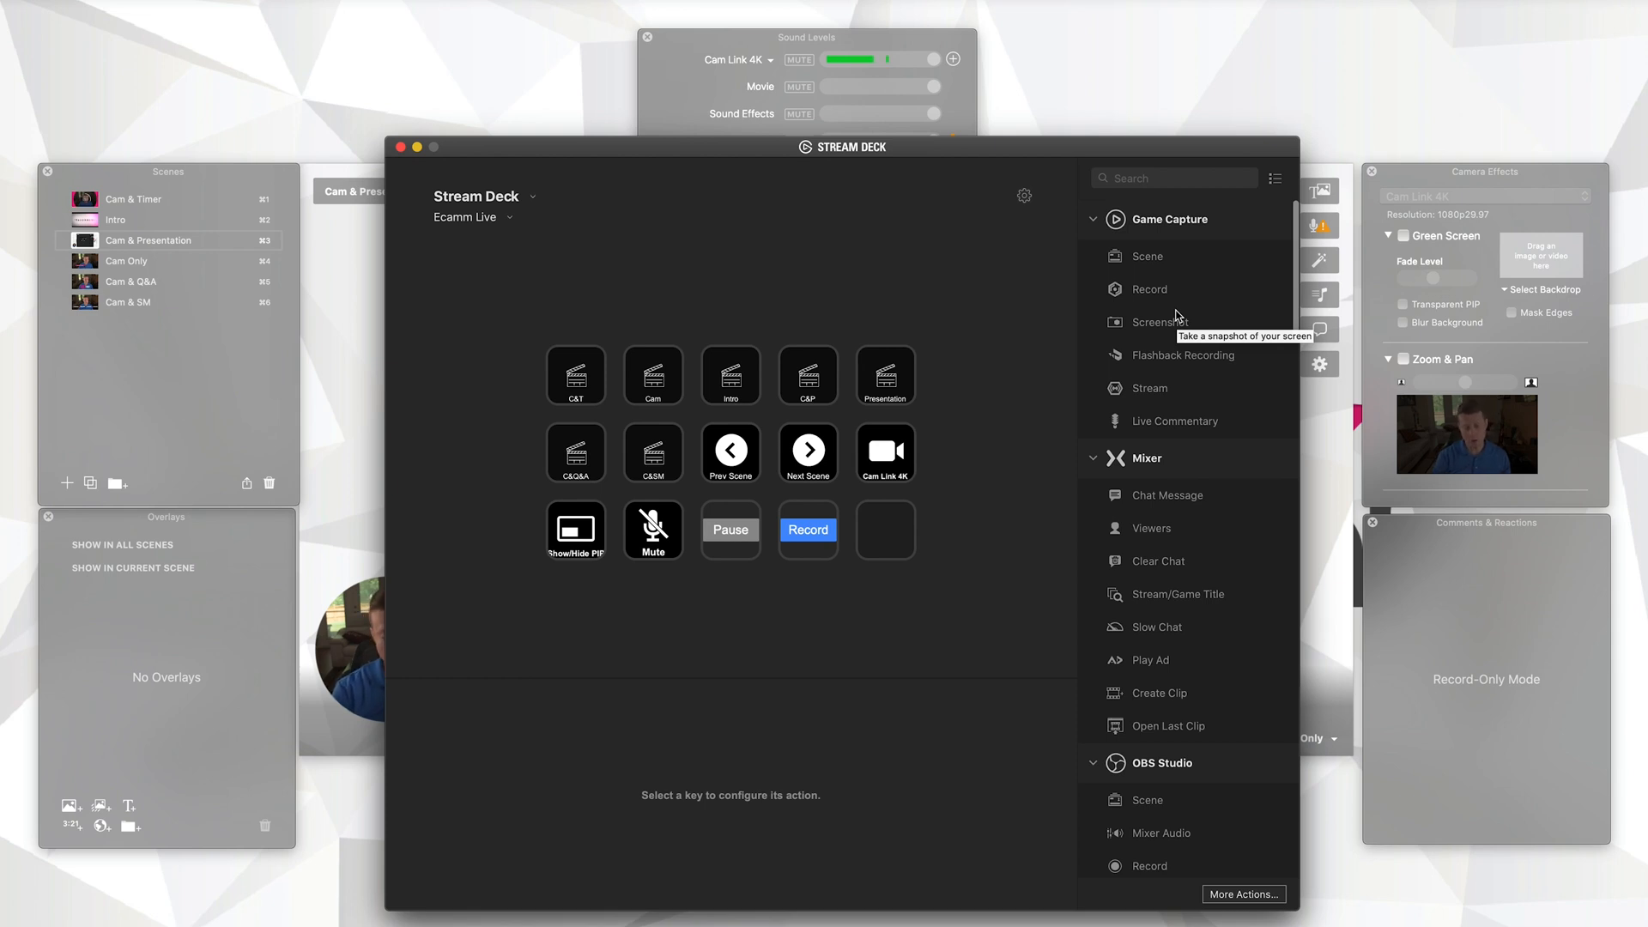
{"action": "scroll", "coordinate": [1176, 318], "scroll_direction": "down", "scroll_amount": 15}
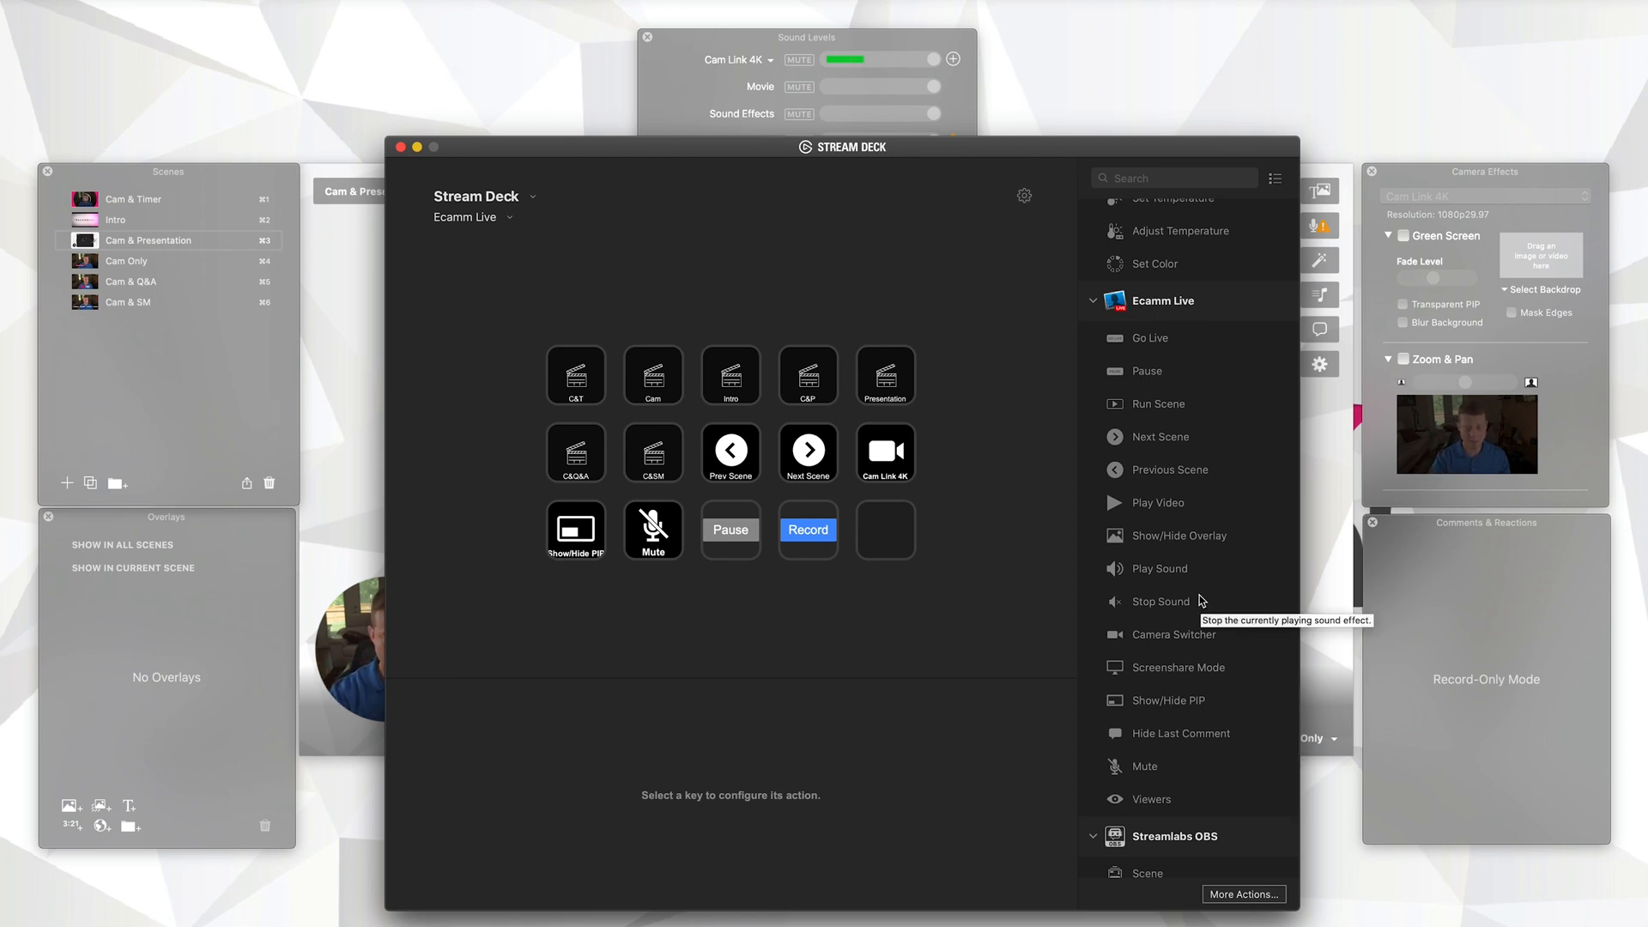
Step: Retitle the C&T key as Cam & Timer and assign the Cam & Timer scene to it
{"action": "left_click", "coordinate": [576, 375]}
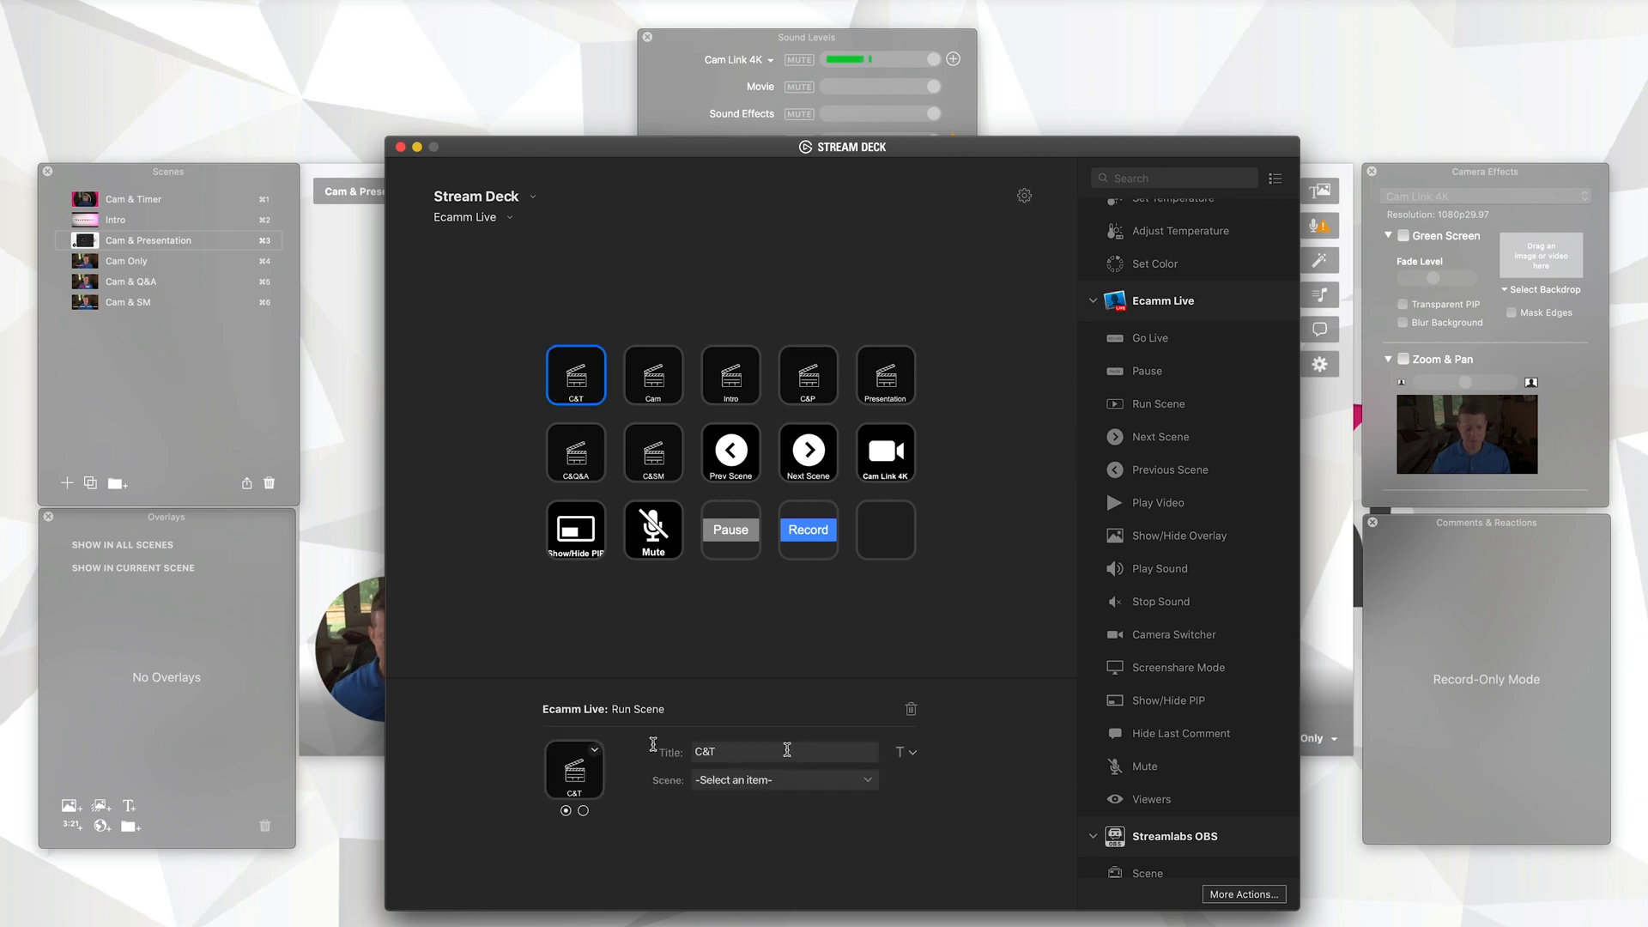
{"action": "type", "text": "Cam"}
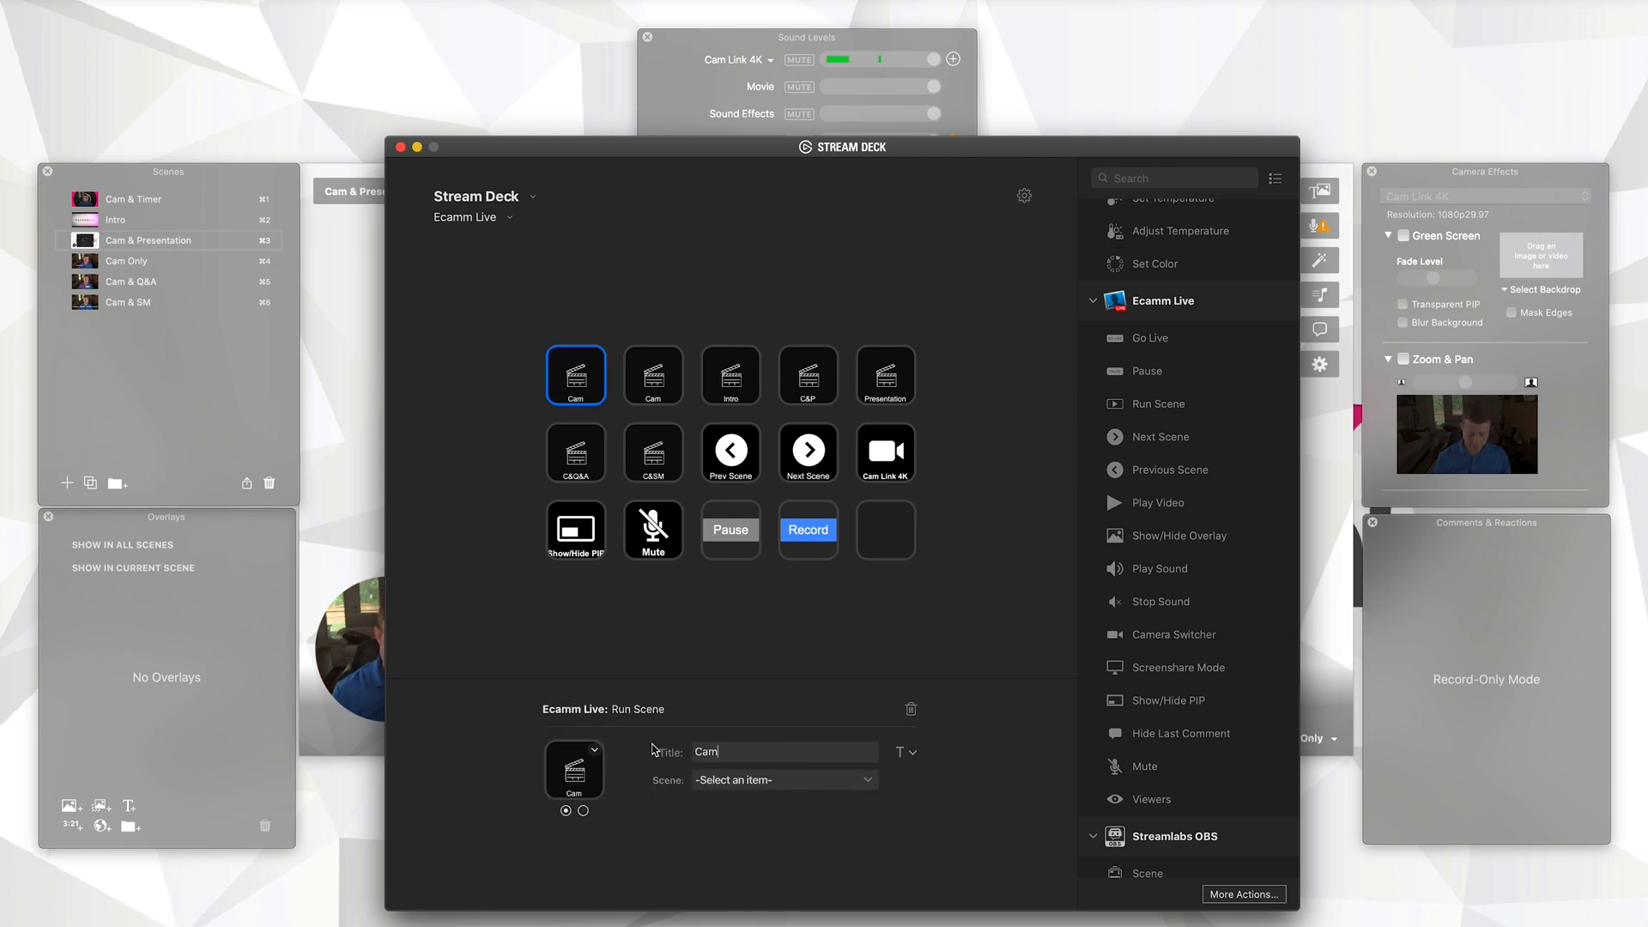
{"action": "type", "text": " & Timer"}
{"action": "left_click", "coordinate": [779, 781]}
{"action": "left_click", "coordinate": [755, 813]}
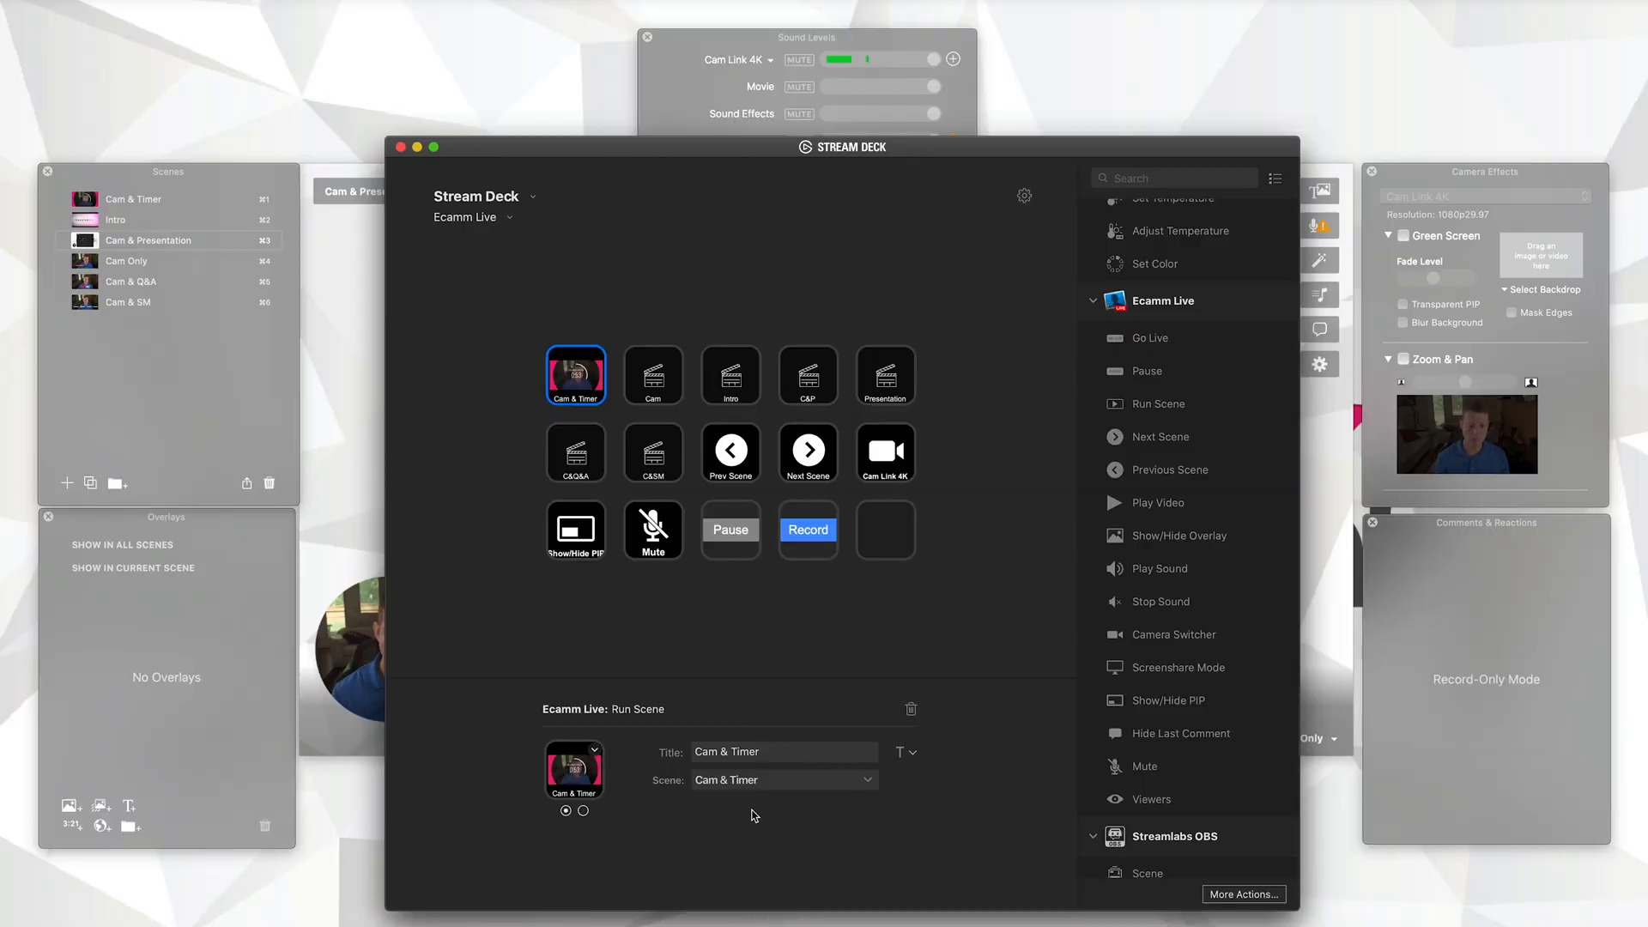
Step: Retitle the Cam key as Intro and assign the Intro scene to it
{"action": "left_click", "coordinate": [654, 380]}
{"action": "left_click_drag", "start_coordinate": [720, 751], "coordinate": [668, 752]}
{"action": "type", "text": "Intro"}
{"action": "left_click", "coordinate": [729, 779]}
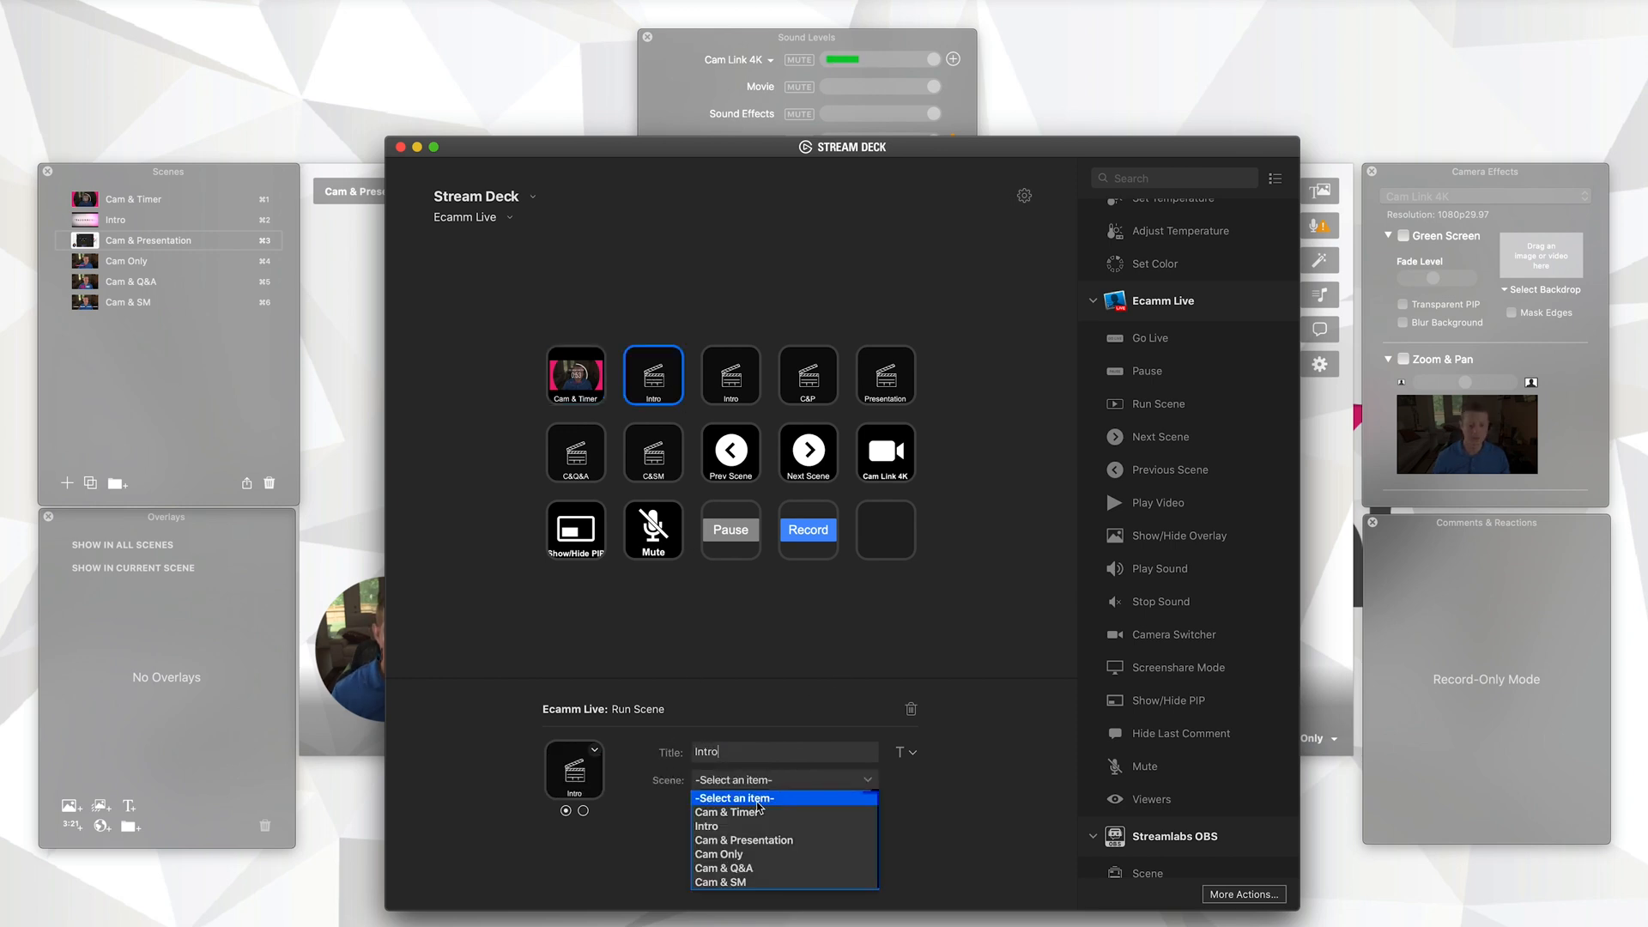
{"action": "left_click", "coordinate": [735, 827]}
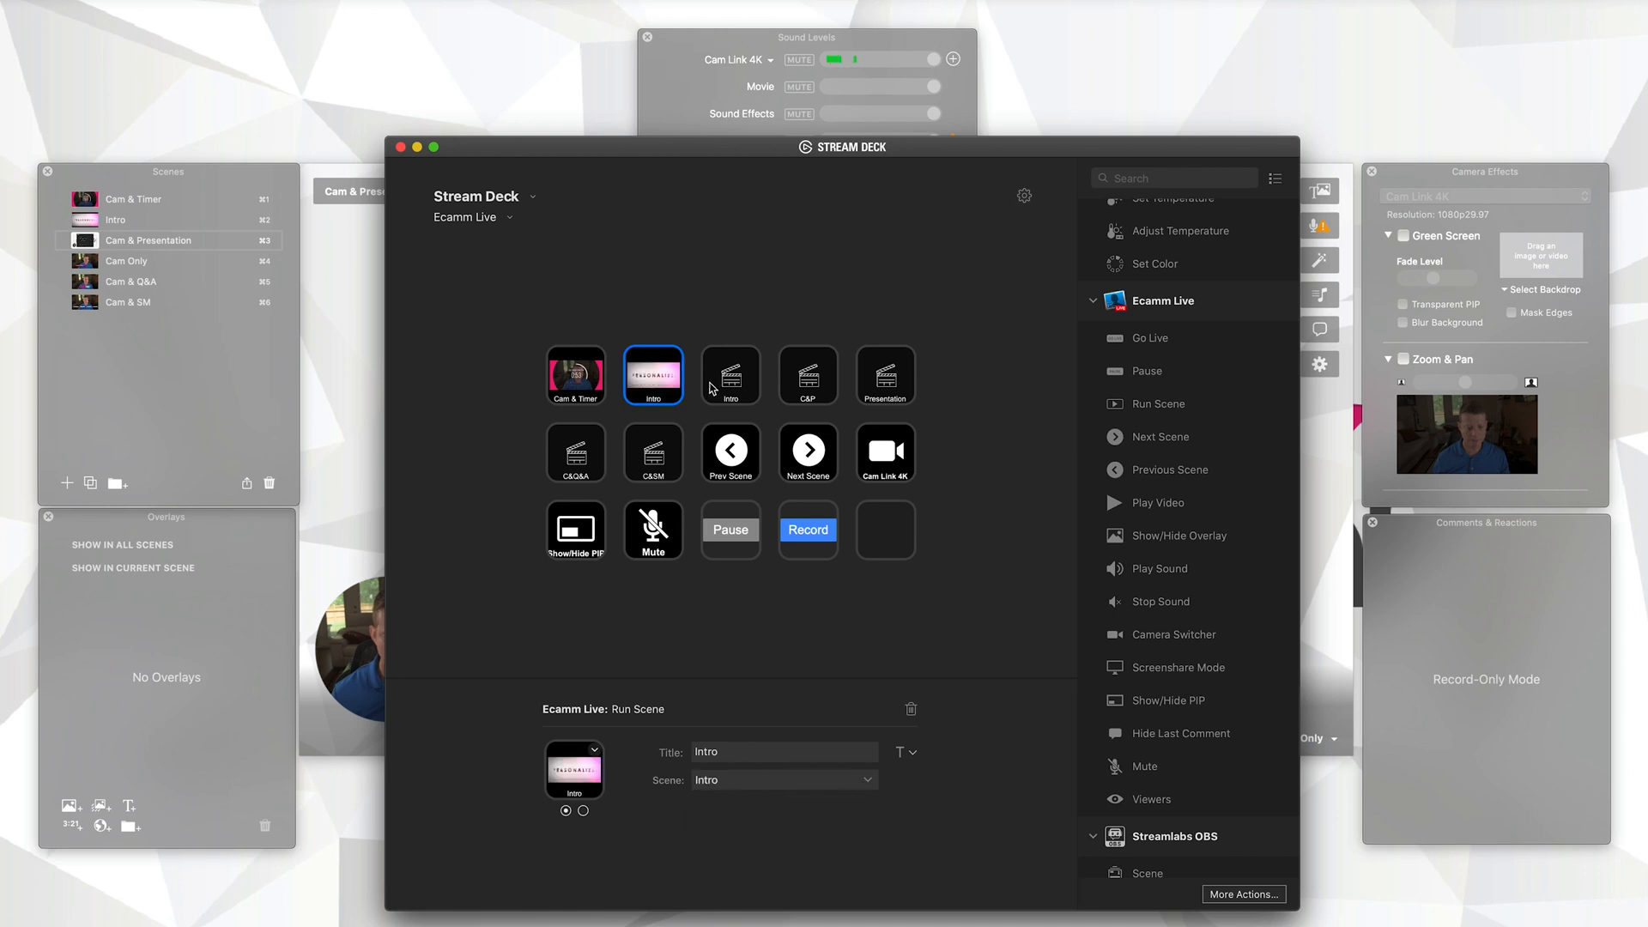
Step: Retitle the original Intro key, third in the first row, as Cam & Pre and assign the Cam & Presentation scene
{"action": "left_click", "coordinate": [730, 380]}
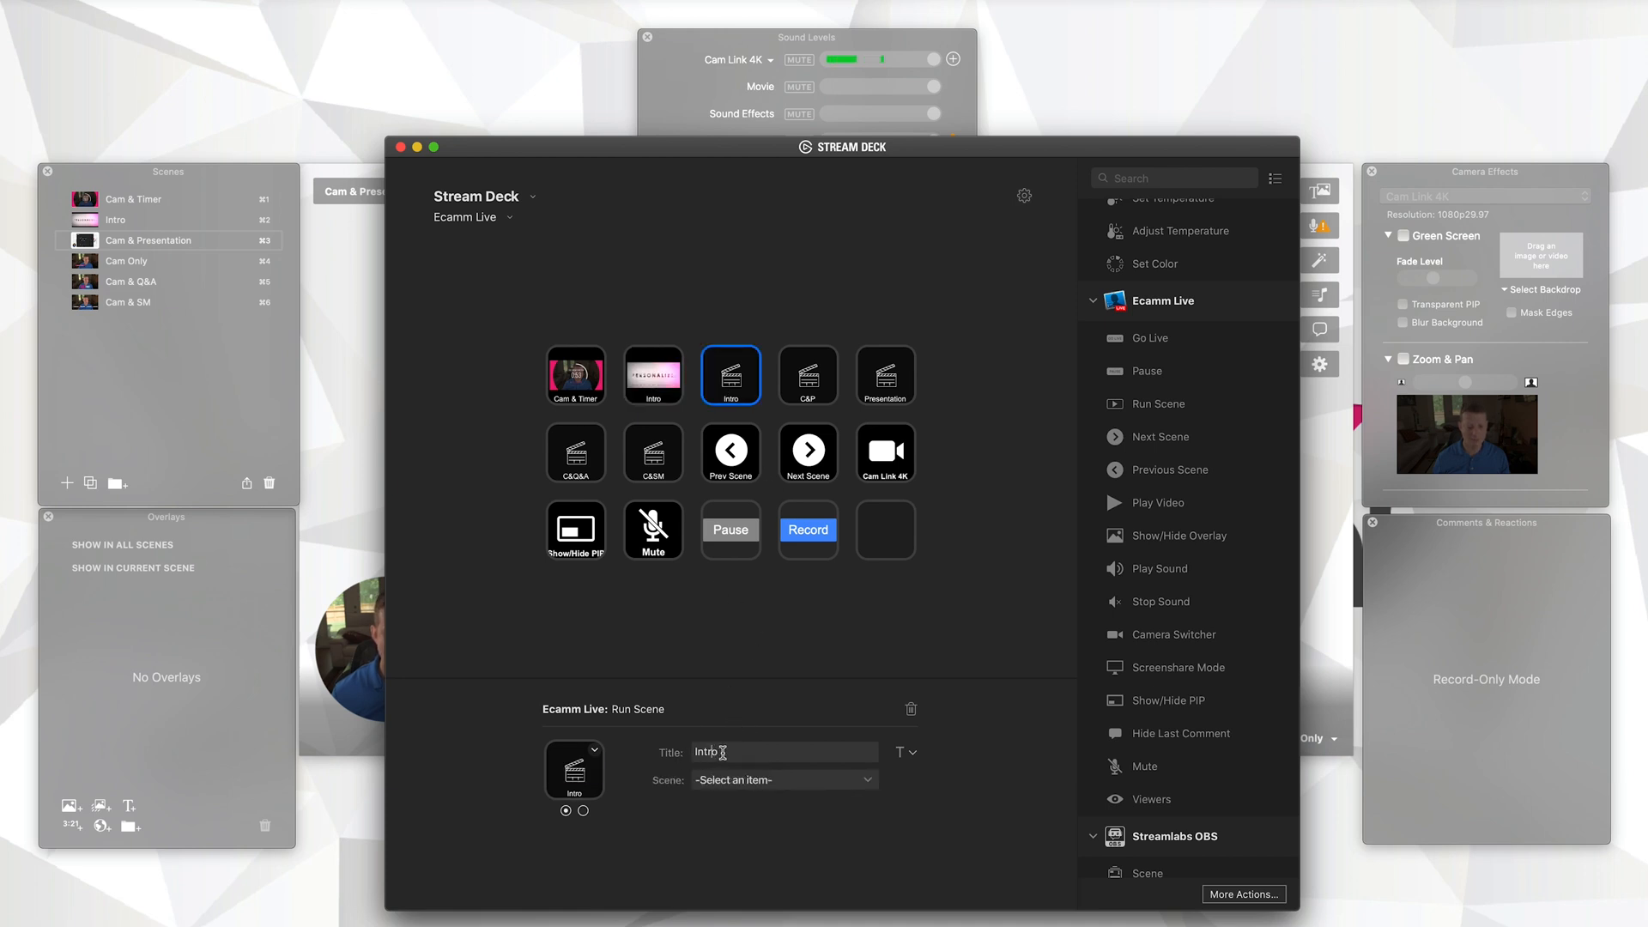
{"action": "type", "text": "Cam & Pre"}
{"action": "left_click", "coordinate": [786, 779]}
{"action": "left_click", "coordinate": [751, 841]}
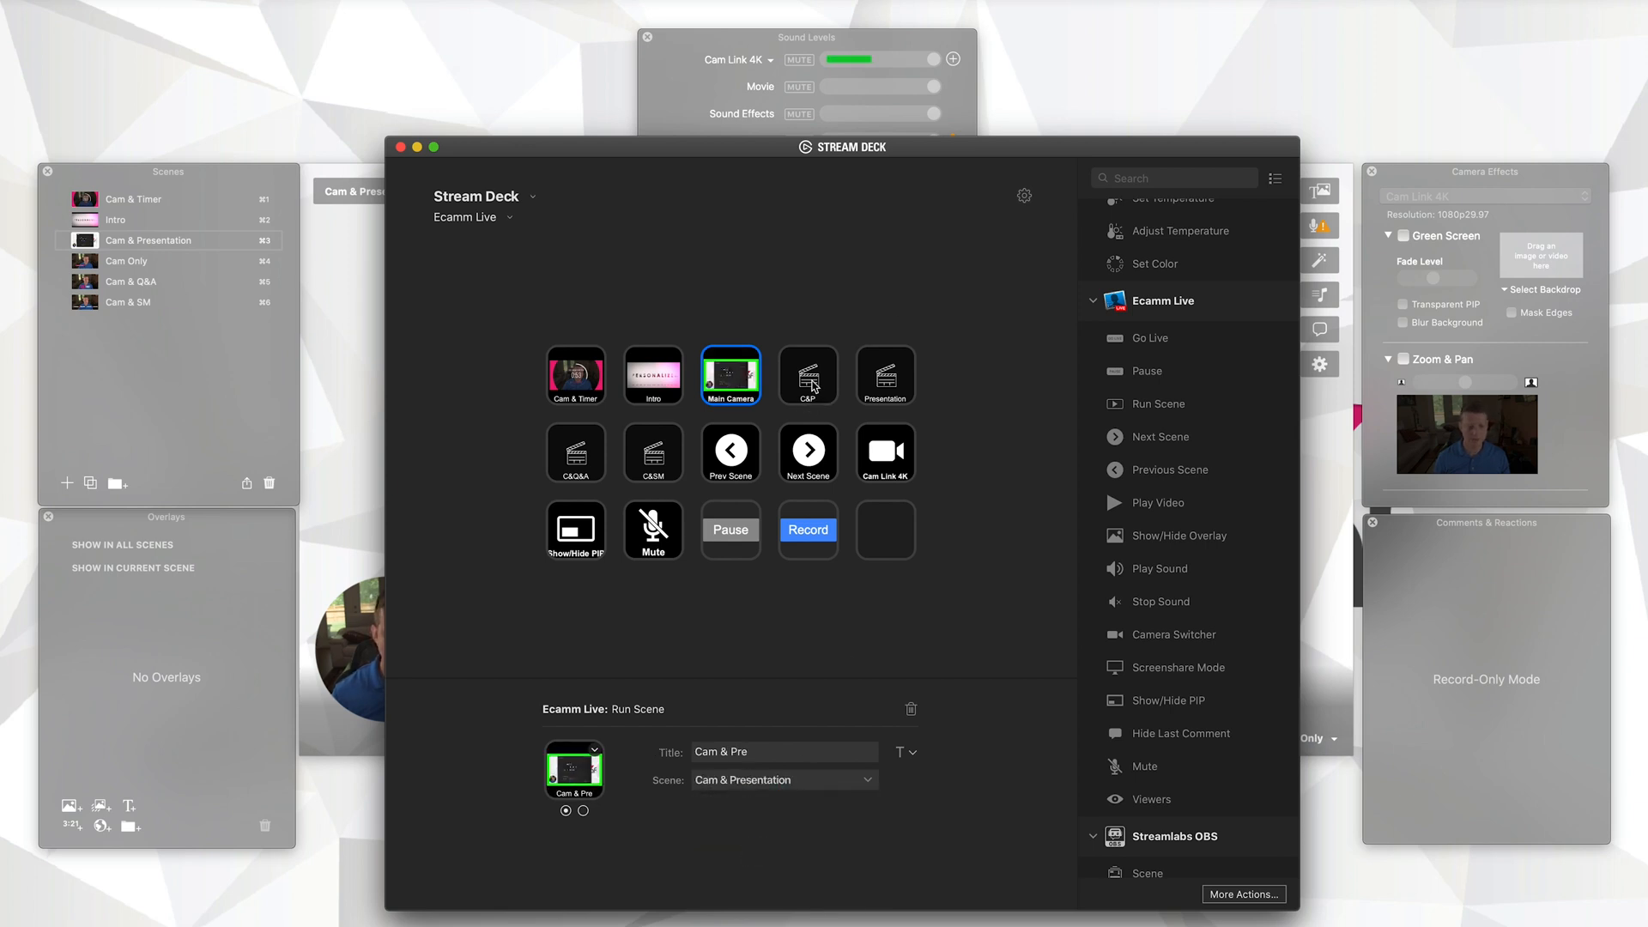
Step: Retitle the C&P key as Cam Only and assign the Cam Only scene to it
{"action": "left_click", "coordinate": [812, 384]}
{"action": "left_click_drag", "start_coordinate": [716, 753], "coordinate": [672, 749]}
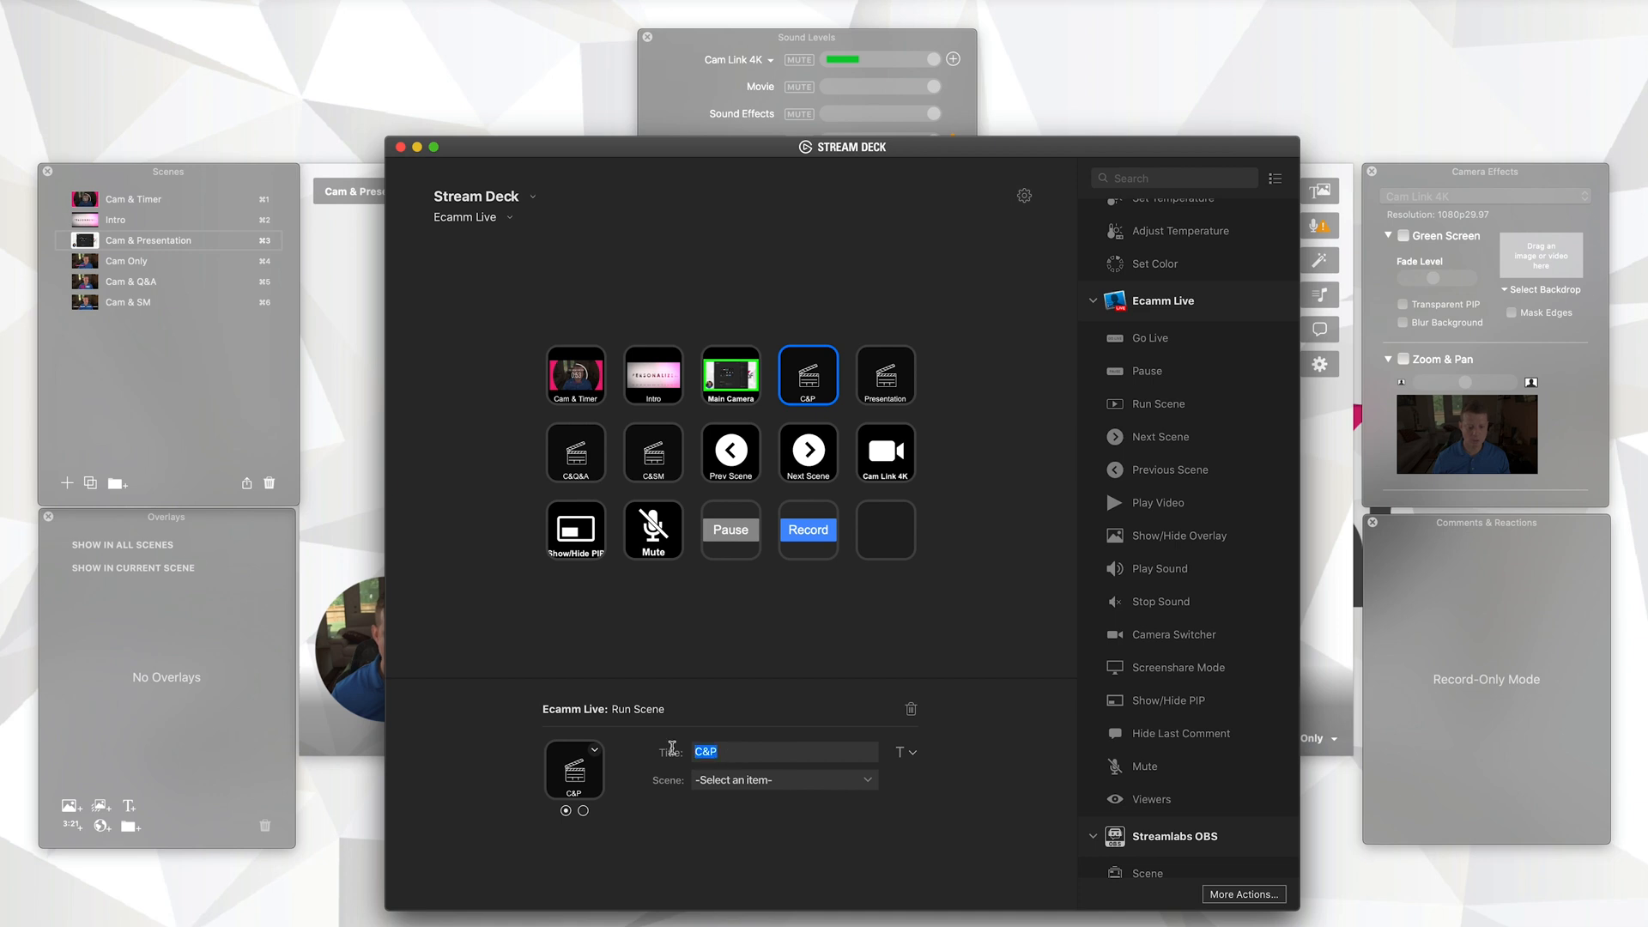
{"action": "type", "text": "Cam Only"}
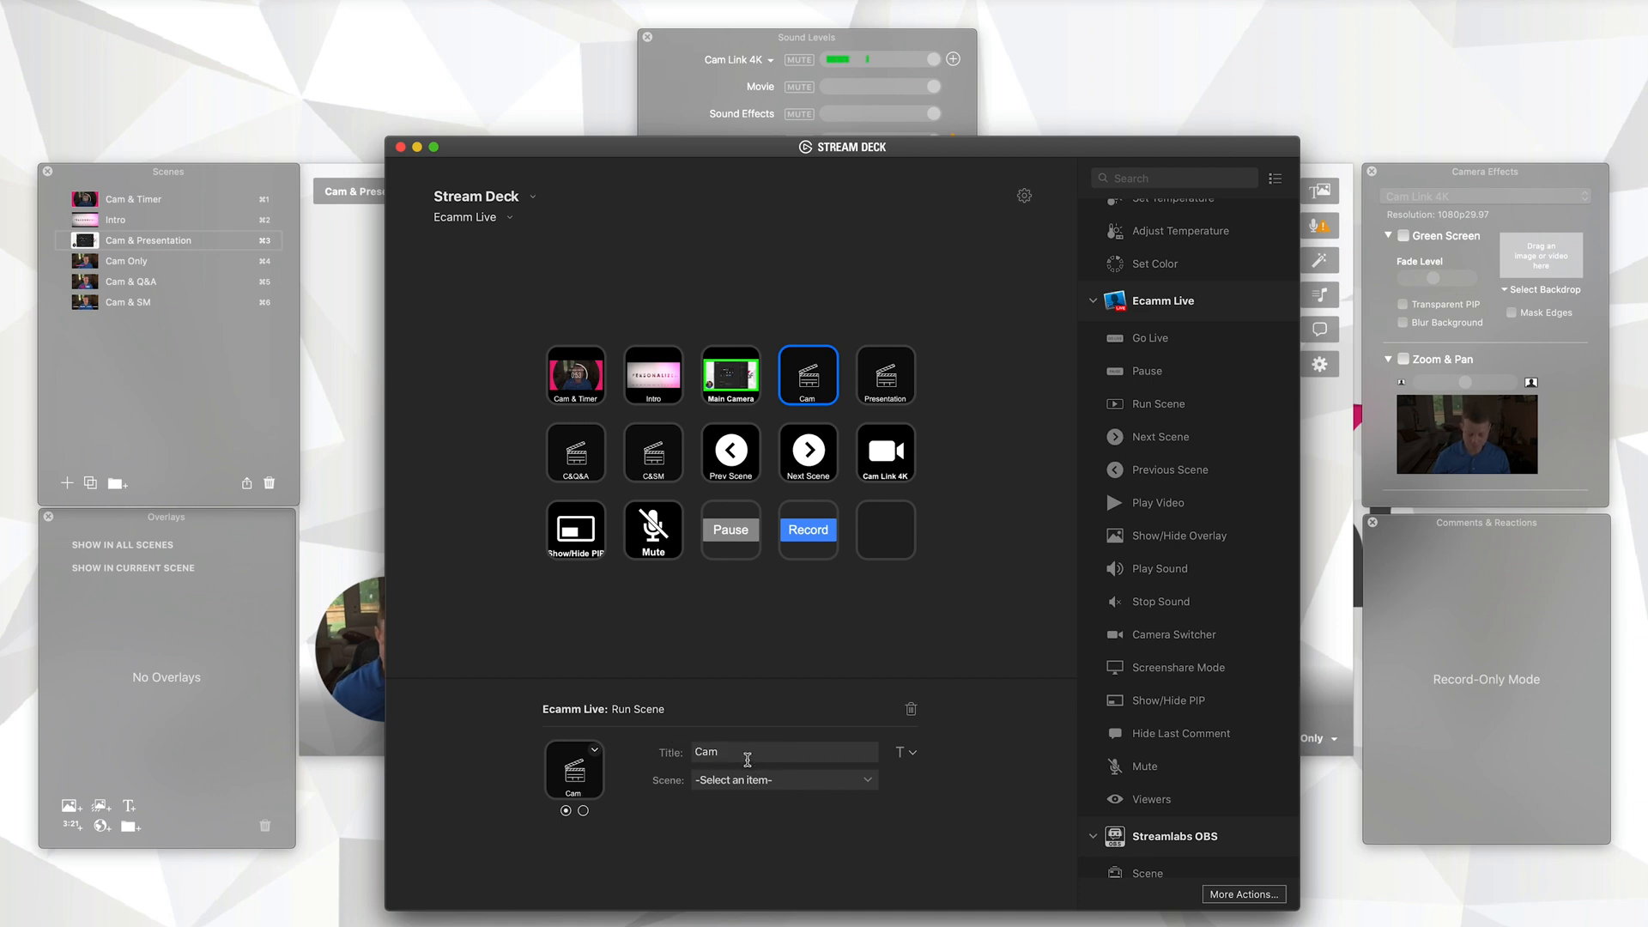
{"action": "left_click", "coordinate": [745, 779]}
{"action": "left_click", "coordinate": [739, 857]}
Step: Retitle the Presentation key as Cam & Q&A and assign the Cam & Q&A scene to it
{"action": "left_click", "coordinate": [889, 382]}
{"action": "double_click", "coordinate": [730, 753]}
{"action": "type", "text": "Cam & Q&A"}
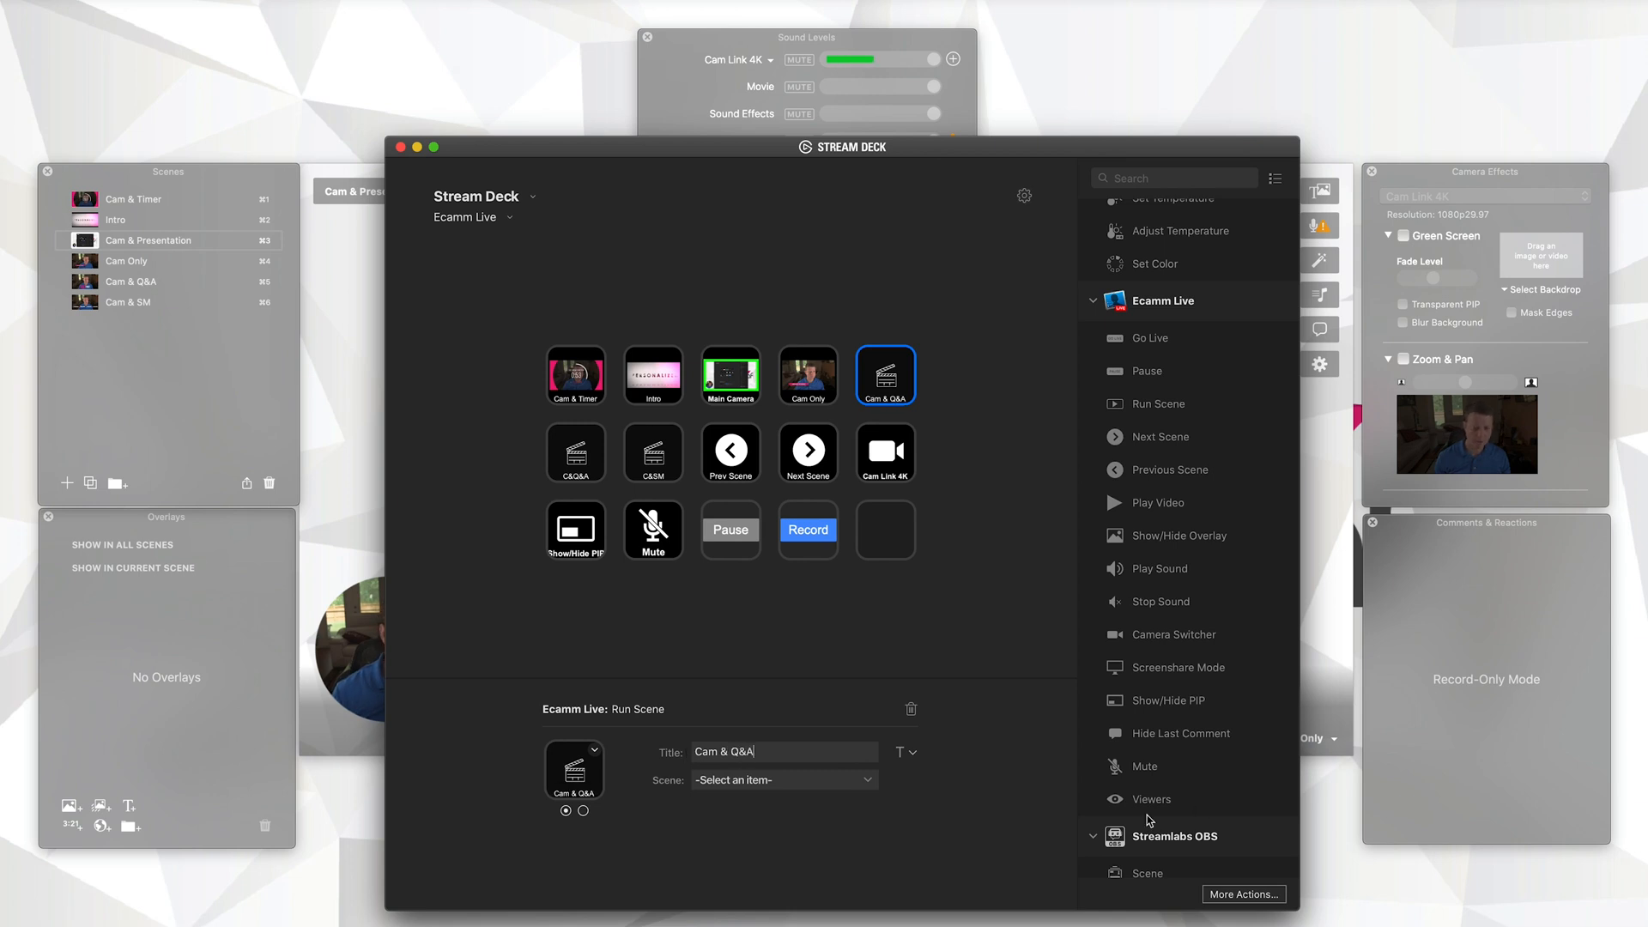
{"action": "left_click", "coordinate": [783, 779]}
{"action": "left_click", "coordinate": [766, 839]}
Step: Retitle the C&Q&A key as Cam&SM and assign the Cam & SM scene to it
{"action": "left_click", "coordinate": [575, 464]}
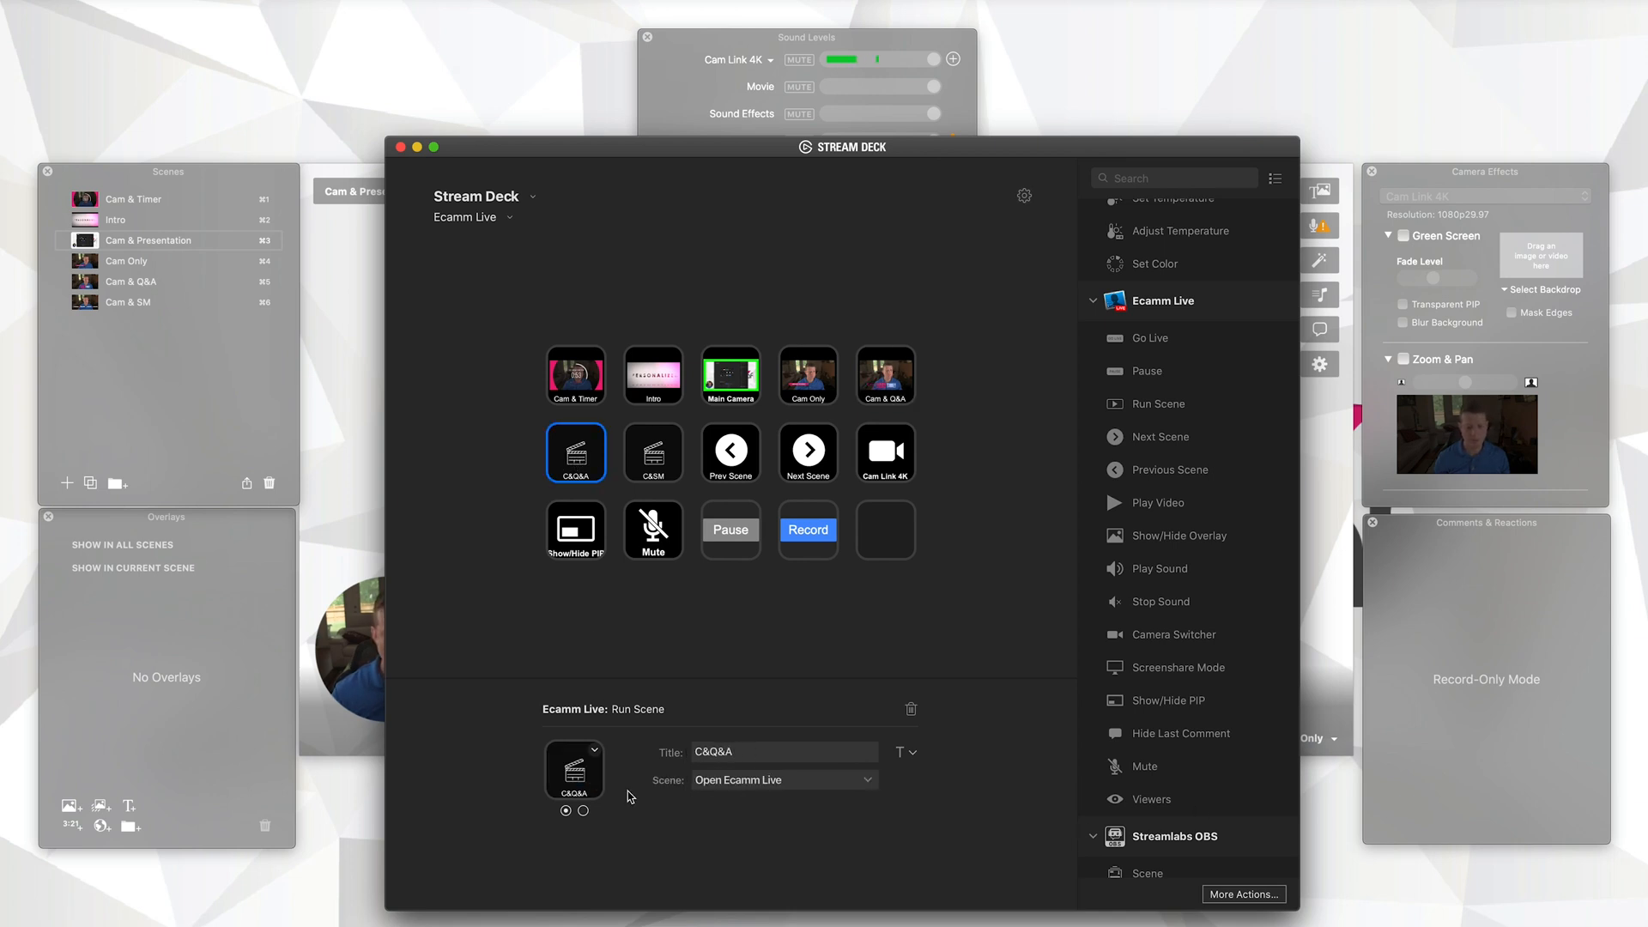
{"action": "triple_click", "coordinate": [727, 752]}
{"action": "type", "text": "Cam &SM"}
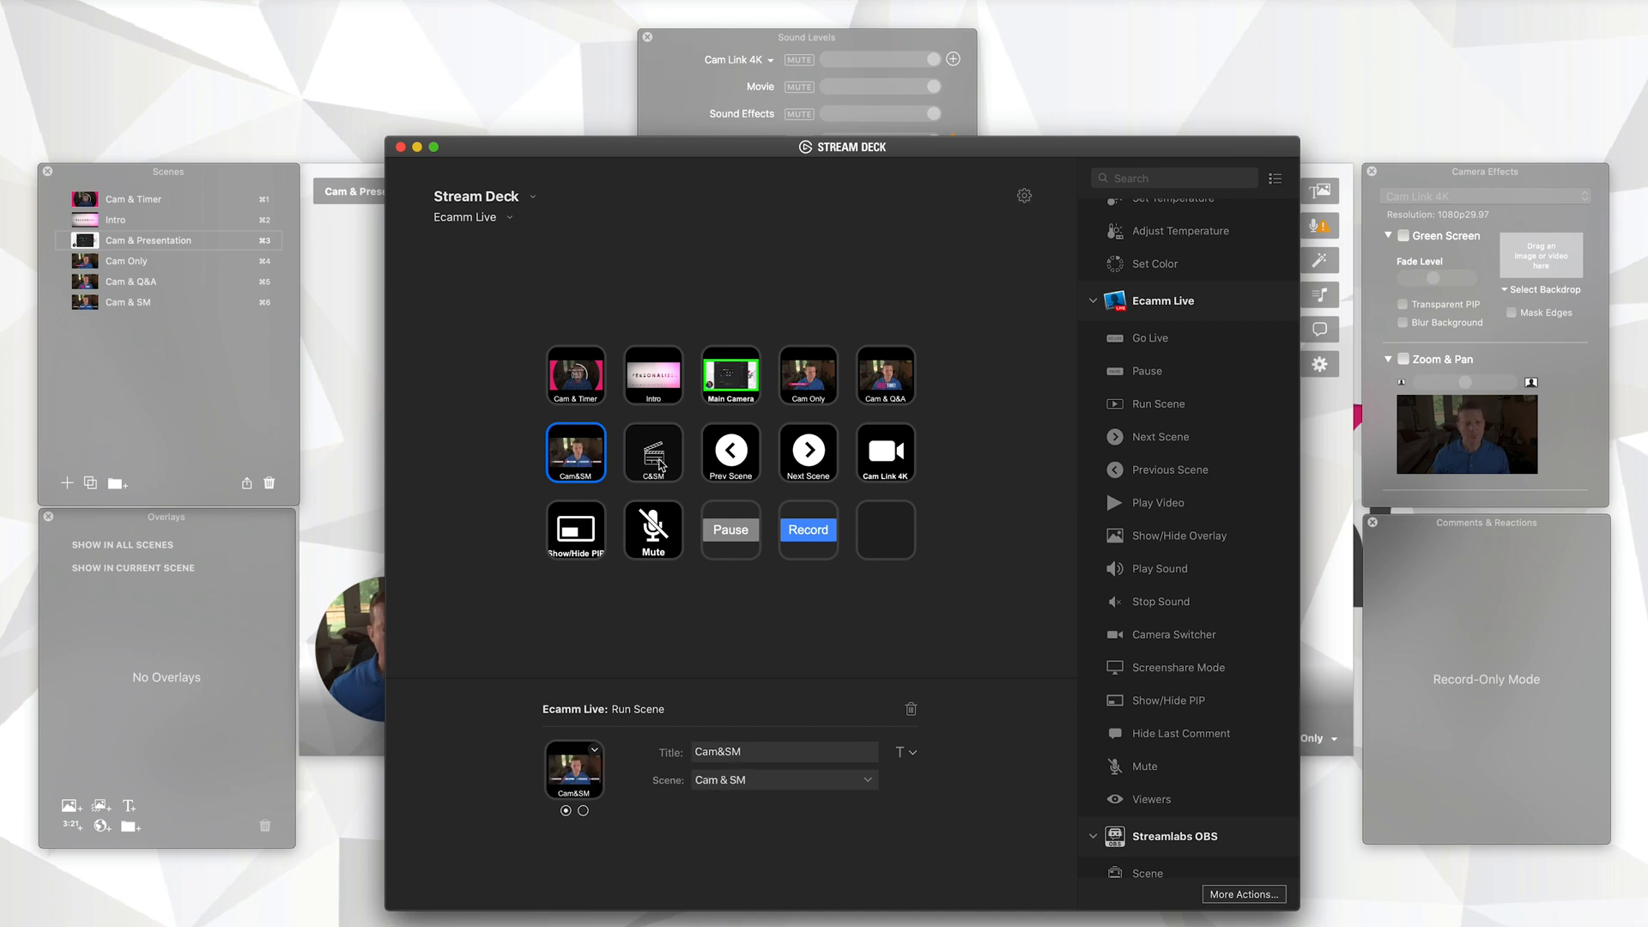
Step: Delete the leftover C&SM action from its key
{"action": "left_click", "coordinate": [655, 458]}
{"action": "right_click", "coordinate": [657, 458]}
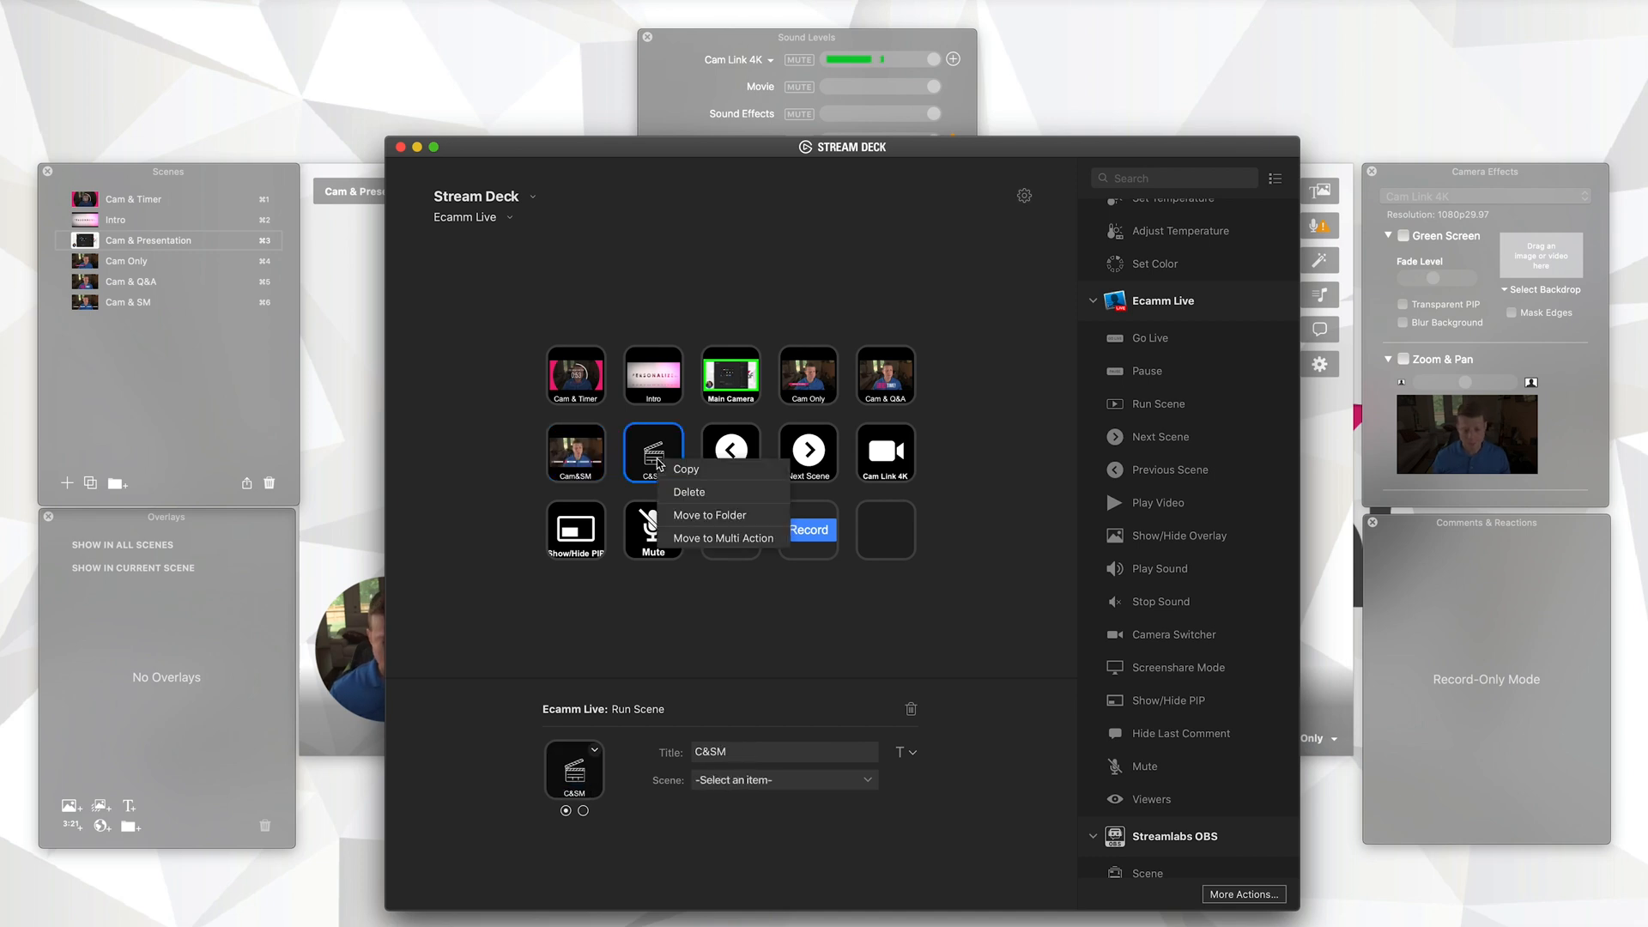
{"action": "left_click", "coordinate": [688, 492]}
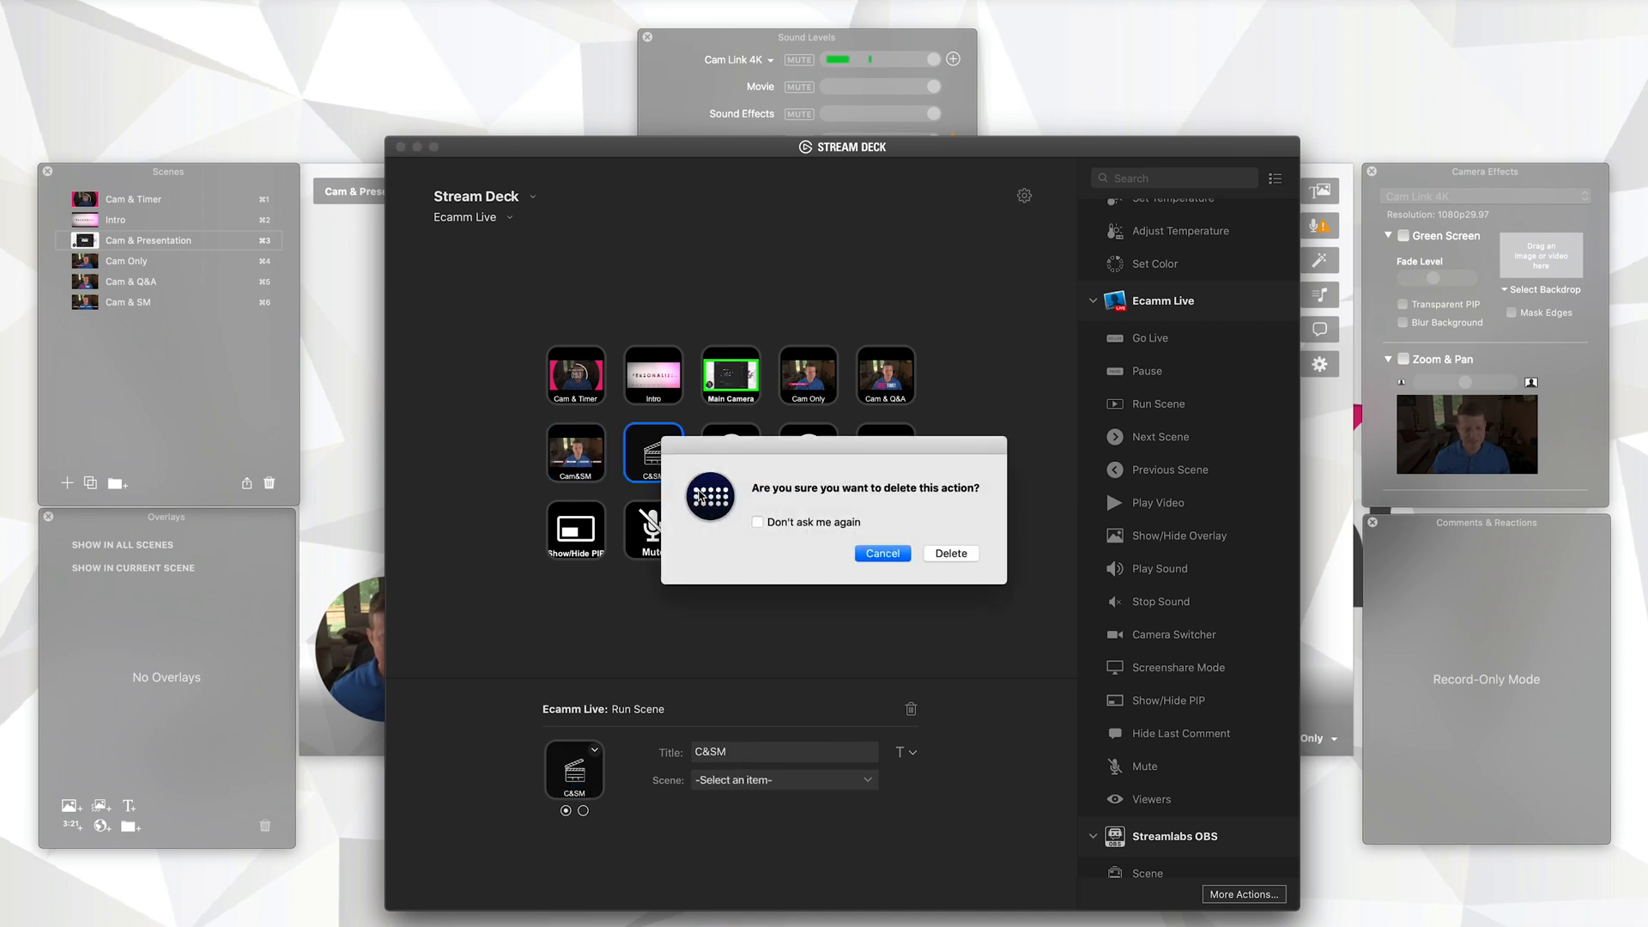
{"action": "left_click", "coordinate": [950, 555]}
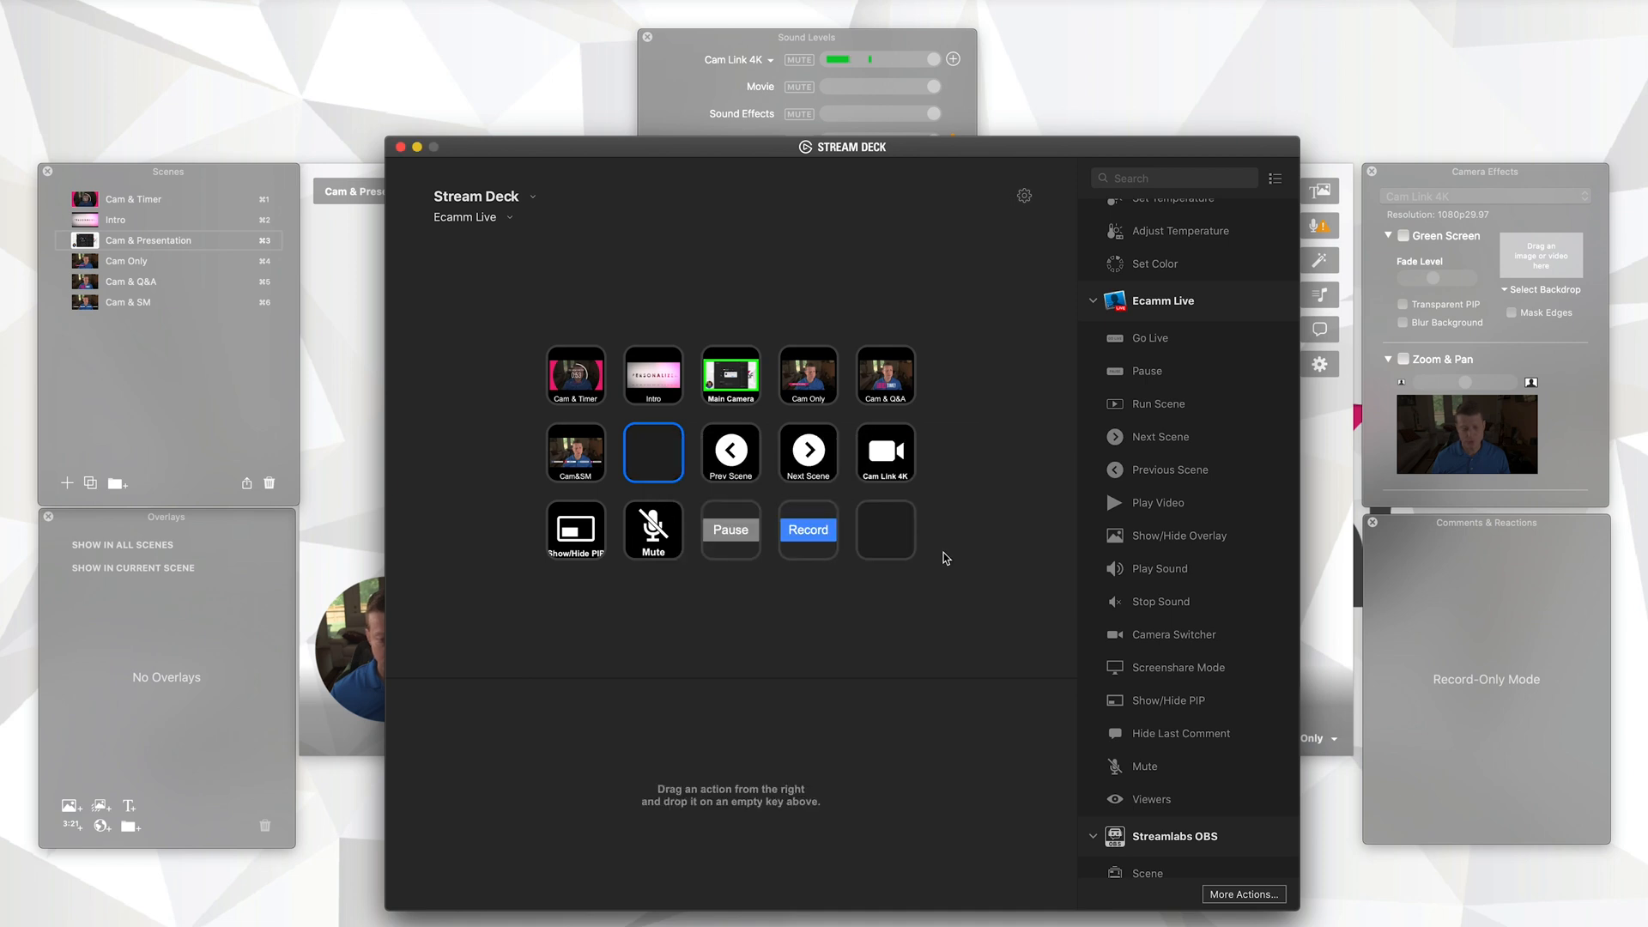
Step: Shift the remaining actions, from Prev Scene through Record, back one key each to close the gap
{"action": "left_click_drag", "start_coordinate": [731, 455], "coordinate": [653, 452]}
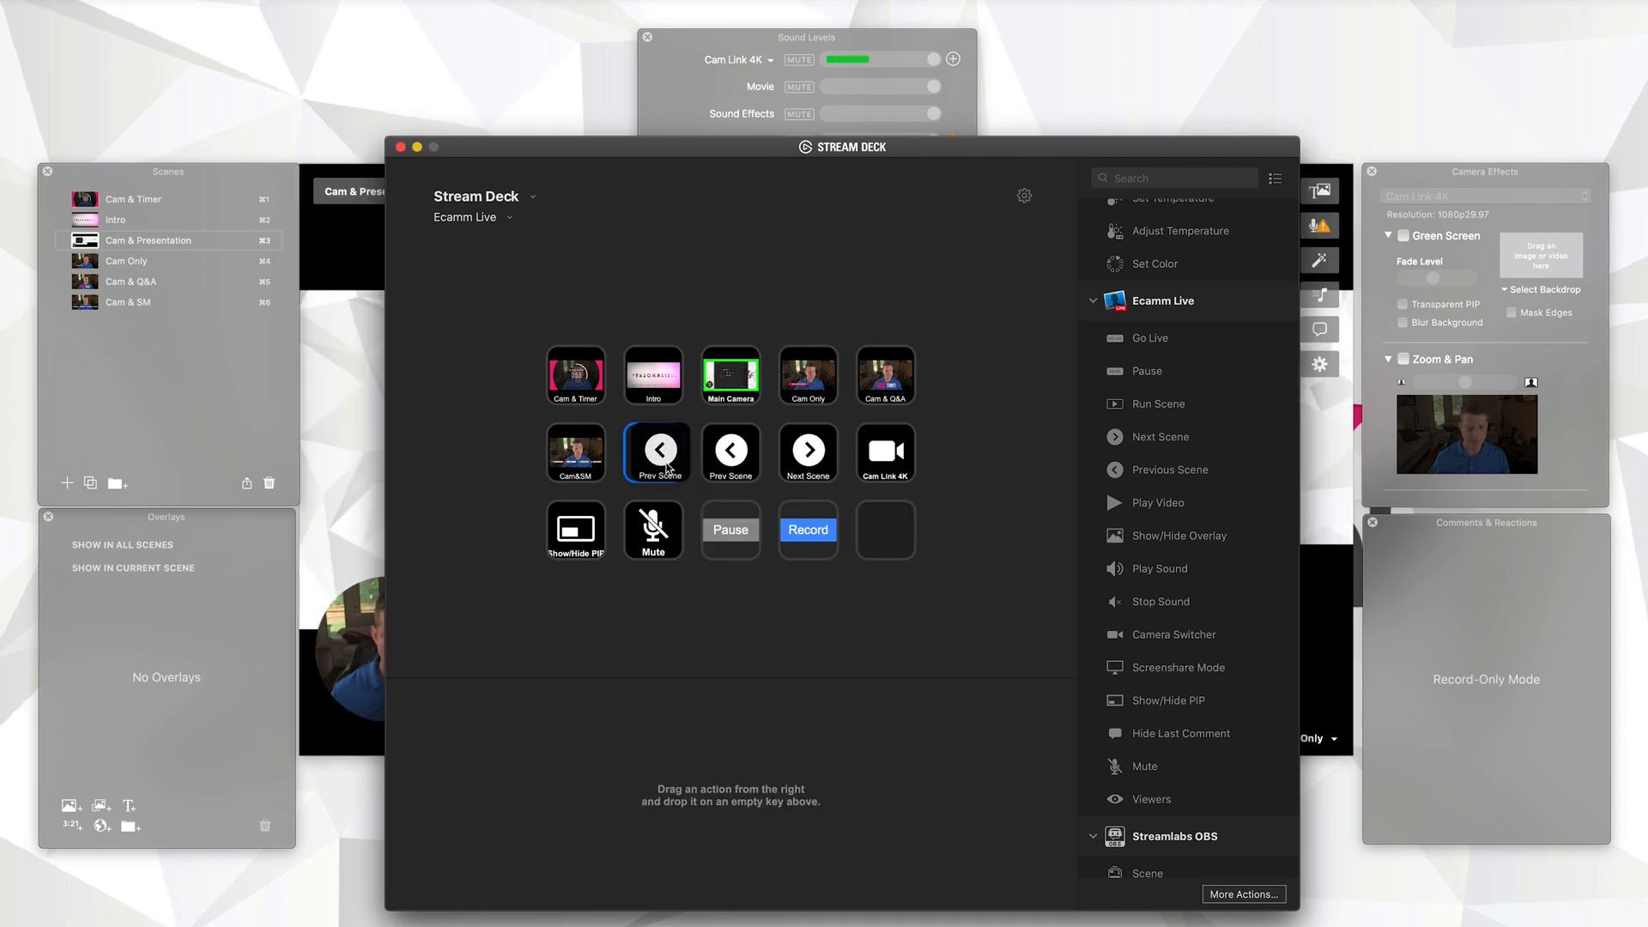
{"action": "left_click_drag", "start_coordinate": [803, 461], "coordinate": [726, 461]}
{"action": "left_click_drag", "start_coordinate": [873, 464], "coordinate": [807, 463]}
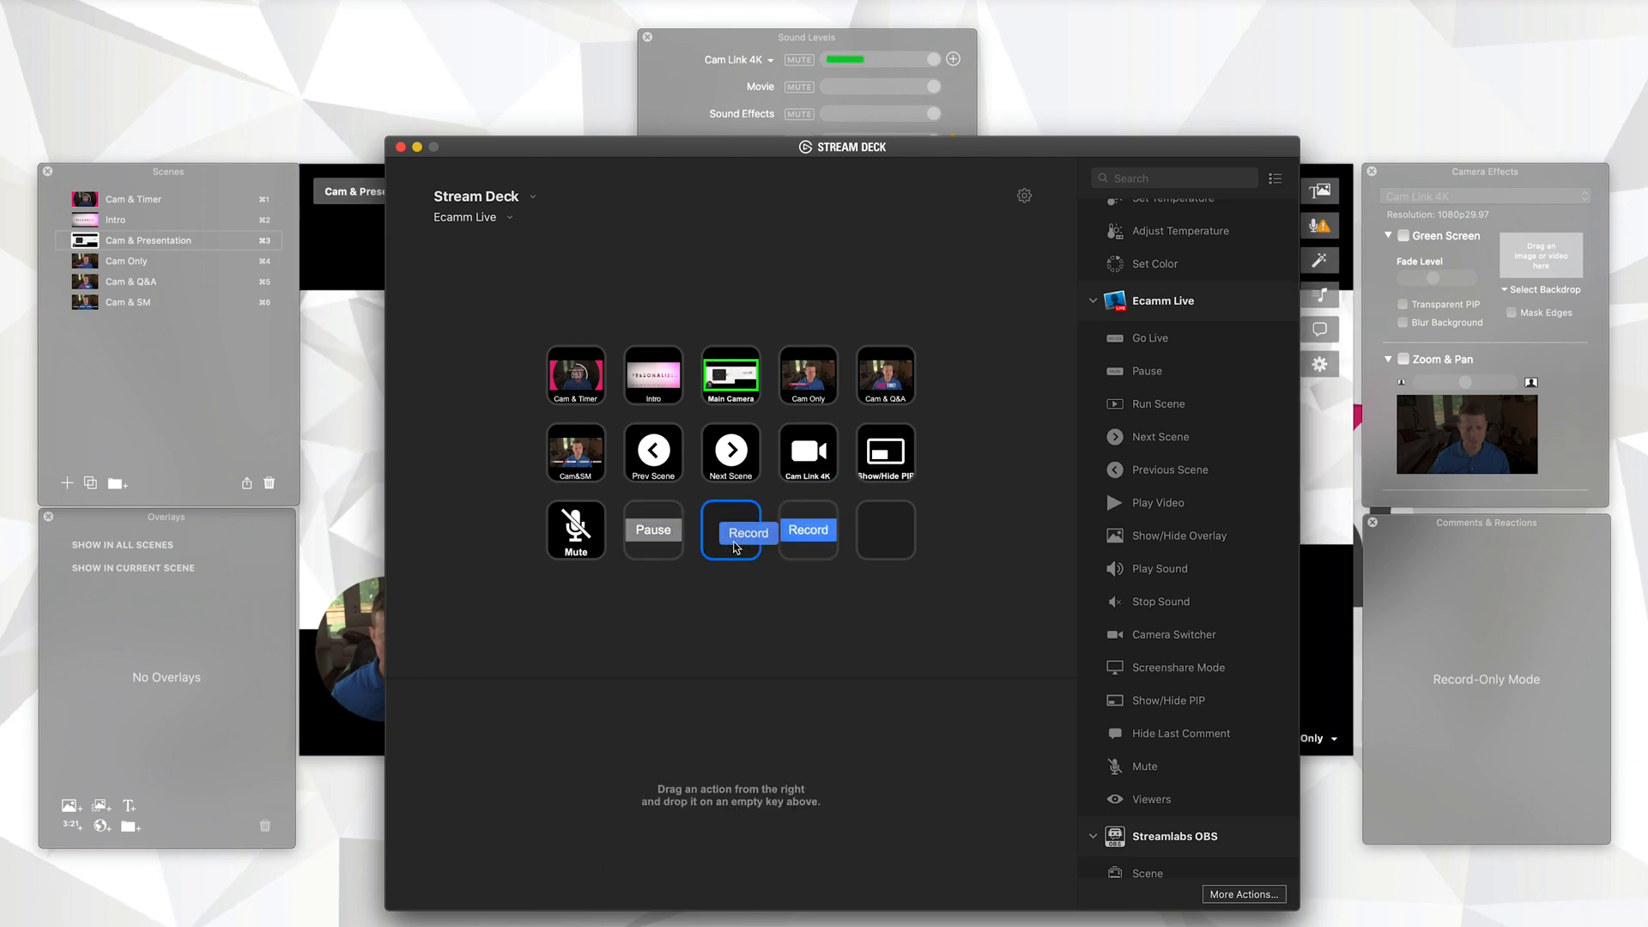
{"action": "left_click_drag", "start_coordinate": [735, 548], "coordinate": [732, 536]}
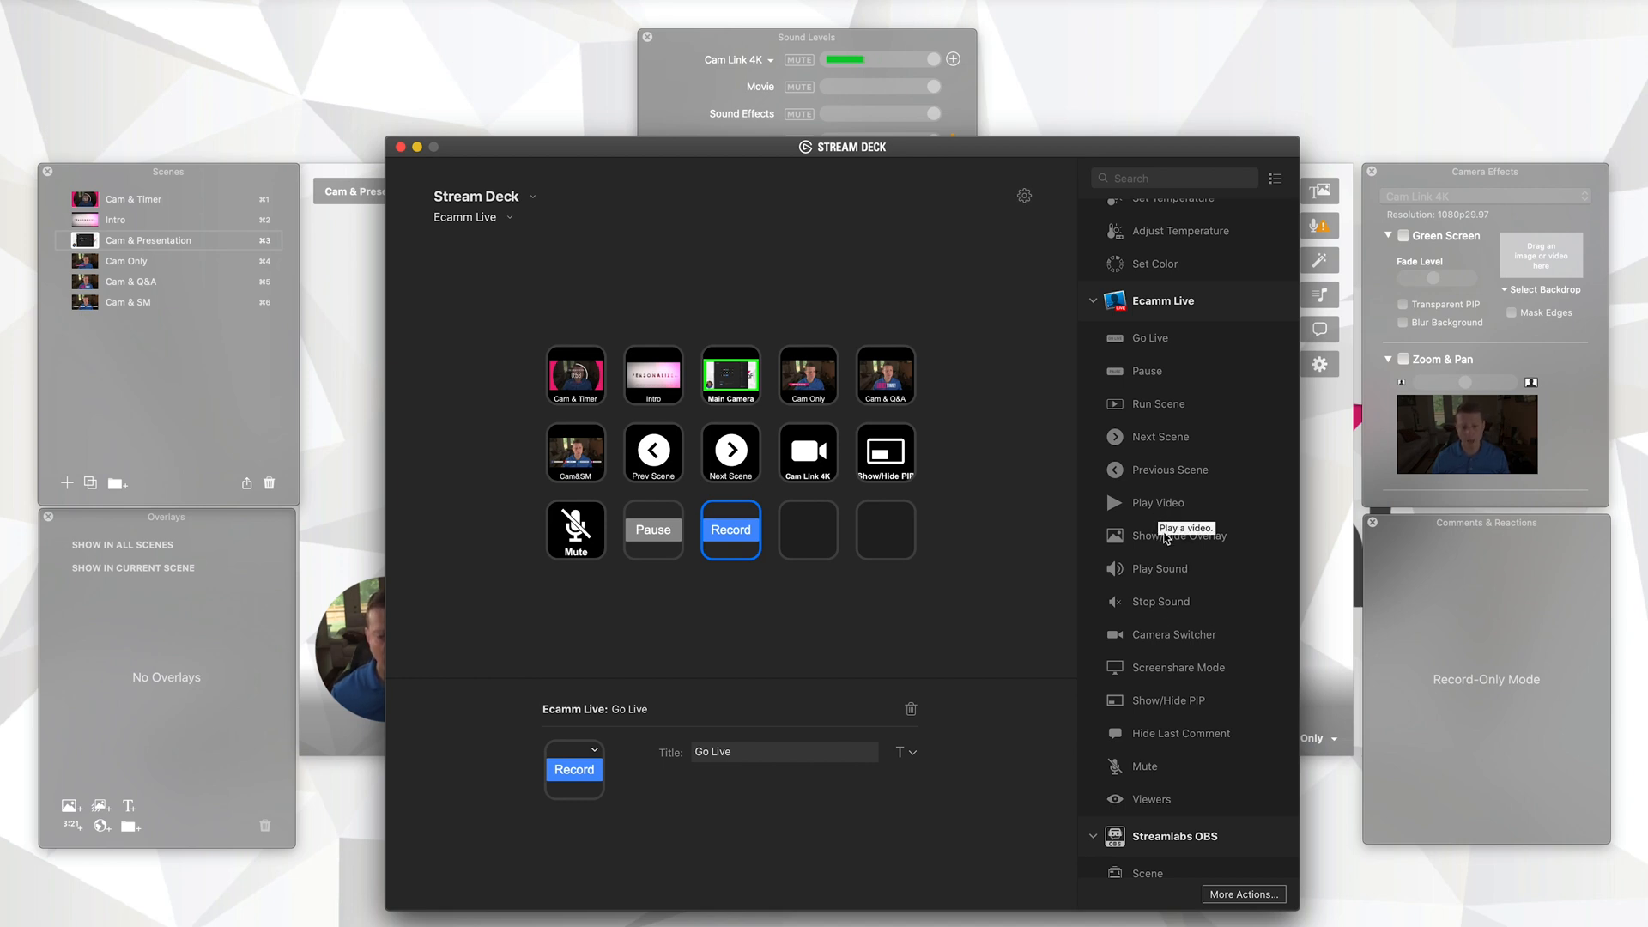
Step: Add a Run Scene action to the empty key after Record, title it Scene Test and check its scene choices
{"action": "left_click_drag", "start_coordinate": [1155, 404], "coordinate": [813, 546]}
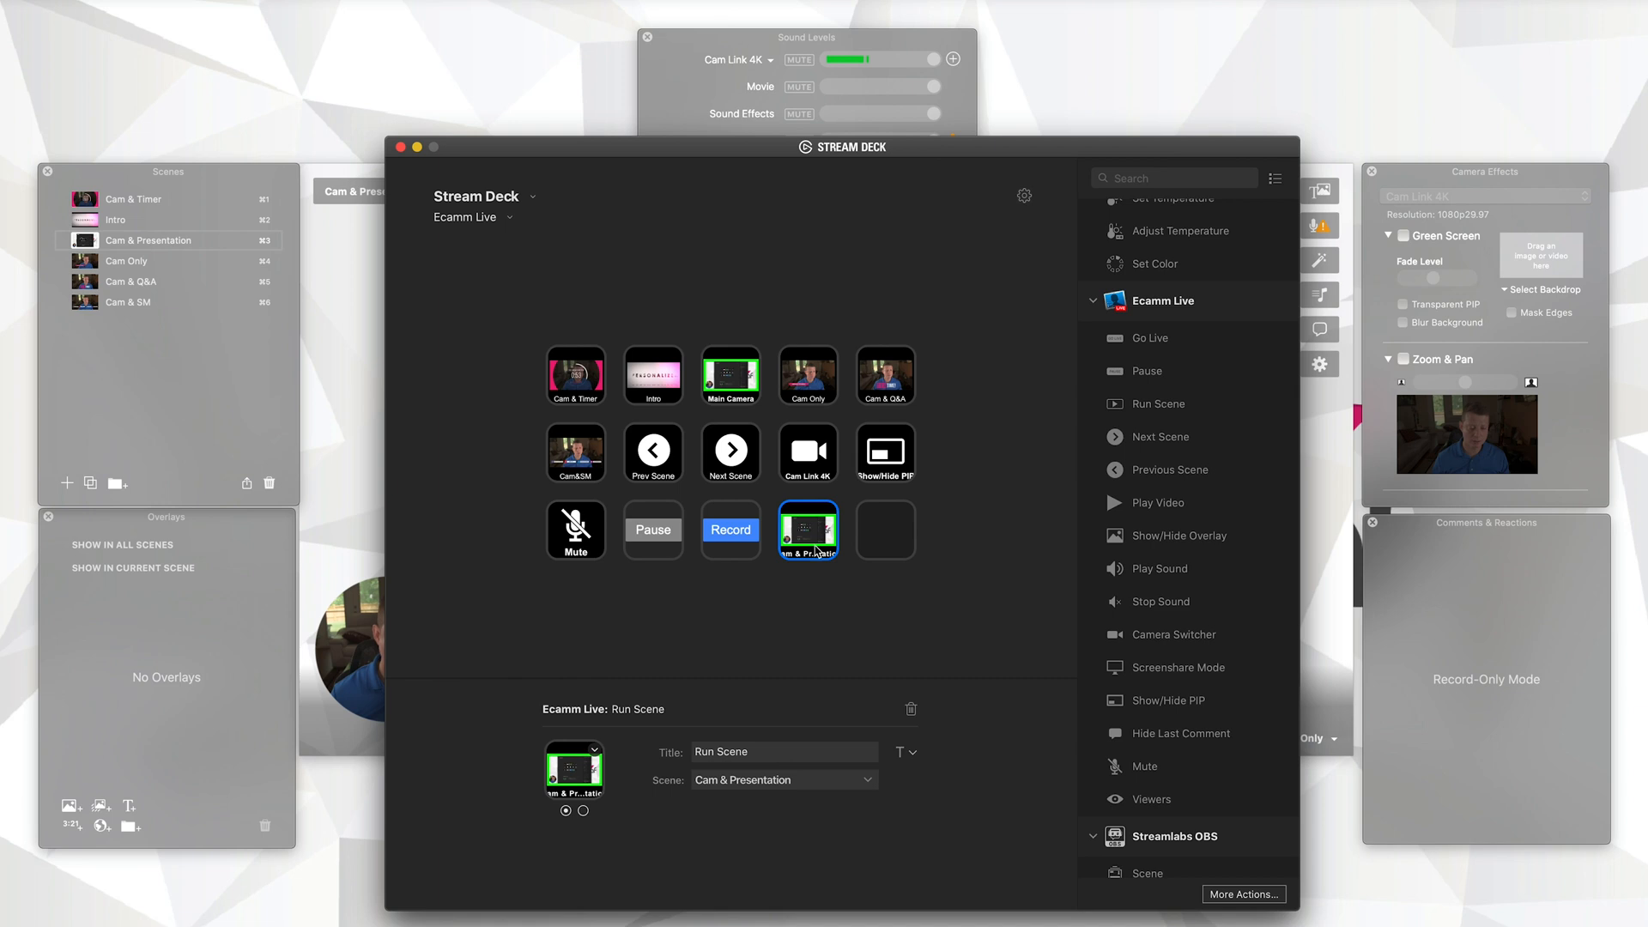
{"action": "left_click", "coordinate": [658, 742]}
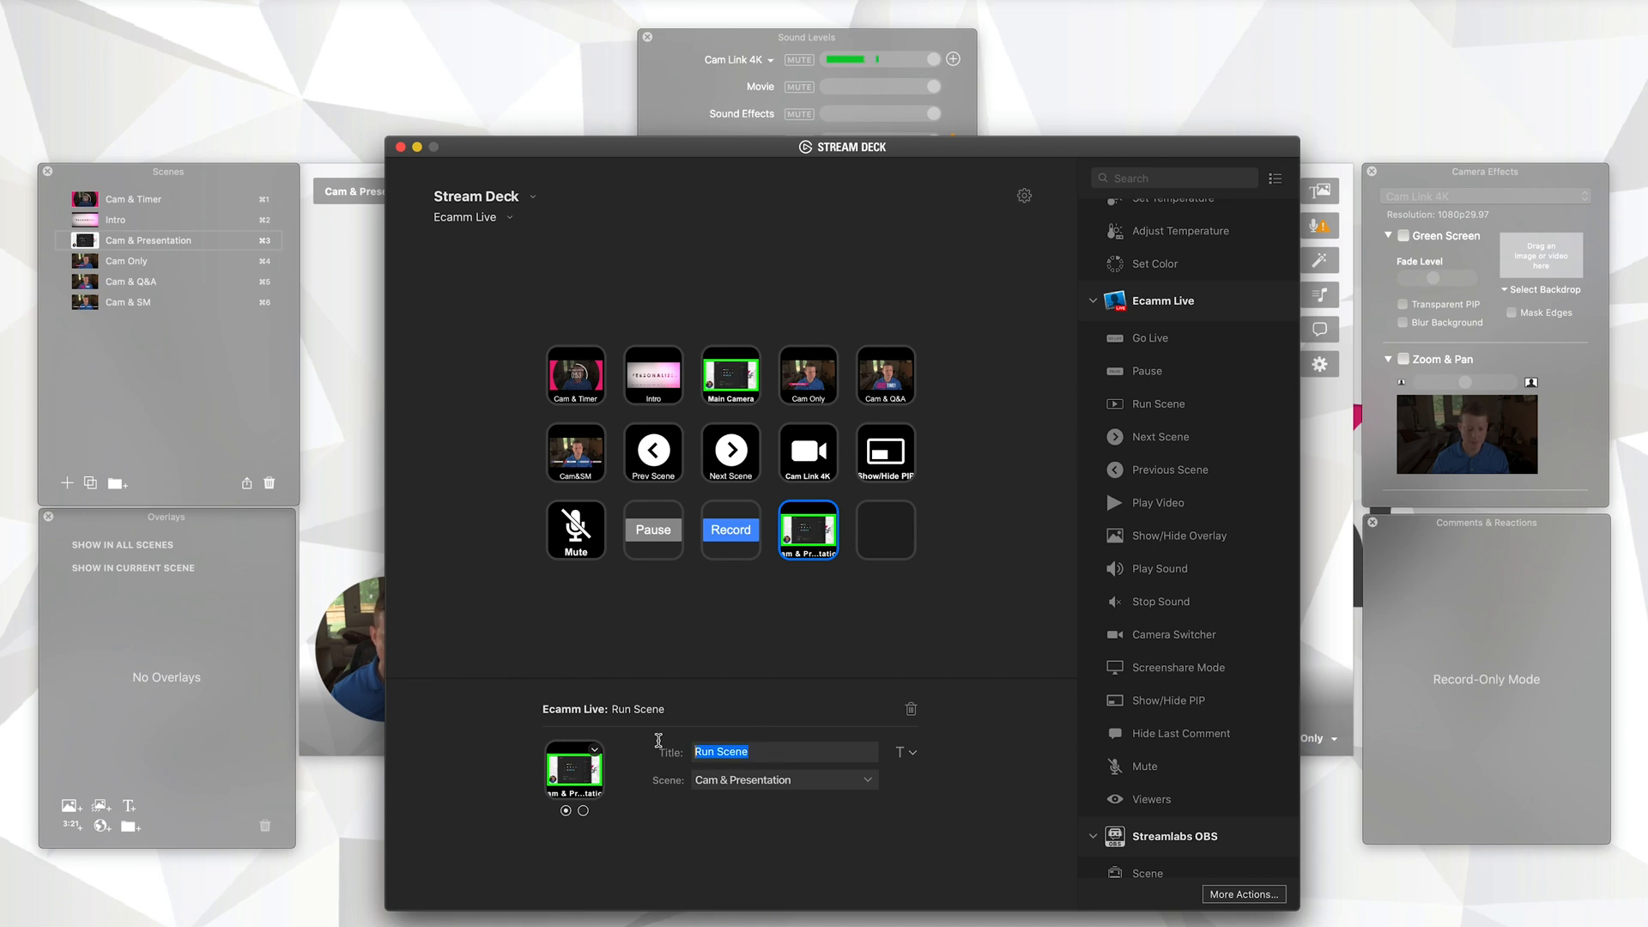
{"action": "type", "text": "Scene Test"}
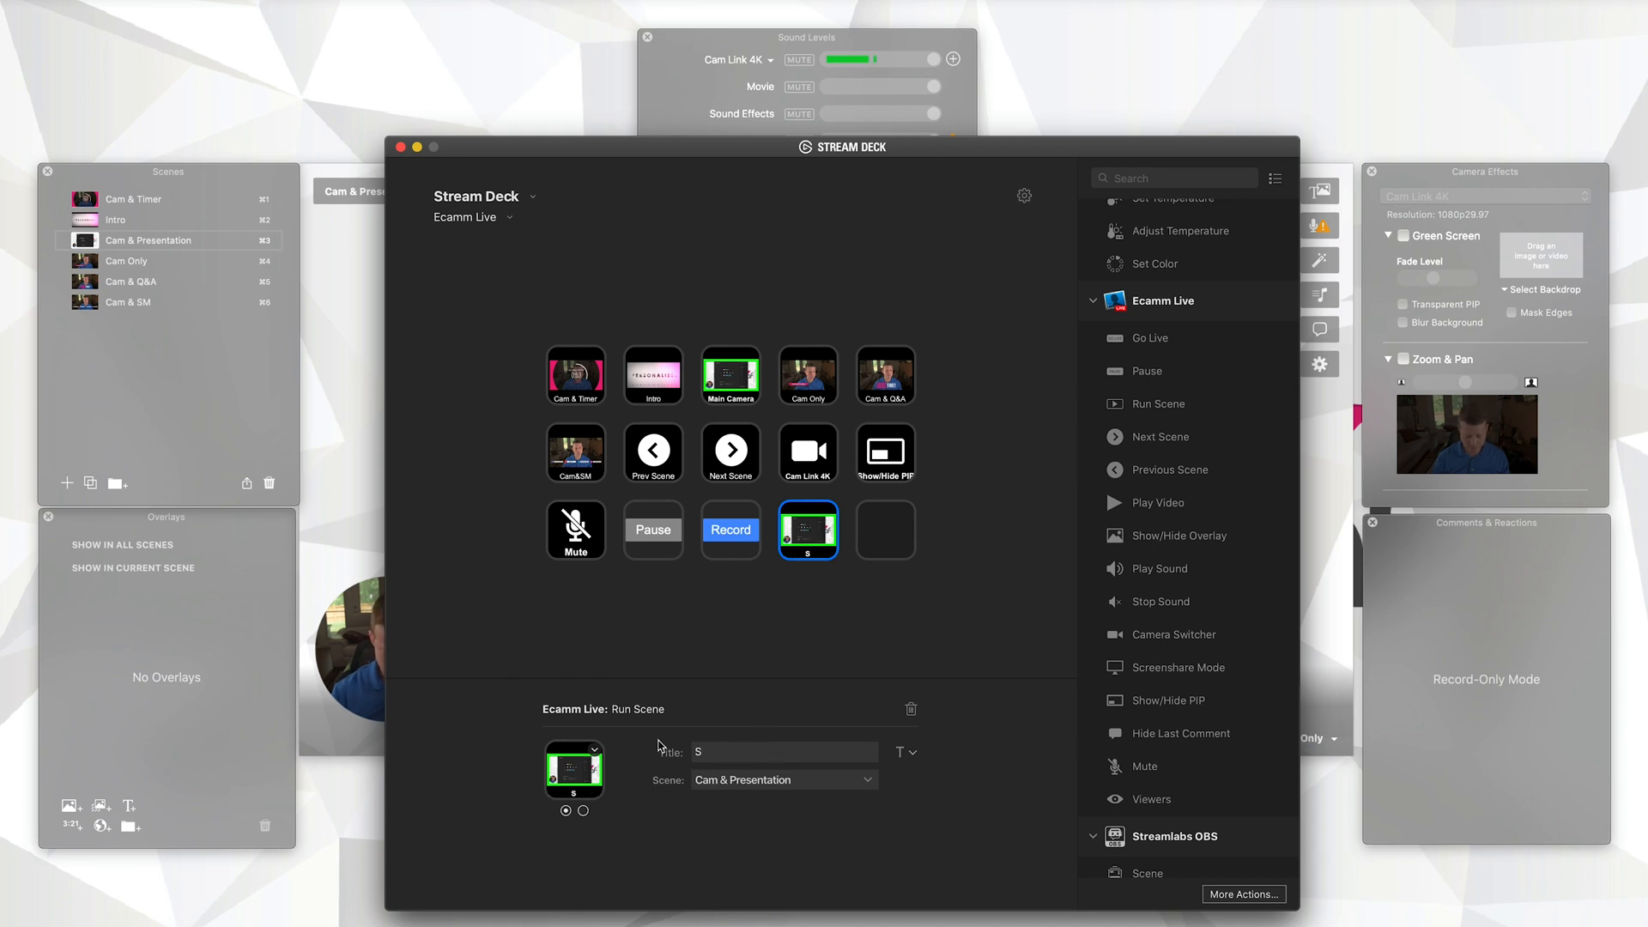
{"action": "left_click", "coordinate": [754, 781]}
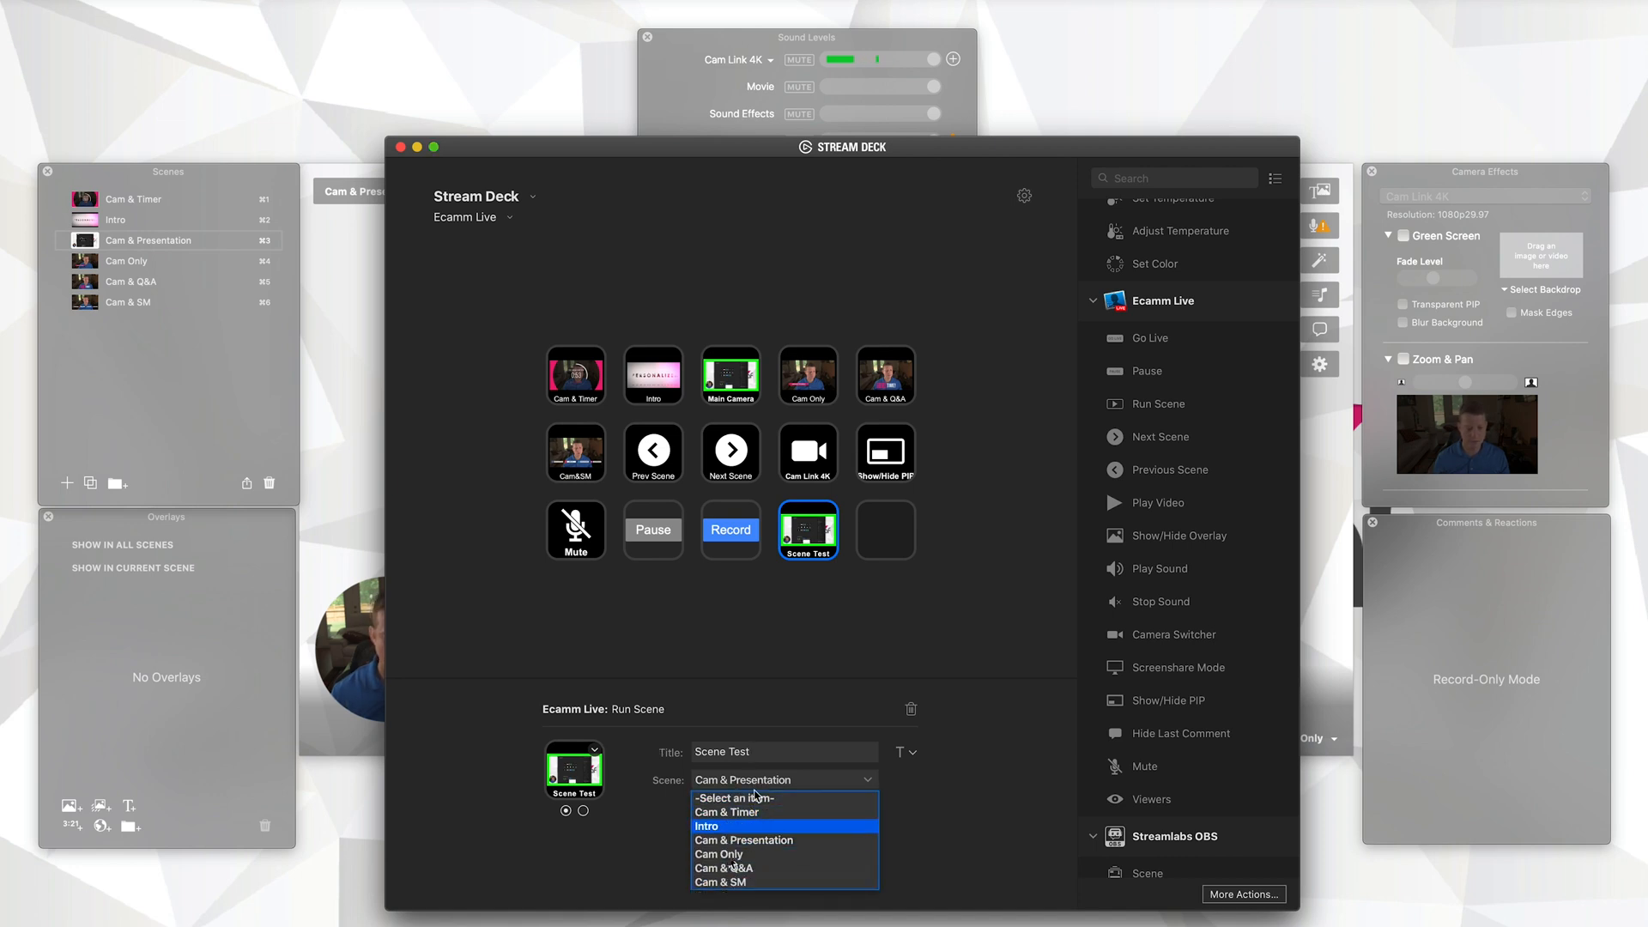
{"action": "left_click", "coordinate": [984, 770]}
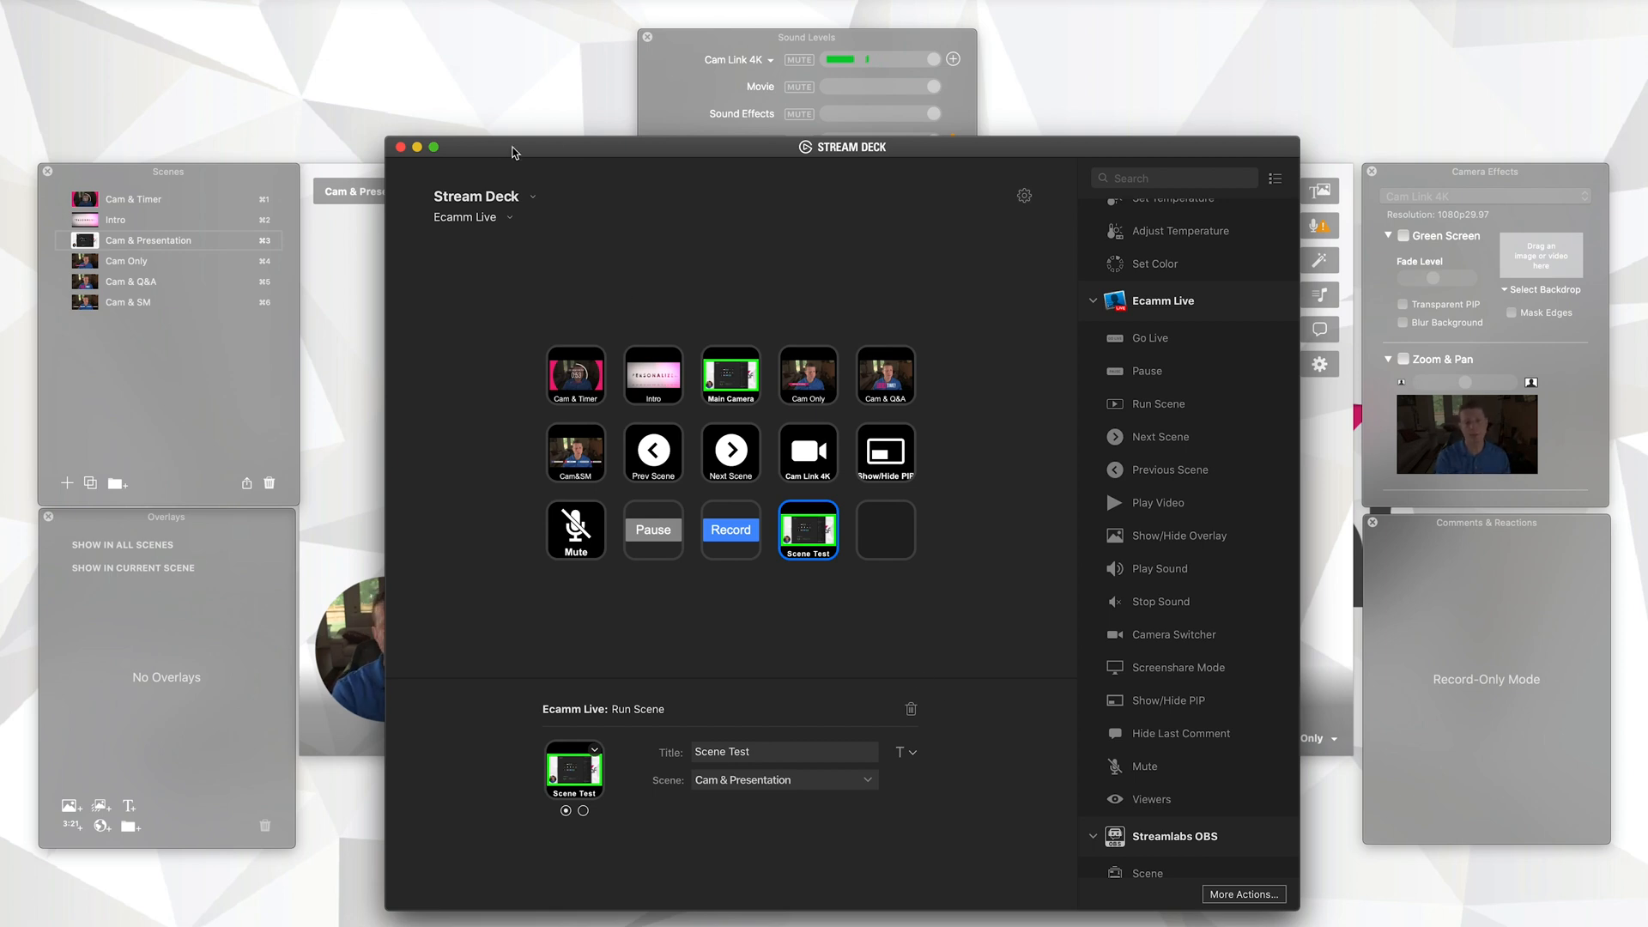
Step: Delete the Scene Test action from its key
{"action": "right_click", "coordinate": [812, 550]}
{"action": "left_click", "coordinate": [845, 565]}
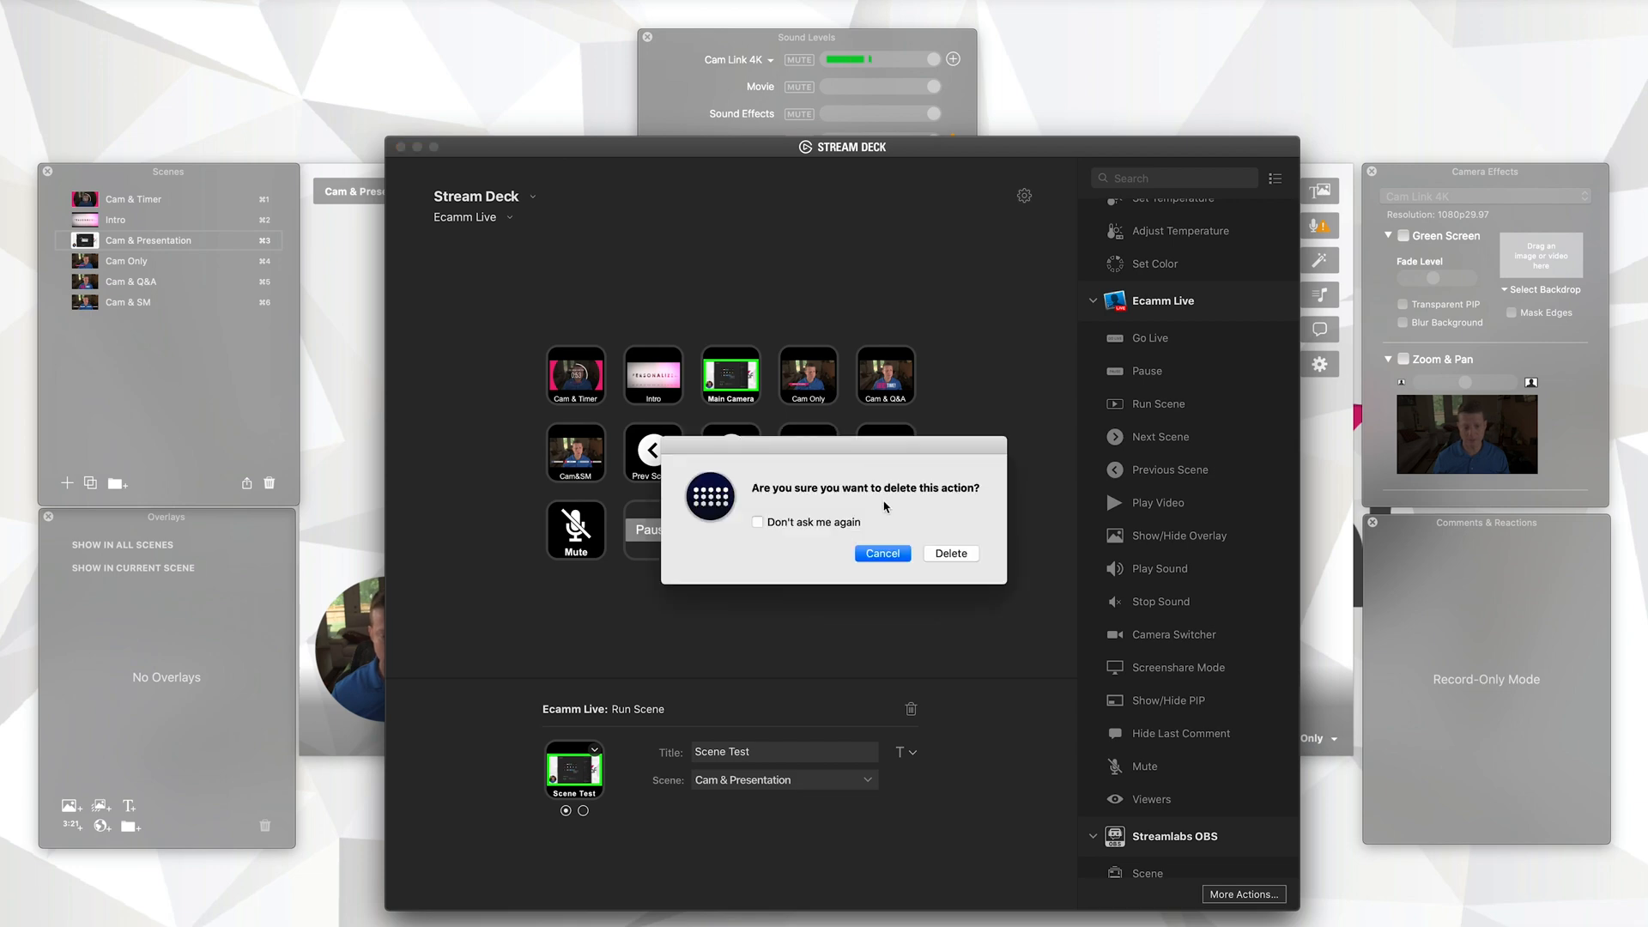
{"action": "left_click", "coordinate": [945, 554]}
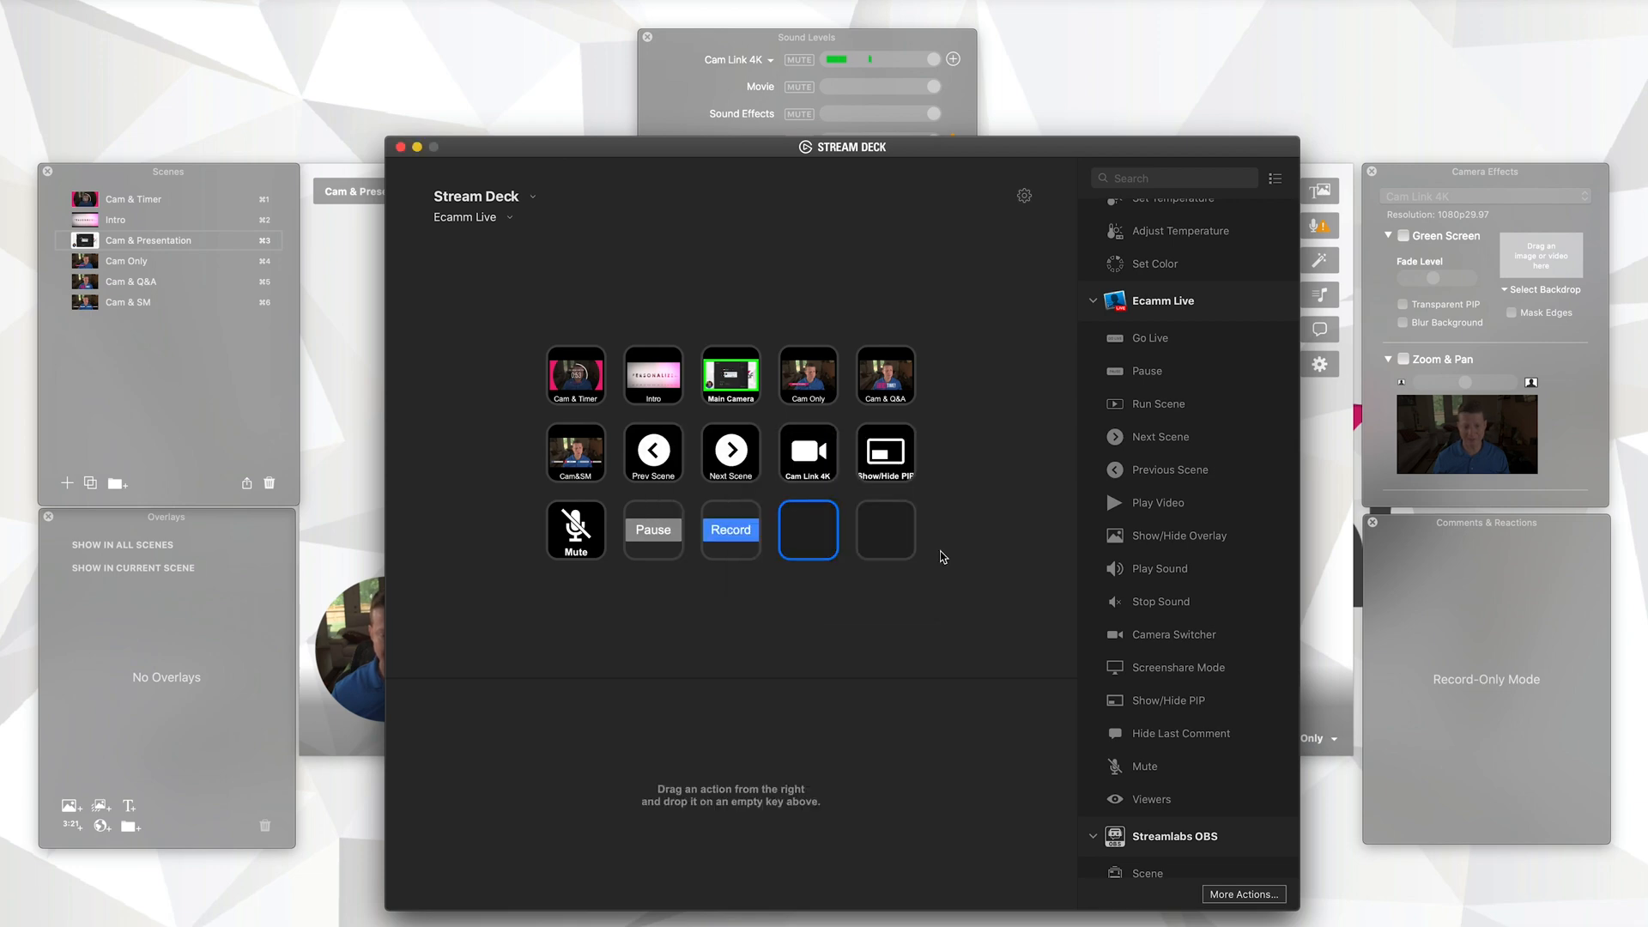
Step: Minimize the Stream Deck window, switch to Zoom, move its window aside and start the personal meeting
{"action": "left_click", "coordinate": [418, 147]}
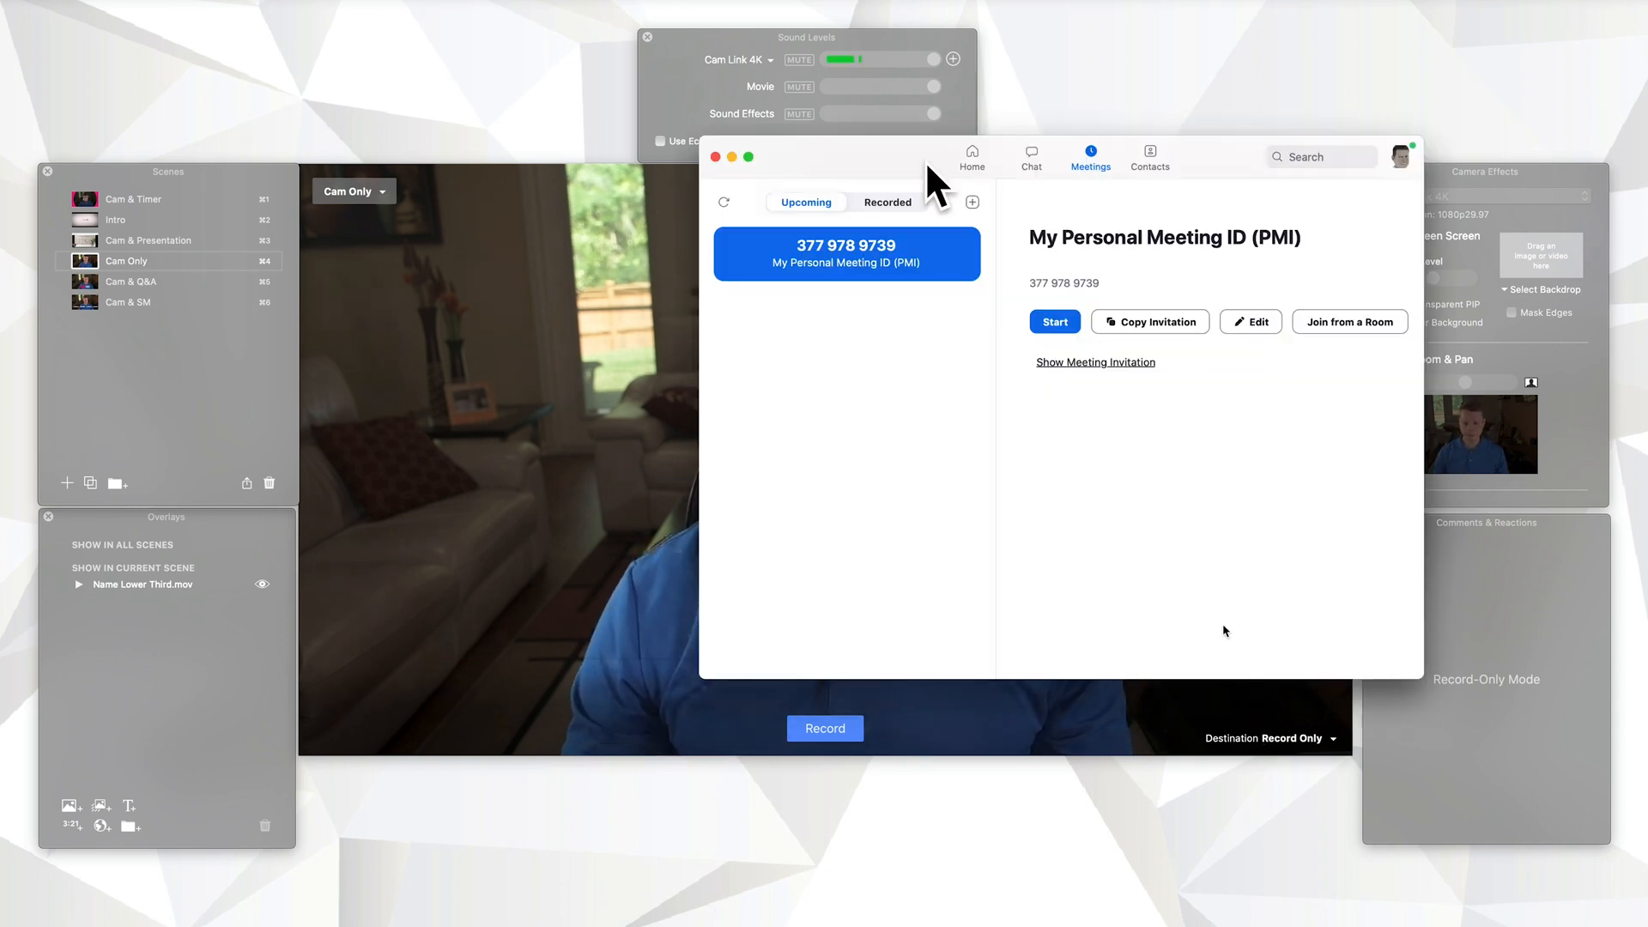
{"action": "left_click_drag", "start_coordinate": [918, 163], "coordinate": [1092, 240]}
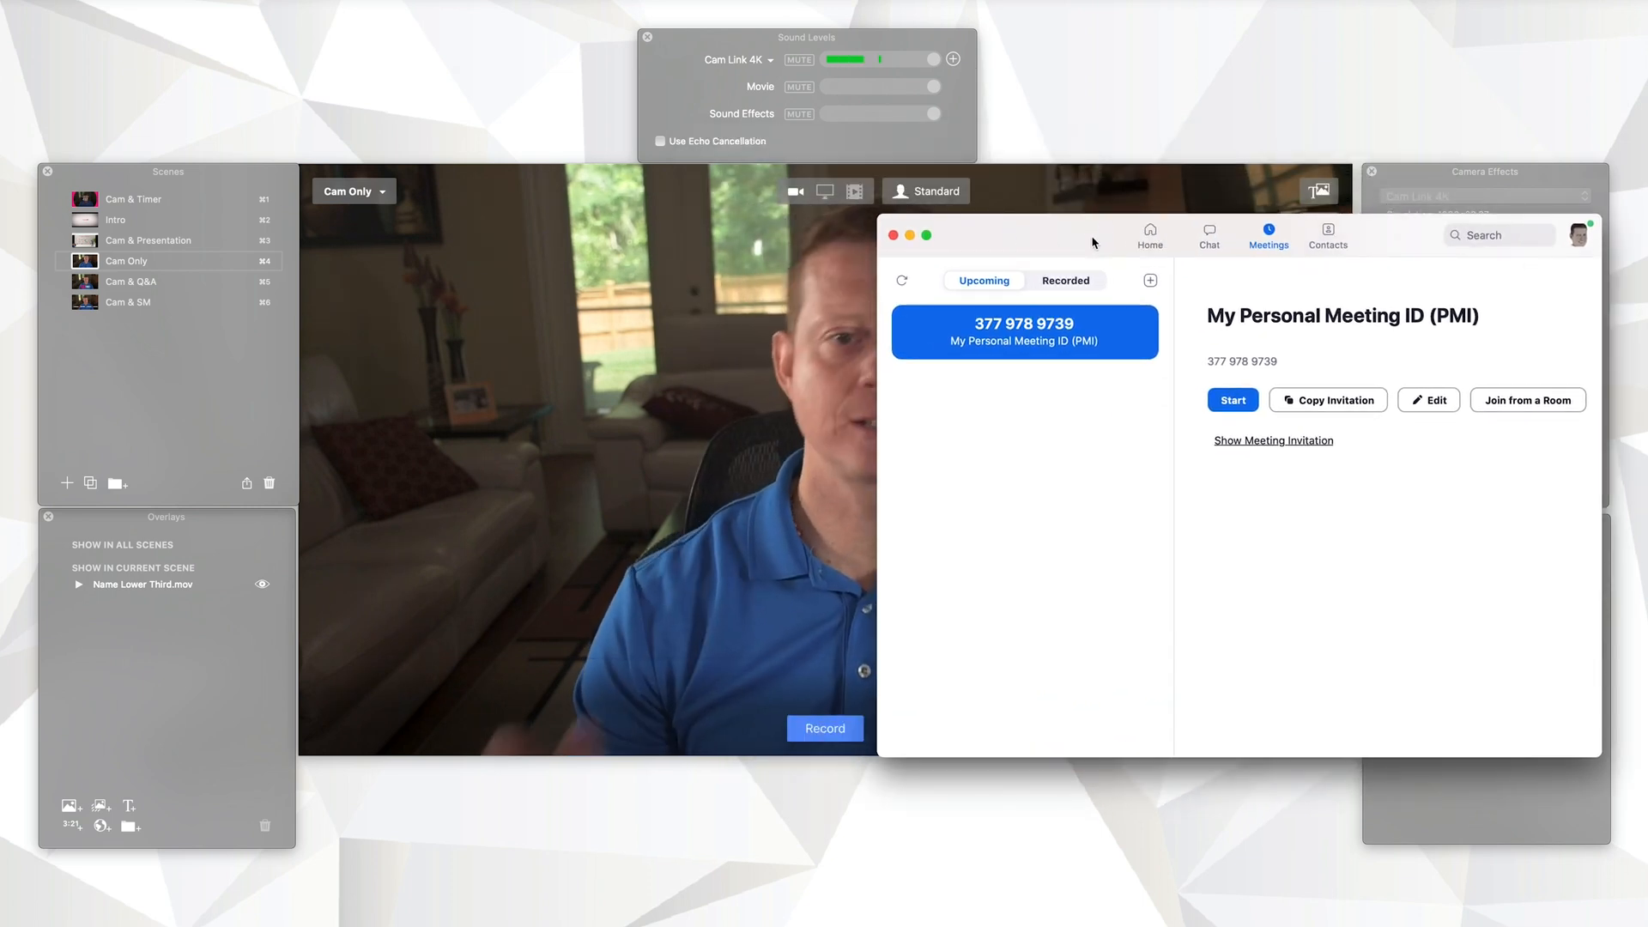
{"action": "left_click_drag", "start_coordinate": [1409, 251], "coordinate": [1518, 224]}
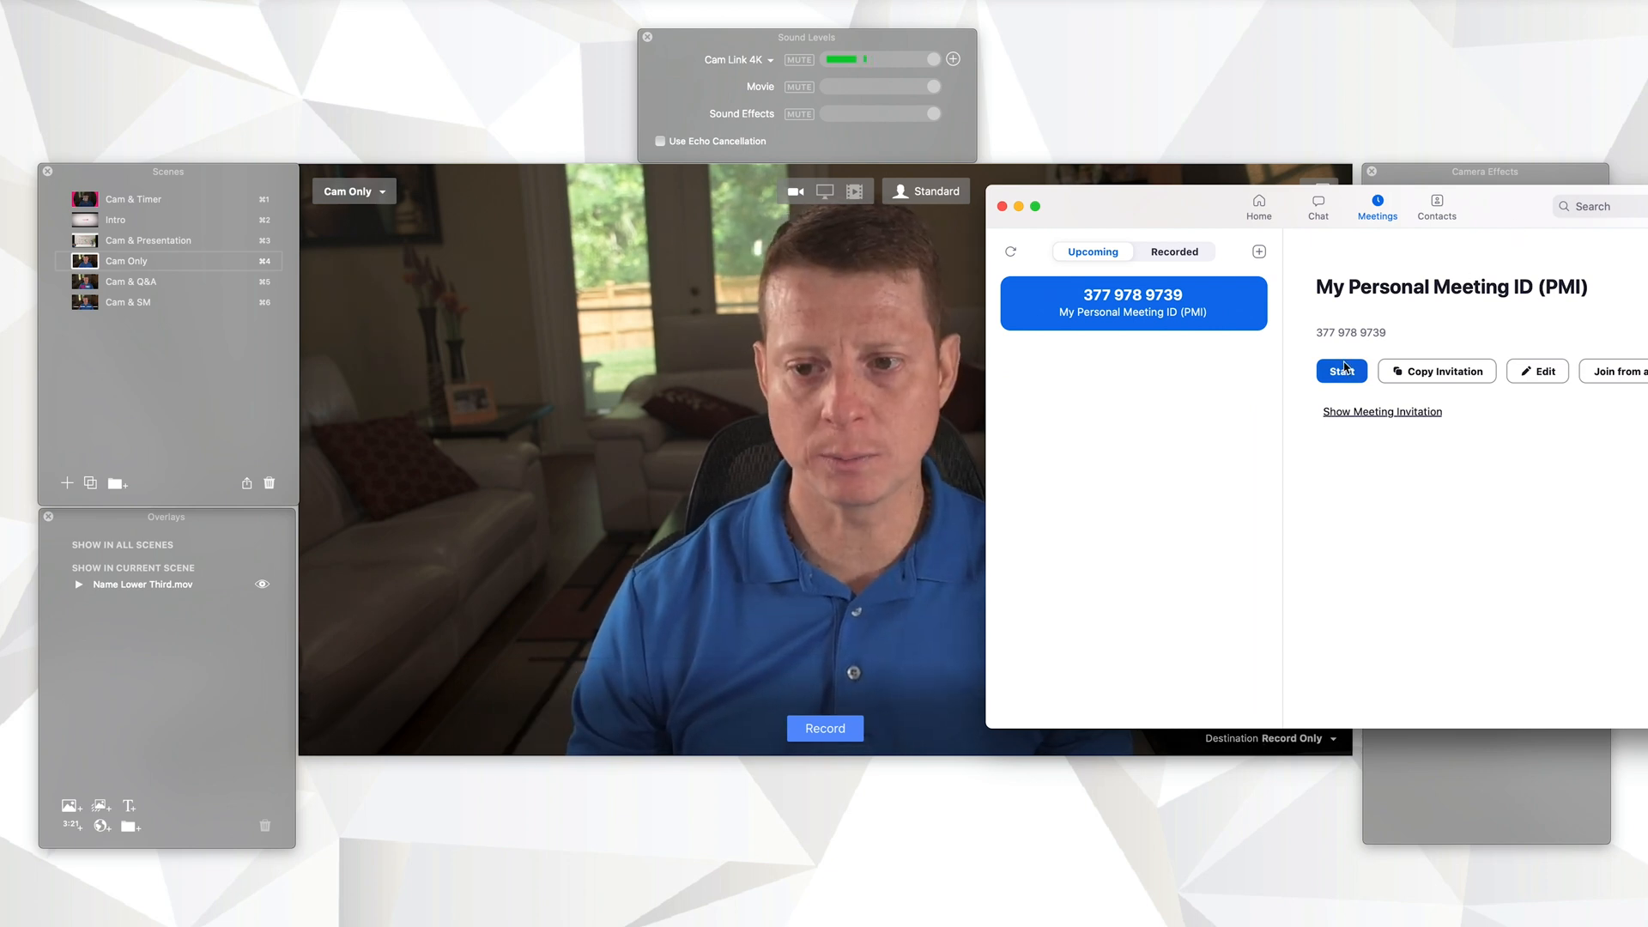
{"action": "left_click", "coordinate": [1342, 377]}
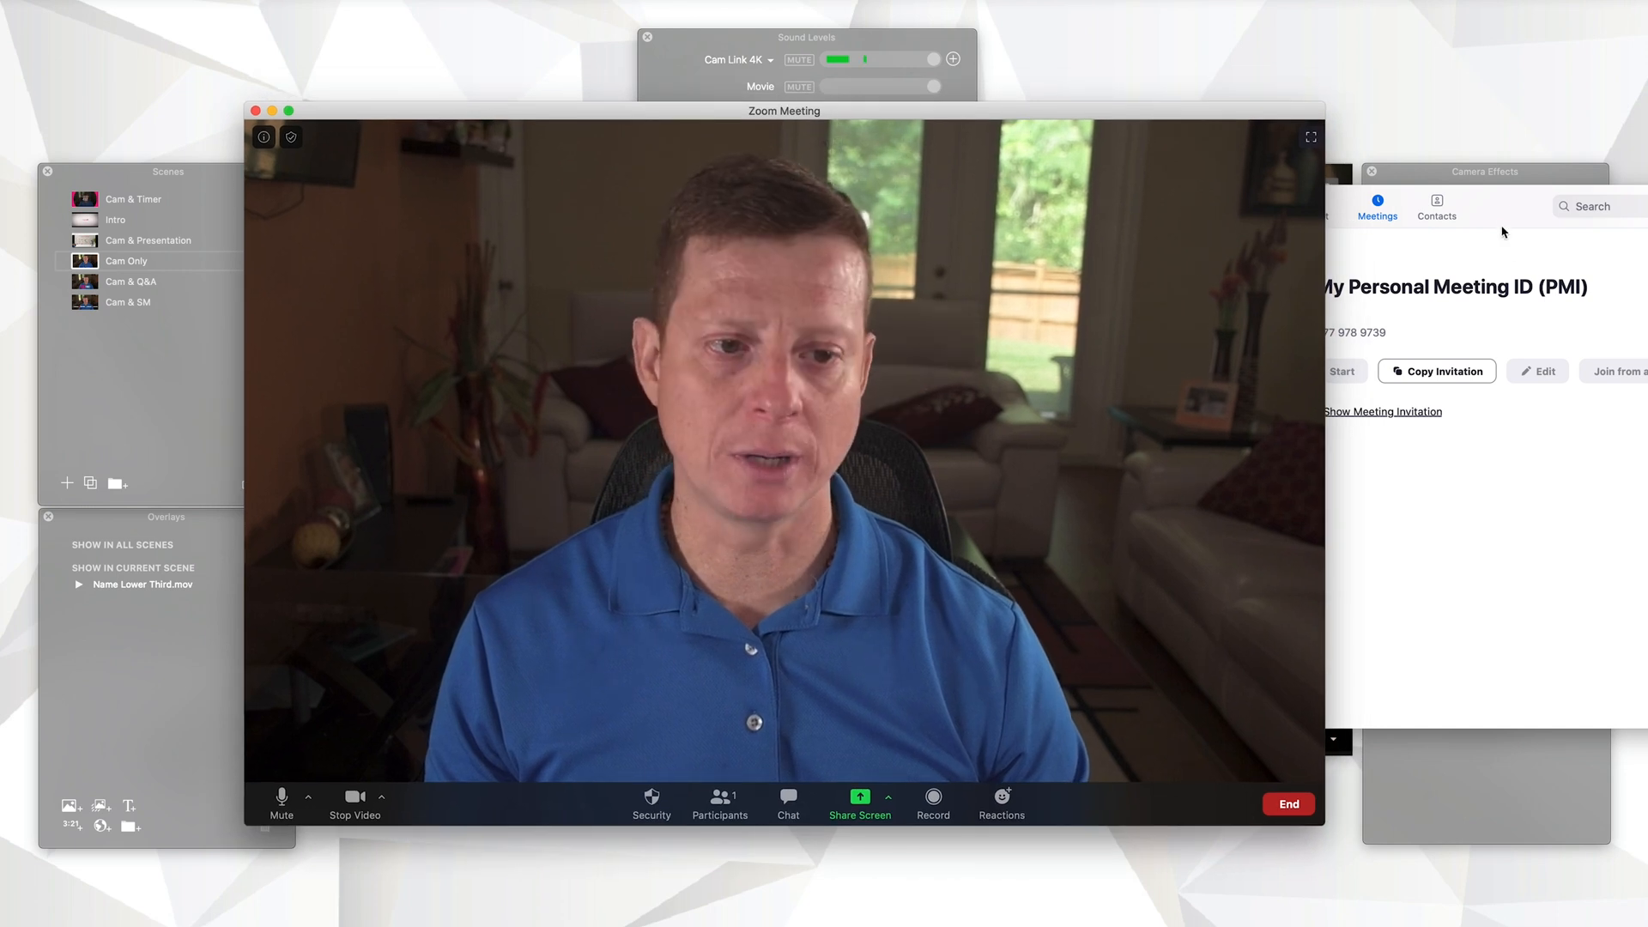
Step: Close the Zoom home window and move the meeting window aside to uncover the Scenes and Overlays windows
{"action": "left_click", "coordinate": [1503, 232]}
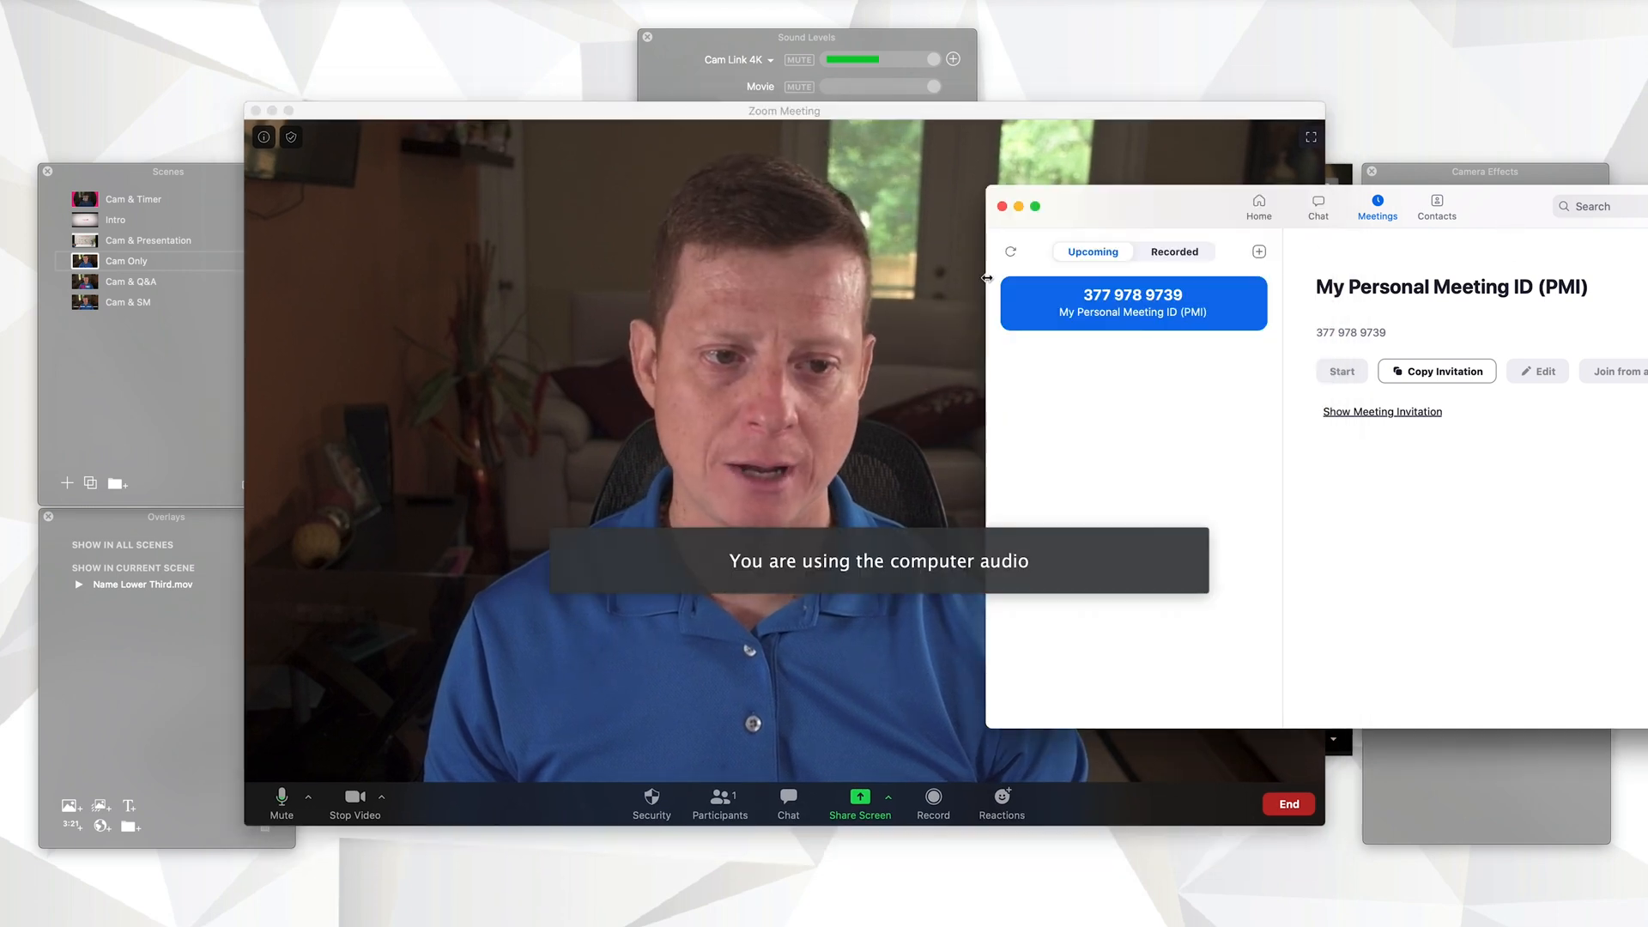
{"action": "left_click", "coordinate": [1003, 207]}
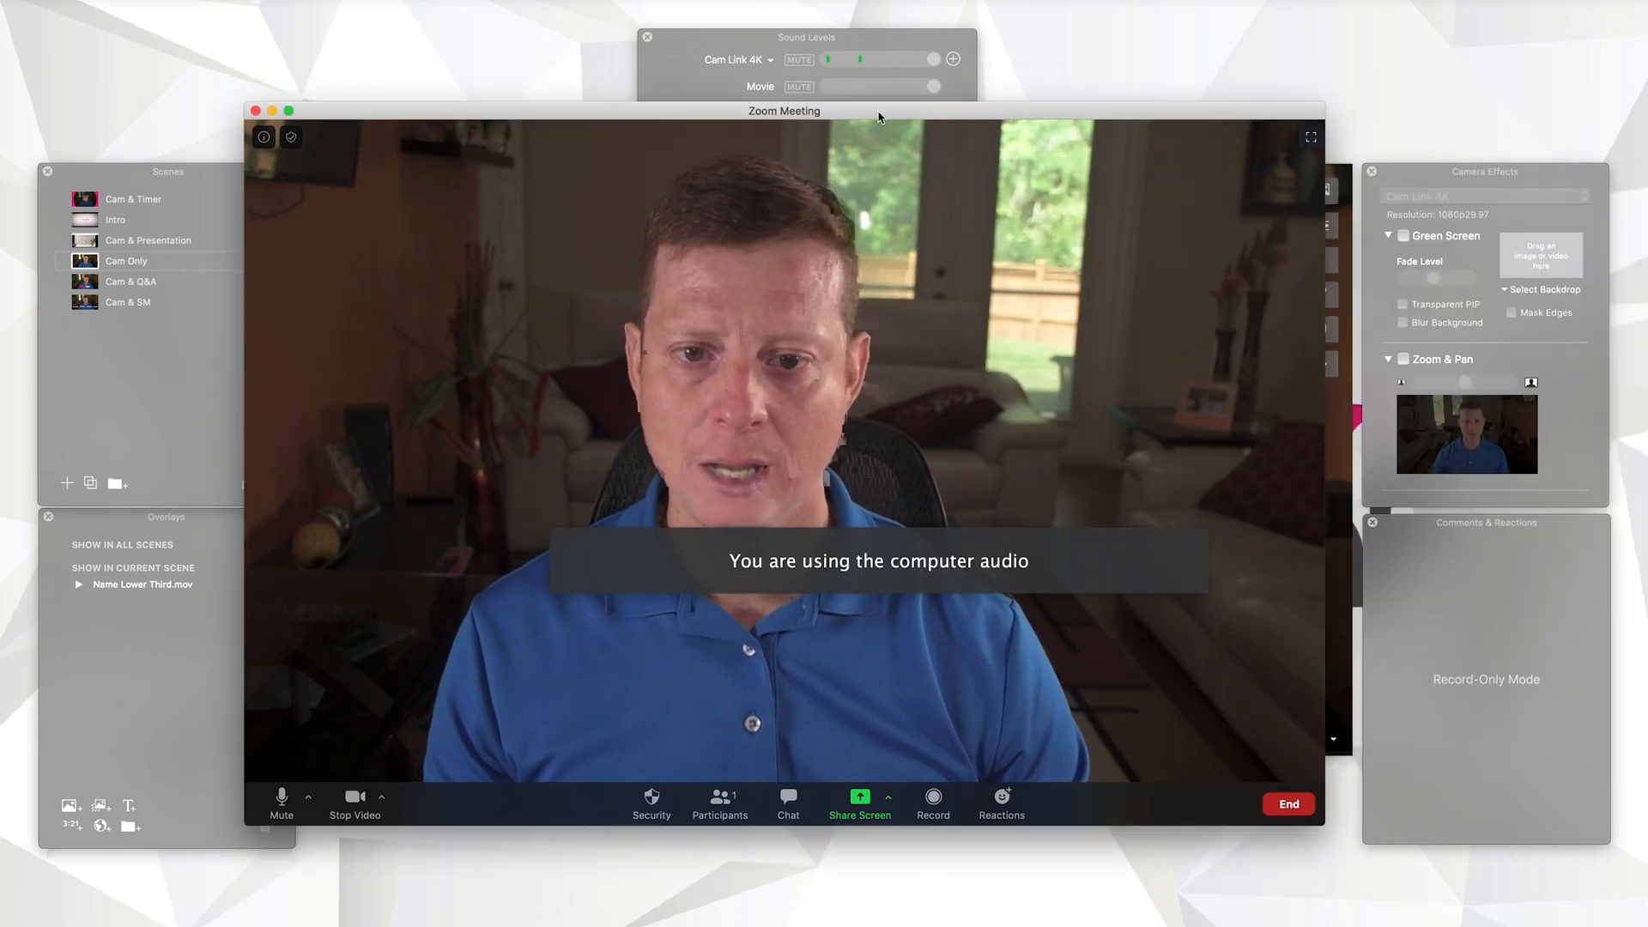
{"action": "left_click_drag", "start_coordinate": [880, 116], "coordinate": [1201, 118]}
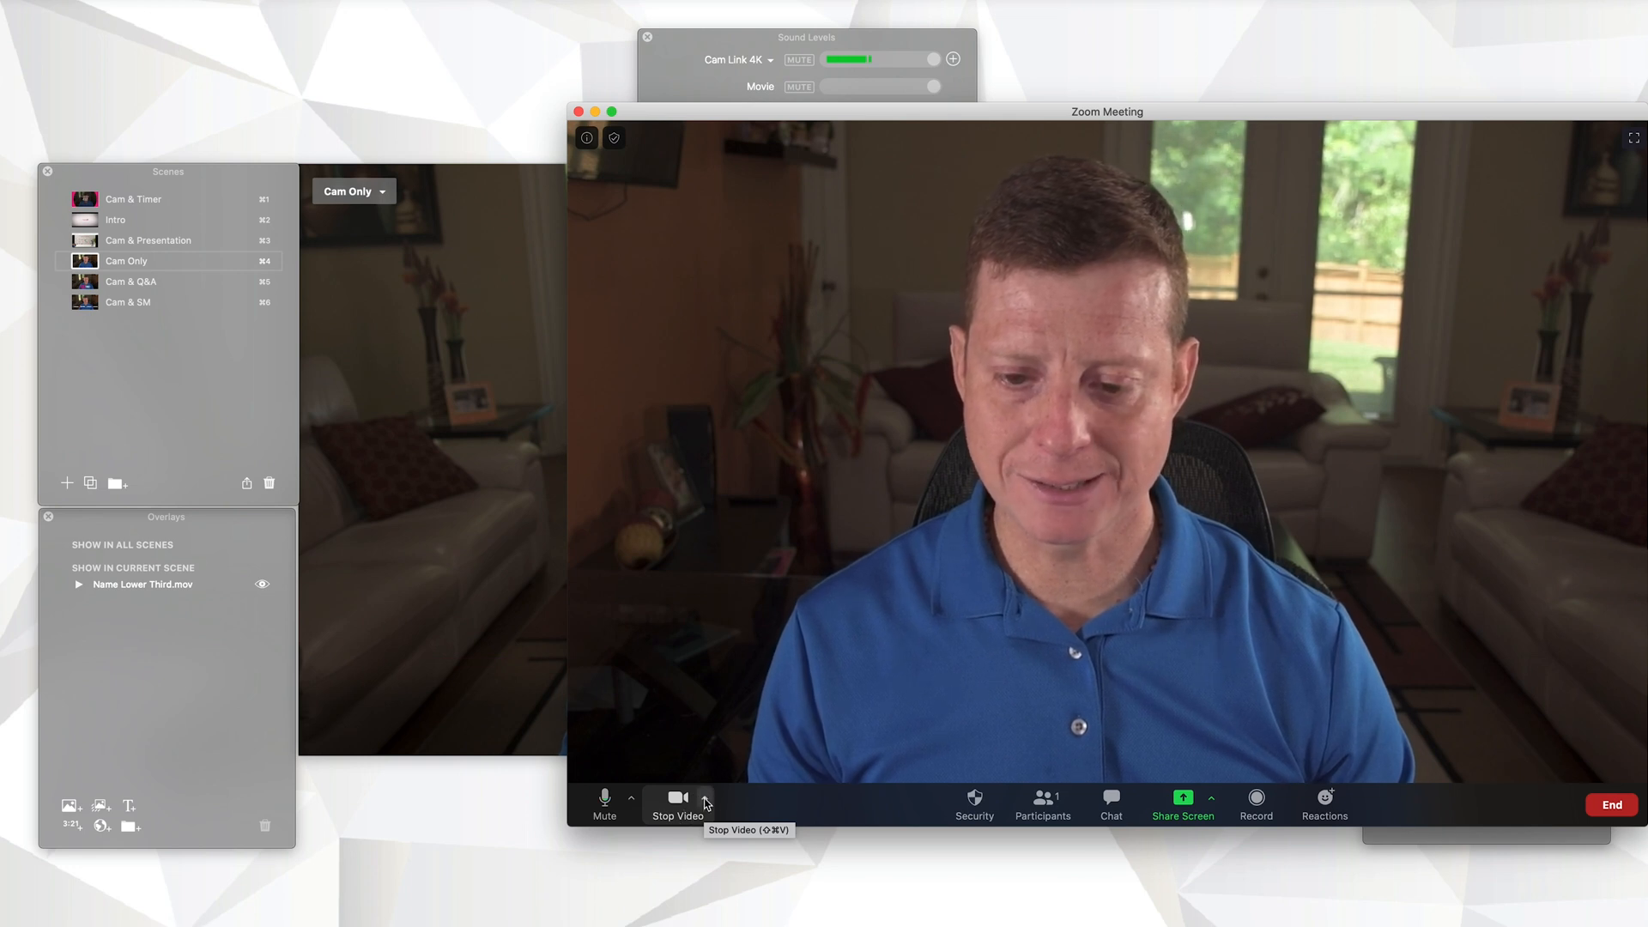
Step: Review the meeting's camera choices, keeping Cam Link 4K, and its microphone and speaker choices
{"action": "left_click", "coordinate": [705, 801]}
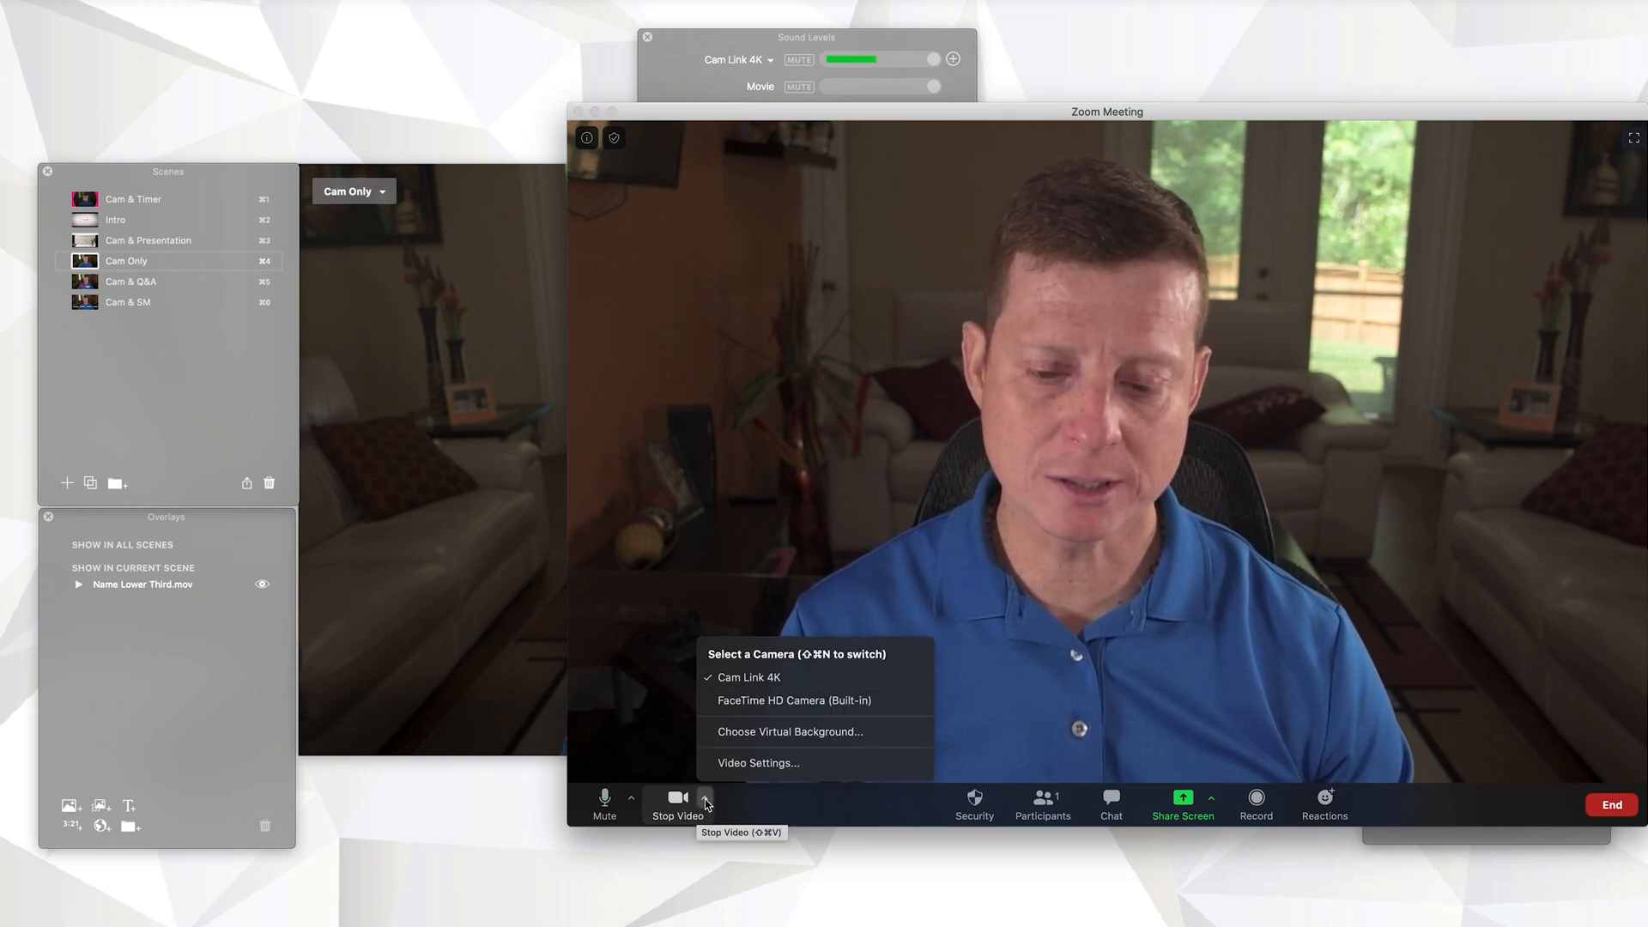
{"action": "left_click", "coordinate": [785, 682]}
{"action": "left_click", "coordinate": [633, 801]}
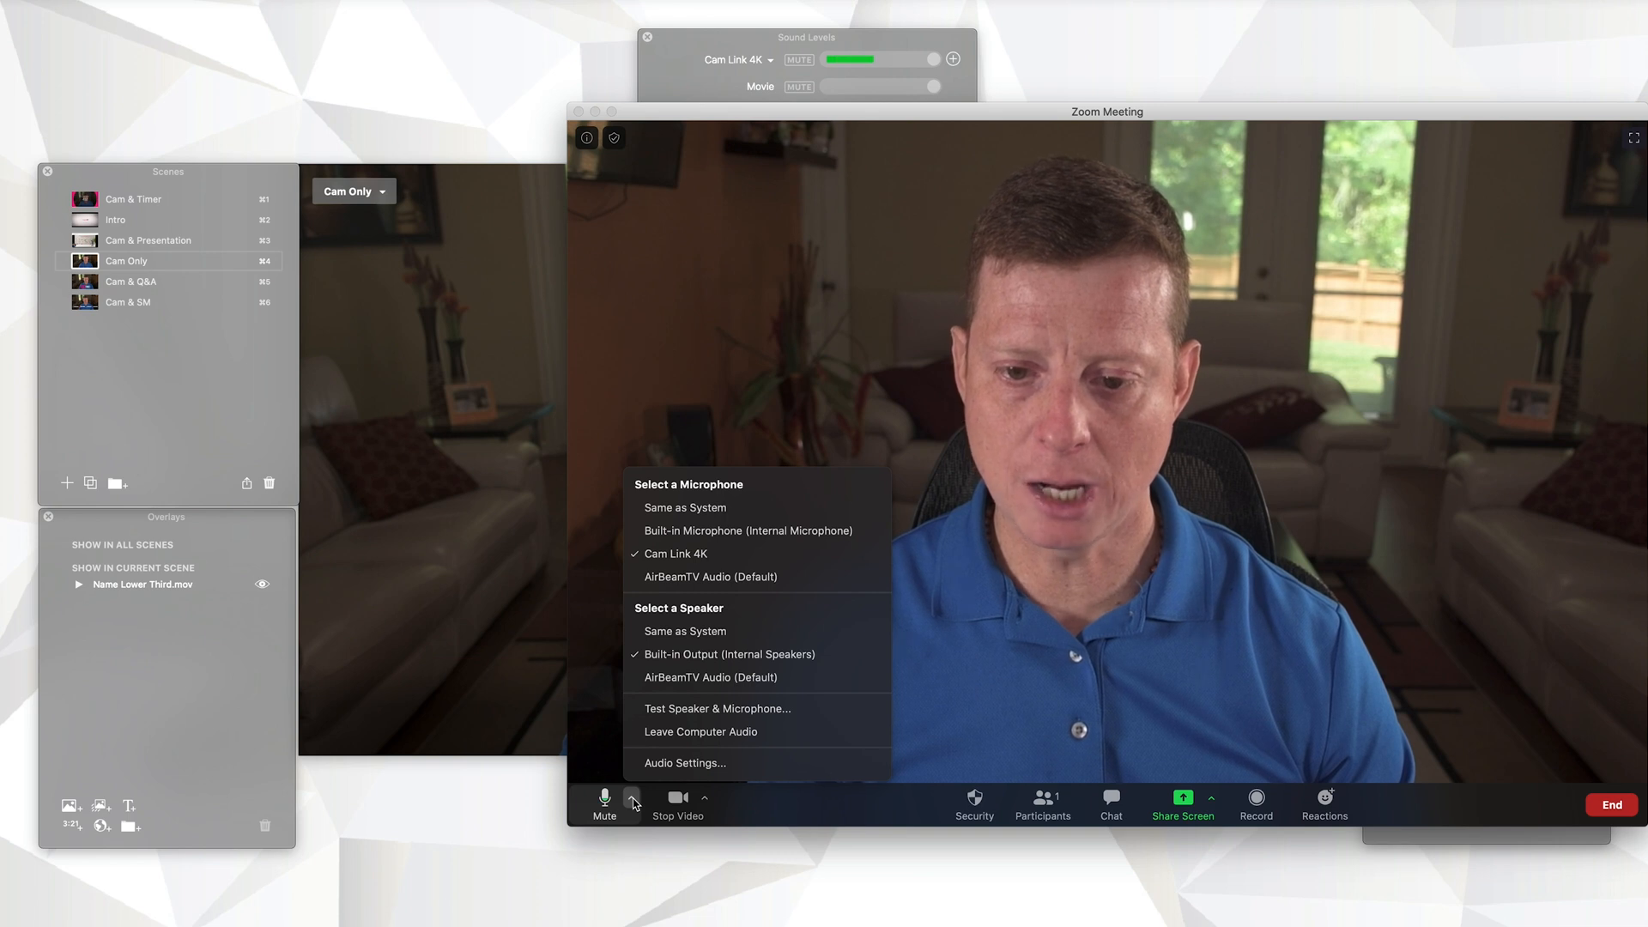
{"action": "left_click", "coordinate": [633, 804]}
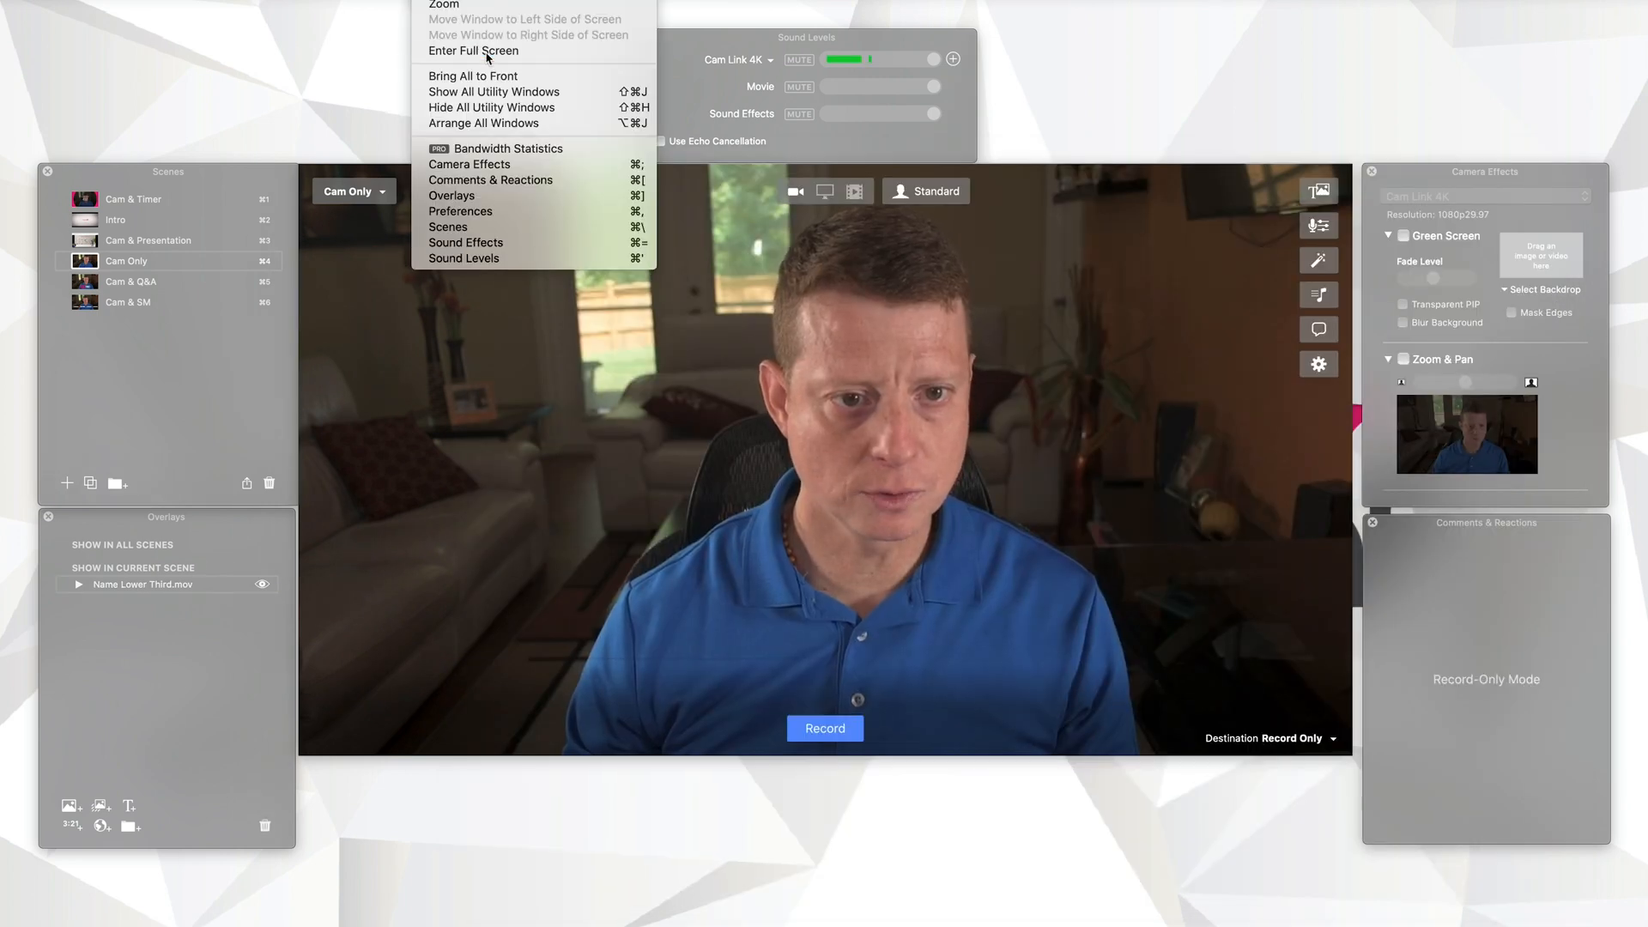
Step: Switch to Ecamm Live, enter full screen and hide the Sound Levels, Camera Effects and Overlays windows
{"action": "left_click", "coordinate": [487, 51]}
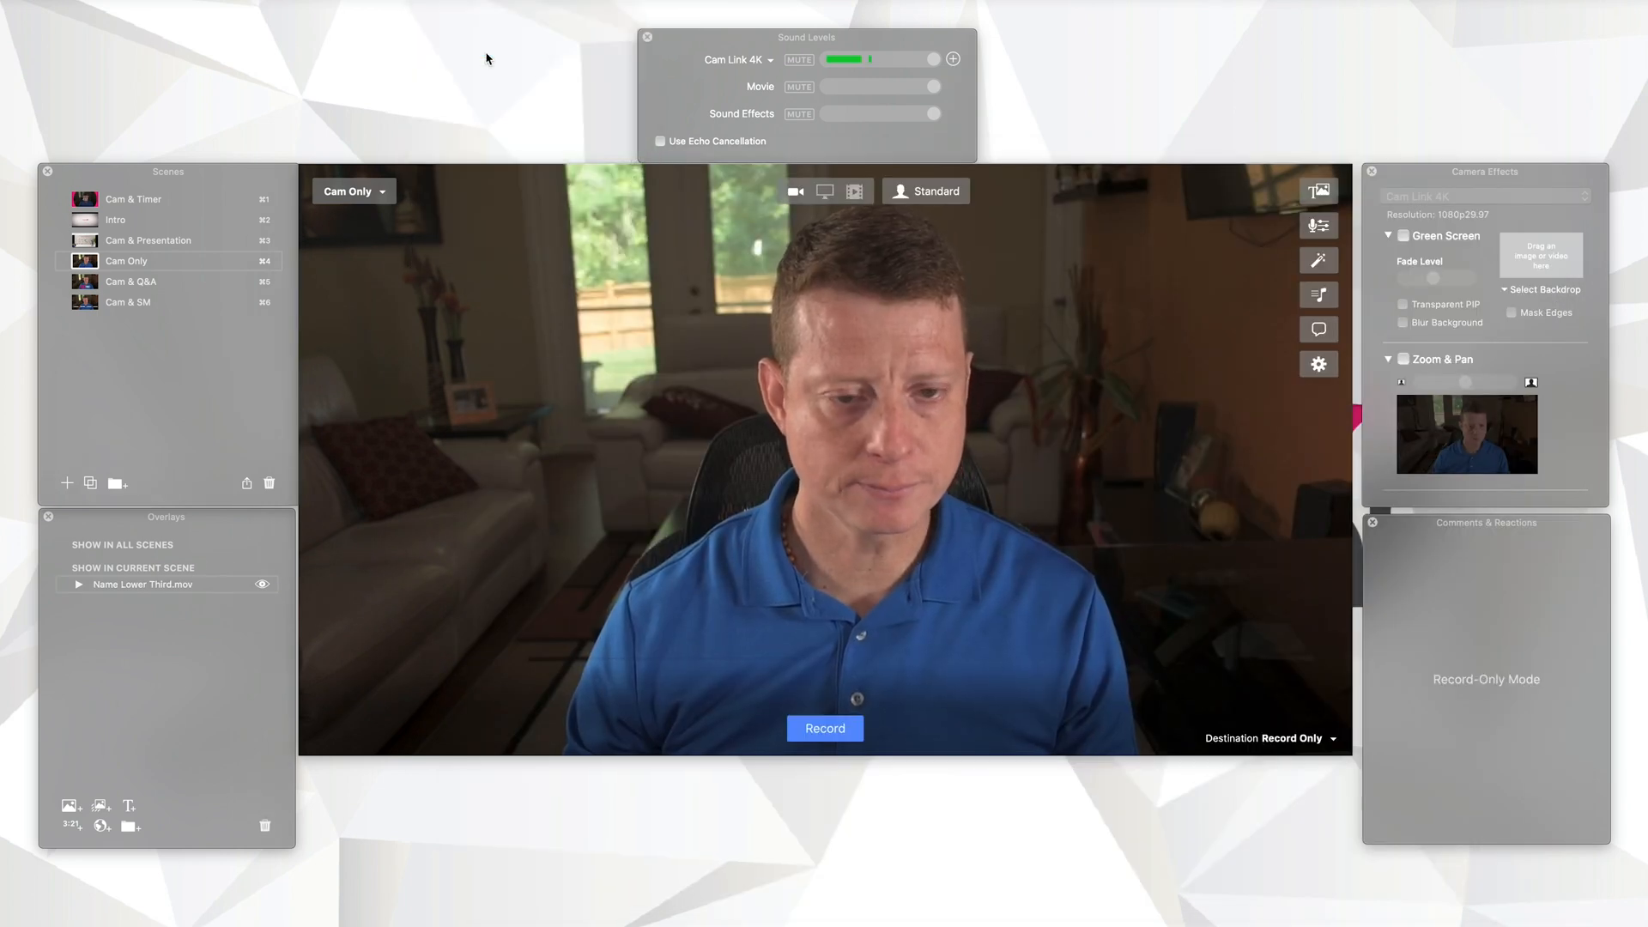
{"action": "key", "text": "alt+super+l"}
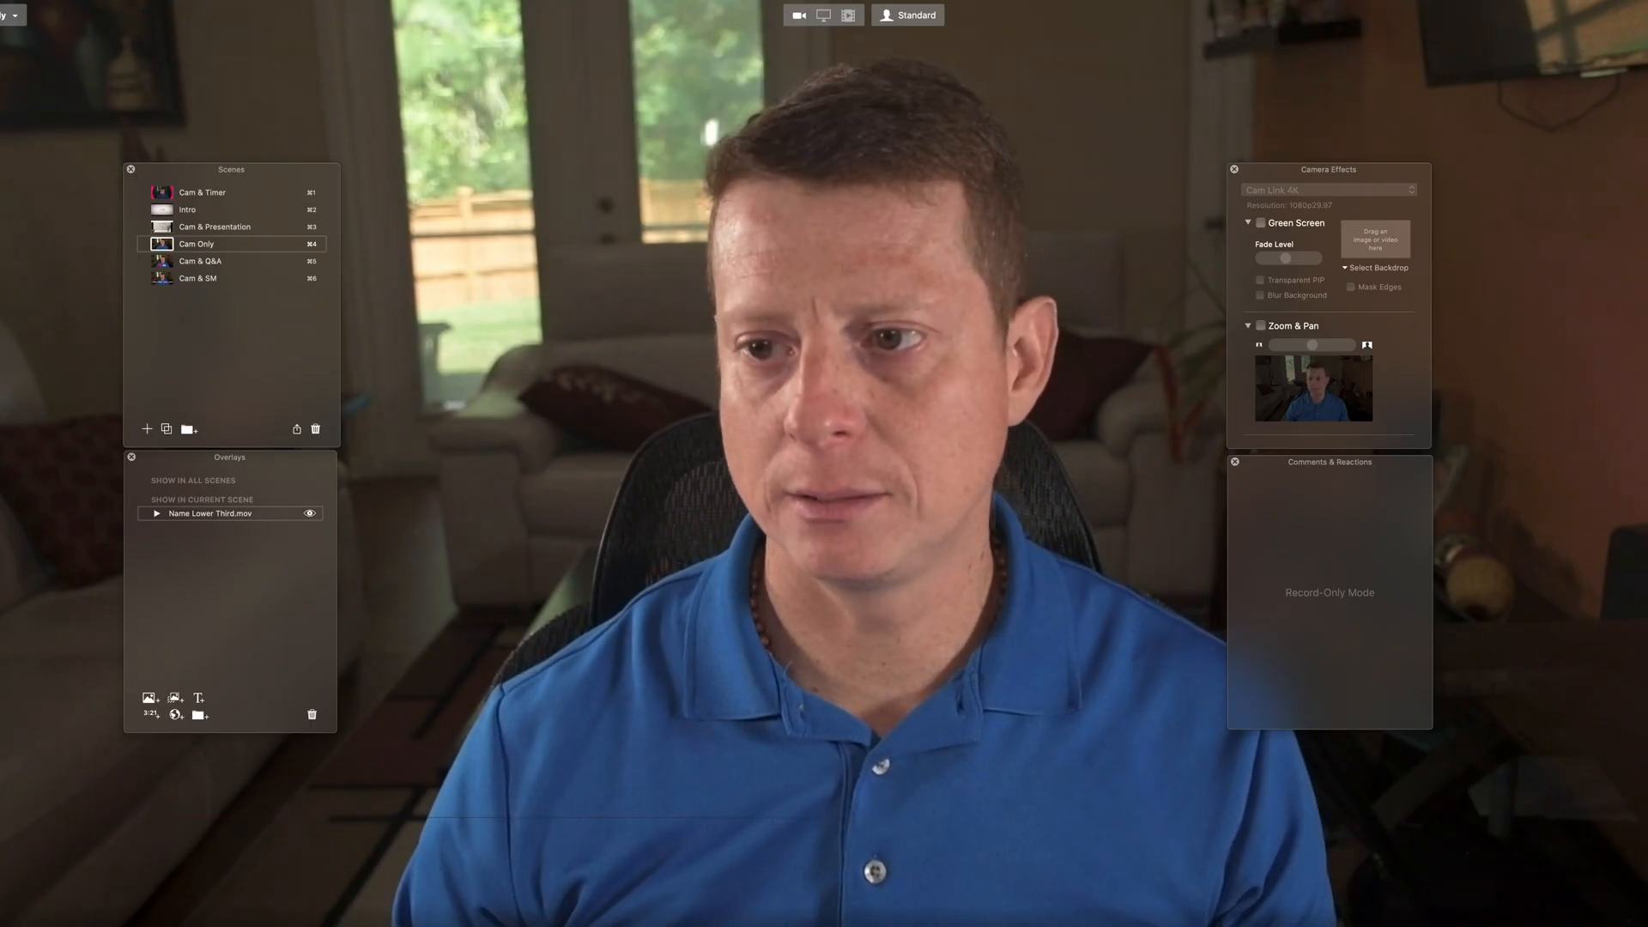
{"action": "key", "text": "alt+super+e"}
{"action": "key", "text": "alt+super+o"}
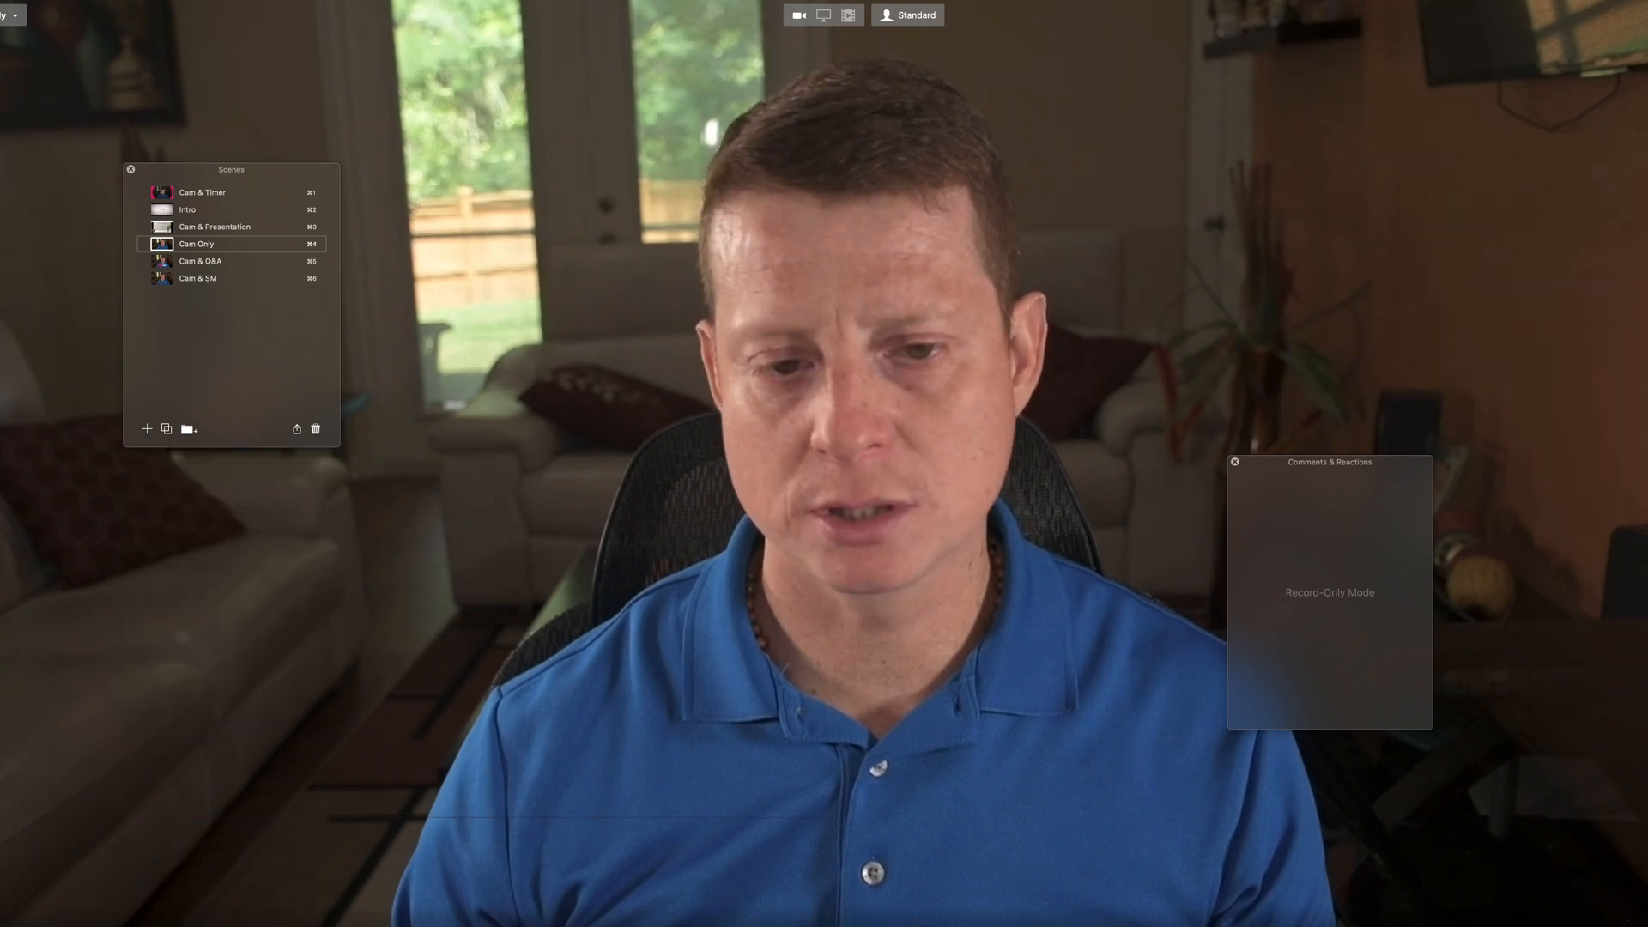